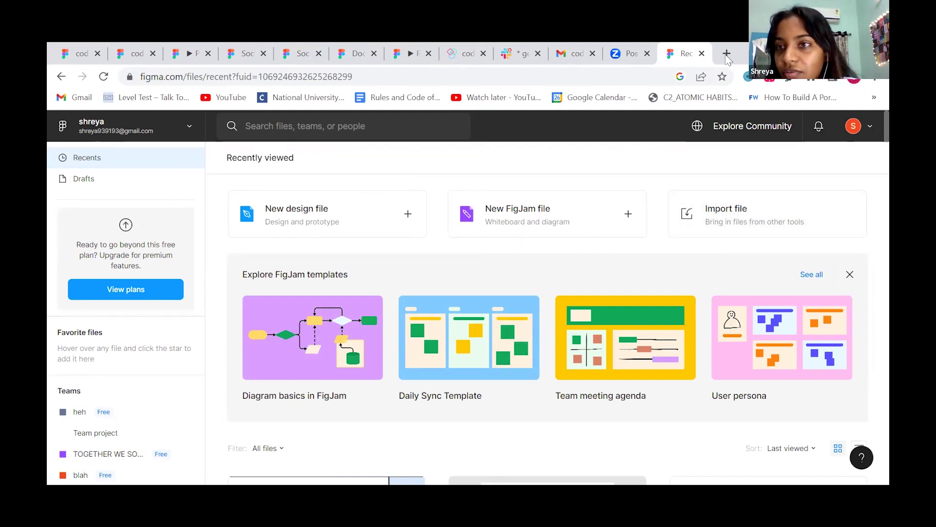
# Log out of the Figma account and log back in by continuing with Google
pyautogui.click(870, 128)
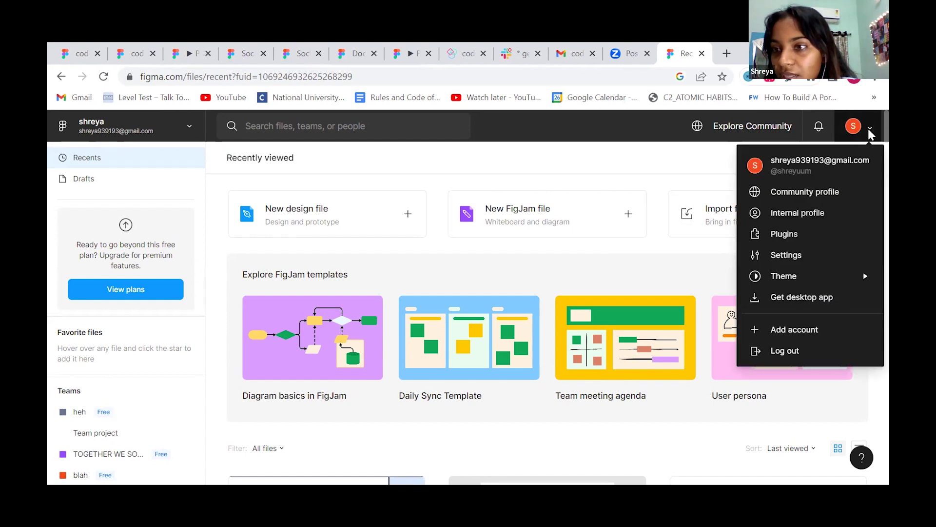
pyautogui.click(816, 344)
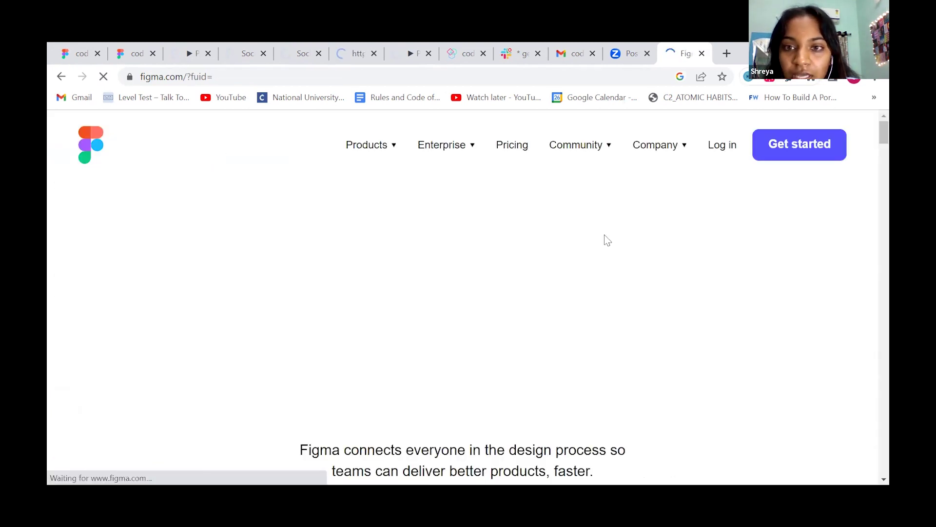
pyautogui.click(722, 146)
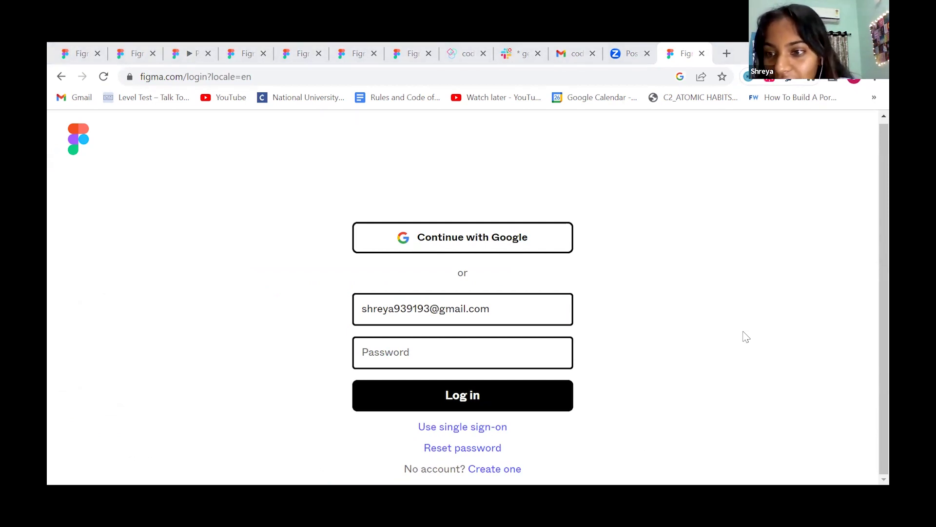
pyautogui.tripleClick(463, 237)
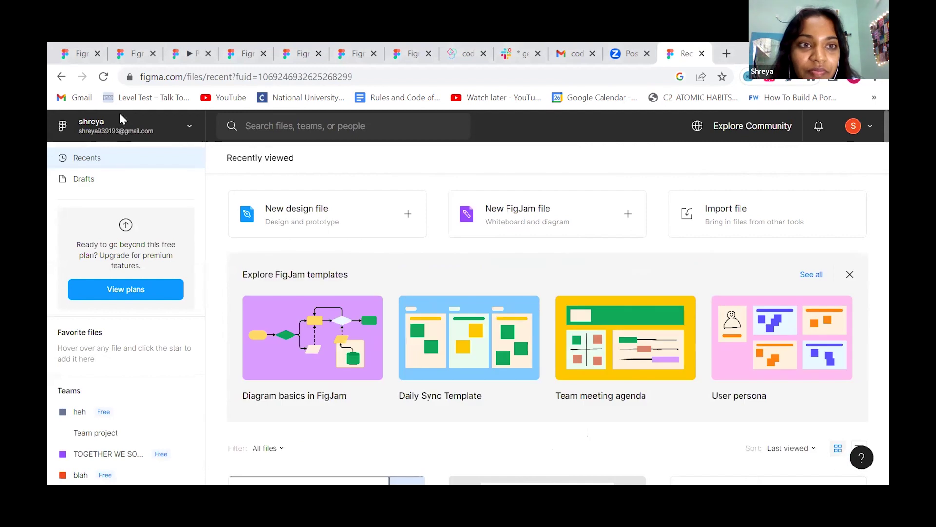
# Look at the account switcher and the teams listed in the file browser
pyautogui.click(190, 130)
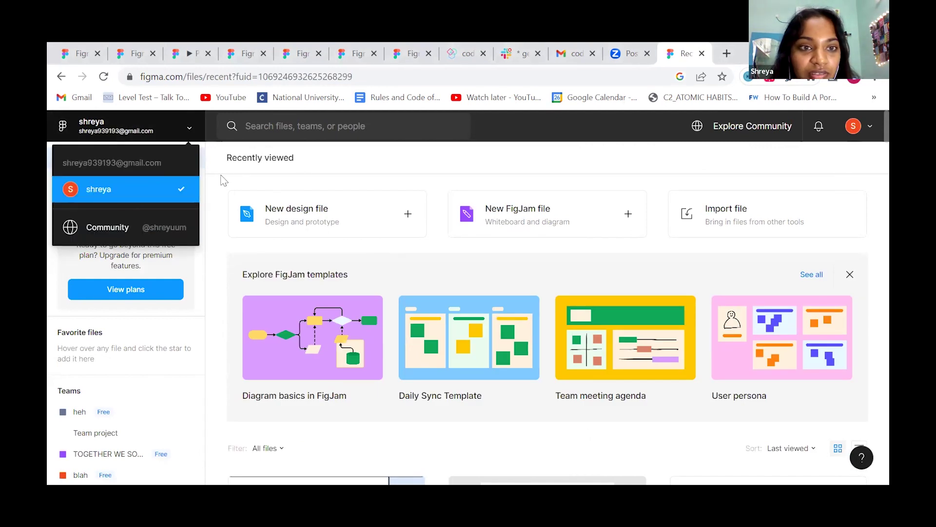
pyautogui.click(216, 203)
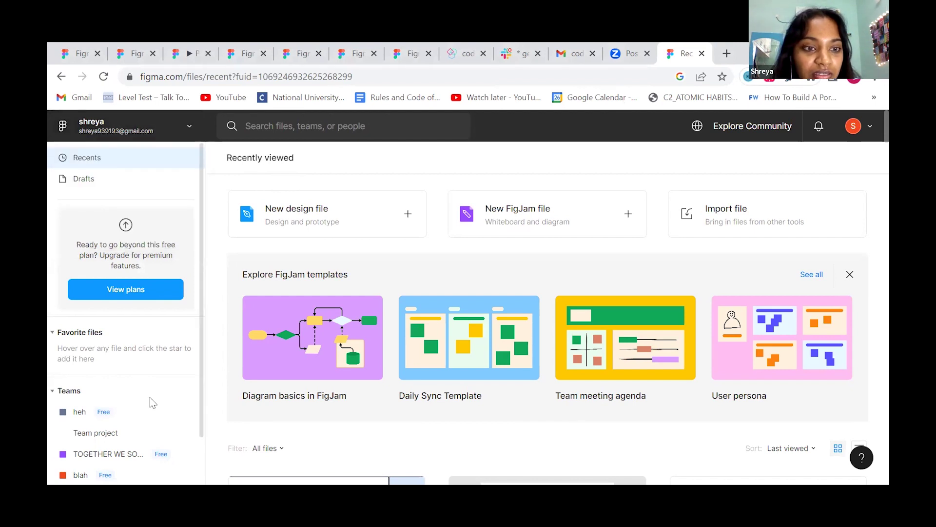
pyautogui.scroll(-1, 153, 403)
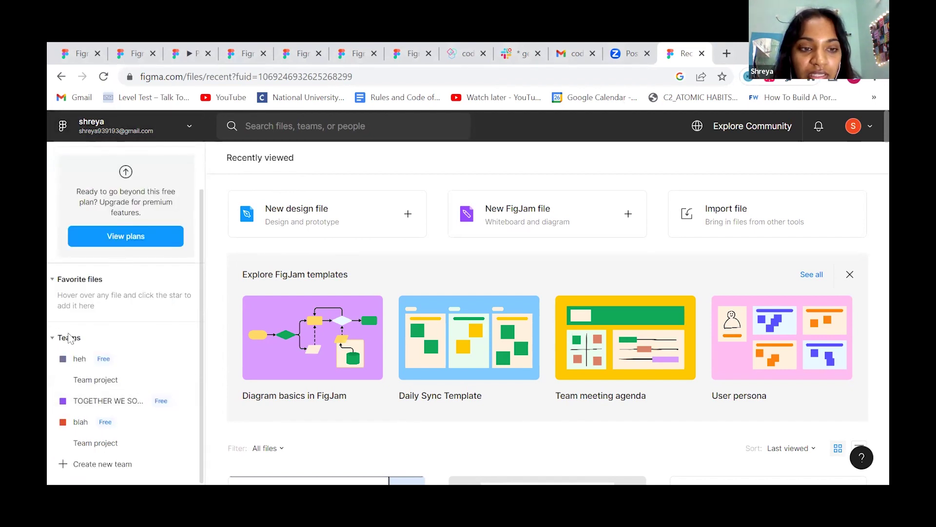
pyautogui.scroll(1, 104, 318)
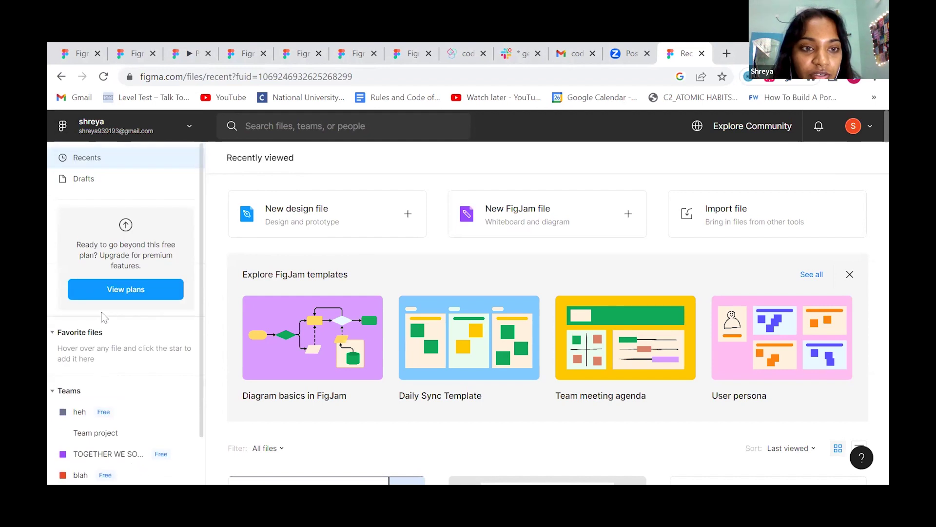
# Look through the drafts and the deleted files in the file browser
pyautogui.click(95, 185)
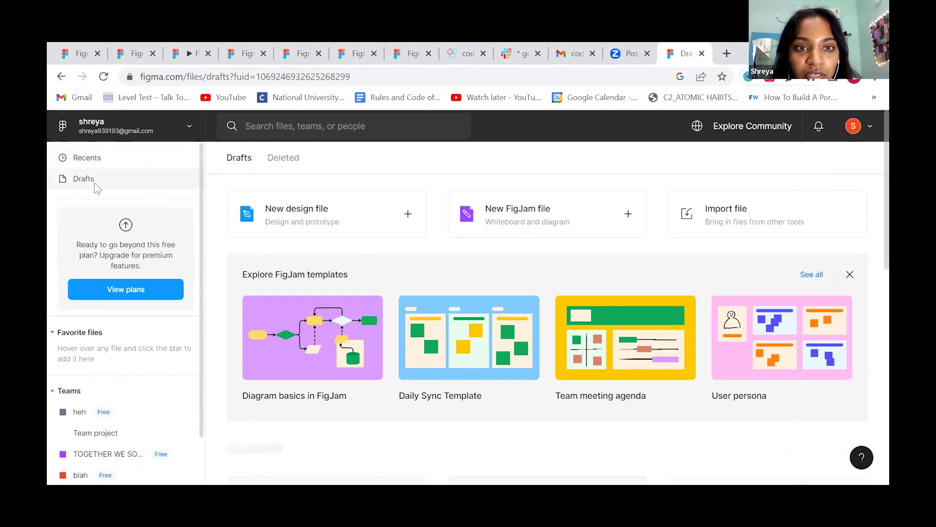
pyautogui.click(284, 161)
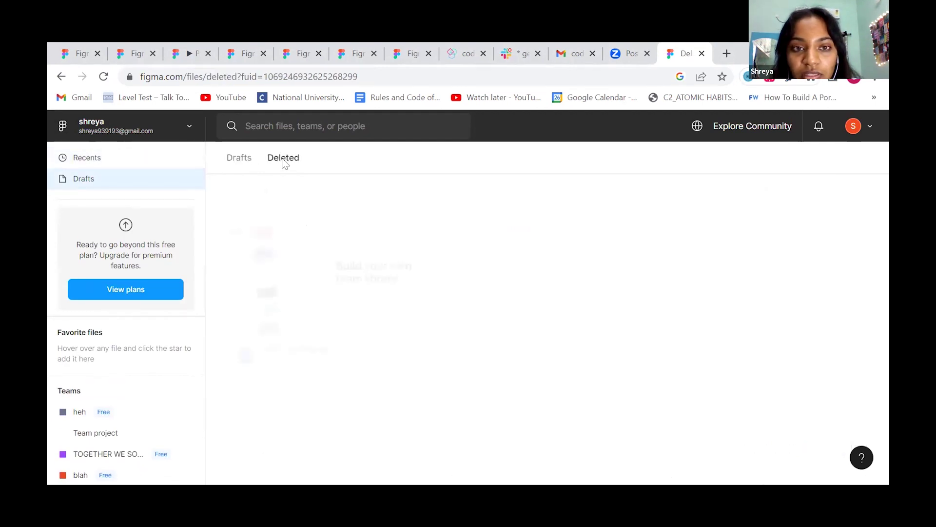
pyautogui.click(240, 159)
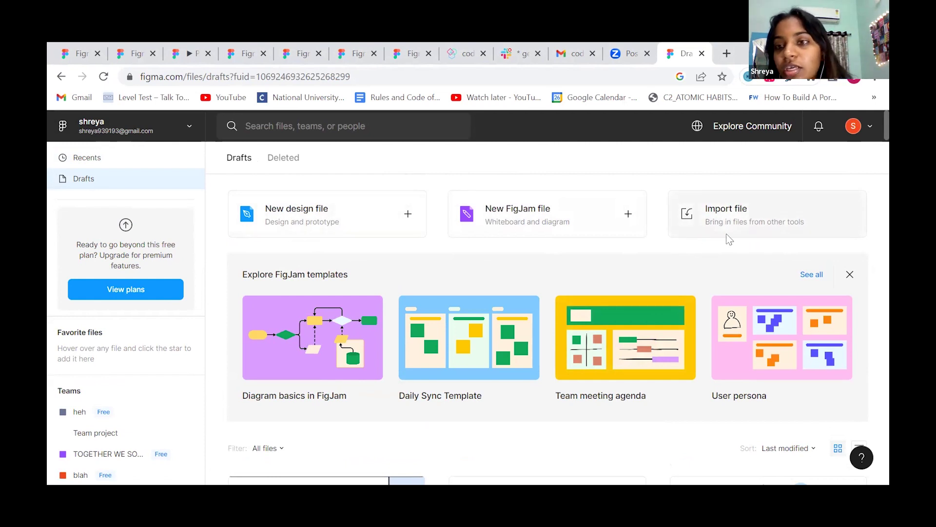
pyautogui.scroll(-4, 686, 271)
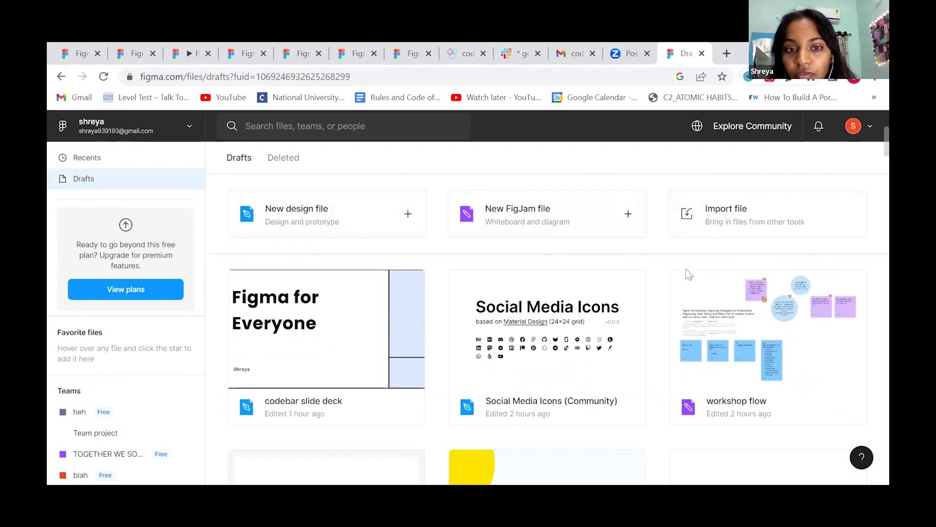
pyautogui.scroll(-3, 480, 331)
pyautogui.scroll(7, 481, 332)
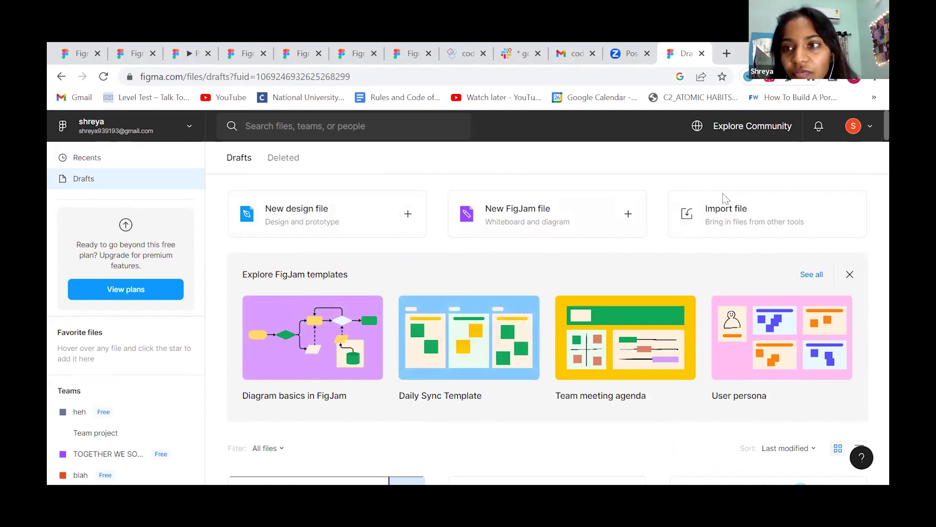
pyautogui.scroll(-4, 410, 380)
pyautogui.scroll(-2, 410, 381)
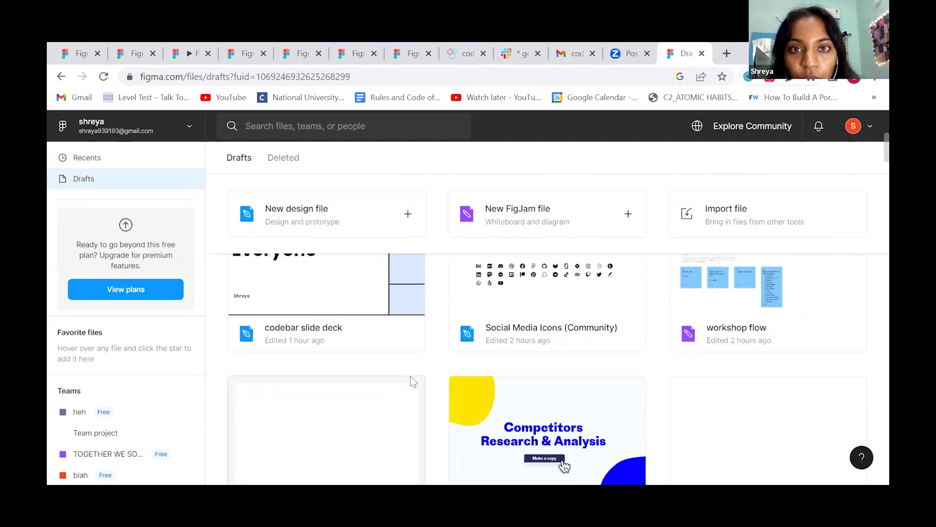
pyautogui.scroll(5, 411, 376)
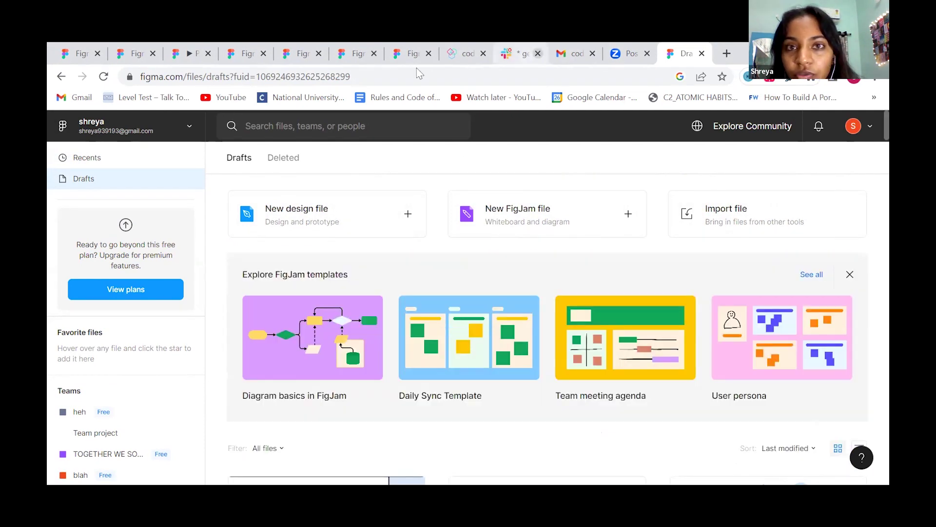
# Check the other open Figma pages, including the codebar slide deck prototype, and return to the drafts page
pyautogui.click(139, 54)
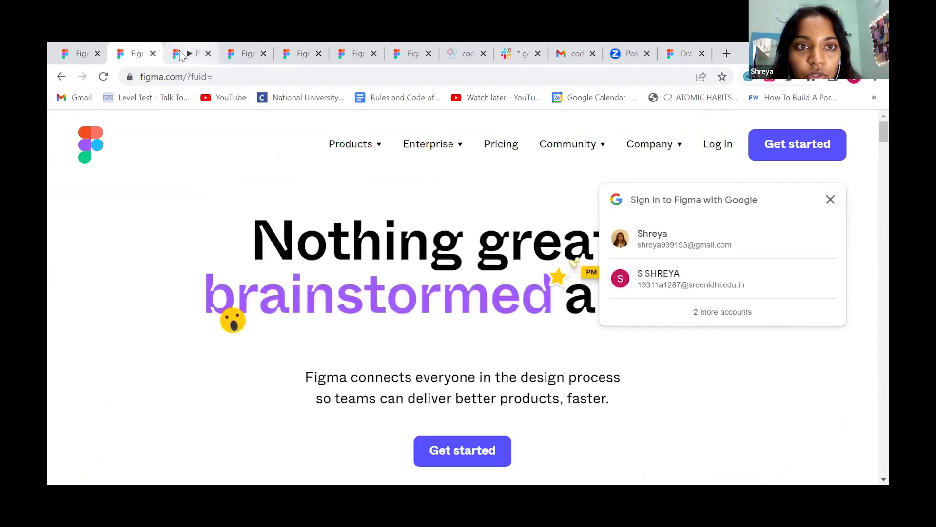
pyautogui.click(182, 55)
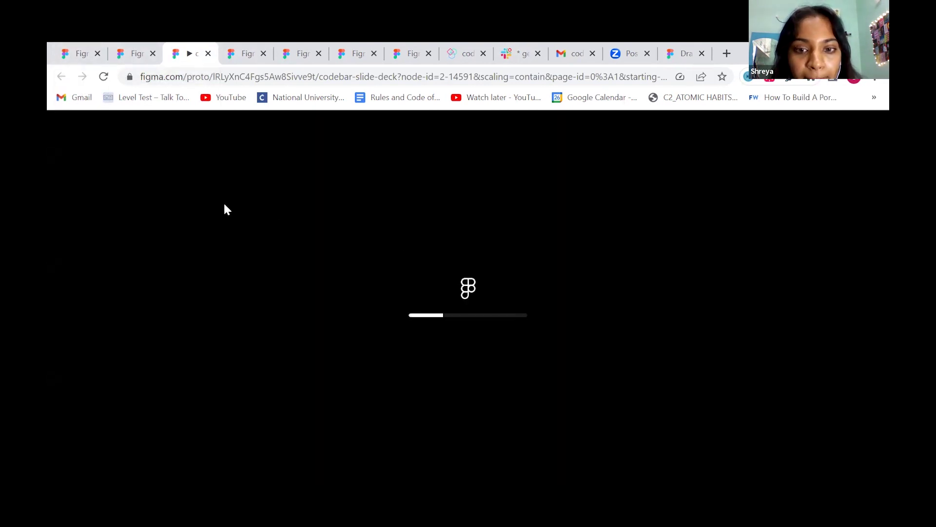
pyautogui.click(351, 53)
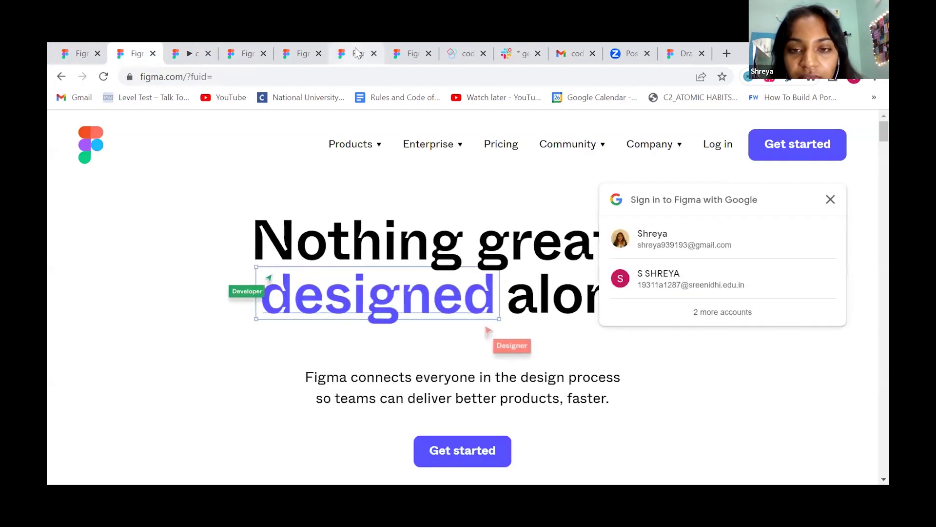
pyautogui.click(67, 49)
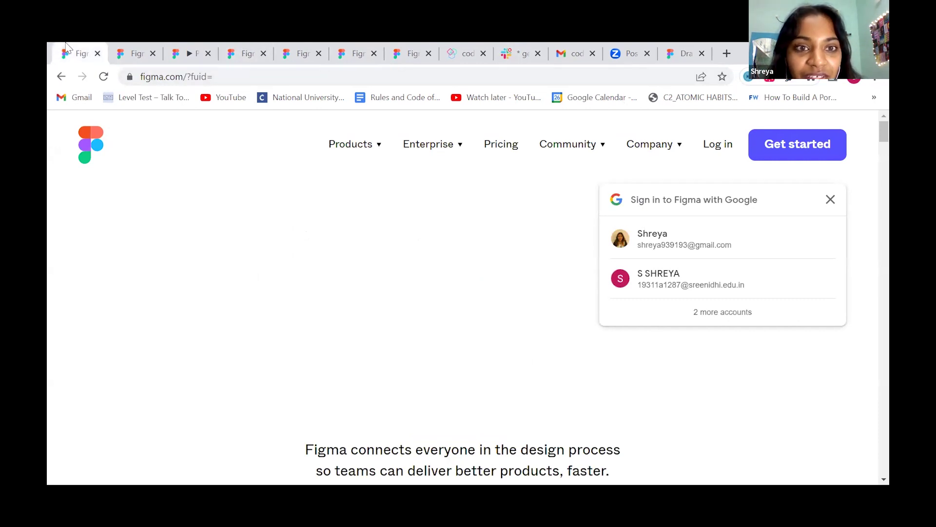
pyautogui.click(190, 55)
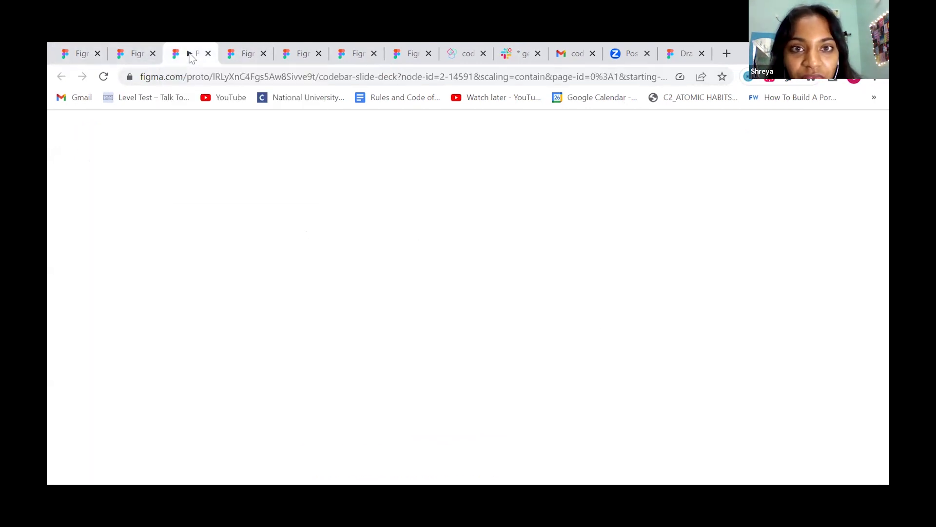
pyautogui.click(685, 53)
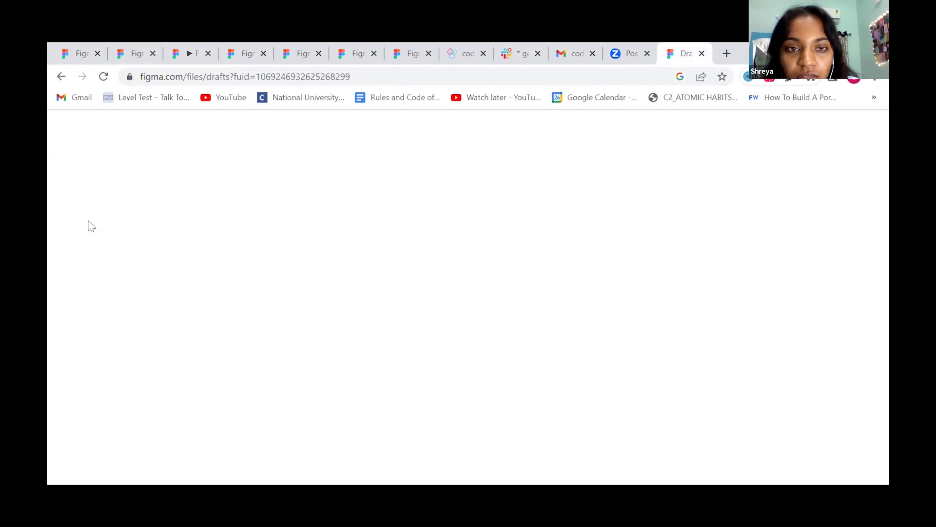
# Browse the draft files and the team list to locate the workshop file
pyautogui.scroll(-1, 306, 360)
pyautogui.scroll(1, 306, 360)
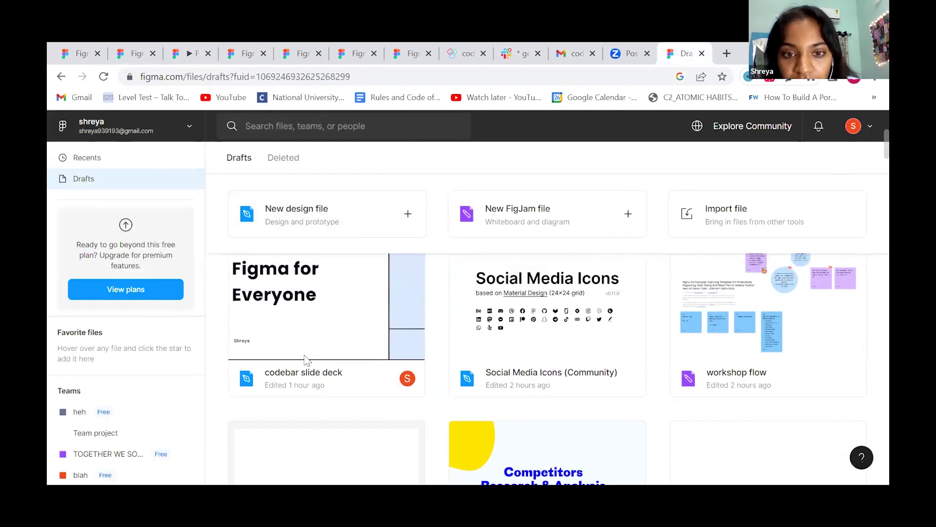
pyautogui.scroll(-4, 307, 361)
pyautogui.scroll(1, 306, 360)
pyautogui.scroll(-2, 306, 361)
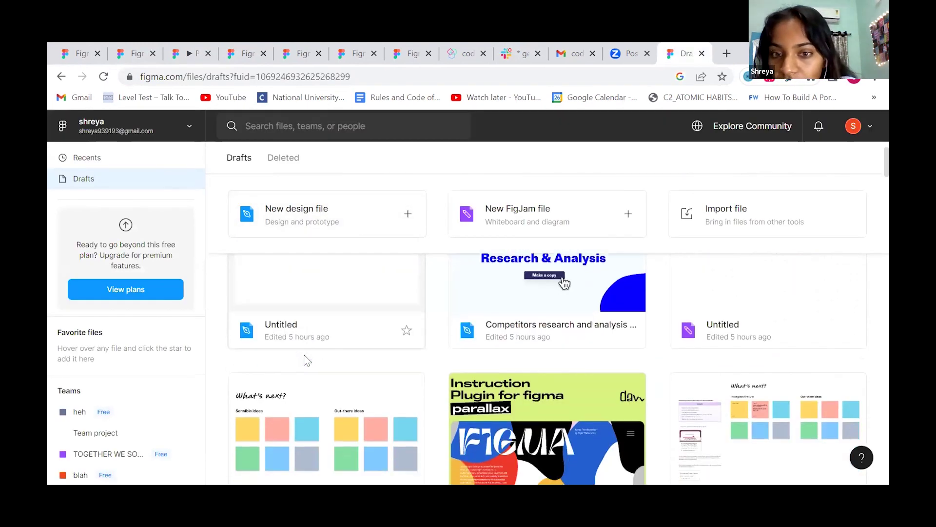
pyautogui.scroll(-2, 307, 360)
pyautogui.scroll(8, 307, 360)
pyautogui.scroll(-1, 121, 428)
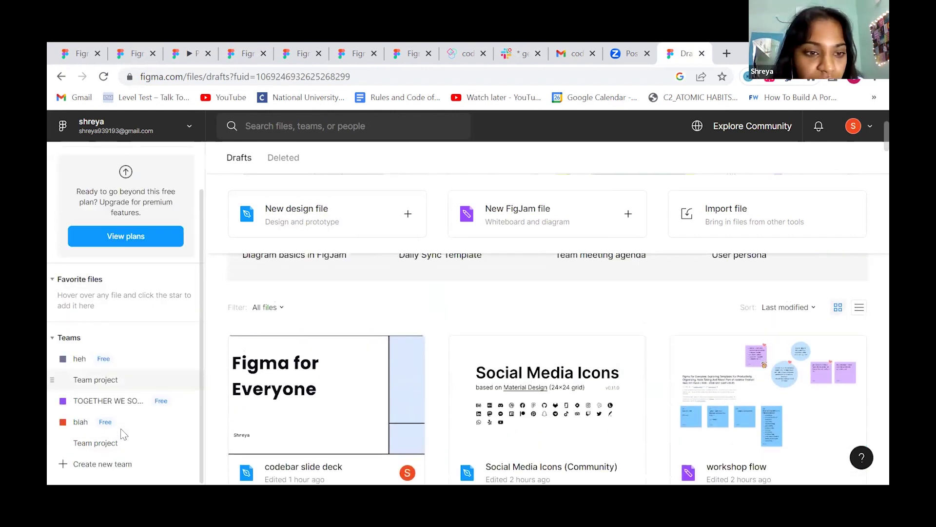
# Open the codebar workshop jam file from the Team project of the blah team
pyautogui.click(80, 423)
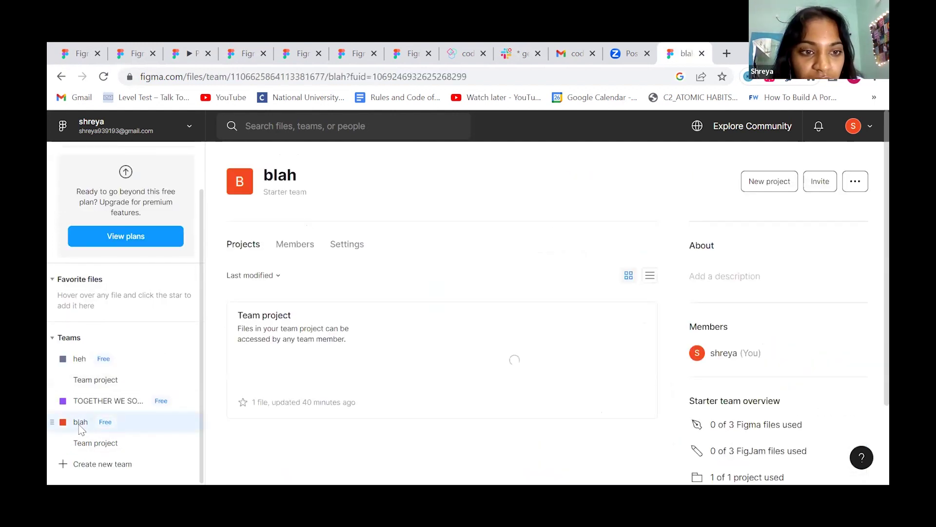
pyautogui.scroll(-2, 456, 343)
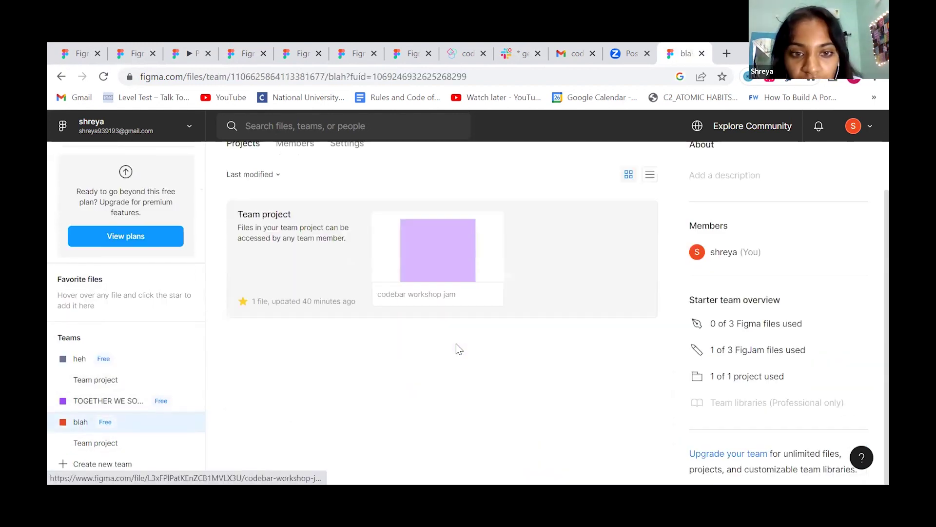
pyautogui.click(516, 250)
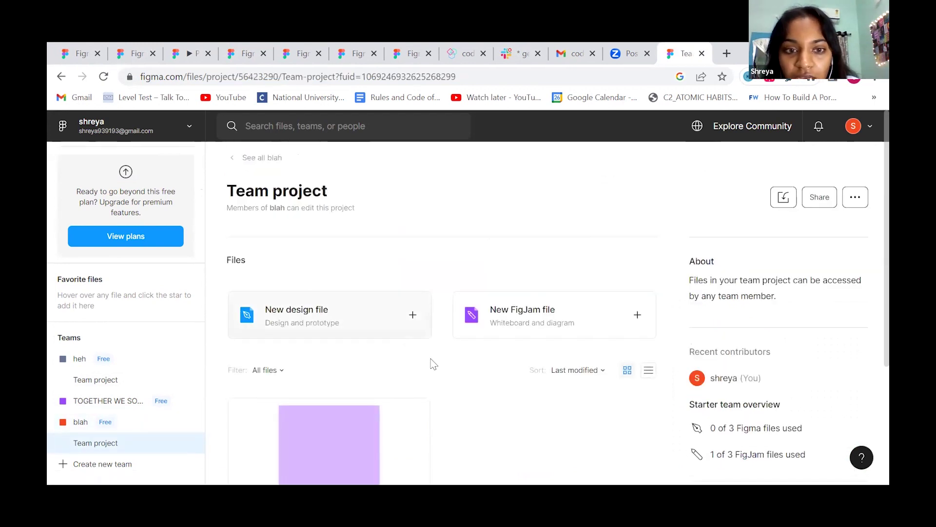
pyautogui.scroll(-3, 430, 361)
pyautogui.doubleClick(359, 315)
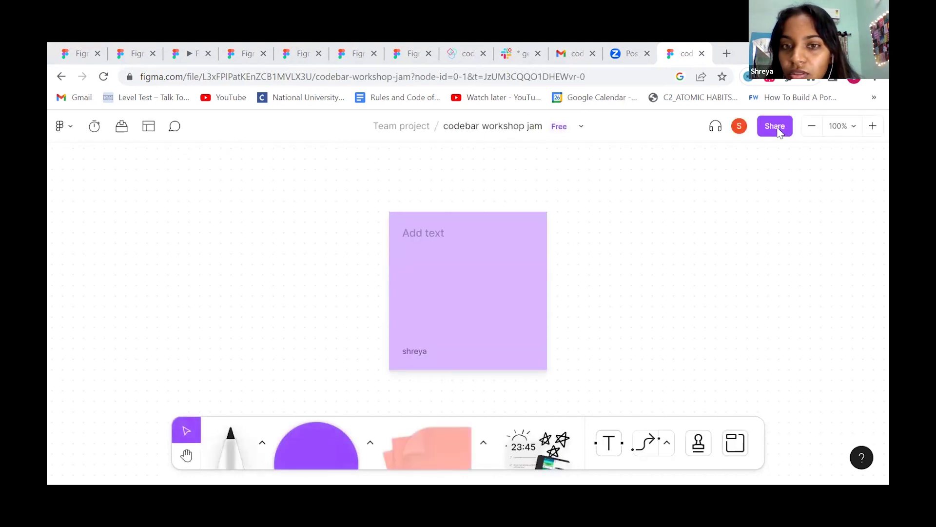
# Set the workshop jam's sharing access to Anyone with the link and copy its share link
pyautogui.click(778, 131)
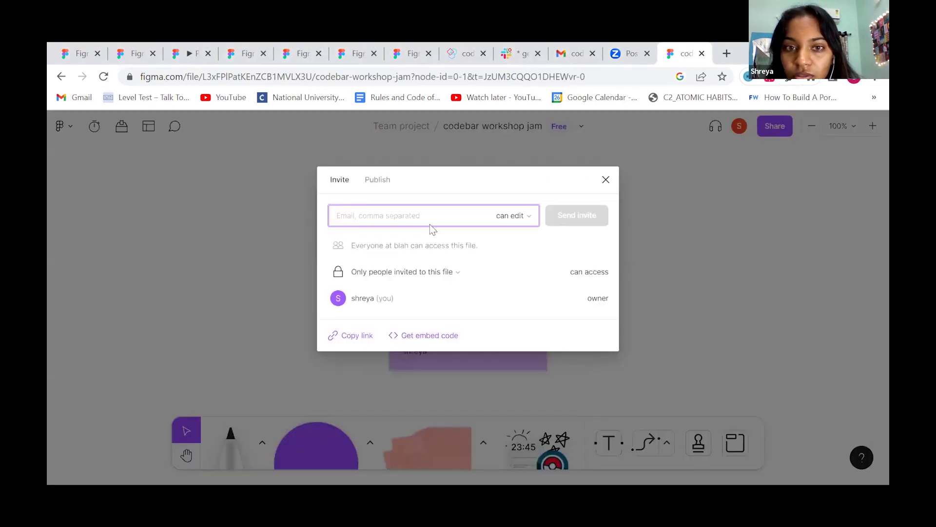
pyautogui.click(450, 271)
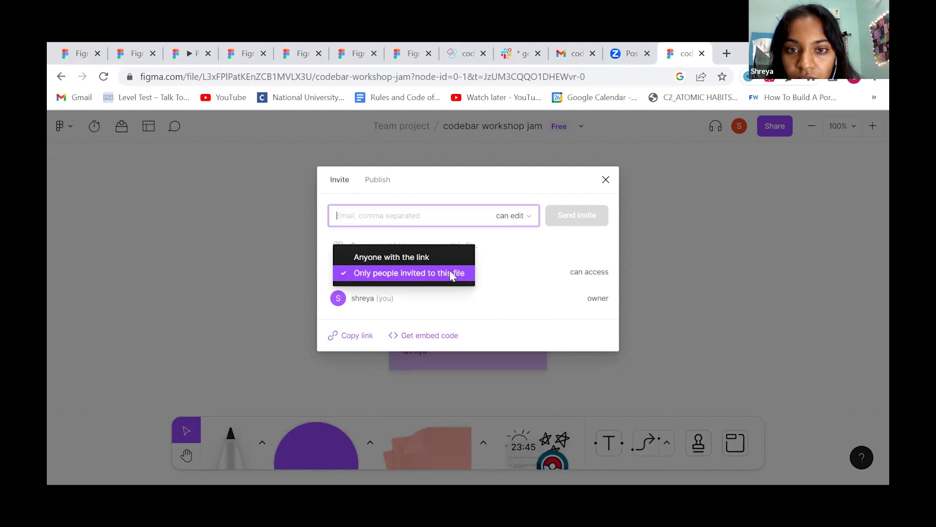
pyautogui.click(426, 257)
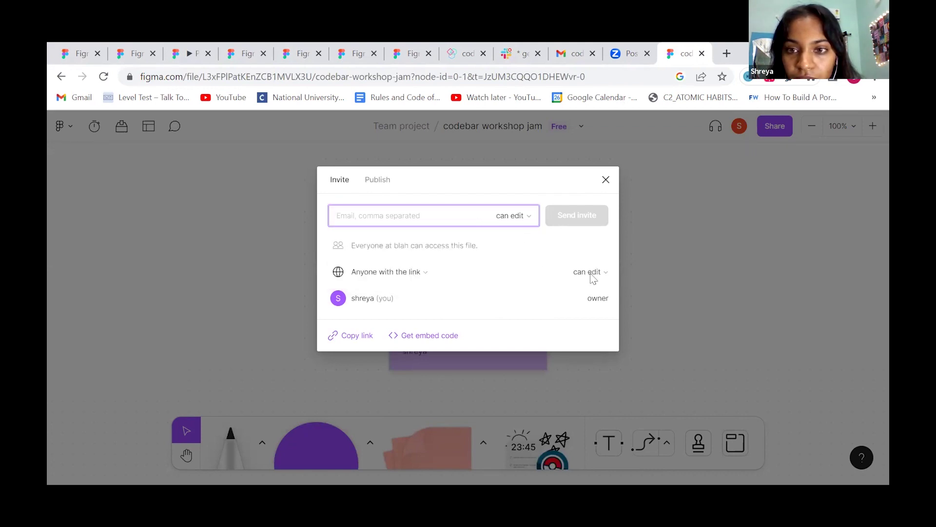
pyautogui.click(350, 336)
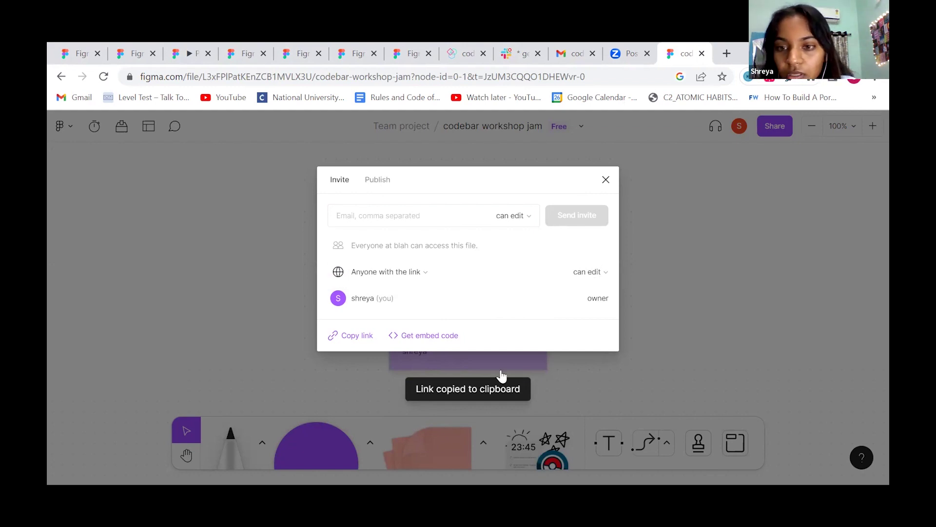
pyautogui.click(606, 180)
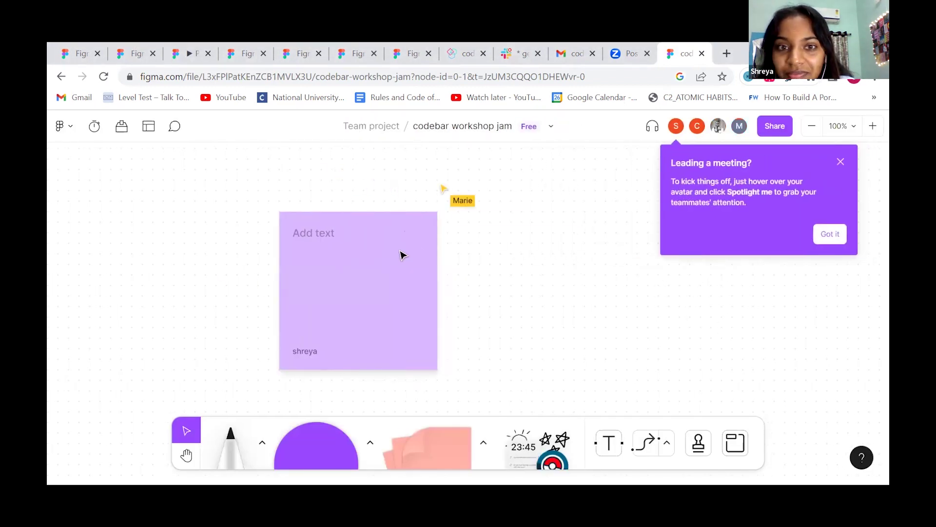
# Dismiss the tip about leading a meeting and inspect the empty purple sticky note with the board space around it
pyautogui.click(819, 161)
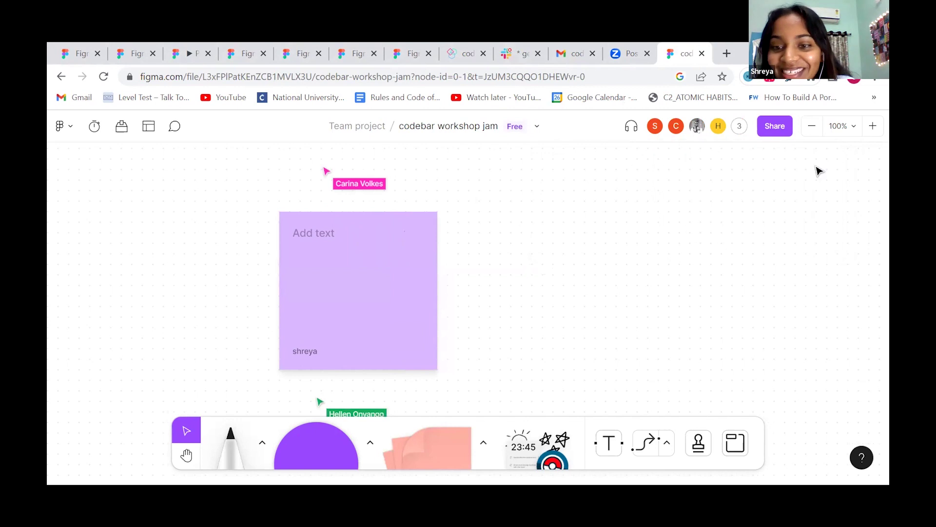
pyautogui.click(313, 235)
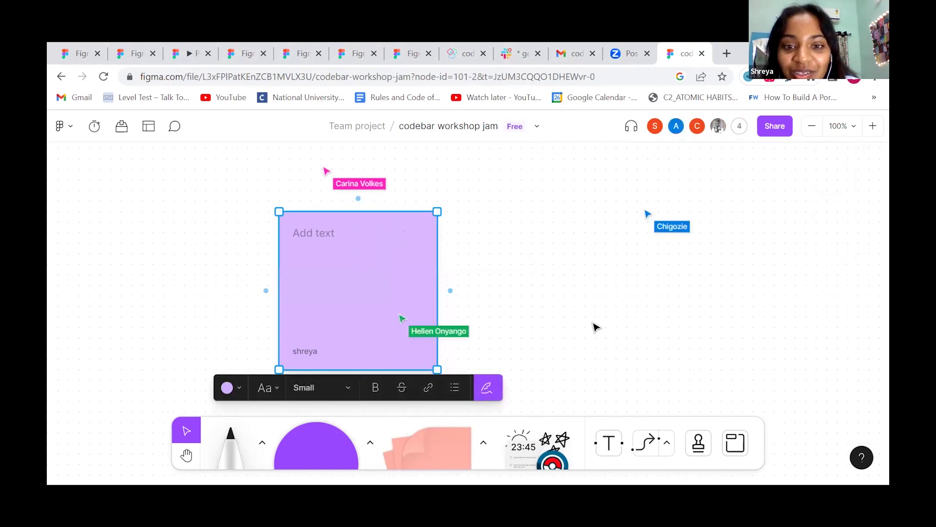
pyautogui.scroll(-2, 634, 366)
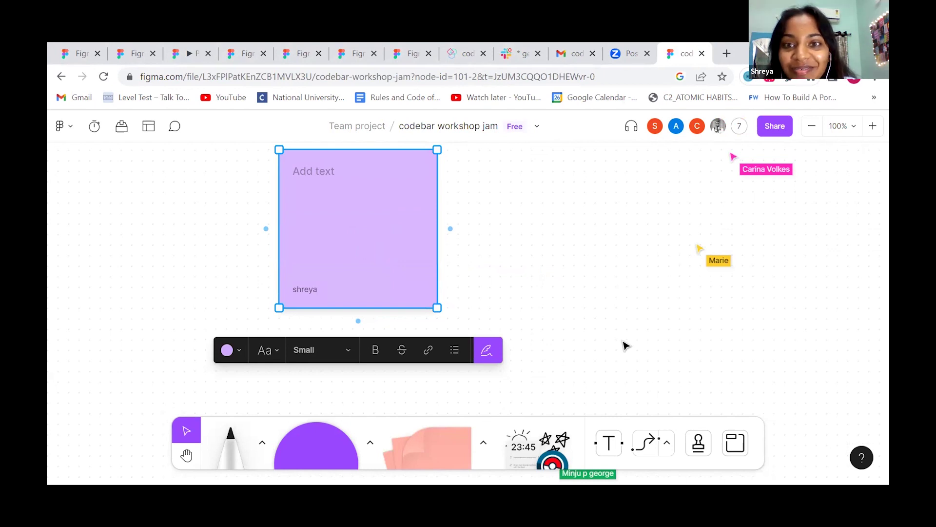
pyautogui.scroll(-3, 626, 346)
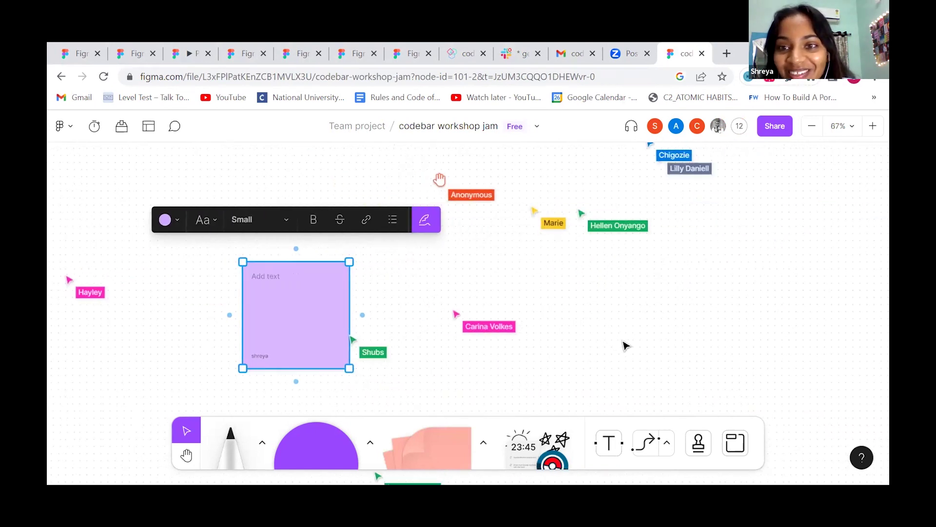
pyautogui.scroll(-2, 626, 345)
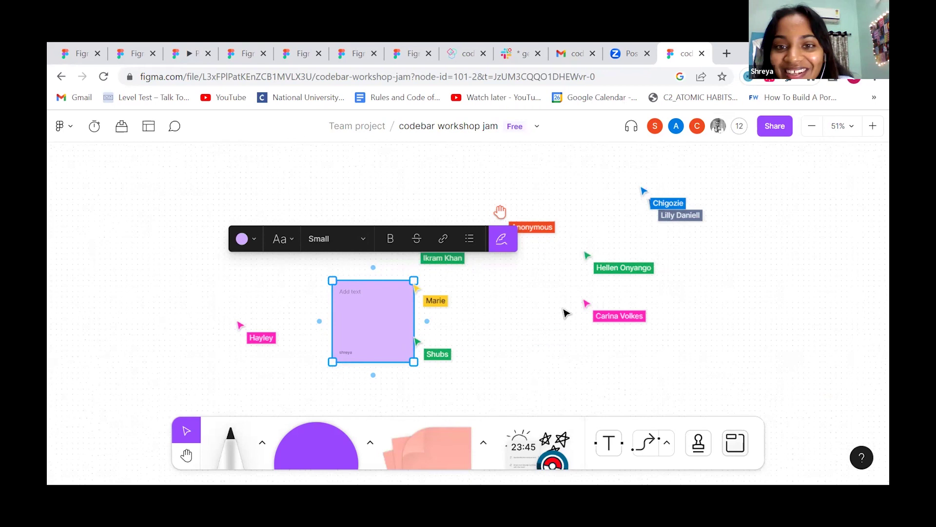
pyautogui.click(723, 314)
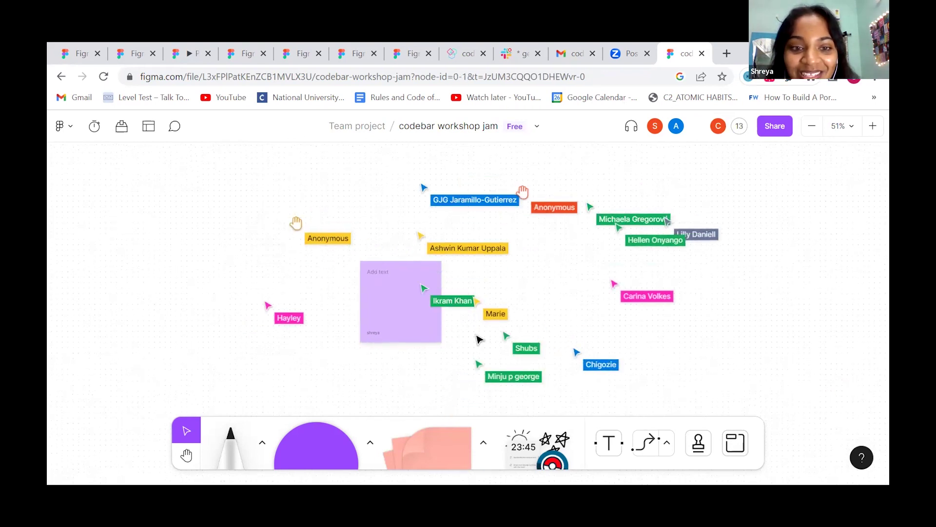
# Examine the board around the purple sticky note at several zoom levels to see where the participants' cursors are
pyautogui.scroll(-2, 478, 337)
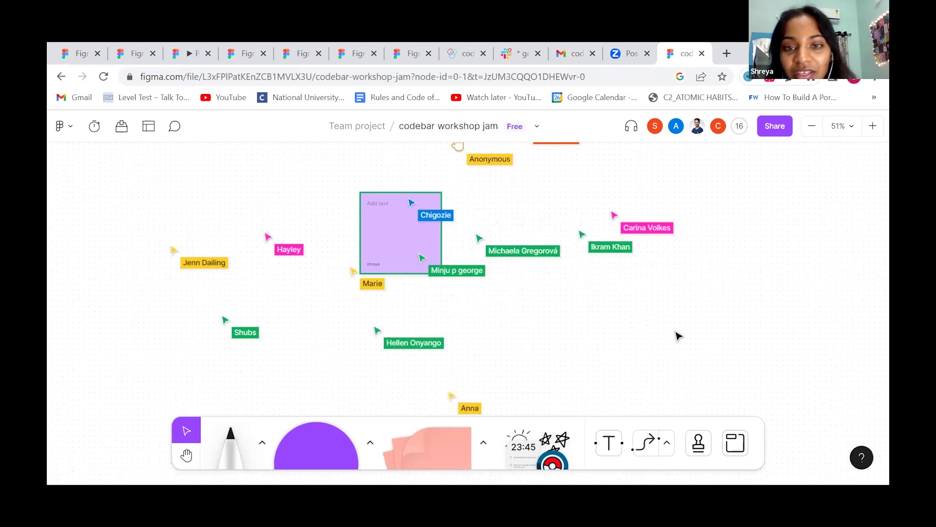
pyautogui.scroll(-2, 677, 335)
pyautogui.scroll(4, 678, 335)
pyautogui.scroll(-5, 677, 335)
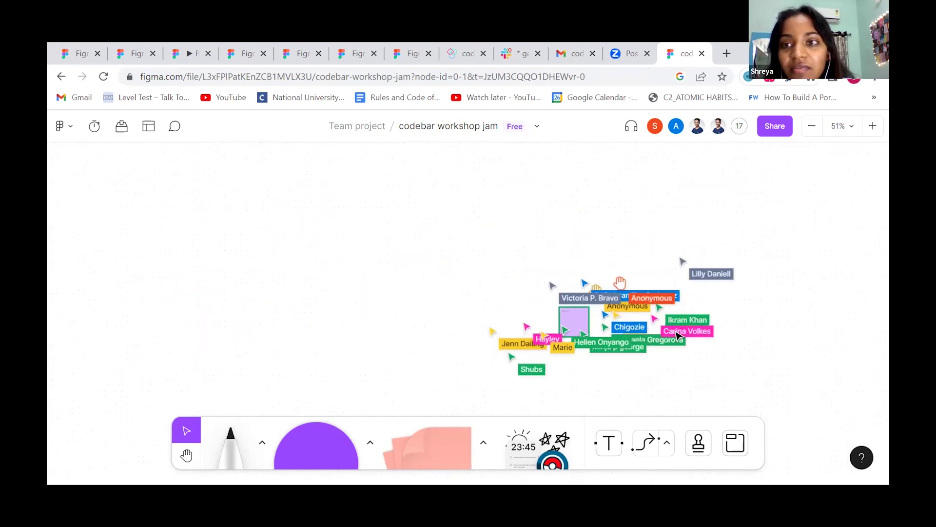
pyautogui.scroll(-3, 678, 335)
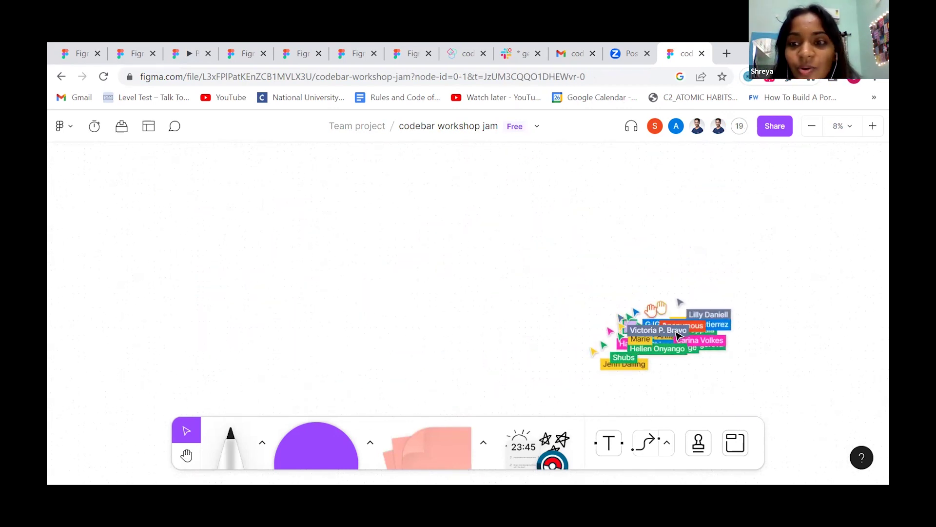
pyautogui.scroll(-2, 678, 335)
pyautogui.scroll(4, 678, 335)
pyautogui.hscroll(5, 678, 336)
pyautogui.scroll(-2, 678, 336)
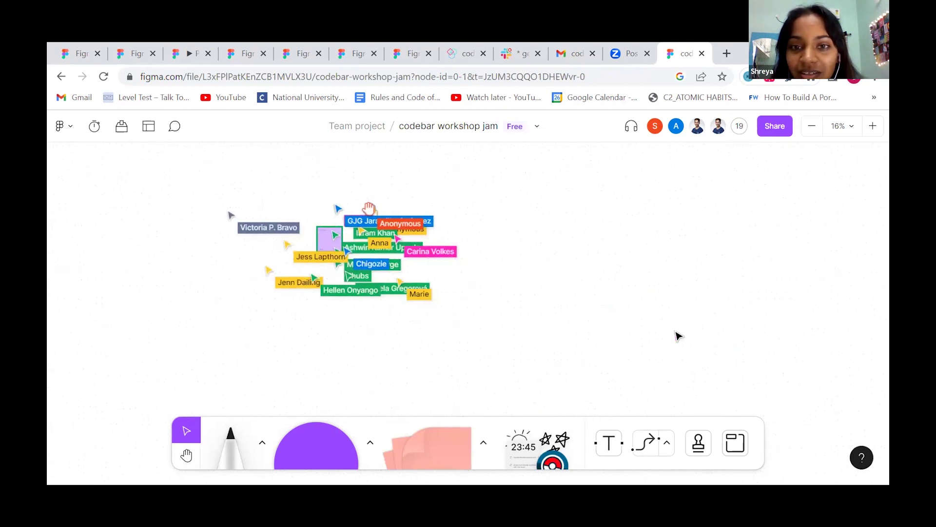
pyautogui.hscroll(-3, 349, 293)
pyautogui.scroll(3, 349, 292)
pyautogui.hscroll(5, 349, 293)
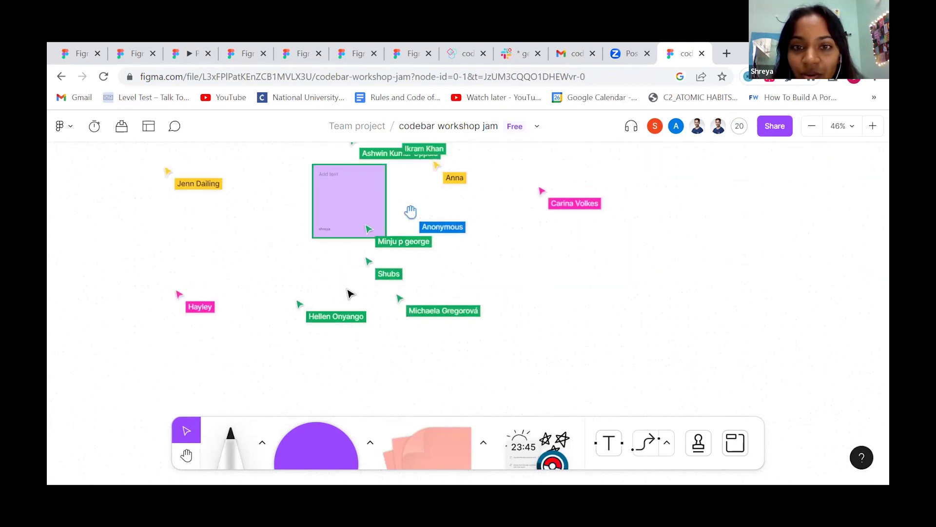
pyautogui.scroll(2, 349, 293)
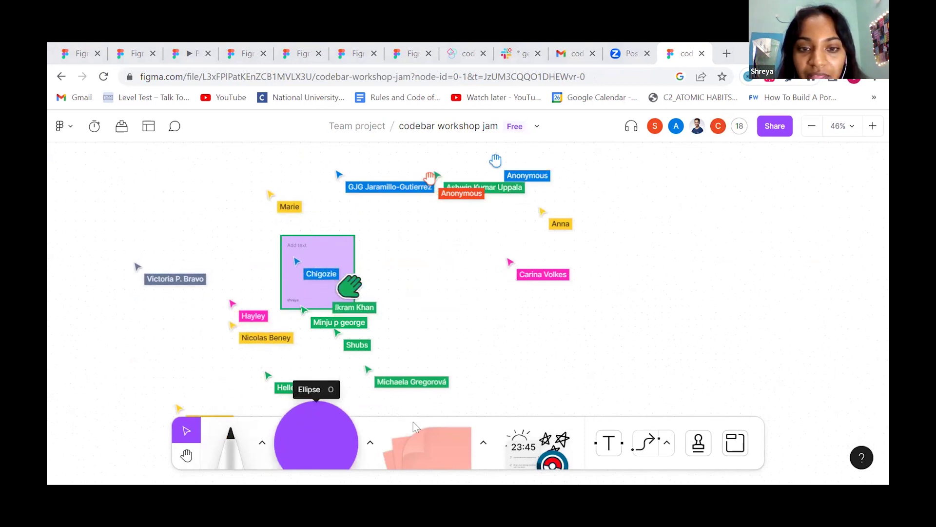
# Look through the available shapes, including the additional shape options, without placing anything on the board
pyautogui.click(370, 442)
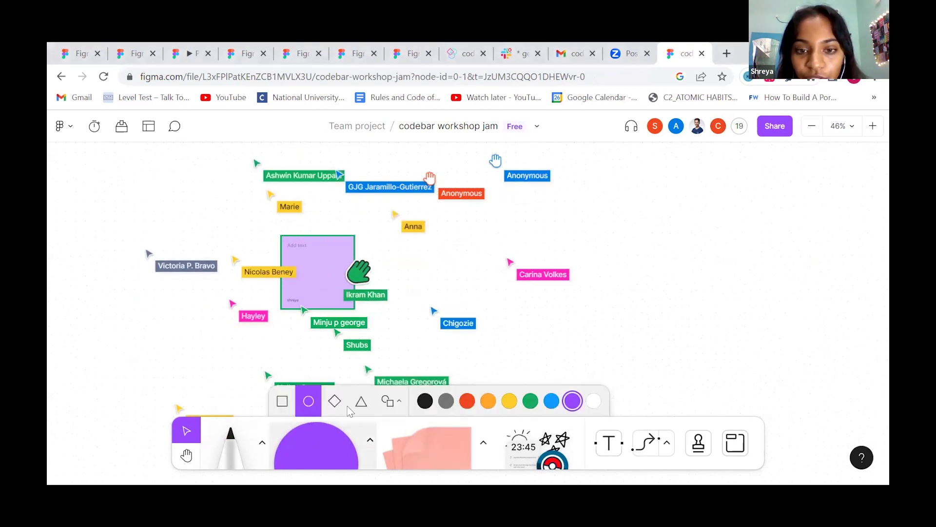
pyautogui.click(401, 404)
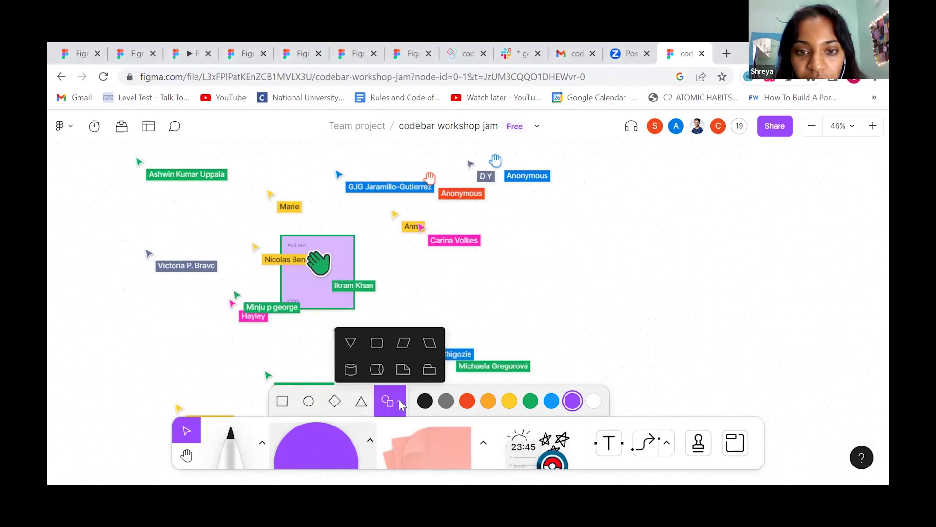
pyautogui.click(605, 321)
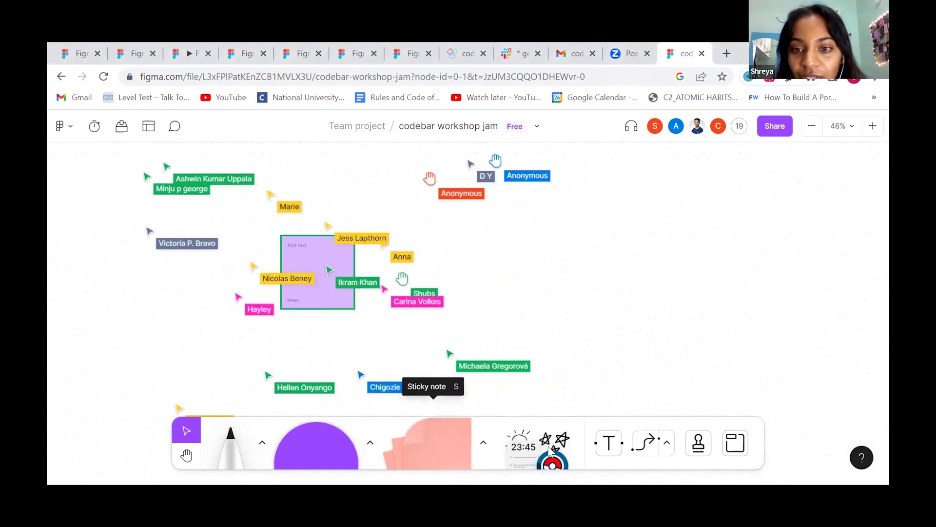
pyautogui.moveTo(489, 466)
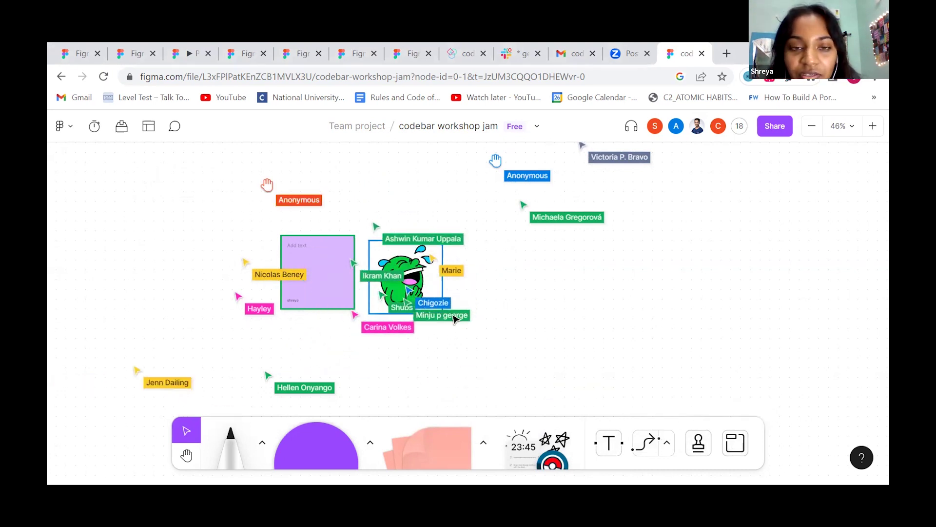
# Examine the purple sticky note up close and the notes and drawings that participants are adding around it
pyautogui.hscroll(-3, 348, 247)
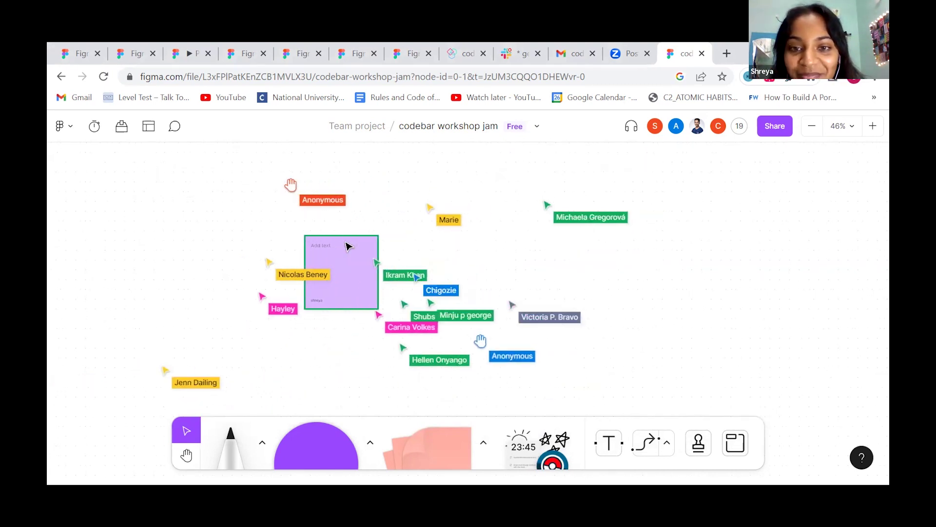
pyautogui.scroll(2, 349, 247)
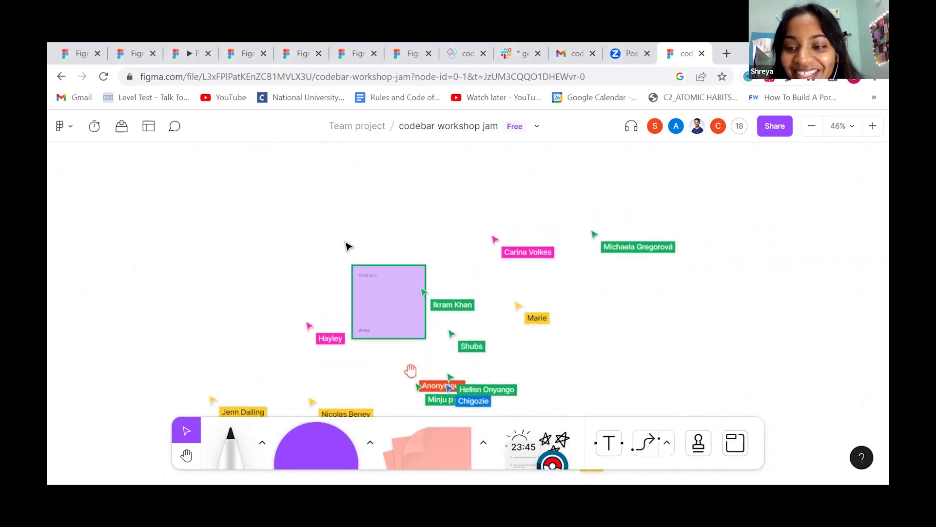
pyautogui.hscroll(-2, 286, 323)
pyautogui.scroll(-4, 286, 323)
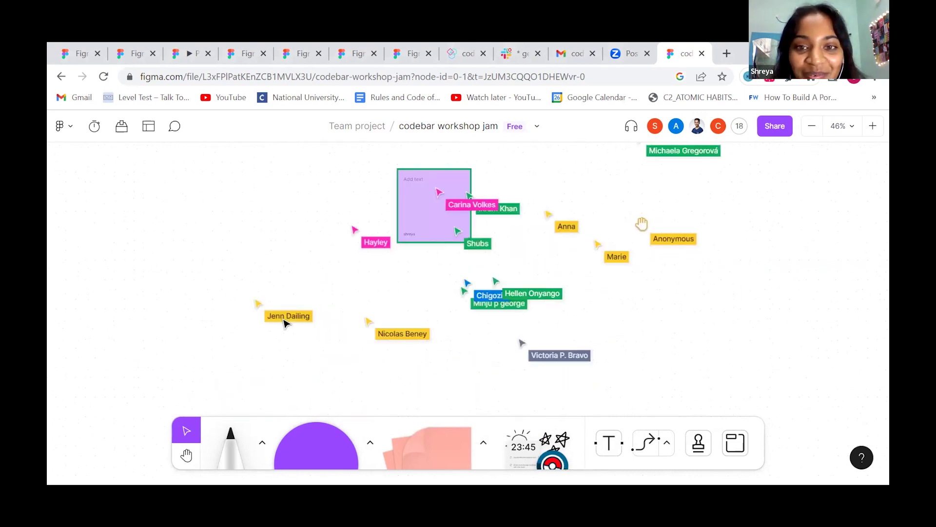
pyautogui.scroll(3, 286, 323)
pyautogui.click(426, 294)
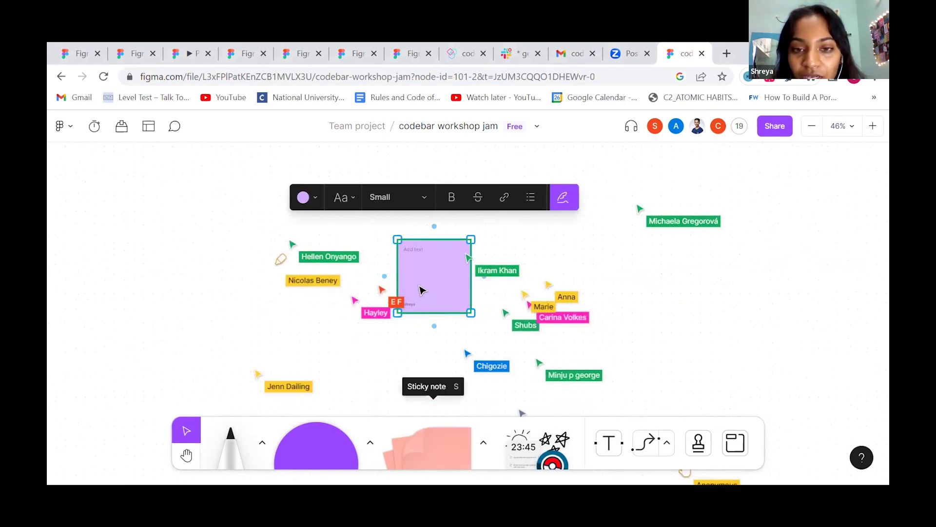
pyautogui.scroll(5, 421, 285)
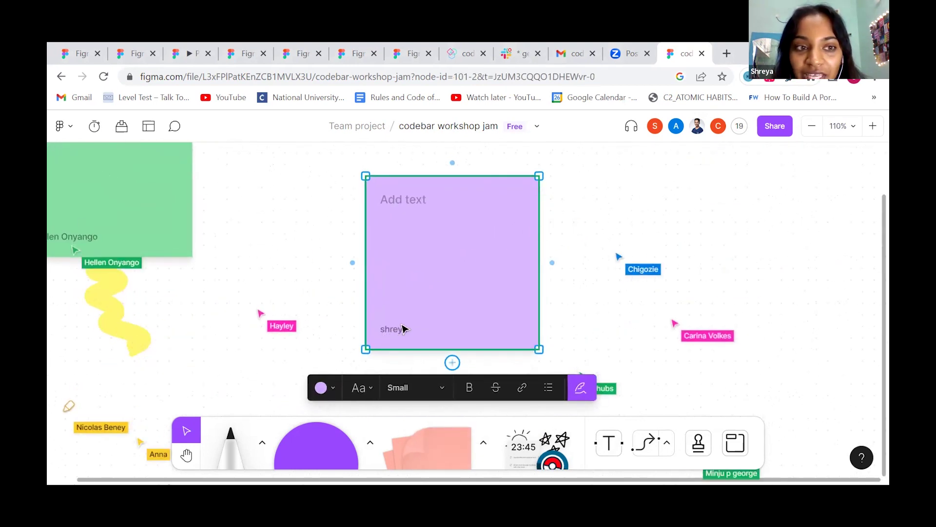
pyautogui.scroll(2, 491, 195)
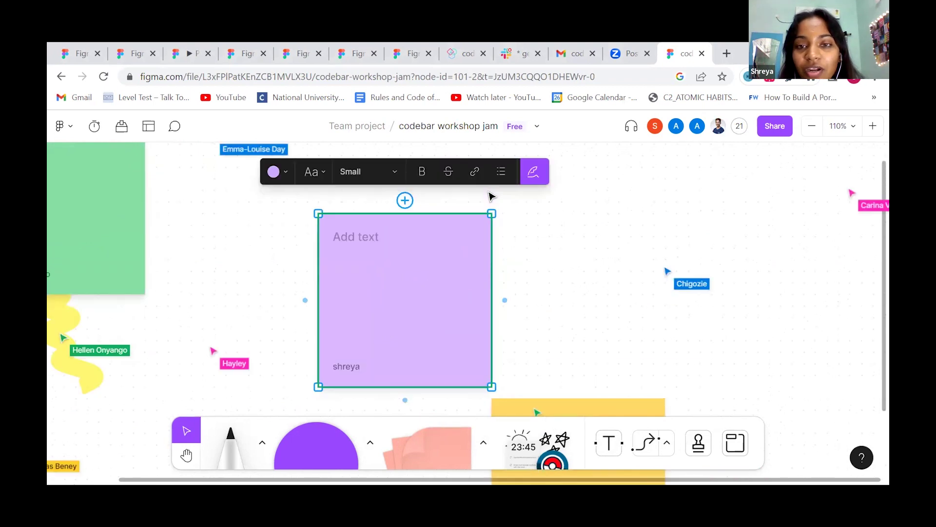
pyautogui.scroll(-5, 491, 195)
pyautogui.scroll(-3, 674, 259)
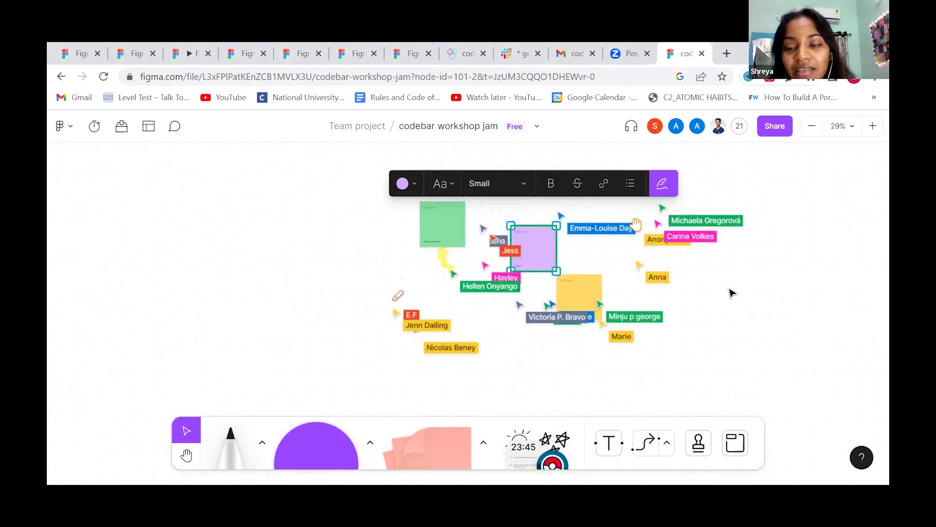
# Move the purple sticky note slightly up and closer to the green sticky note, roughly level with it
pyautogui.scroll(4, 589, 259)
pyautogui.scroll(-1, 589, 259)
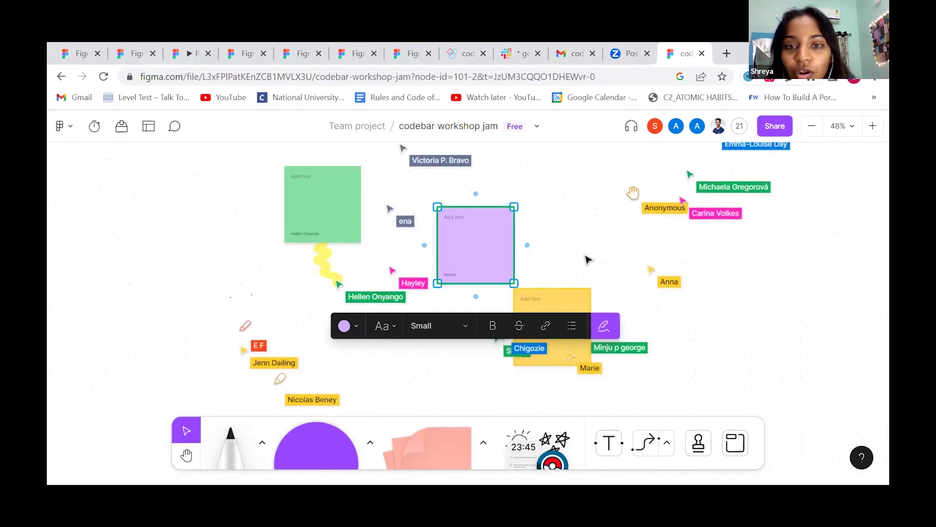
pyautogui.hscroll(2, 536, 253)
pyautogui.moveTo(392, 213); pyautogui.dragTo(366, 162)
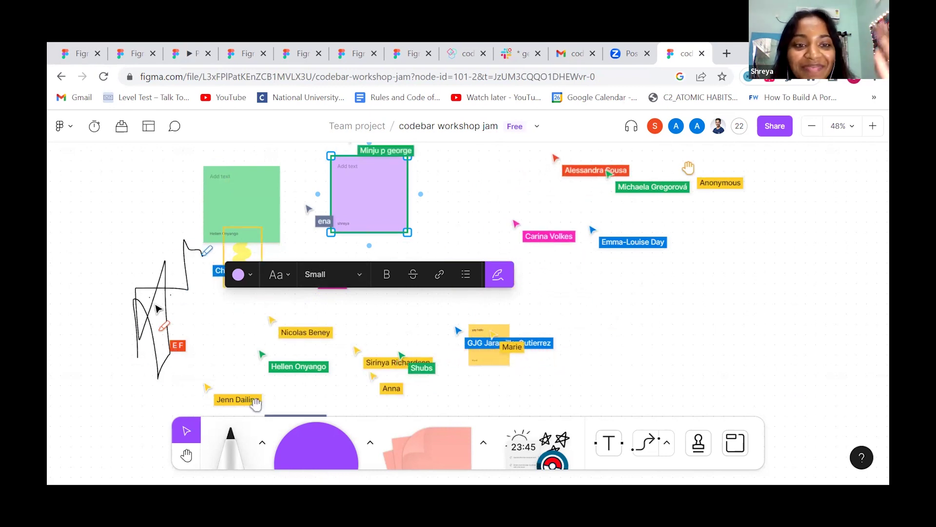
# Sample the purple sticky note's fill with the eyedropper to copy its color
pyautogui.scroll(2, 156, 310)
pyautogui.hscroll(-2, 156, 309)
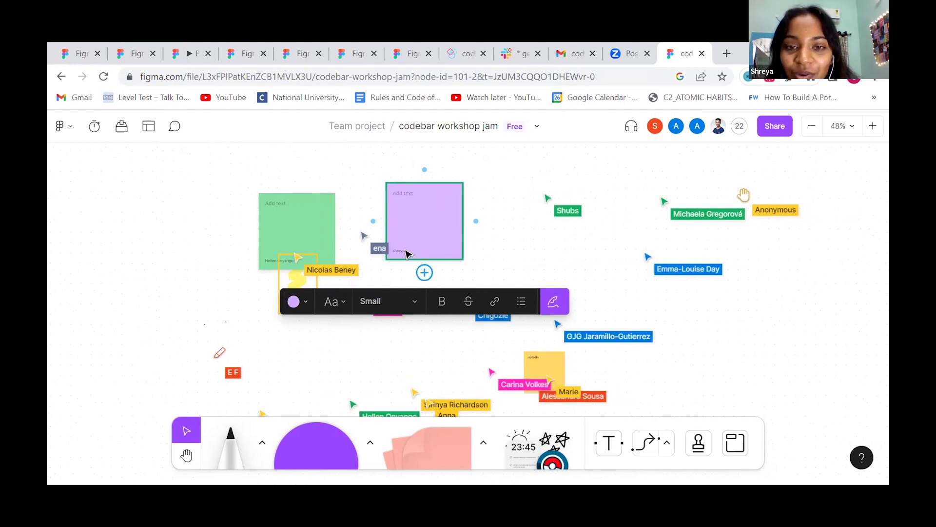
pyautogui.scroll(5, 420, 253)
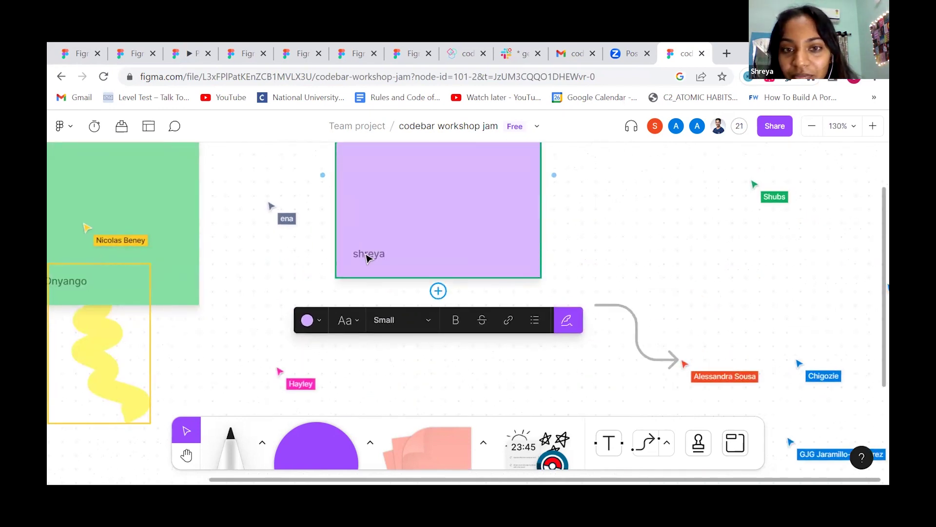
pyautogui.scroll(2, 420, 250)
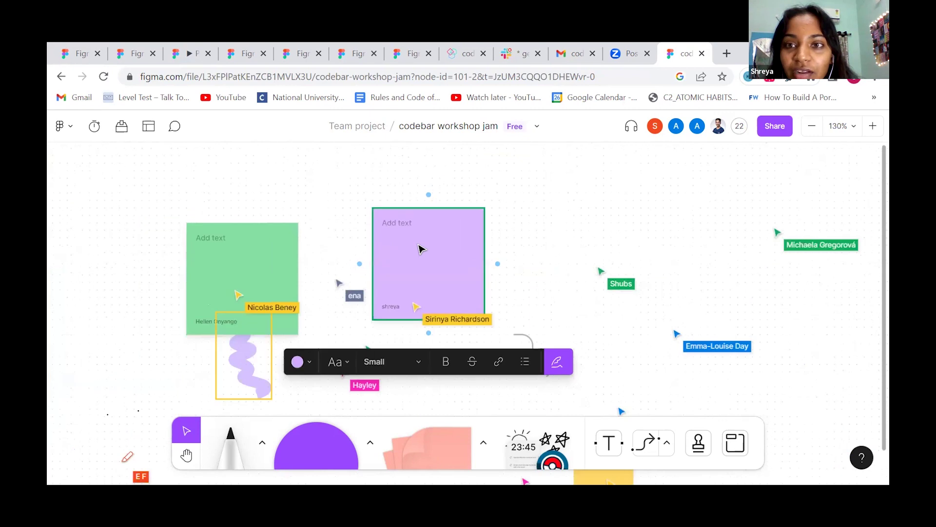
pyautogui.scroll(-4, 421, 250)
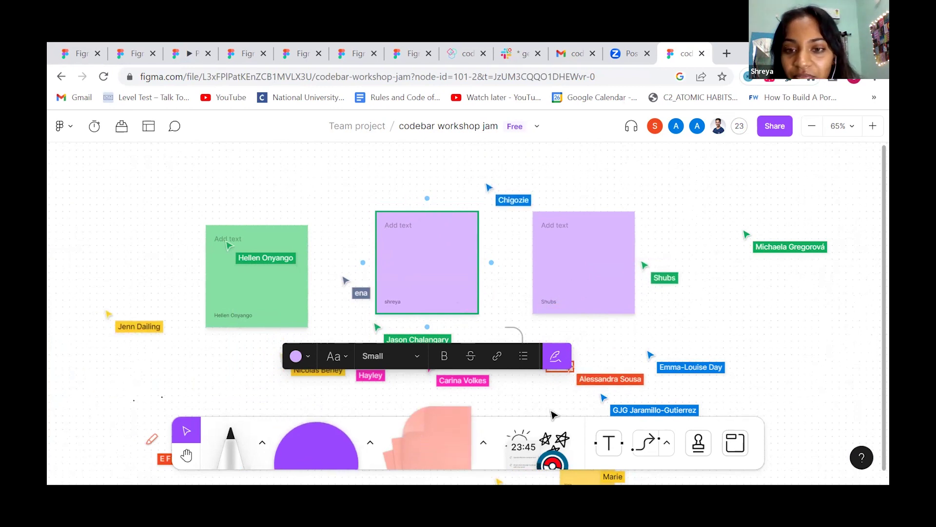
pyautogui.click(429, 259)
pyautogui.press('i')
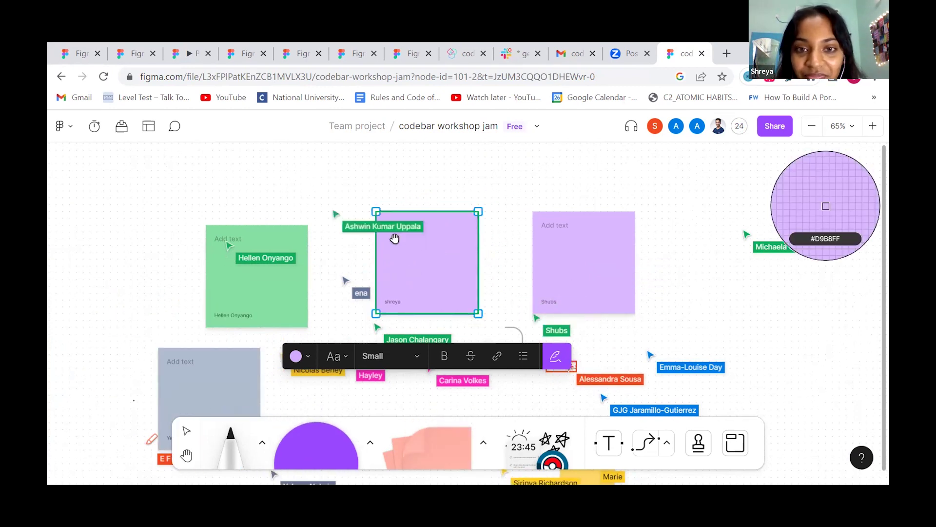
pyautogui.click(415, 233)
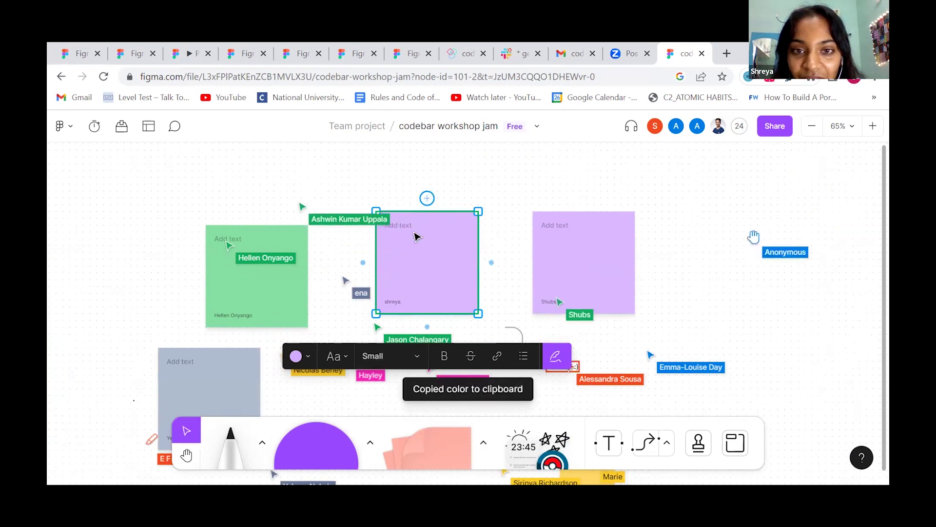
# Write a short greeting that introduces the presenter by first name in the purple sticky note
pyautogui.click(391, 223)
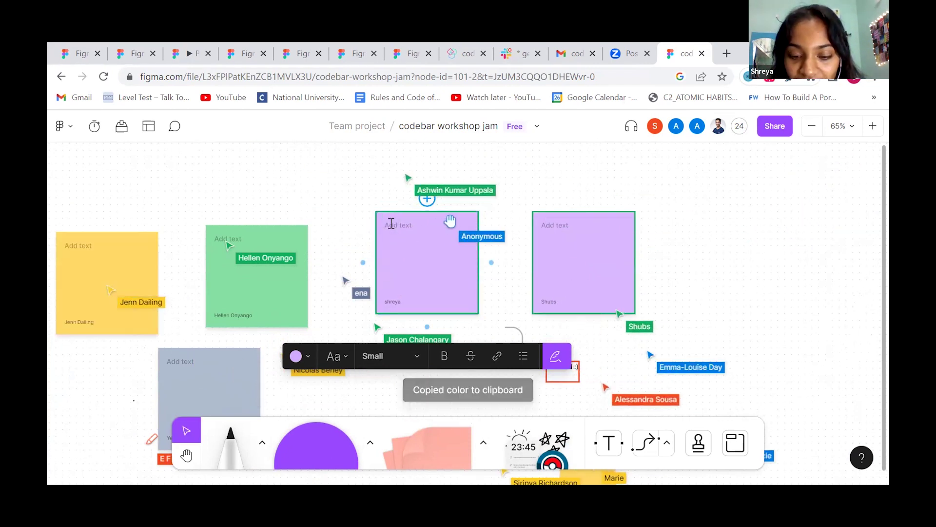
pyautogui.write('hi this i')
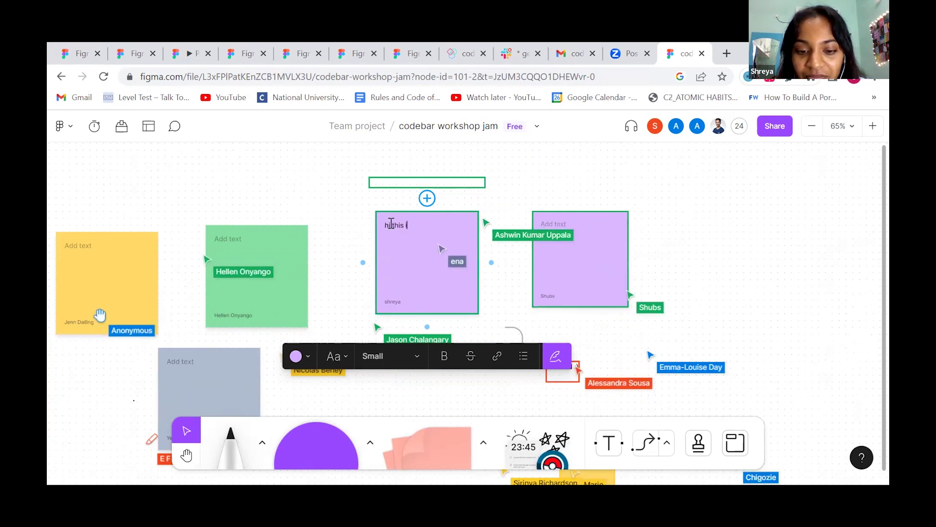
pyautogui.write('s shreya')
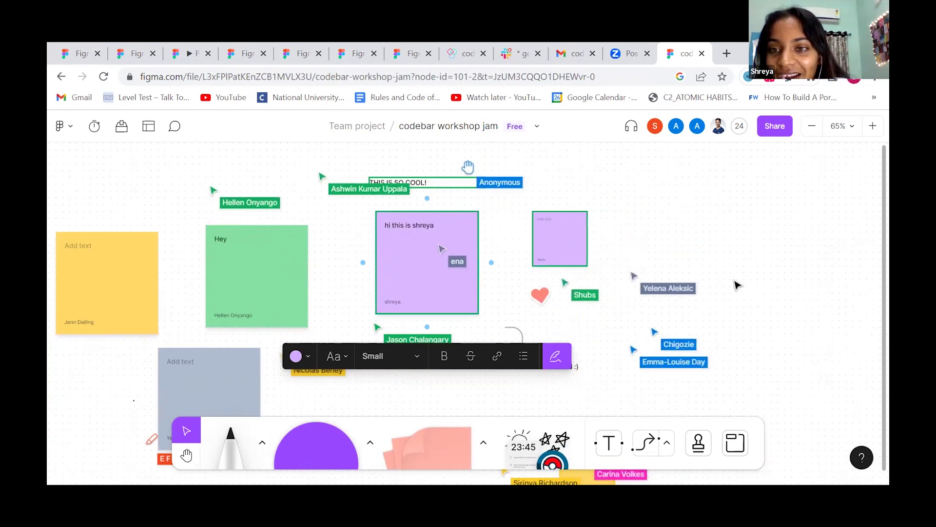
pyautogui.scroll(-5, 634, 292)
pyautogui.scroll(4, 736, 285)
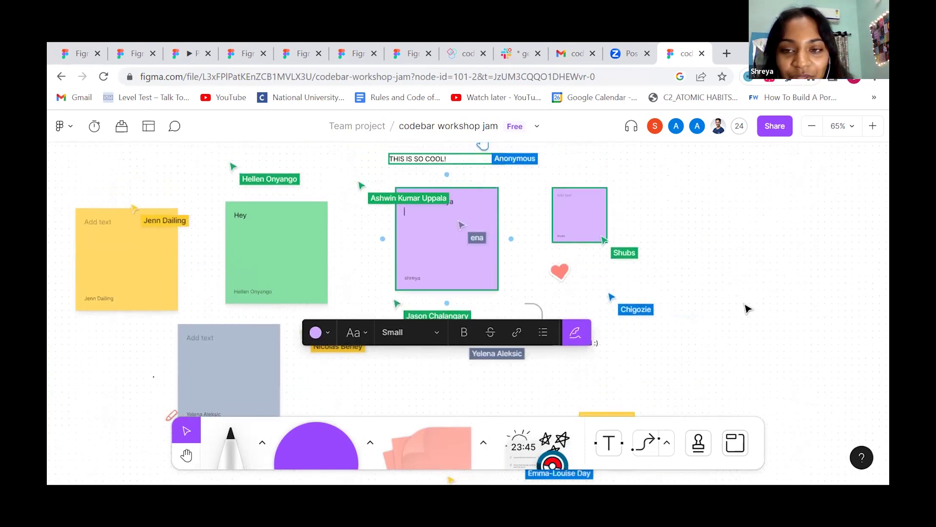
# Read through the greeting sticky notes that participants have written around the board
pyautogui.scroll(-5, 747, 307)
pyautogui.scroll(5, 750, 309)
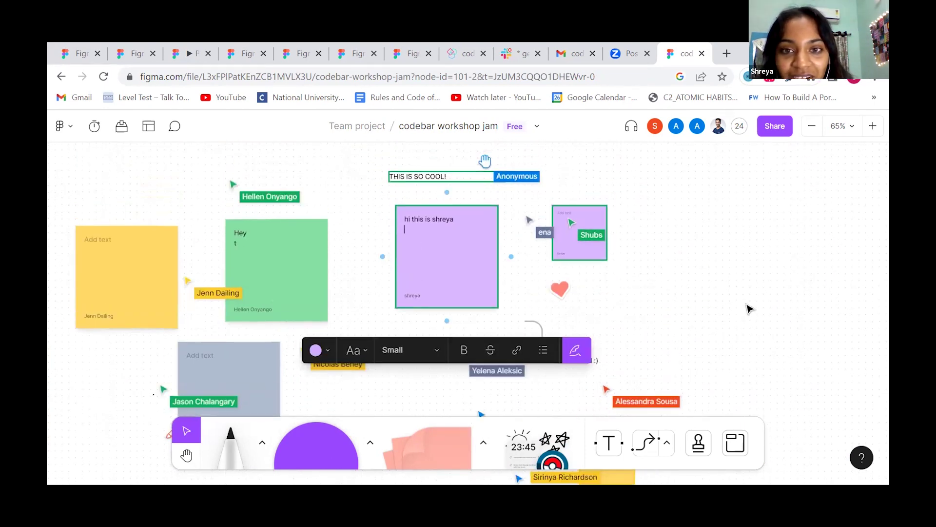
pyautogui.hscroll(1, 750, 309)
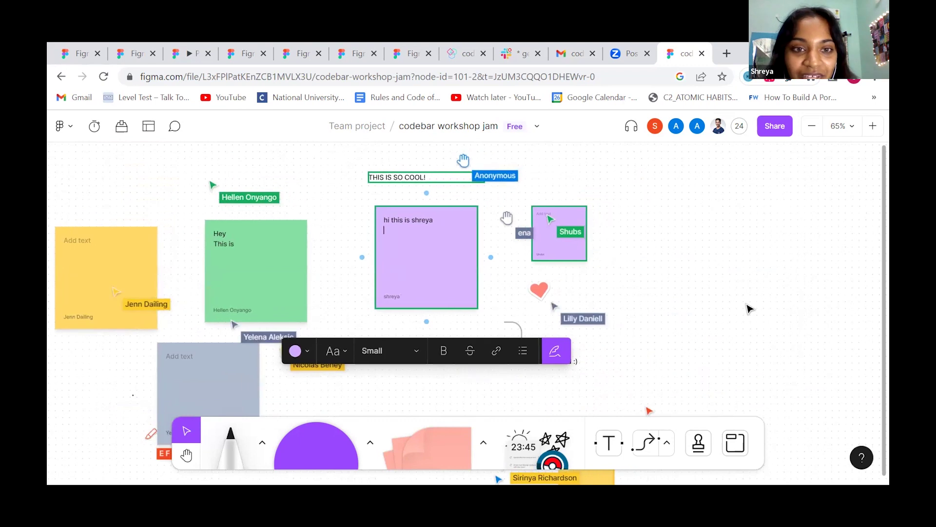
pyautogui.hscroll(-3, 750, 309)
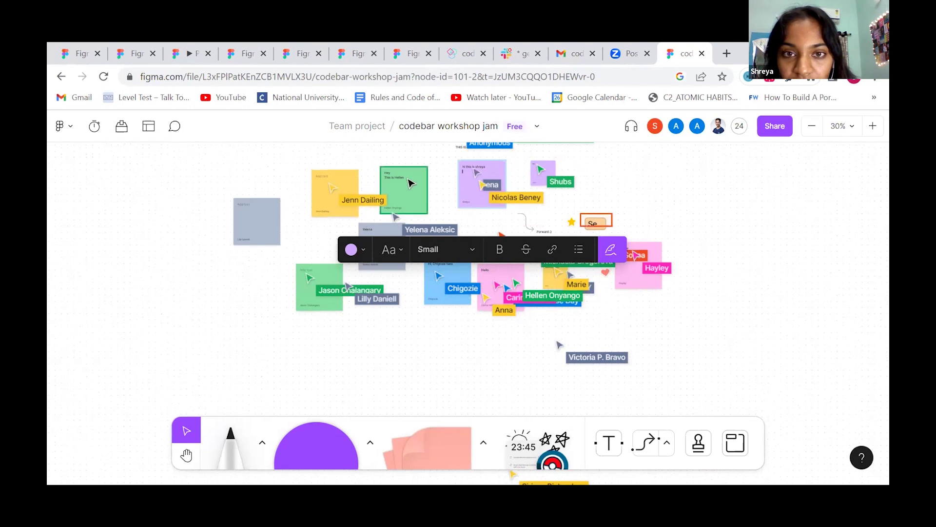
pyautogui.scroll(5, 411, 183)
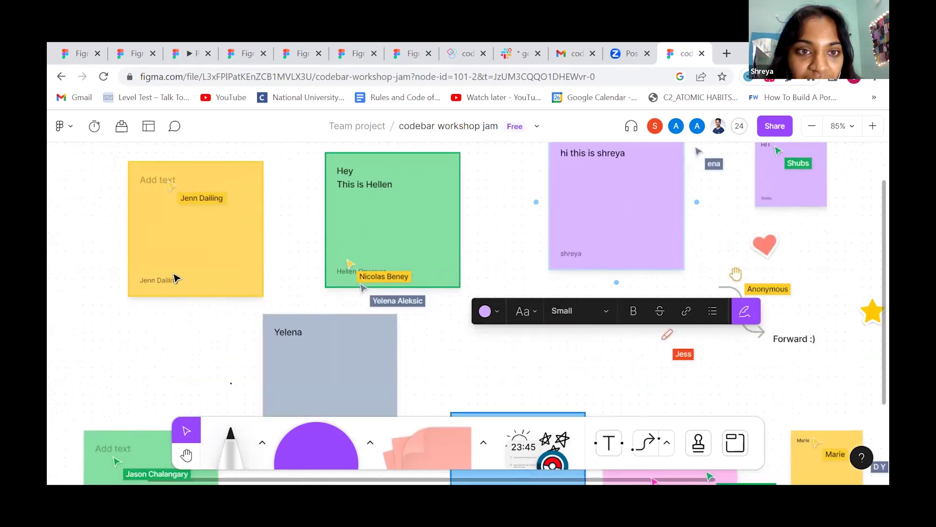
pyautogui.hscroll(-2, 174, 278)
pyautogui.scroll(-3, 174, 278)
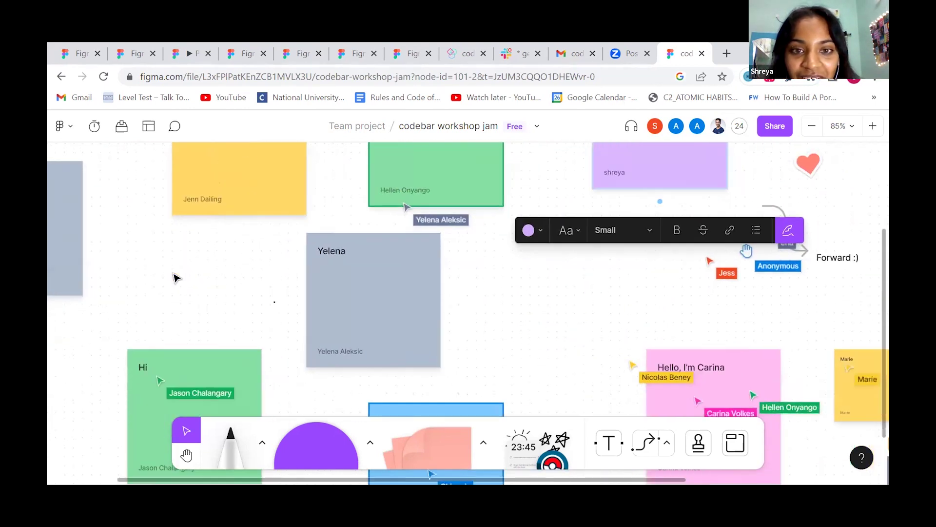
pyautogui.scroll(-3, 174, 278)
pyautogui.hscroll(3, 174, 278)
pyautogui.hscroll(-4, 174, 278)
pyautogui.hscroll(2, 174, 278)
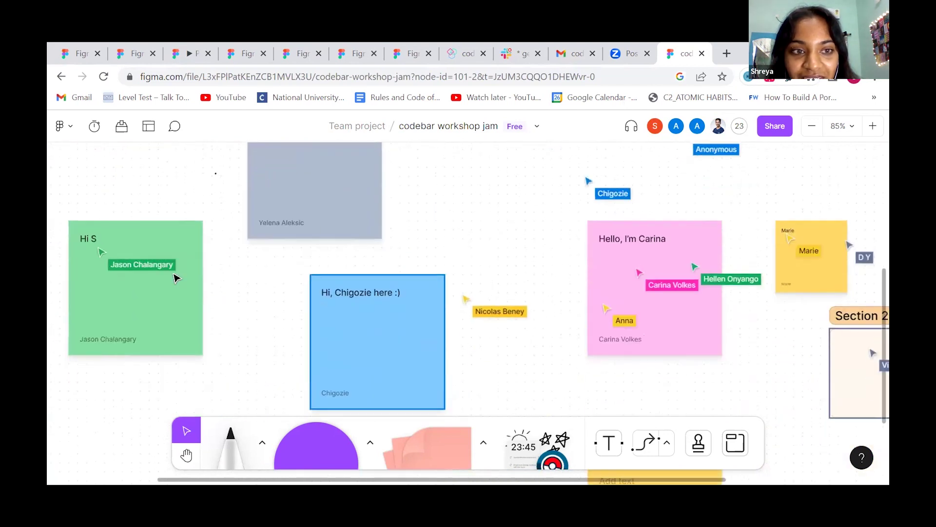
pyautogui.hscroll(-2, 176, 278)
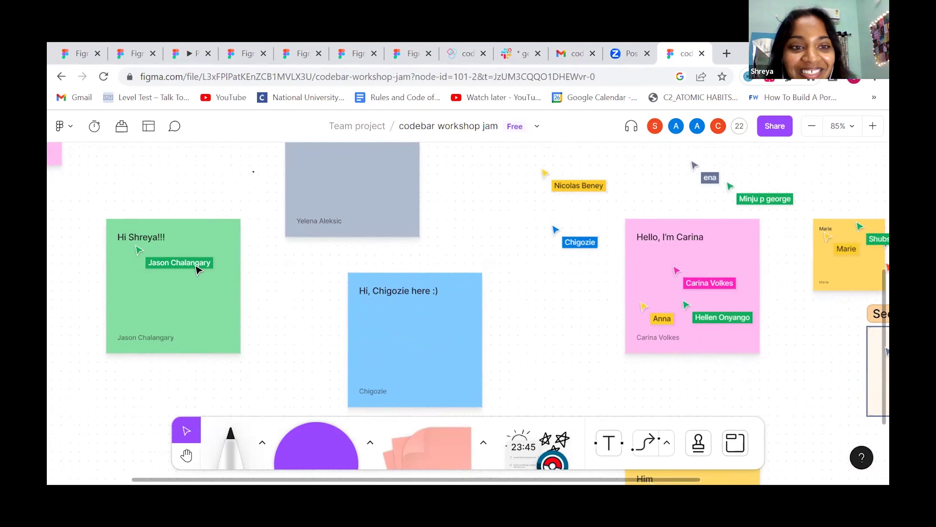
pyautogui.hscroll(4, 541, 301)
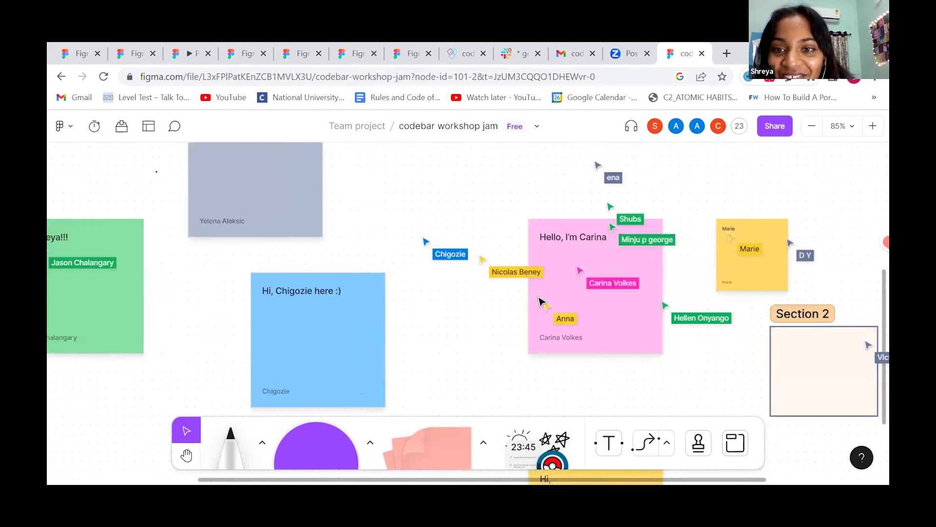
pyautogui.scroll(2, 541, 301)
pyautogui.hscroll(1, 541, 301)
pyautogui.hscroll(-9, 522, 302)
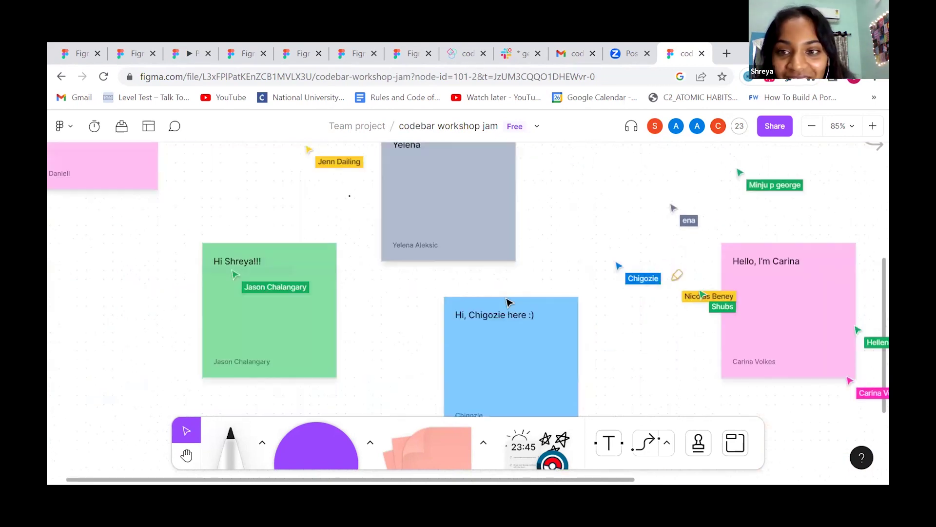
pyautogui.hscroll(13, 654, 355)
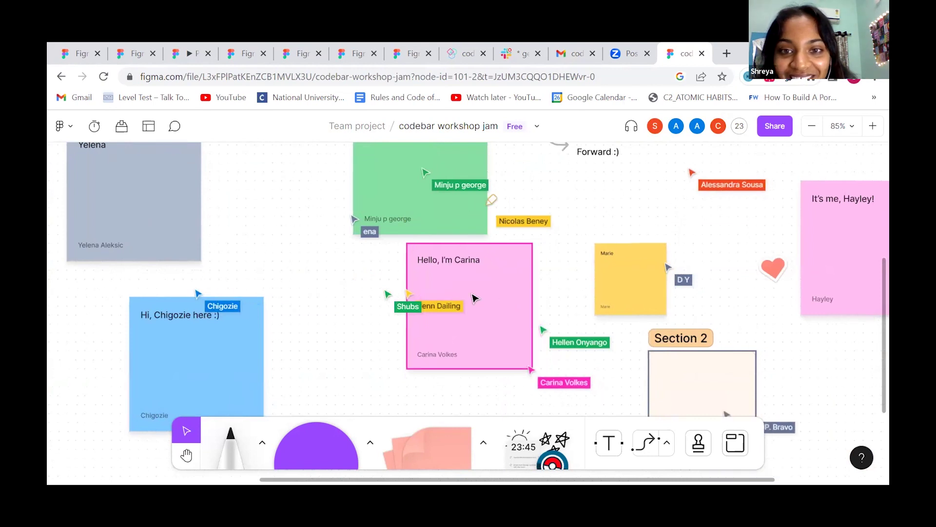
pyautogui.hscroll(10, 666, 308)
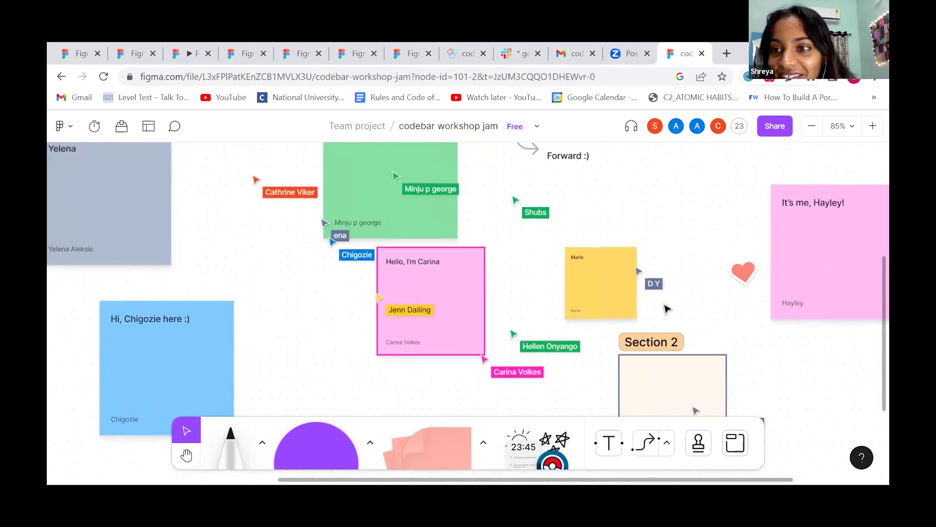
# Examine the whole board in overview, including the sections, stickers and outlying sticky notes that participants keep adding
pyautogui.scroll(4, 666, 308)
pyautogui.scroll(-10, 666, 309)
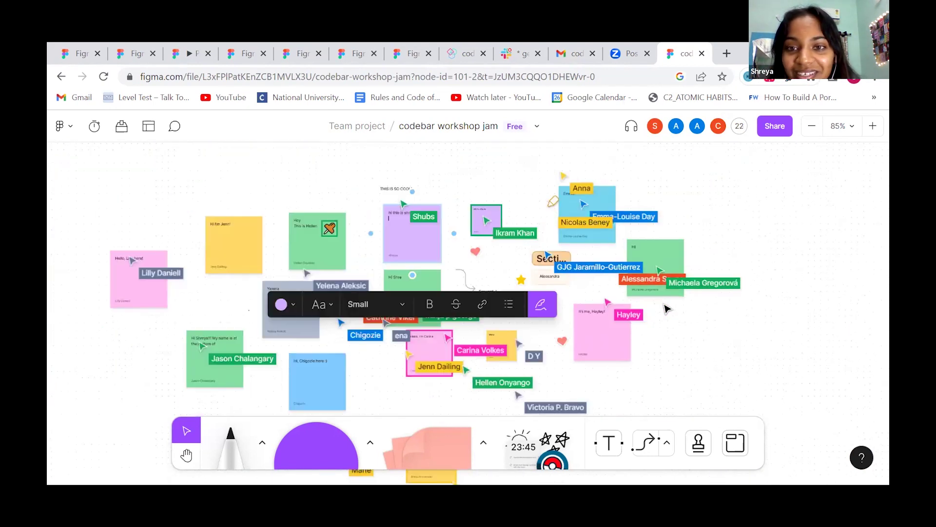
pyautogui.scroll(4, 716, 325)
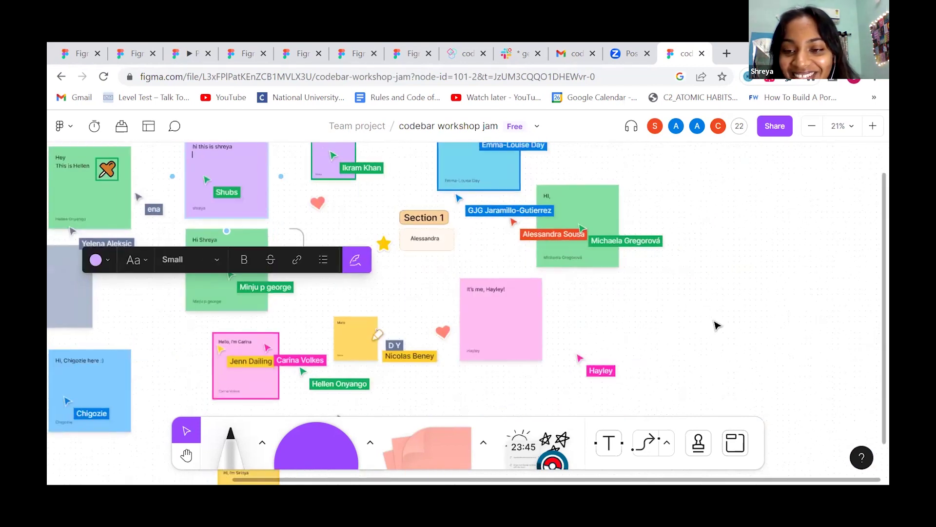
pyautogui.scroll(-4, 716, 325)
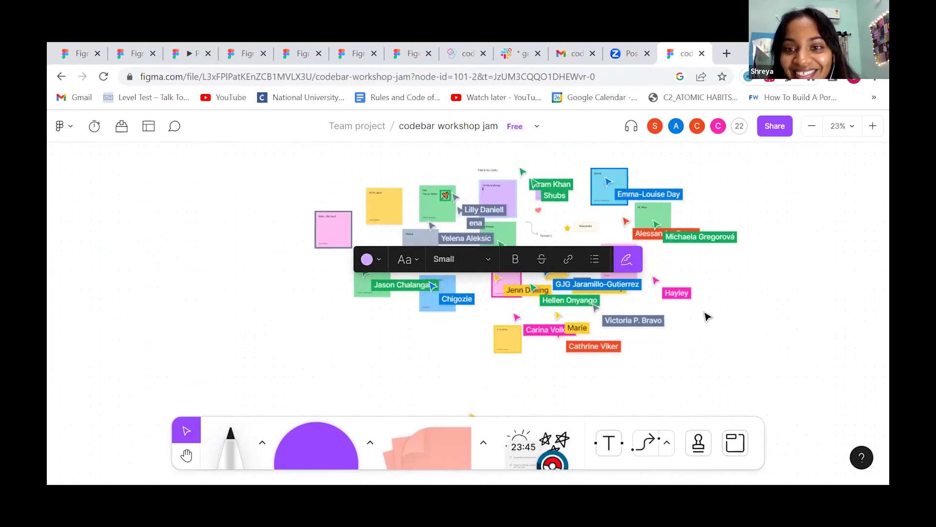
pyautogui.scroll(2, 704, 316)
pyautogui.scroll(-4, 639, 356)
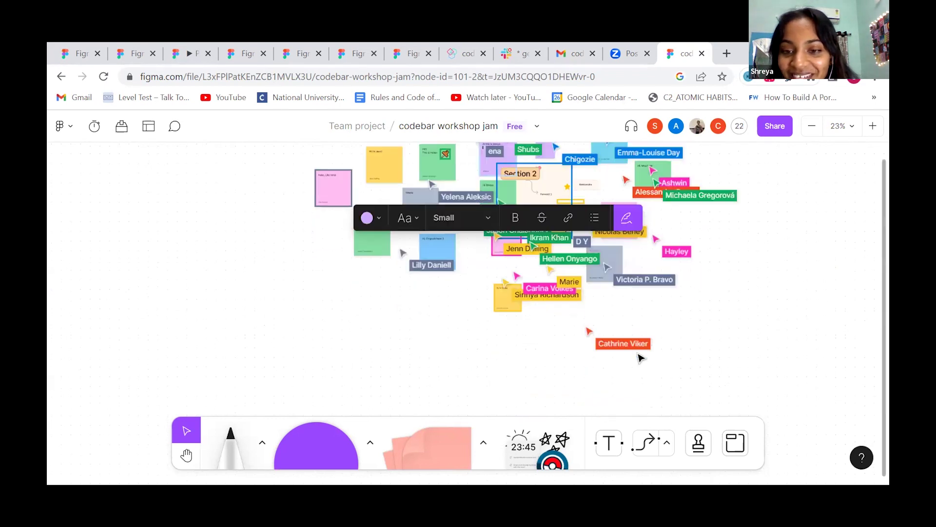
pyautogui.scroll(2, 639, 356)
pyautogui.moveTo(537, 446)
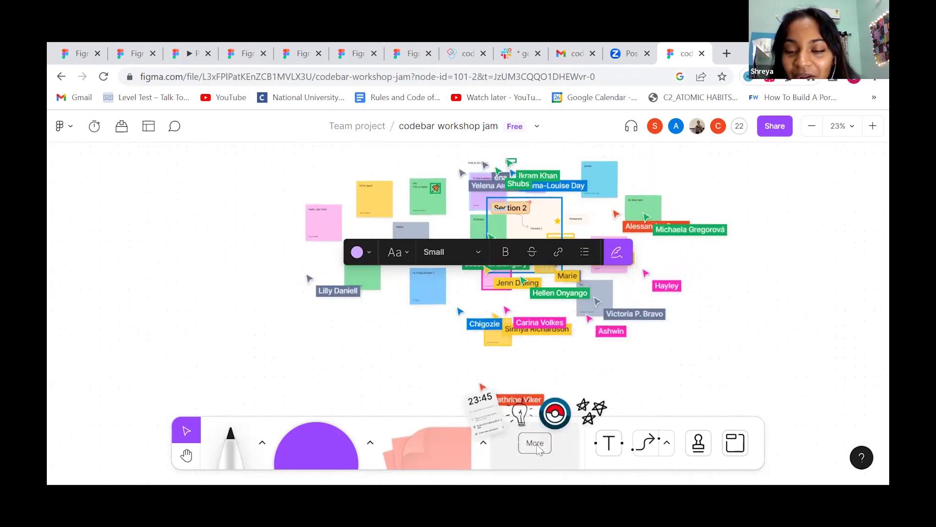
pyautogui.scroll(1, 524, 469)
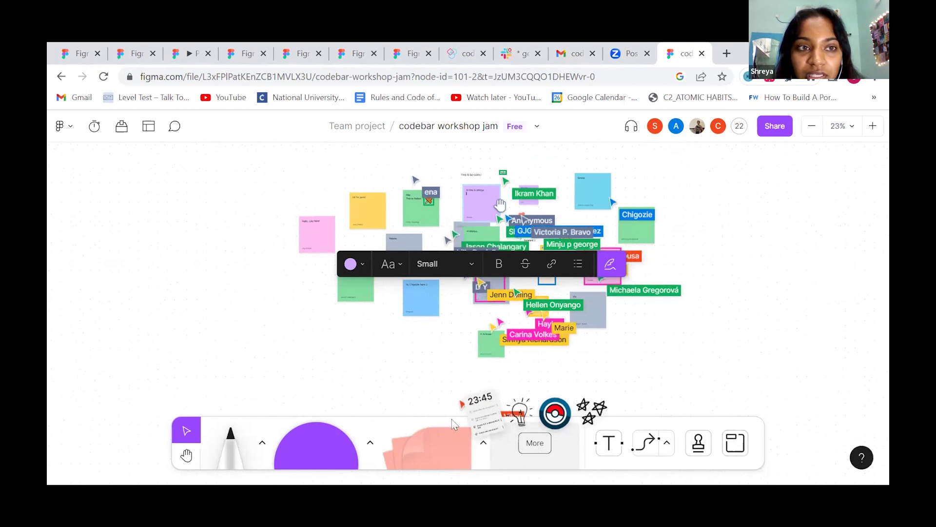
# Start a 3-minute timer with the Acoustic ambient music and dismiss the notice about muting the mic
pyautogui.click(94, 128)
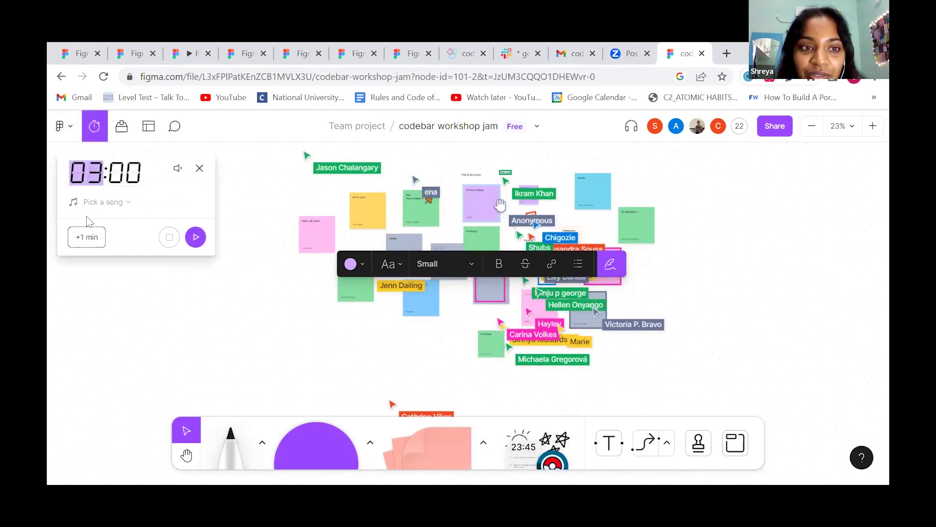
pyautogui.click(125, 201)
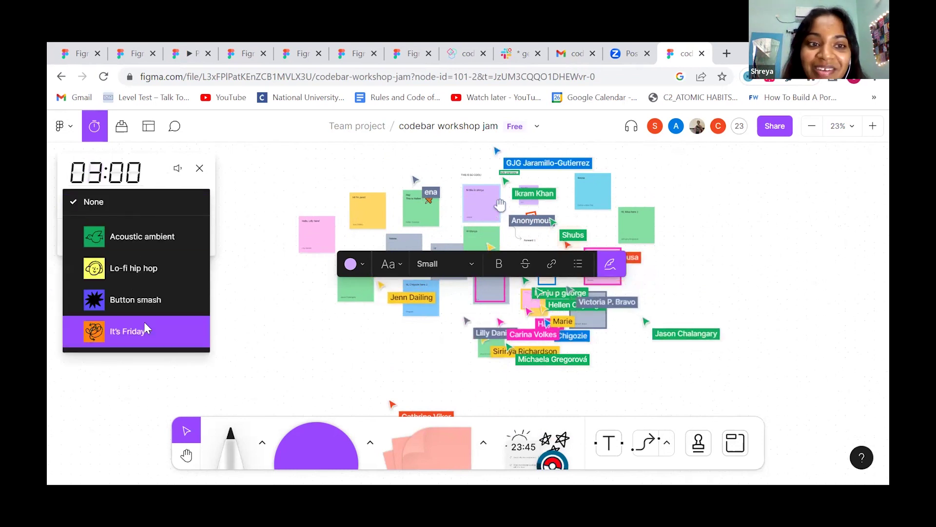
pyautogui.scroll(-3, 144, 322)
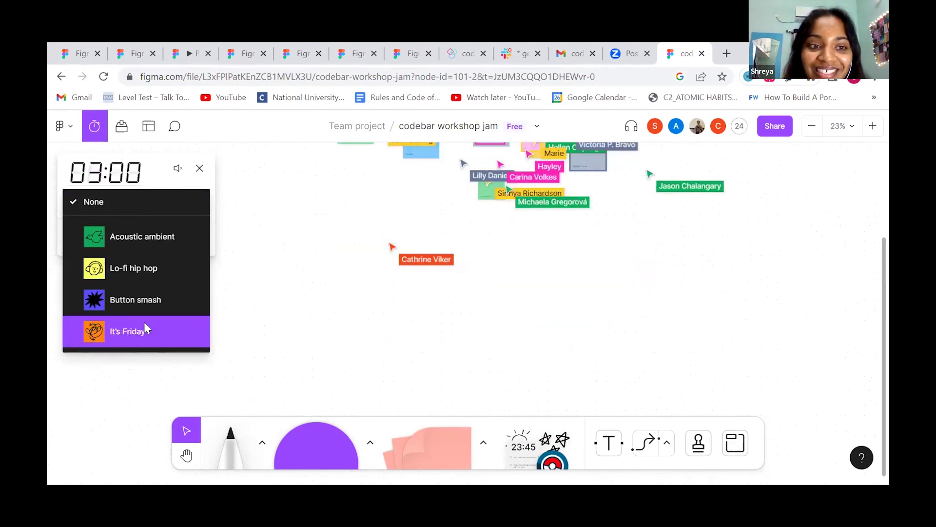
pyautogui.click(154, 243)
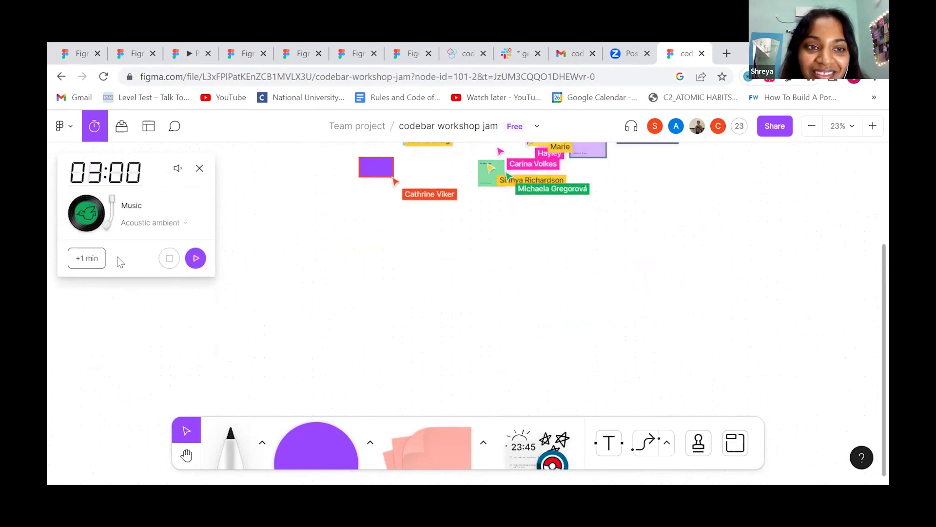
pyautogui.click(196, 260)
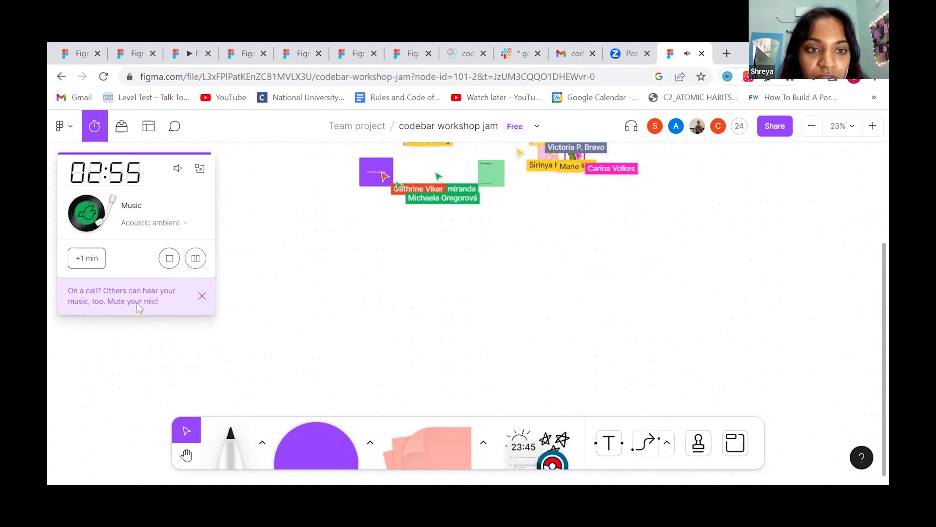
pyautogui.click(205, 297)
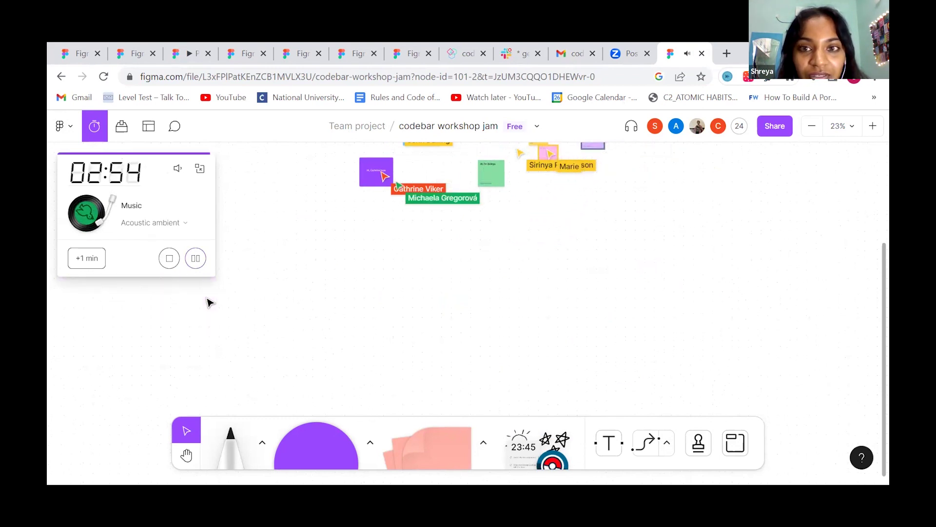
# Return to the sticky notes, clear the selection on the board and close the timer
pyautogui.scroll(4, 501, 215)
pyautogui.click(340, 282)
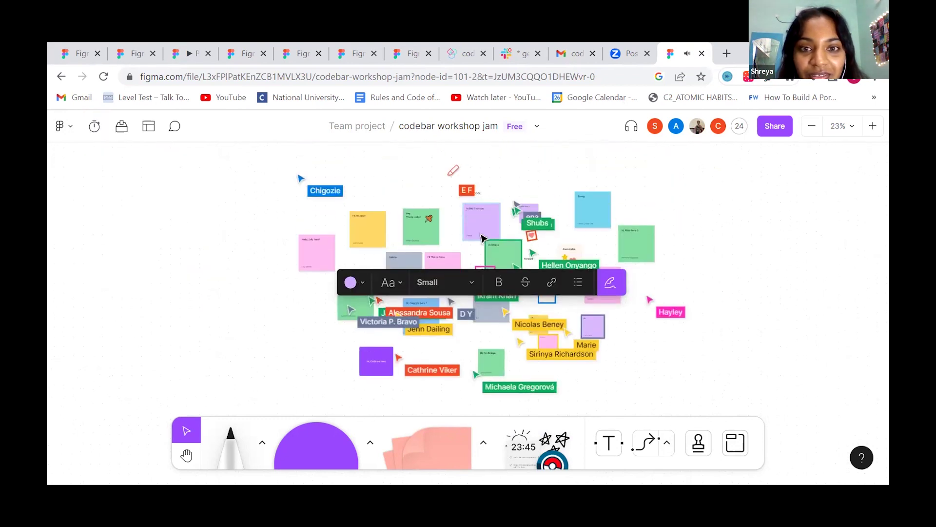
pyautogui.click(95, 126)
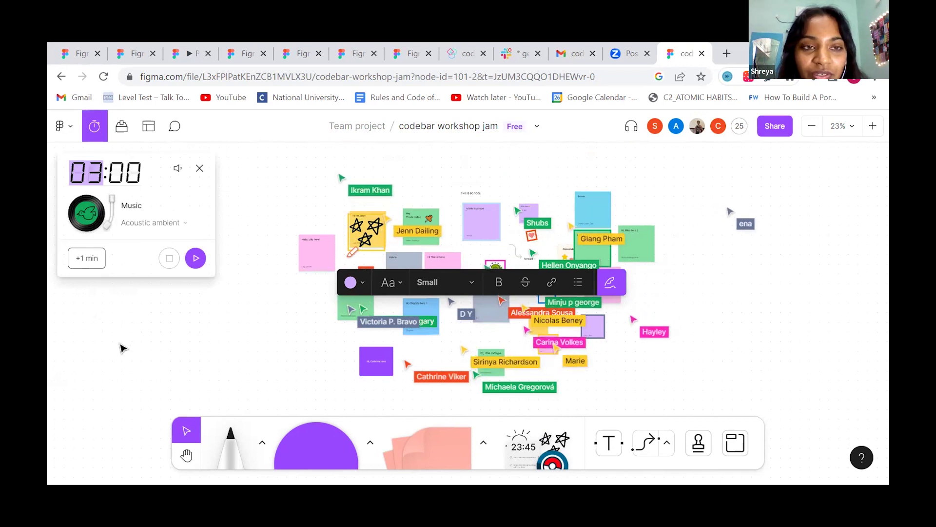
pyautogui.click(125, 324)
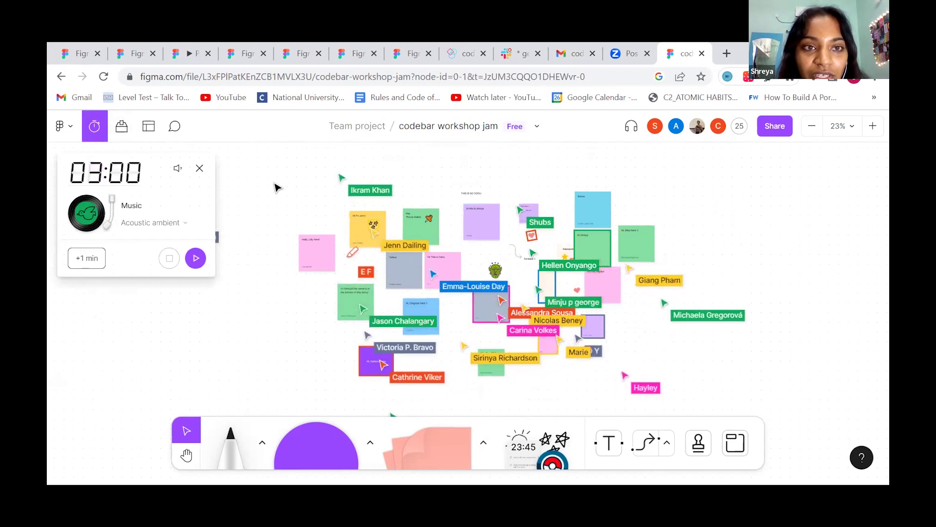
pyautogui.click(199, 168)
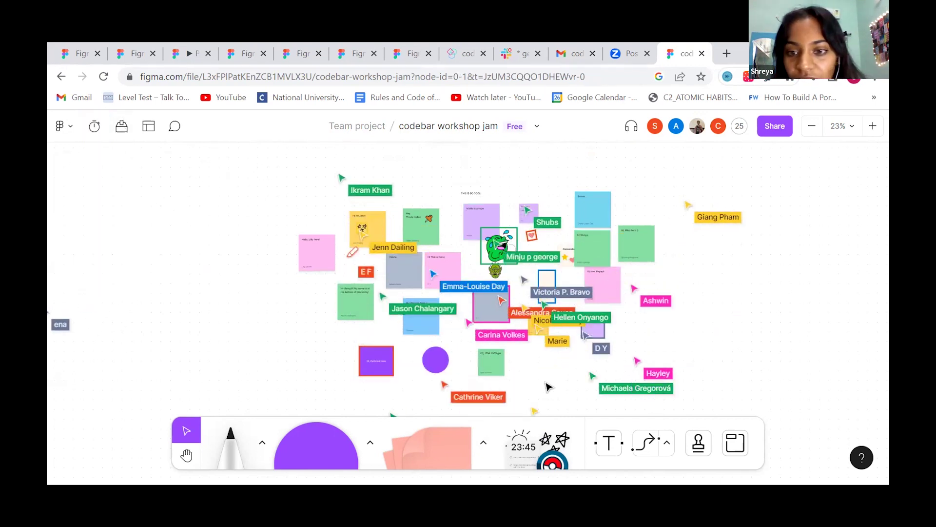
# Insert a Poll widget and place it in the empty area to the right of the sticky notes
pyautogui.click(535, 443)
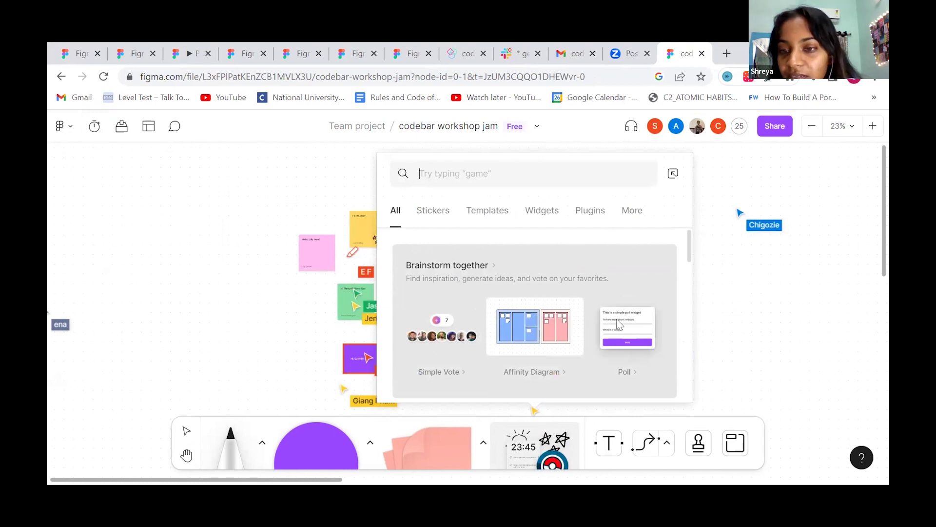
pyautogui.scroll(-1, 617, 318)
pyautogui.scroll(-1, 630, 321)
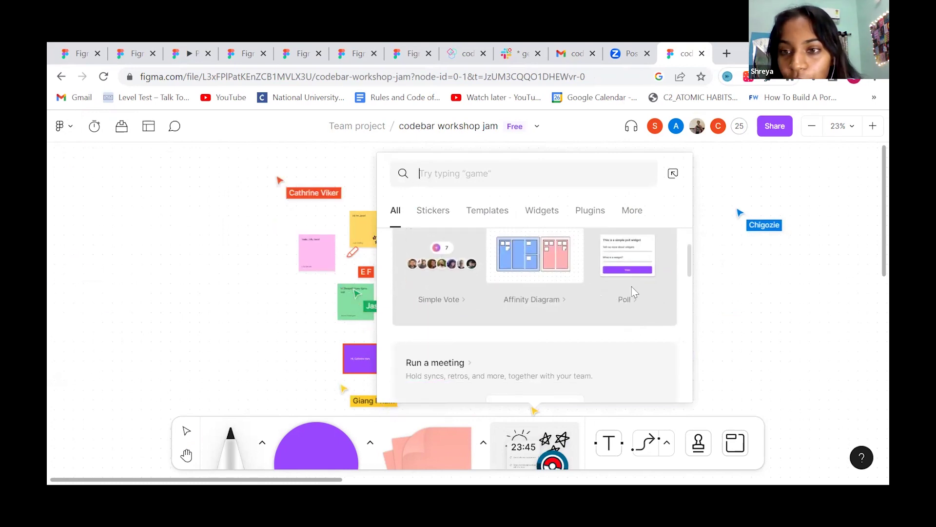
pyautogui.click(632, 257)
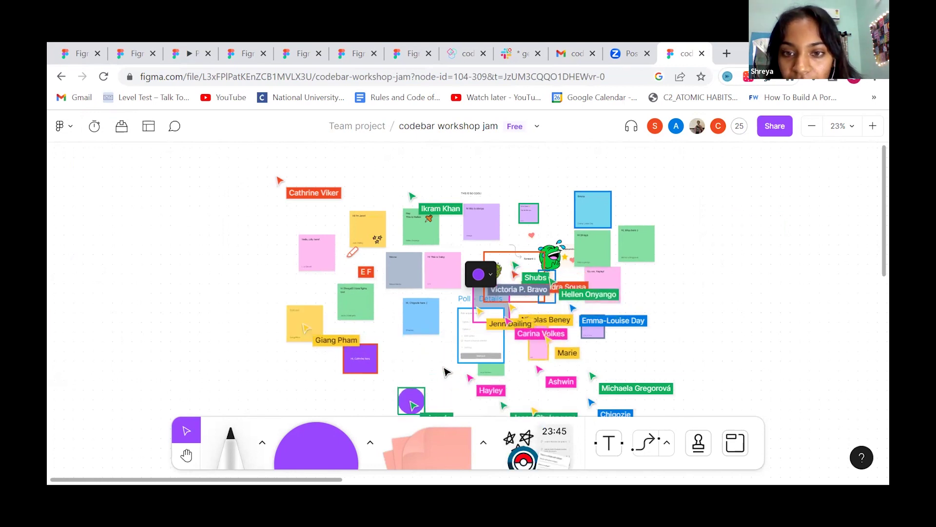
pyautogui.click(755, 257)
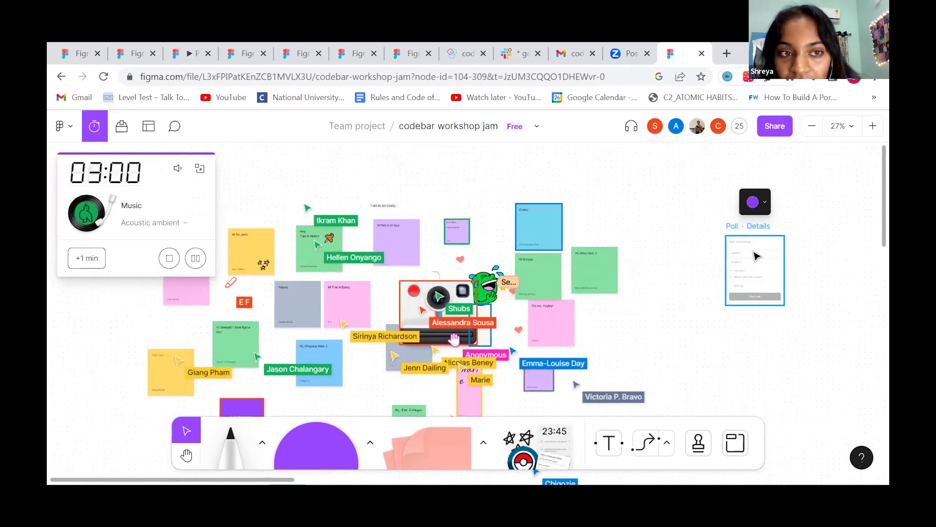
# Pause the running timer and set the poll question to "how is the workshop so far?"
pyautogui.click(195, 258)
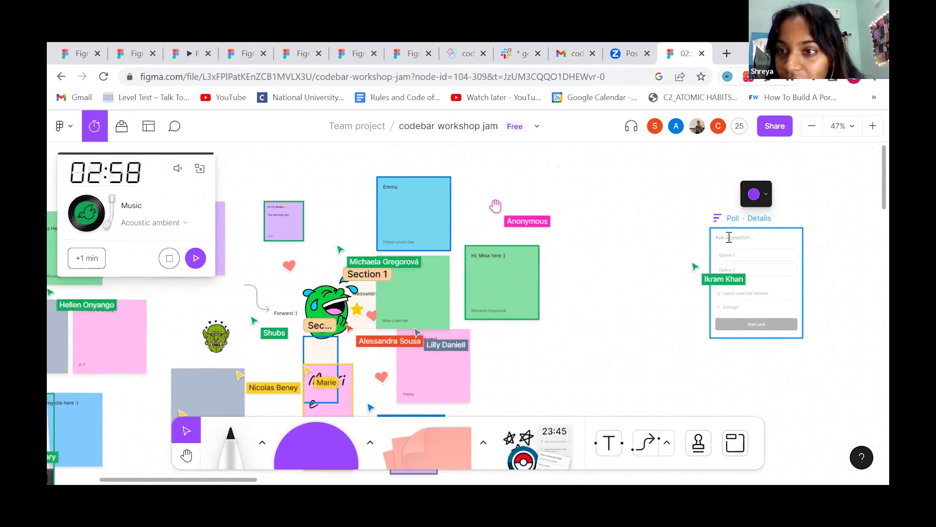
pyautogui.write('how is the wwor')
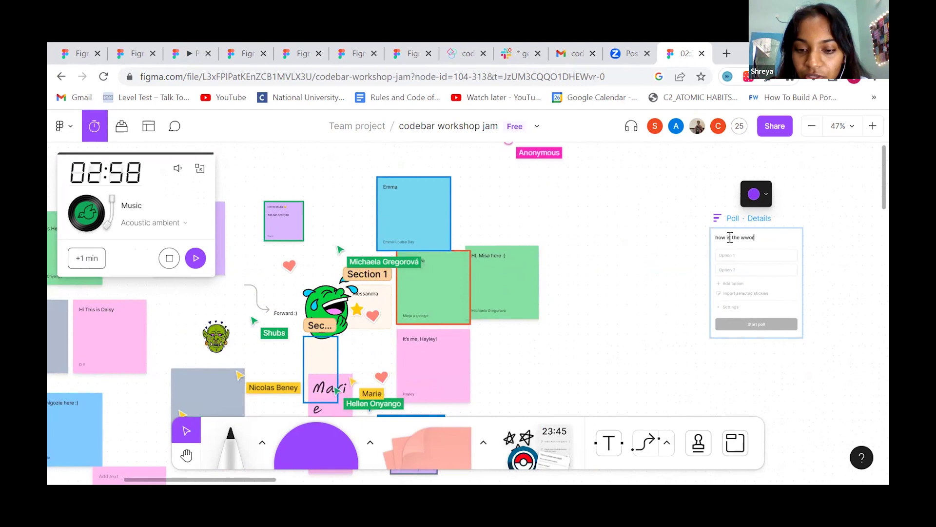
pyautogui.press('BackSpace')
pyautogui.press('BackSpace')
pyautogui.press('BackSpace')
pyautogui.write('orkshop so far?')
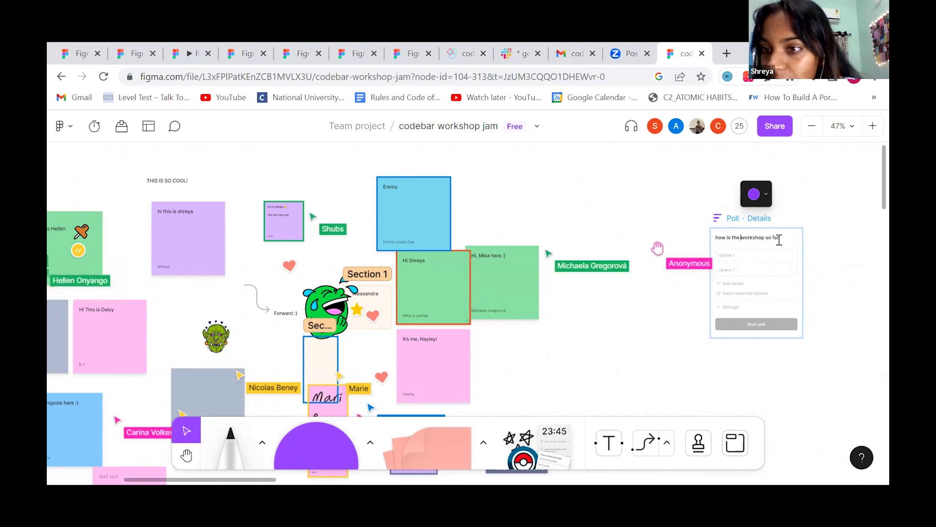
# Give the poll the two options "liking it" and "loving it" and start the poll
pyautogui.click(749, 255)
pyautogui.write('lik')
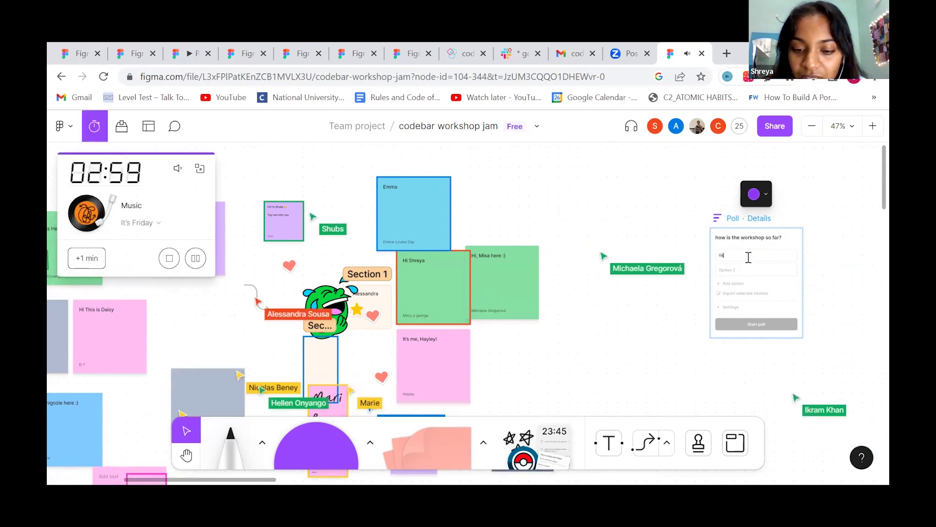
pyautogui.write('ing it')
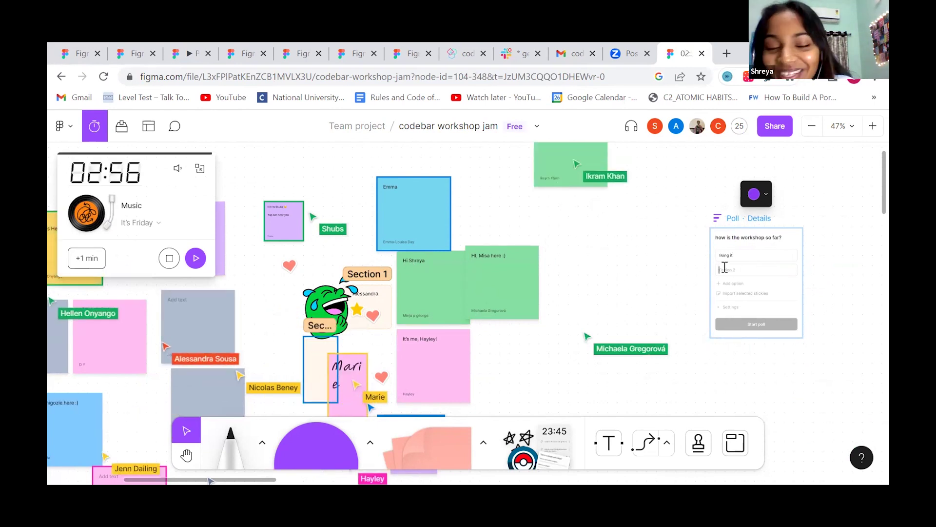
pyautogui.click(749, 274)
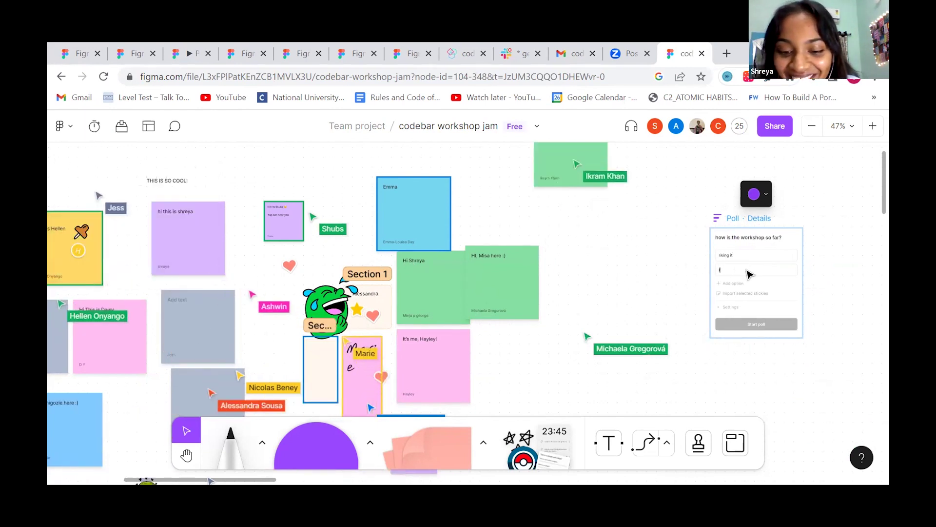
pyautogui.write('loving it')
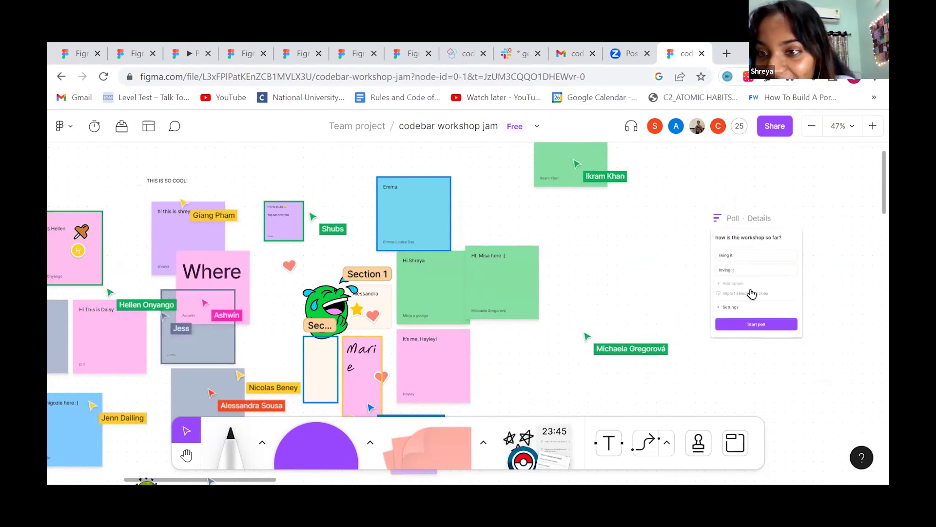
pyautogui.click(756, 325)
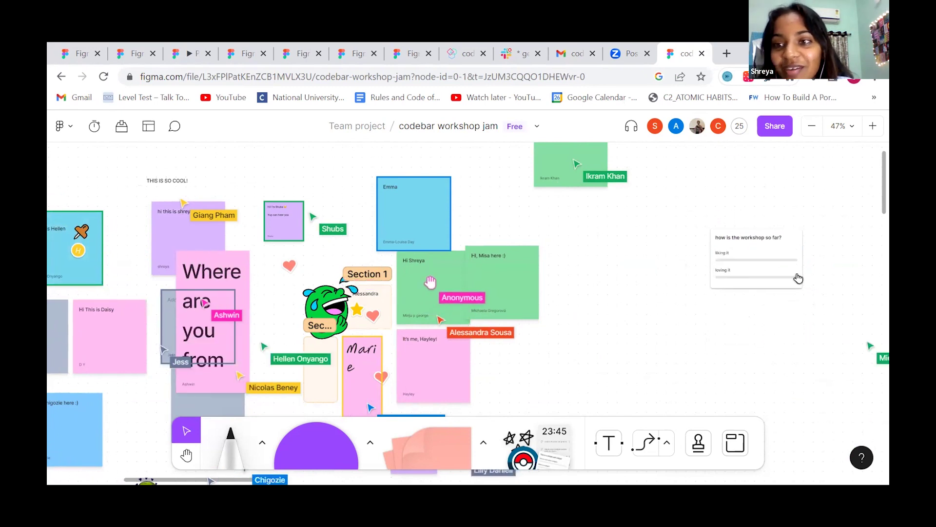
# Examine the participants' votes on the workshop poll and the activity on the surrounding sticky notes
pyautogui.hscroll(2, 834, 231)
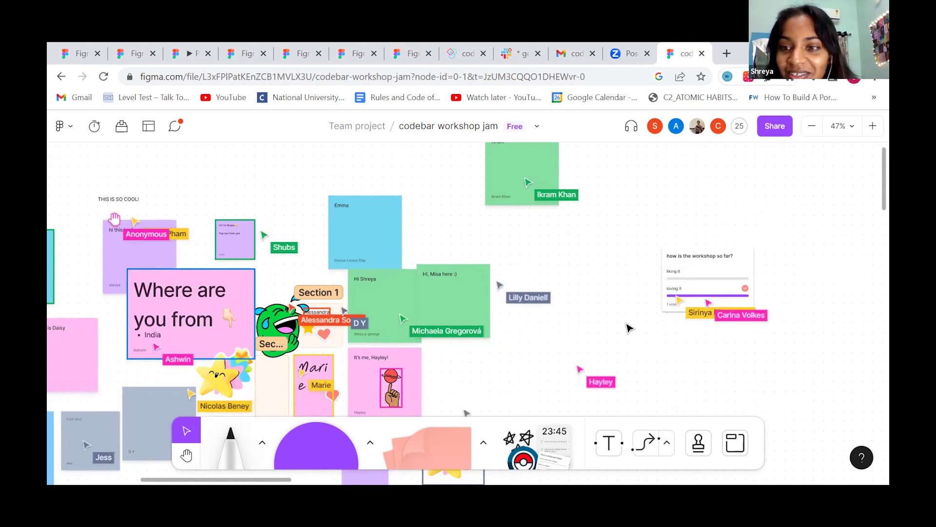
pyautogui.hscroll(-2, 634, 361)
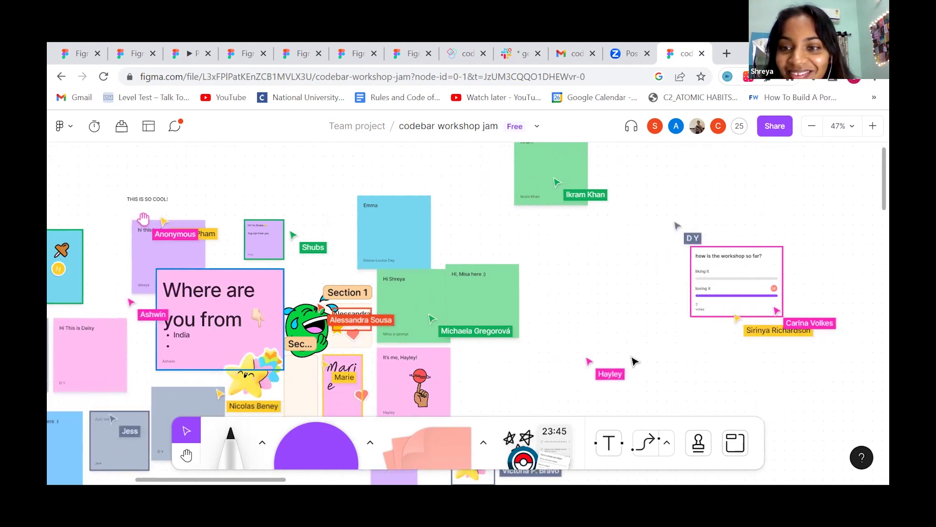
pyautogui.hscroll(-1, 634, 361)
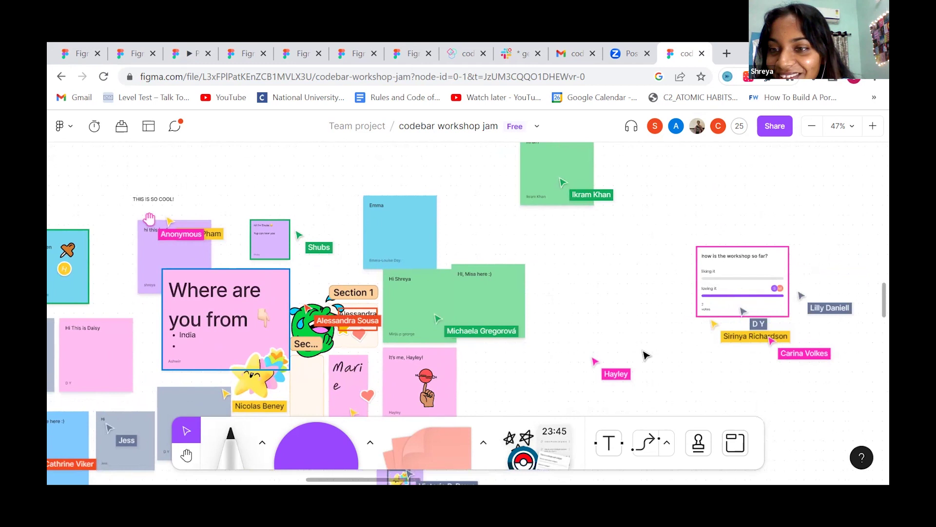
pyautogui.hscroll(-4, 653, 313)
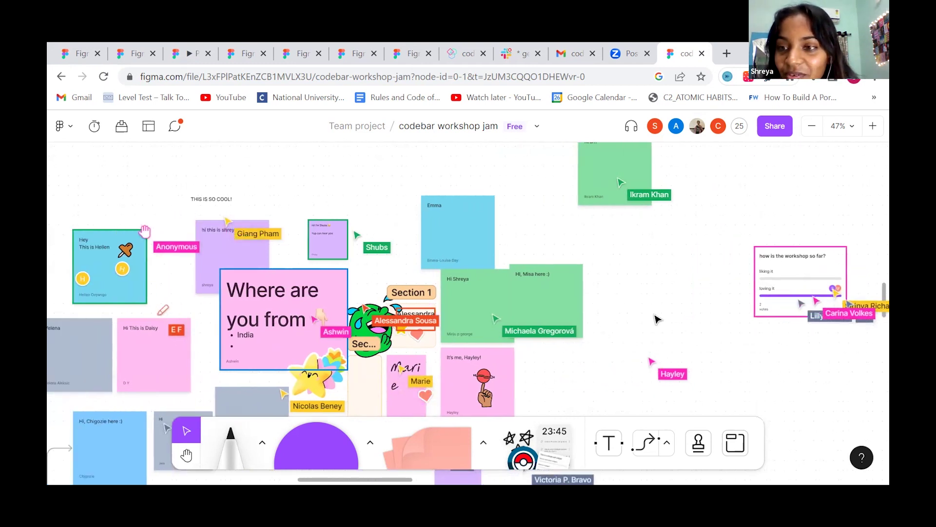
pyautogui.hscroll(5, 654, 317)
pyautogui.hscroll(4, 657, 320)
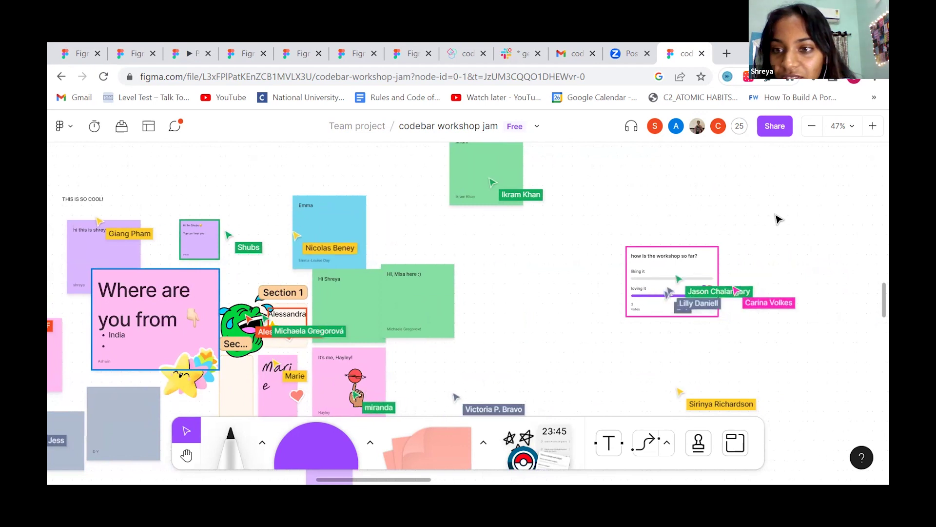
pyautogui.hscroll(-3, 529, 326)
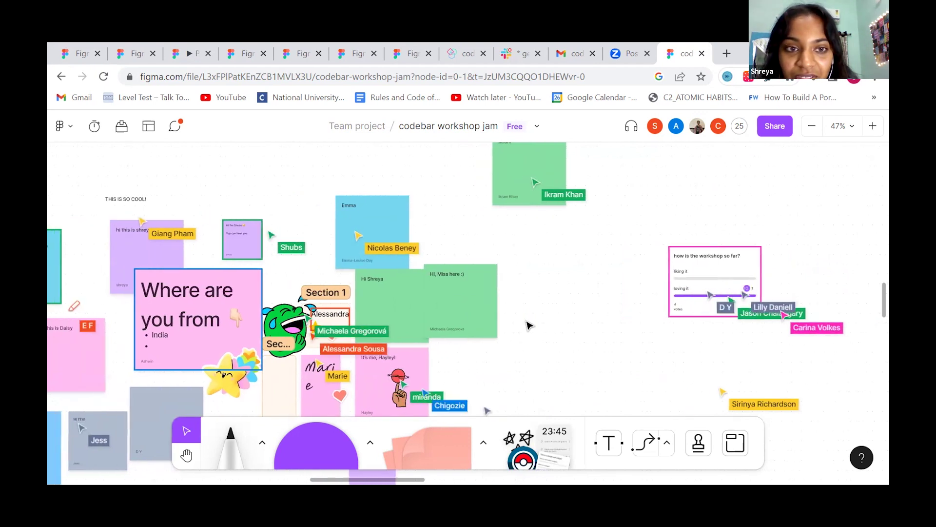
pyautogui.hscroll(2, 529, 325)
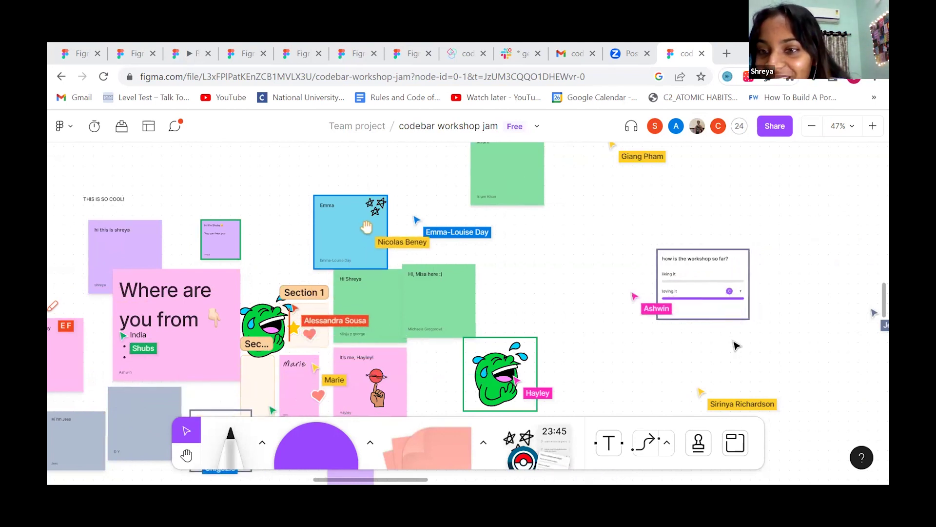
pyautogui.scroll(5, 707, 327)
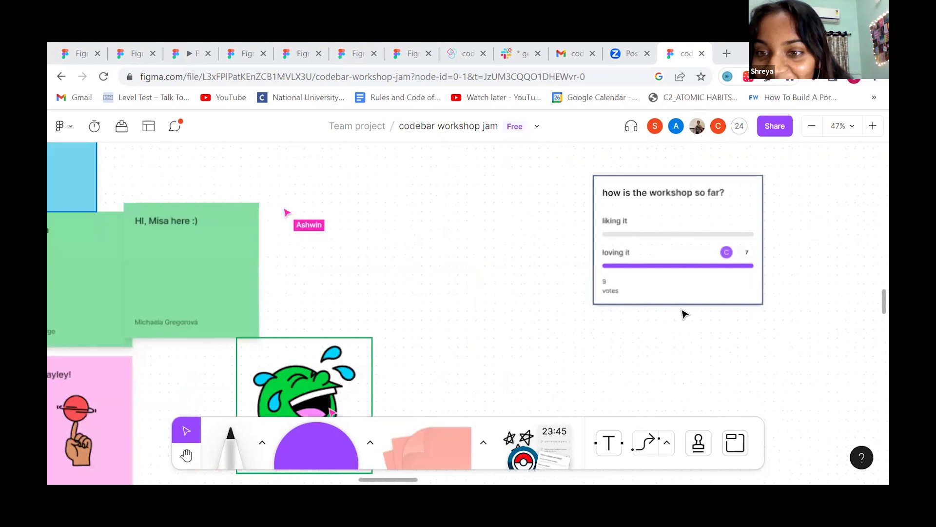
pyautogui.scroll(-10, 618, 262)
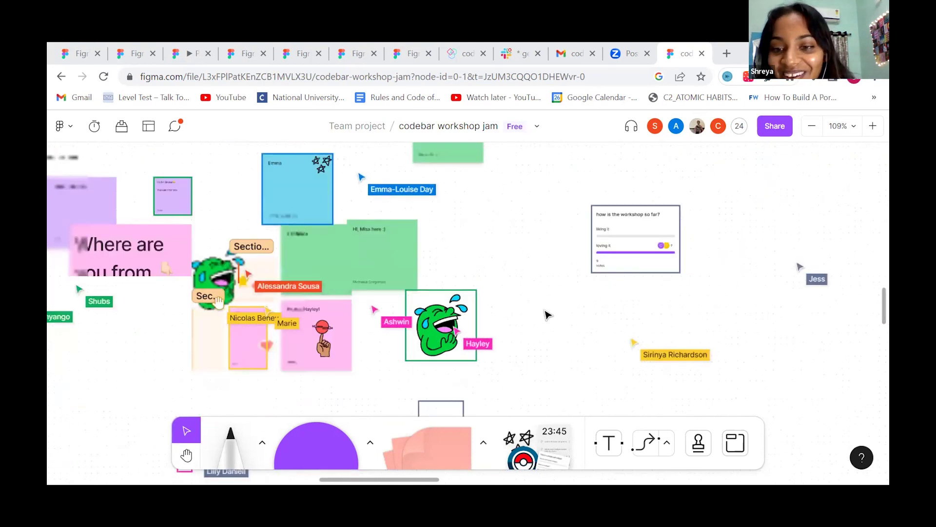
# Open the library of stickers, templates and widgets and look through all its categories, from running a meeting to breaking the ice
pyautogui.click(538, 454)
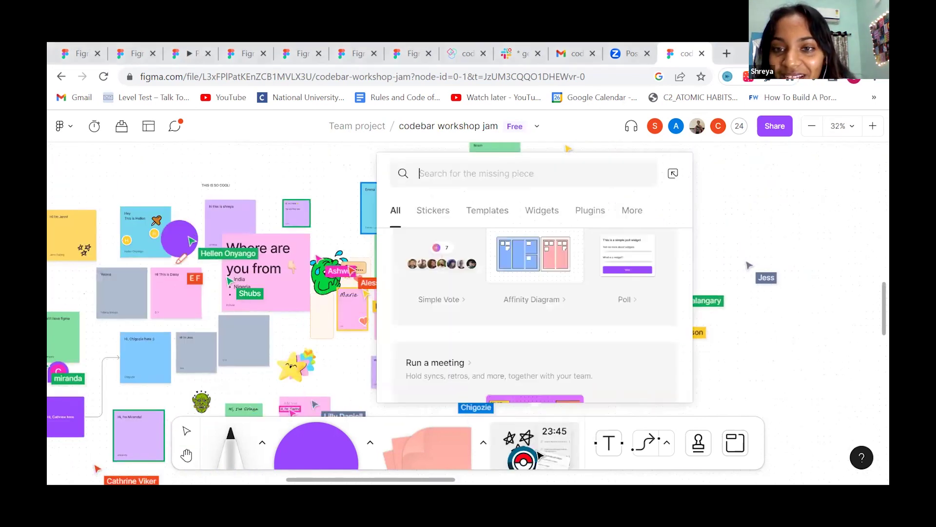
pyautogui.scroll(-2, 495, 353)
pyautogui.scroll(-1, 498, 352)
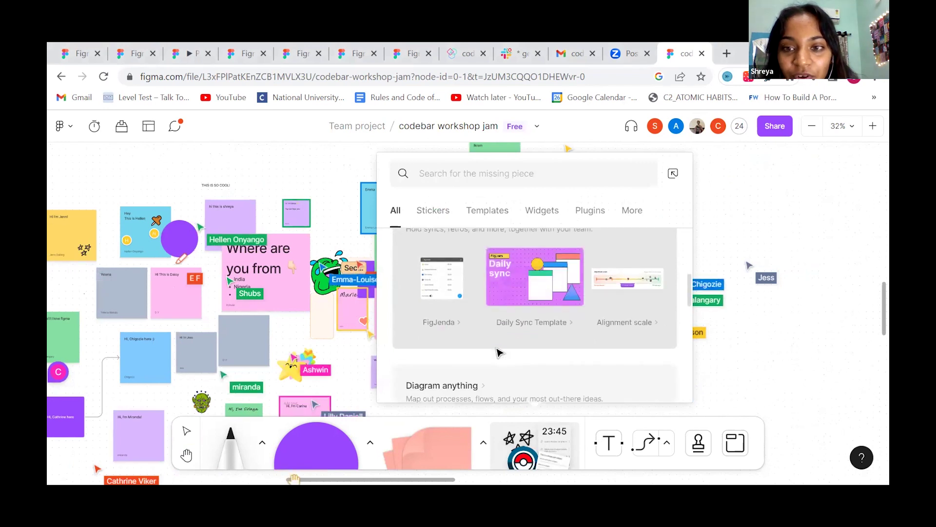
pyautogui.scroll(1, 498, 352)
pyautogui.scroll(-2, 498, 352)
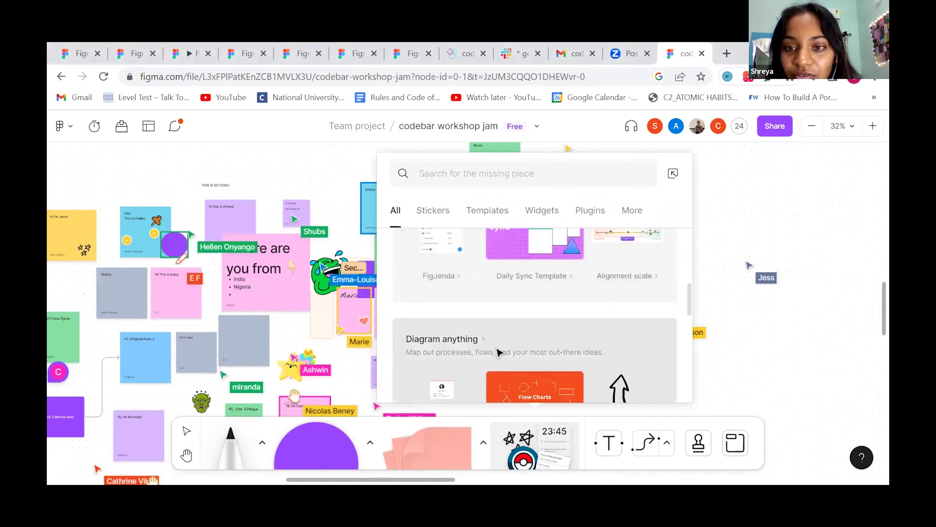
pyautogui.moveTo(579, 280)
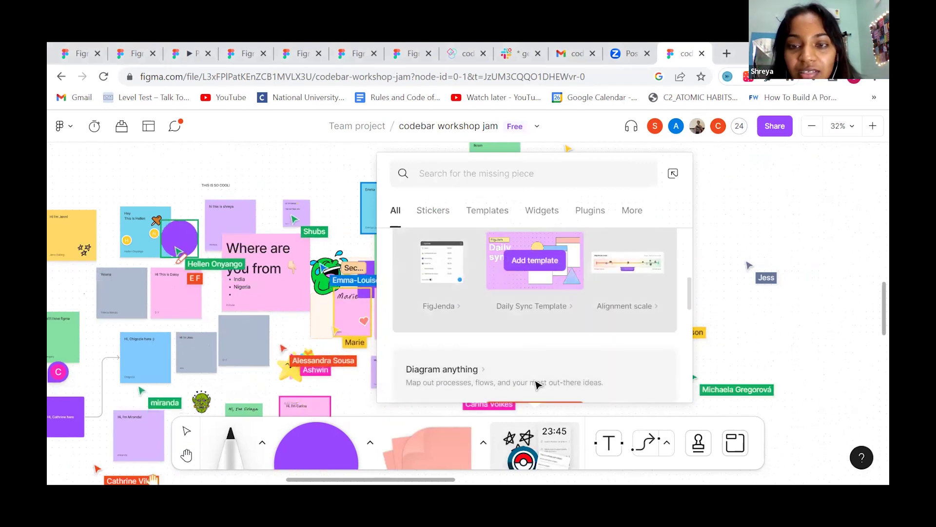
pyautogui.scroll(-5, 536, 385)
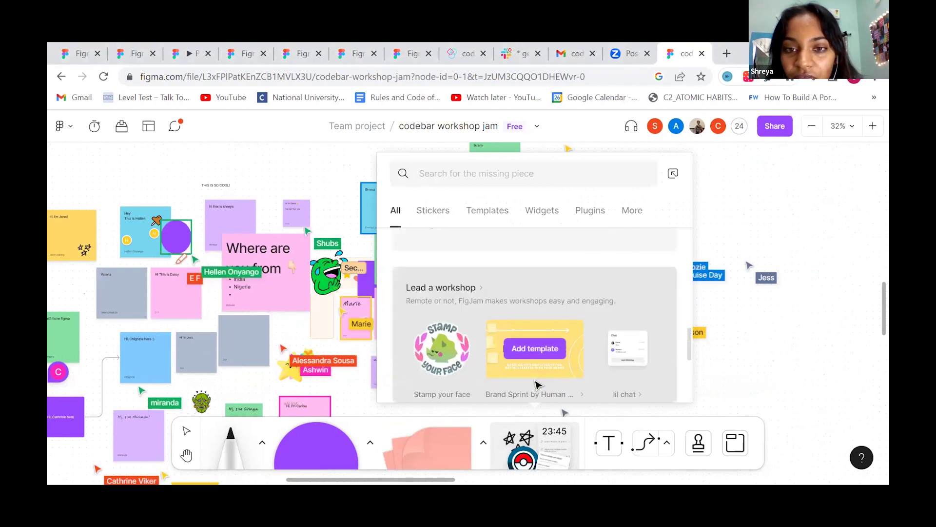
pyautogui.scroll(-4, 536, 385)
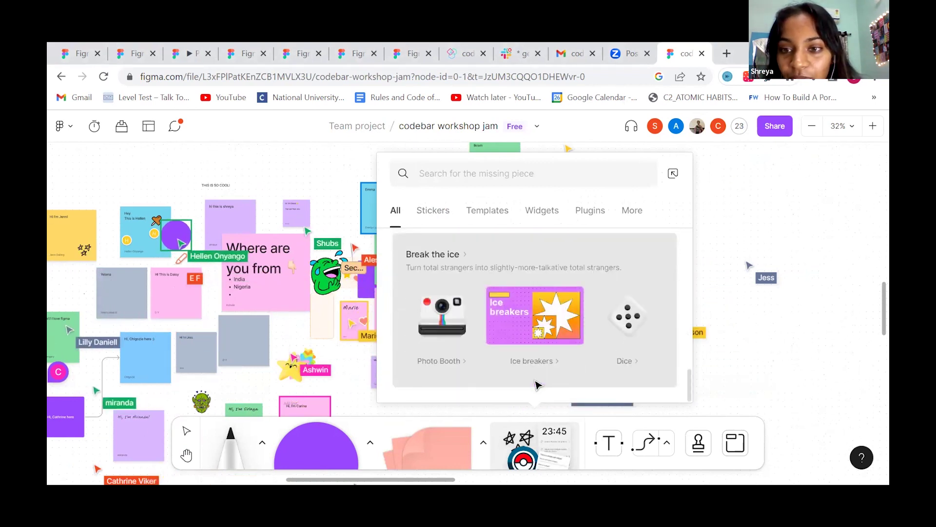
pyautogui.scroll(4, 536, 386)
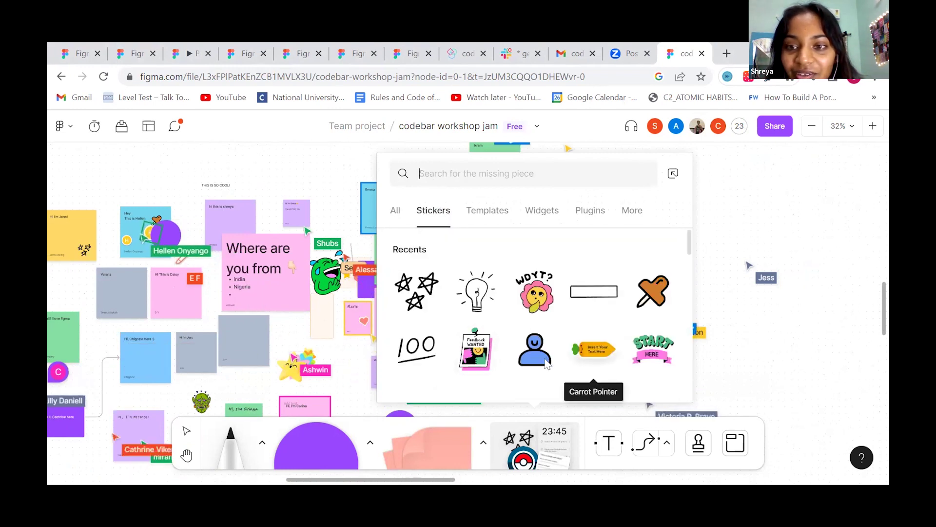
# Look through the sticker packs in the library, from the recent stickers down to the last packs
pyautogui.scroll(-6, 546, 363)
pyautogui.scroll(-10, 547, 364)
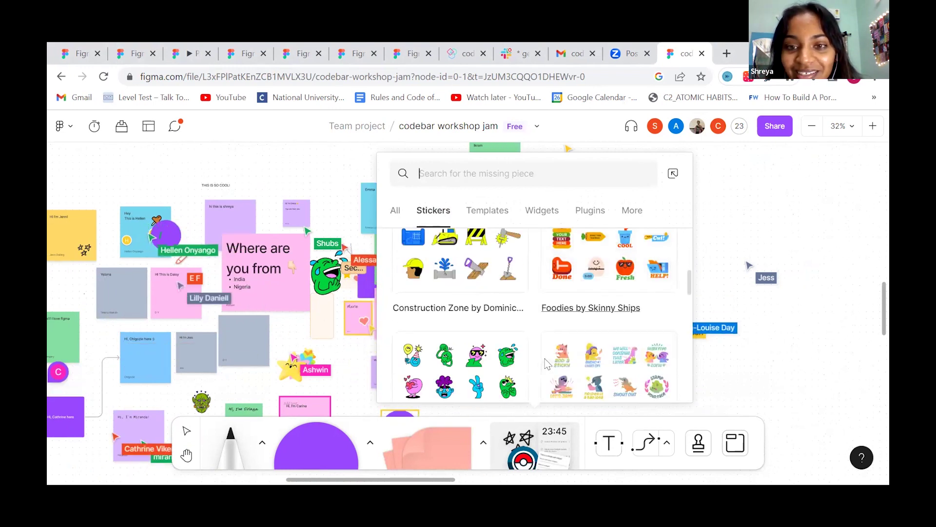
pyautogui.scroll(-10, 547, 363)
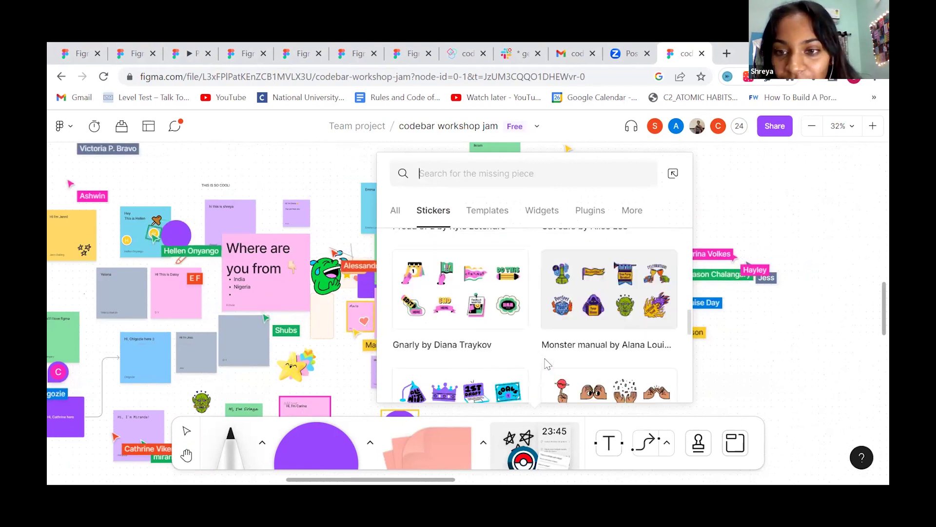
pyautogui.scroll(-3, 546, 363)
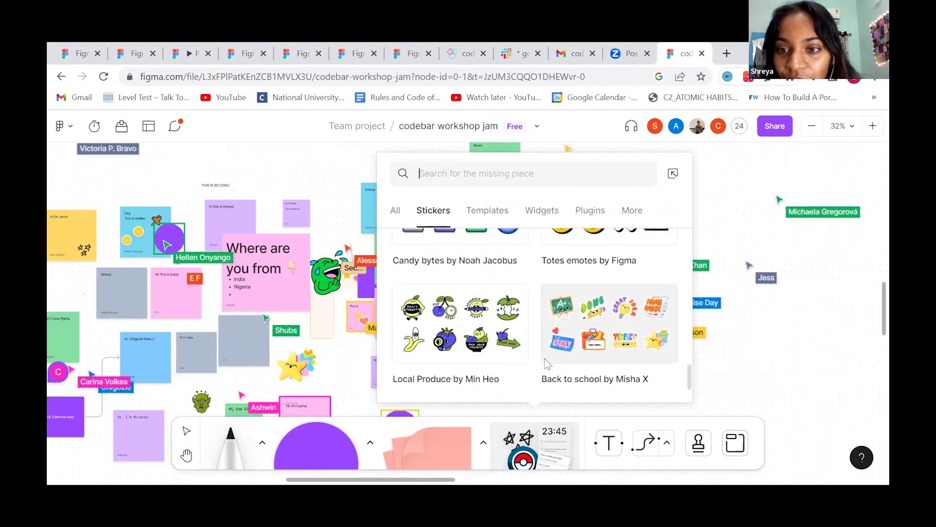
pyautogui.scroll(1, 576, 332)
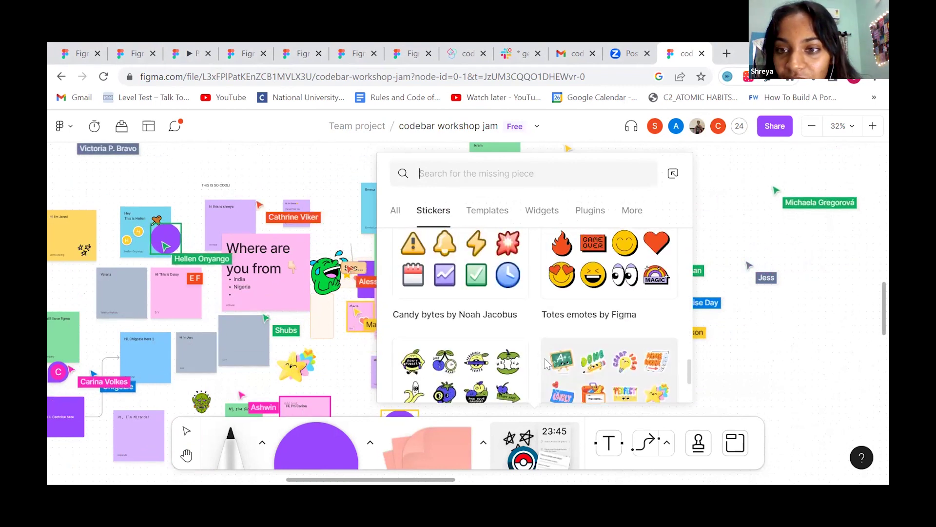
# Look through the library's templates, including the UML Diagrams and ER Diagram templates
pyautogui.click(488, 210)
pyautogui.scroll(-2, 519, 377)
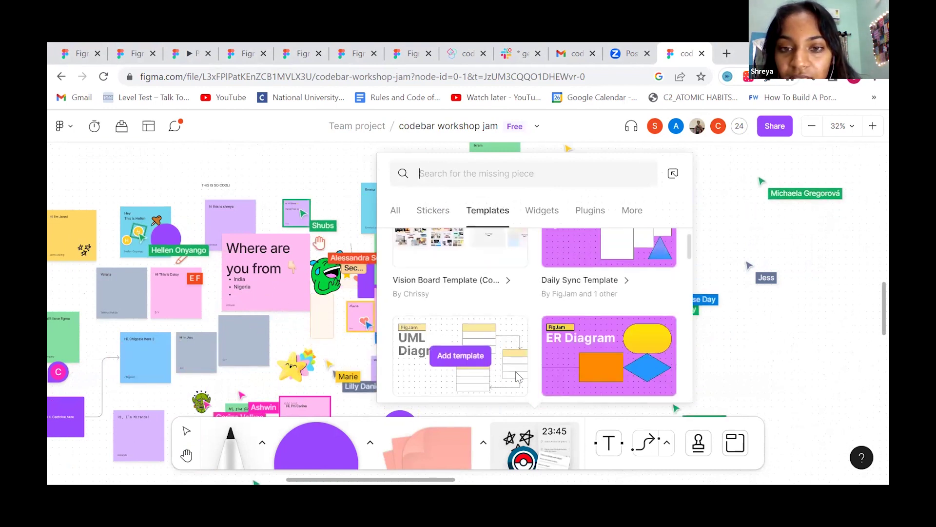
pyautogui.scroll(1, 448, 307)
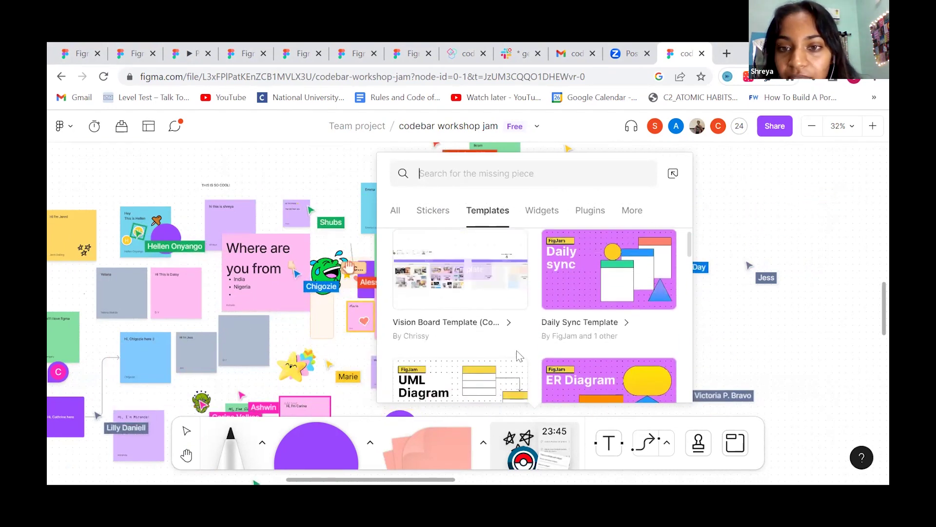
pyautogui.scroll(-3, 537, 341)
pyautogui.scroll(1, 557, 324)
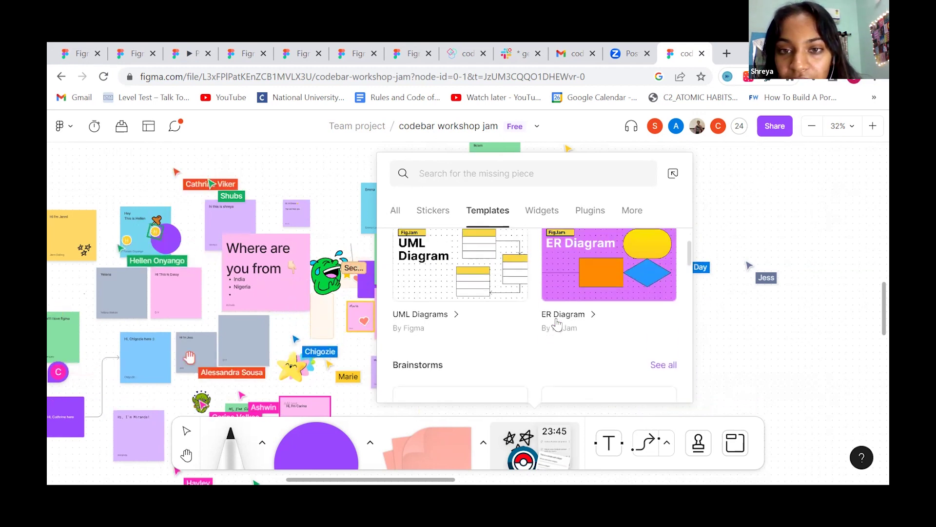
pyautogui.scroll(1, 556, 320)
pyautogui.moveTo(448, 333)
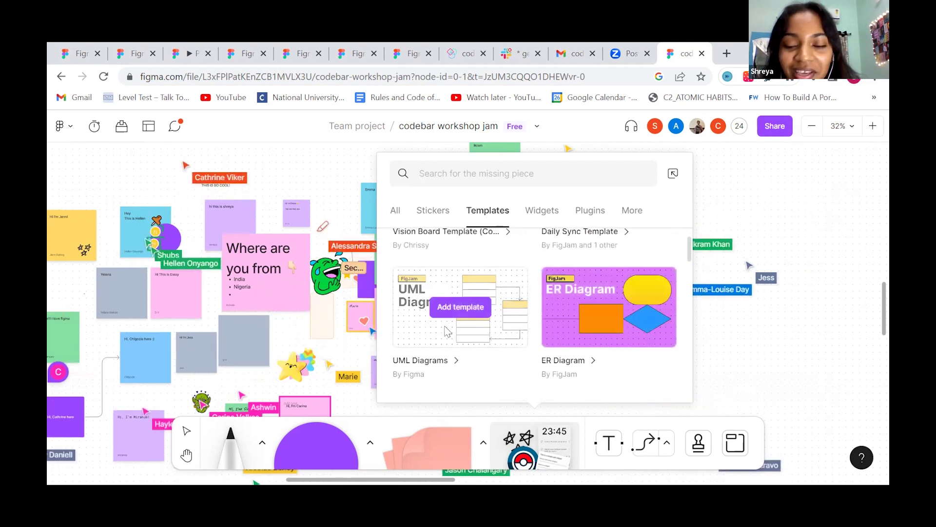
pyautogui.moveTo(572, 301)
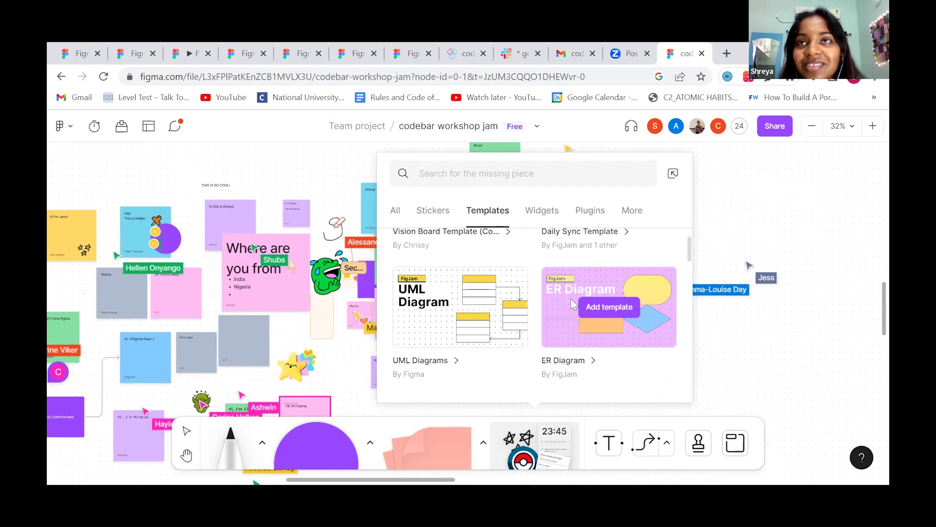
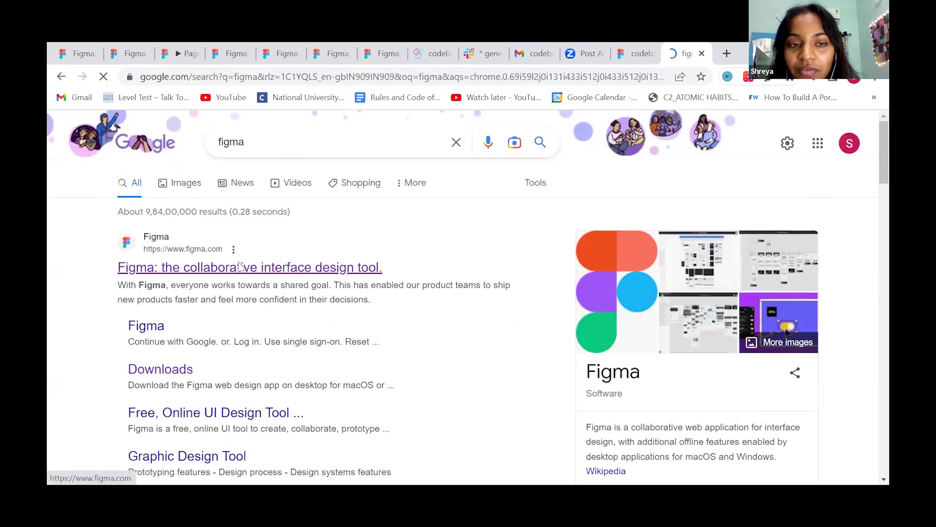
# Open the Figma site from the search results, open the recent FigJam file "workshop flow" and view its workshop description
pyautogui.click(233, 269)
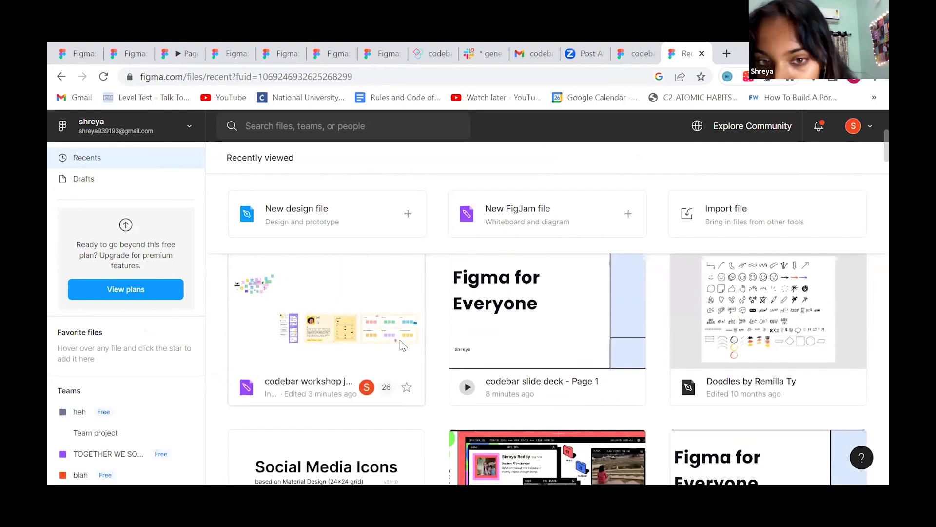
pyautogui.scroll(-4, 400, 344)
pyautogui.scroll(-3, 400, 344)
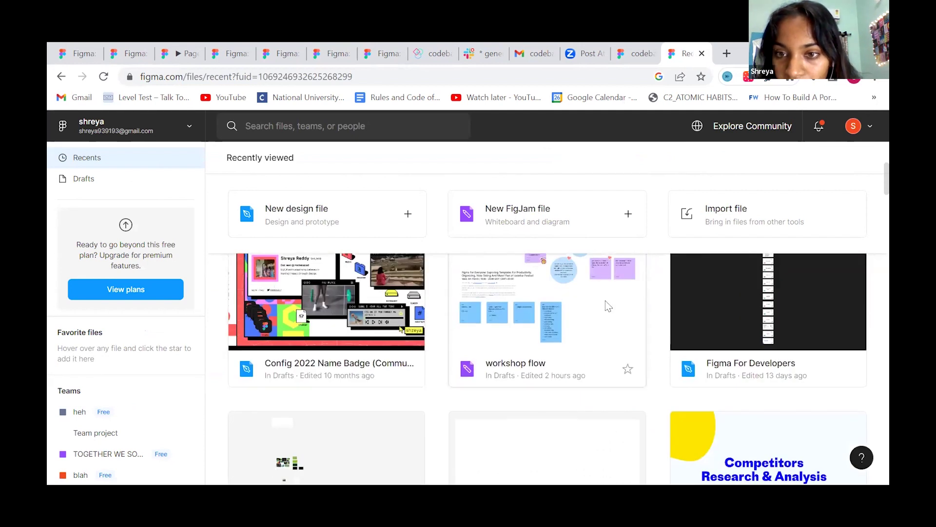
pyautogui.click(593, 304)
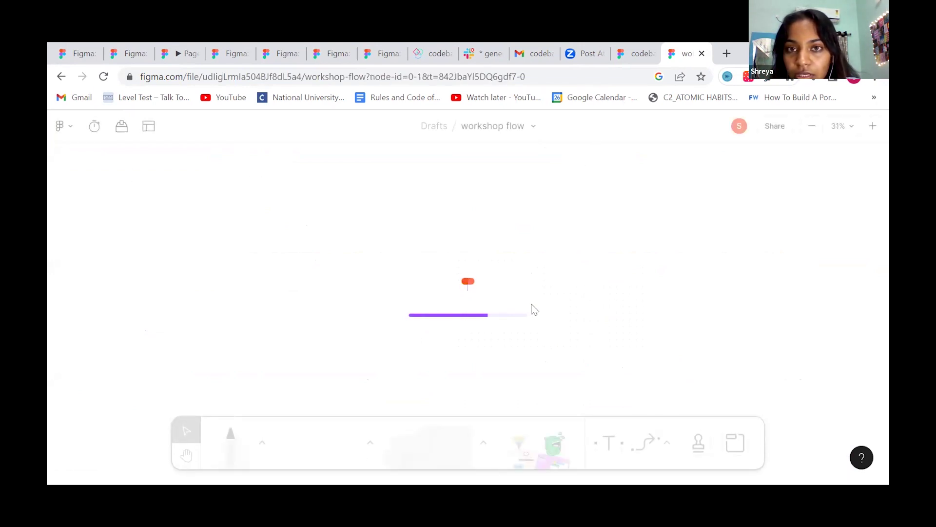
pyautogui.scroll(5, 405, 288)
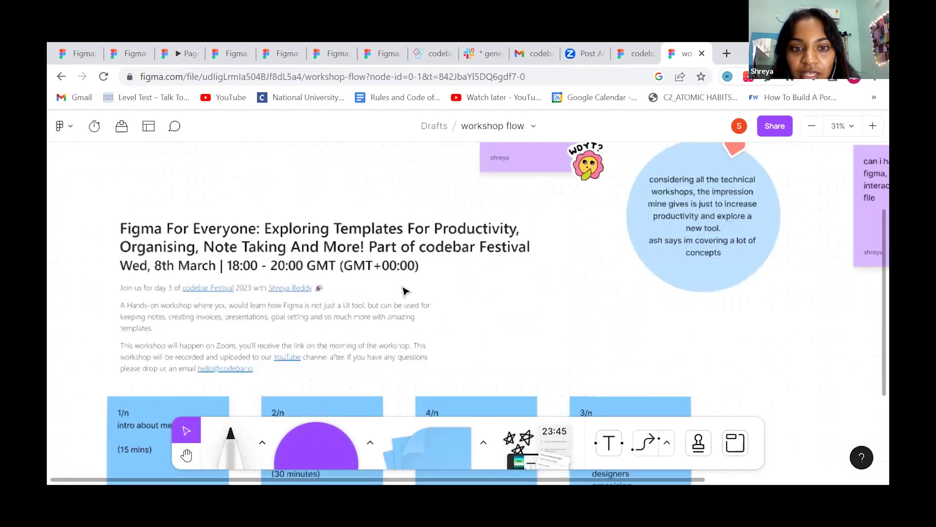
# Look over the workshop flow board, from the numbered agenda notes to the idea notes about making the session hands-on
pyautogui.scroll(-5, 404, 291)
pyautogui.scroll(3, 404, 291)
pyautogui.hscroll(15, 404, 291)
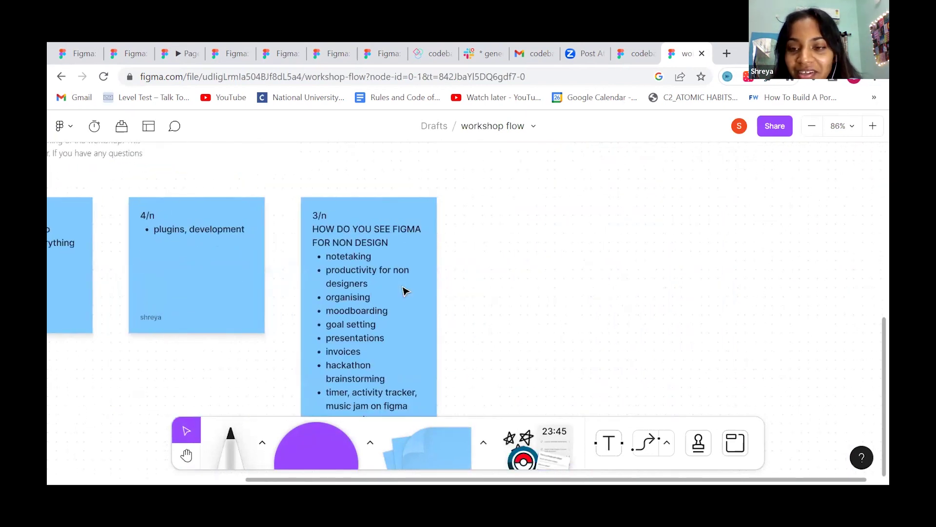
pyautogui.scroll(-5, 402, 290)
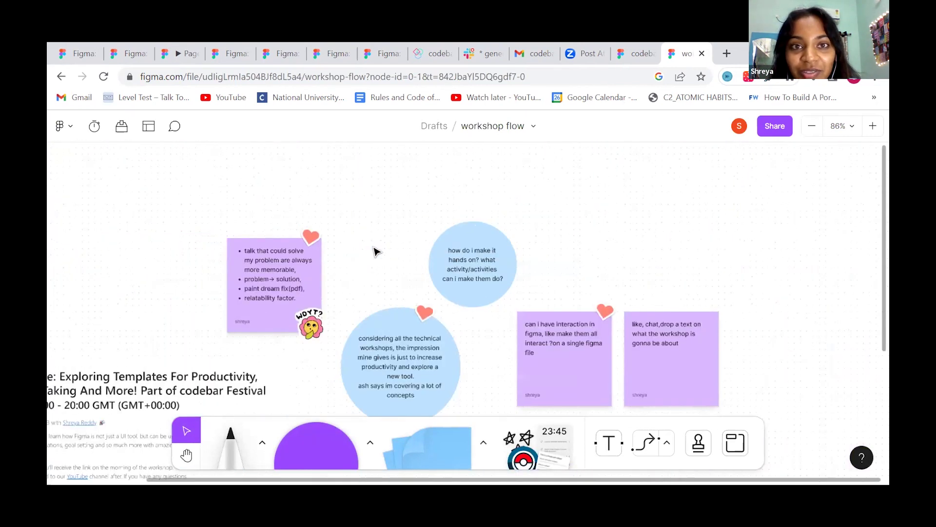
pyautogui.scroll(-3, 375, 251)
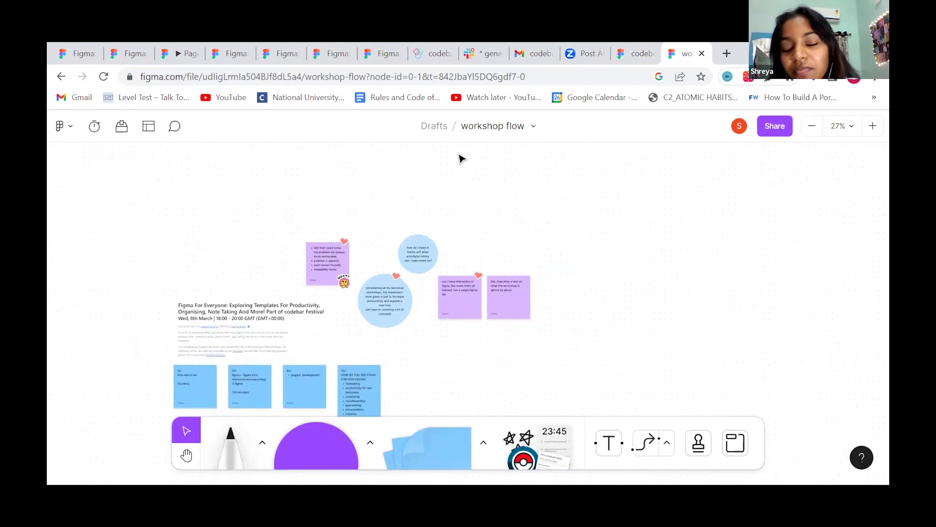
# Switch back to the codebar workshop jam board and show the participants' sticky notes up close
pyautogui.click(230, 51)
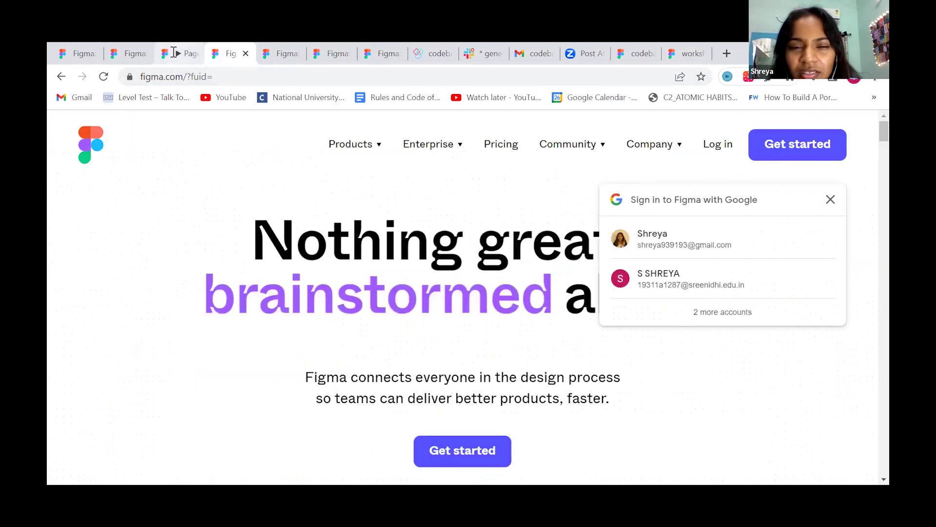
pyautogui.click(173, 51)
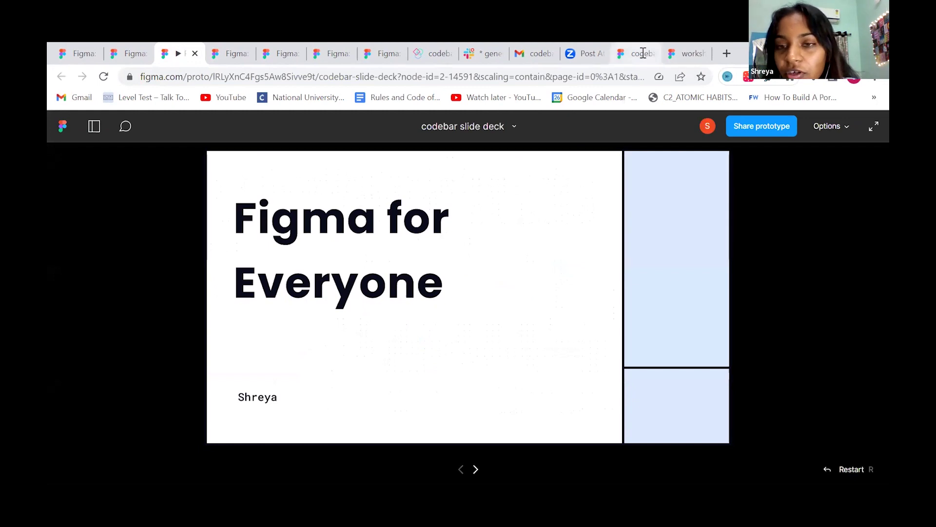
pyautogui.click(643, 53)
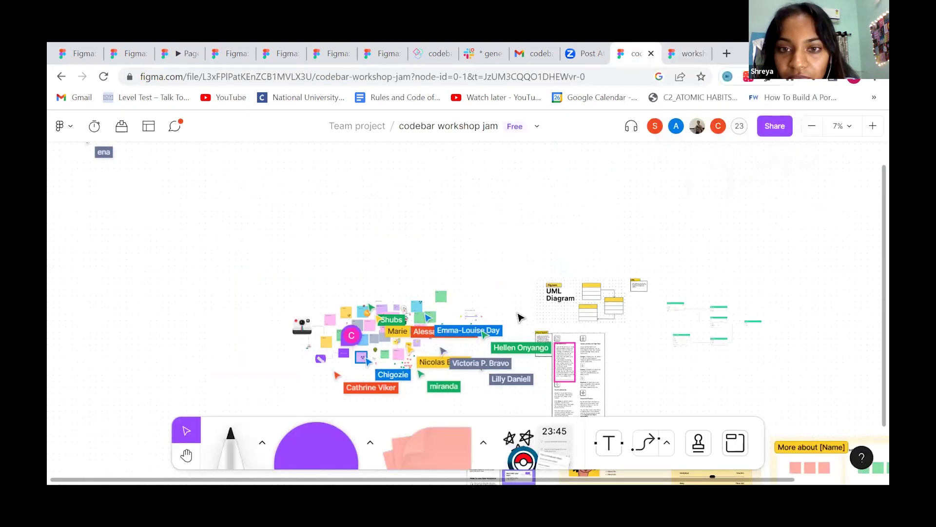
pyautogui.scroll(-3, 520, 317)
pyautogui.scroll(2, 501, 317)
pyautogui.scroll(1, 398, 311)
pyautogui.scroll(10, 398, 310)
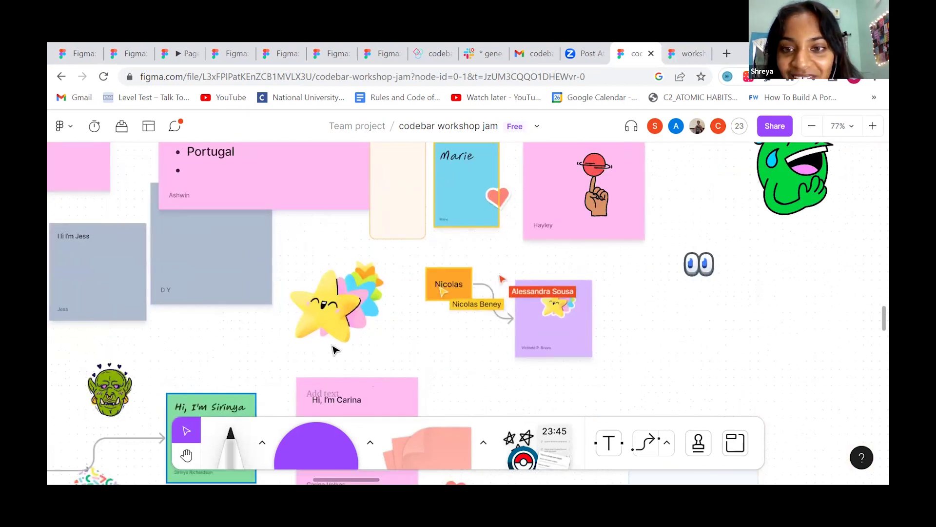
# Look through the participants' connected introduction notes and the stickers and stamps around them
pyautogui.hscroll(-5, 333, 349)
pyautogui.scroll(-4, 333, 350)
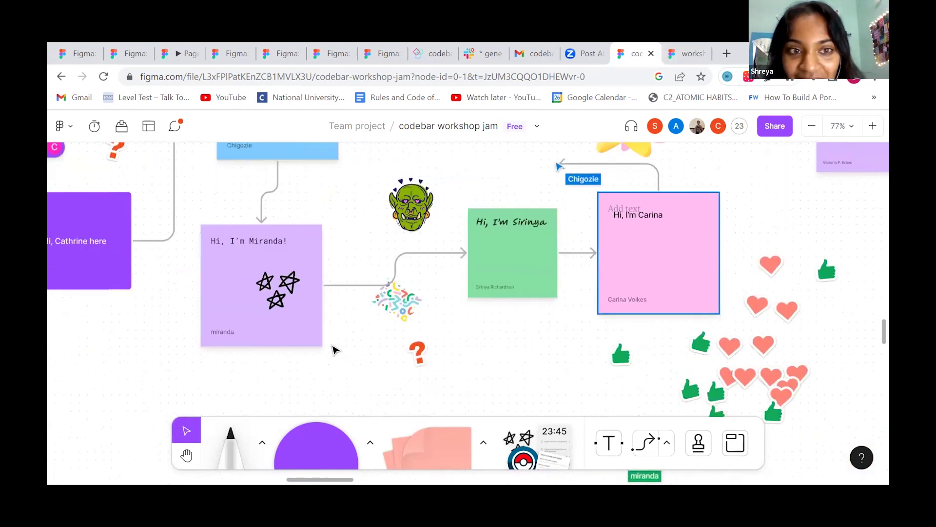
pyautogui.scroll(8, 334, 349)
pyautogui.hscroll(-4, 333, 349)
pyautogui.hscroll(7, 333, 349)
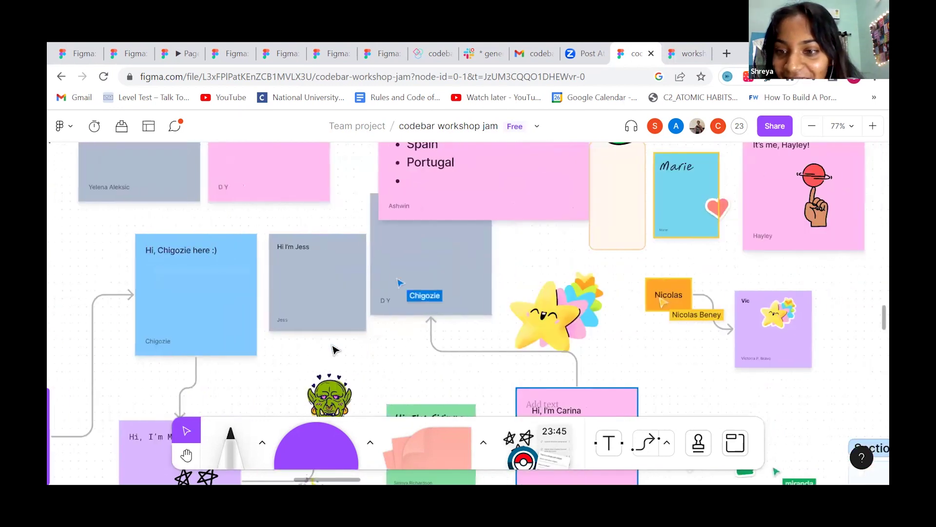
pyautogui.hscroll(8, 333, 350)
pyautogui.hscroll(-6, 333, 349)
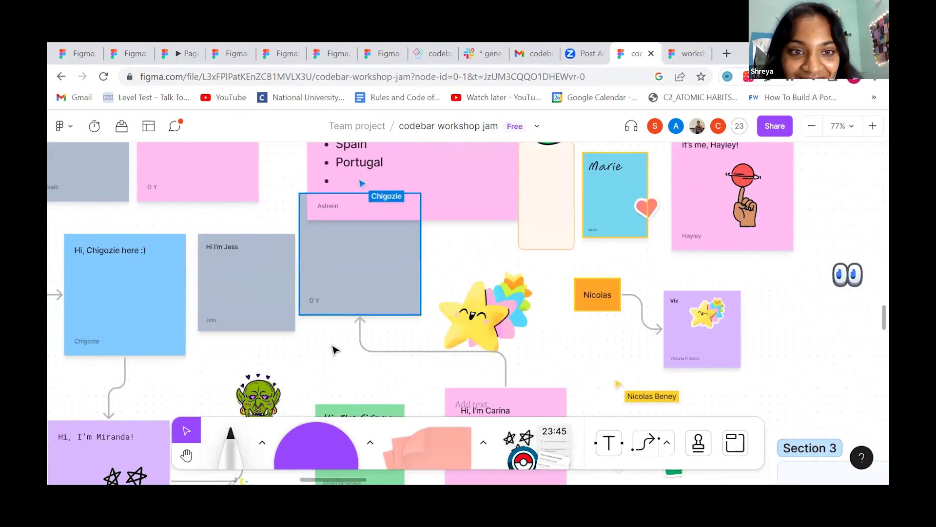
# Add "India" as a new bullet below Portugal on the pink "Where are you from" sticky note
pyautogui.scroll(6, 333, 350)
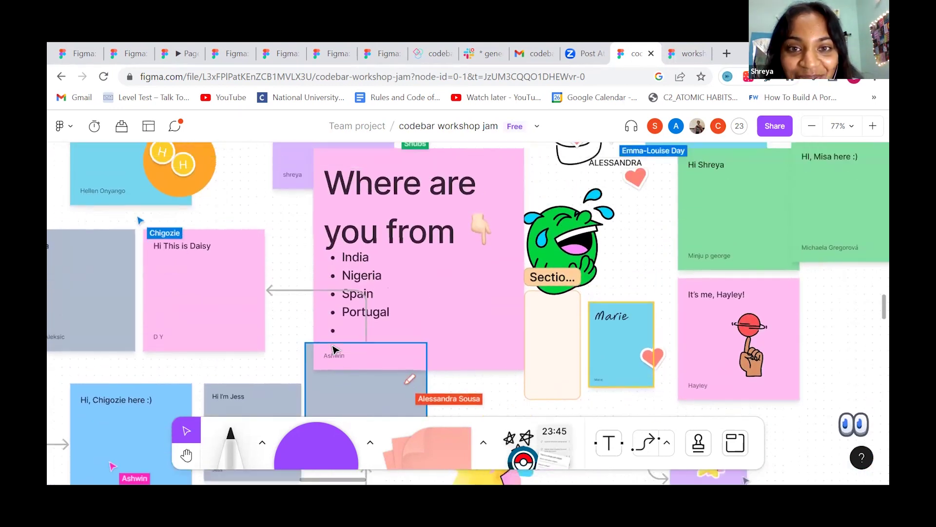
pyautogui.scroll(1, 333, 349)
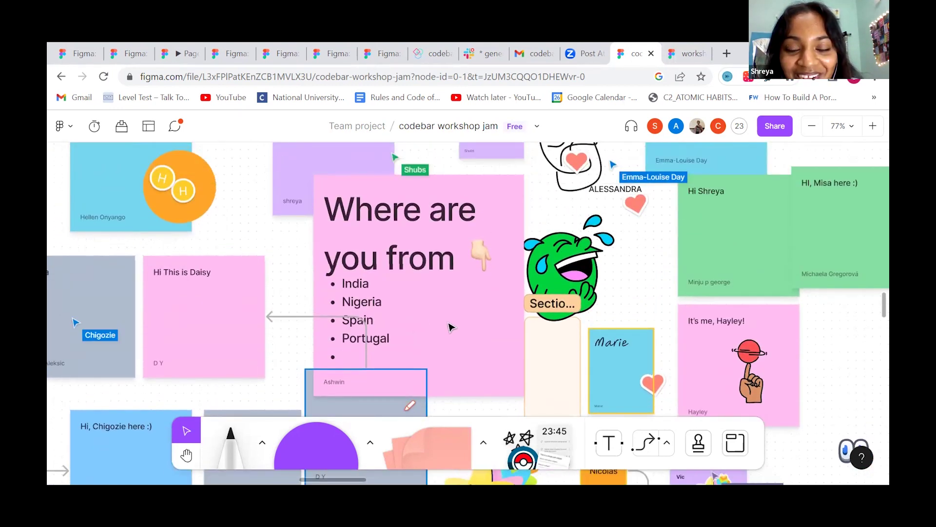
pyautogui.doubleClick(390, 350)
pyautogui.press('BackSpace')
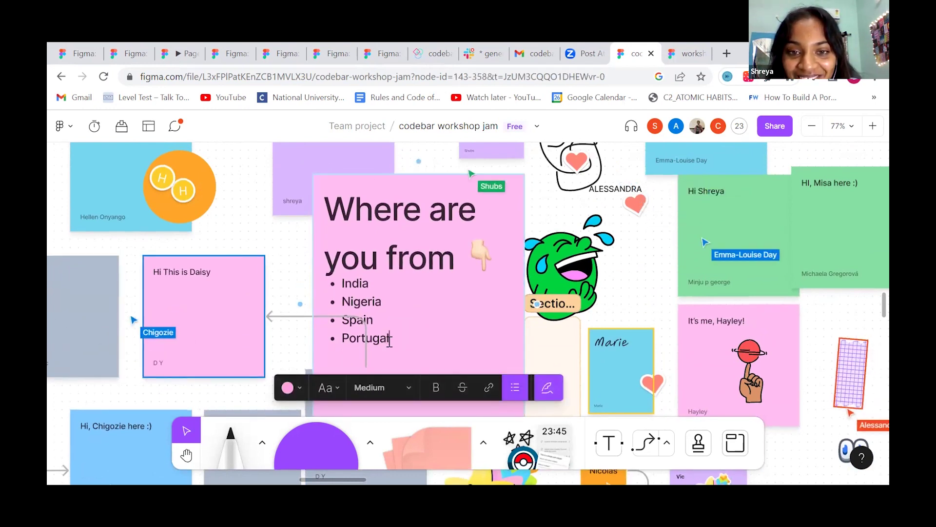
pyautogui.press('Return')
pyautogui.write('indiaa')
pyautogui.press('BackSpace')
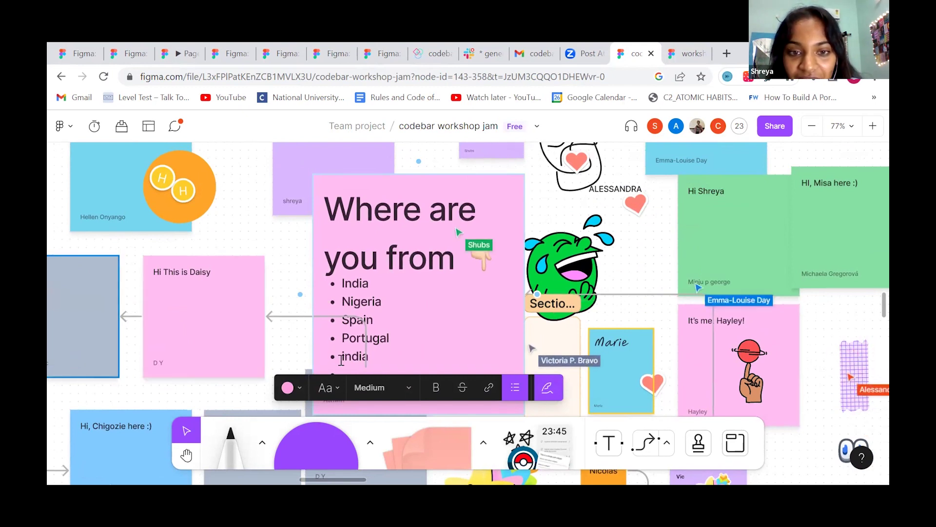
pyautogui.click(341, 357)
pyautogui.press('Delete')
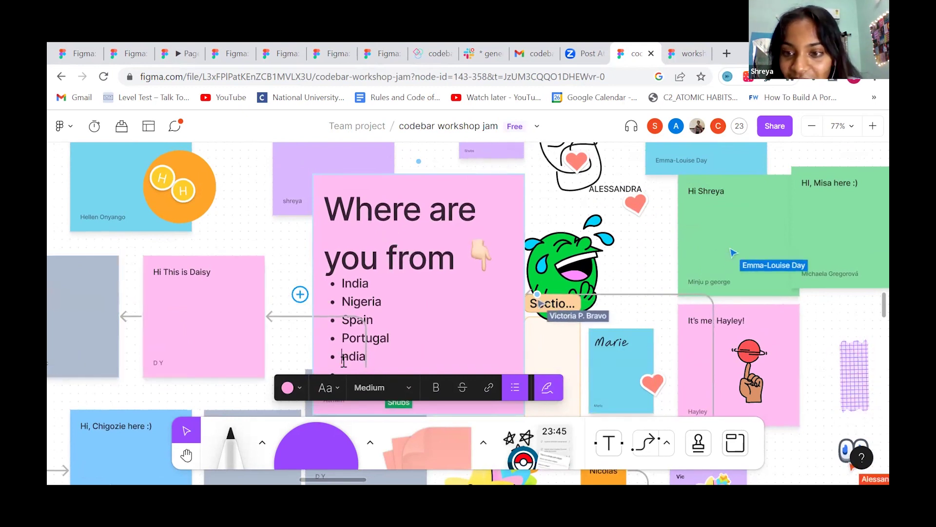
pyautogui.write('I')
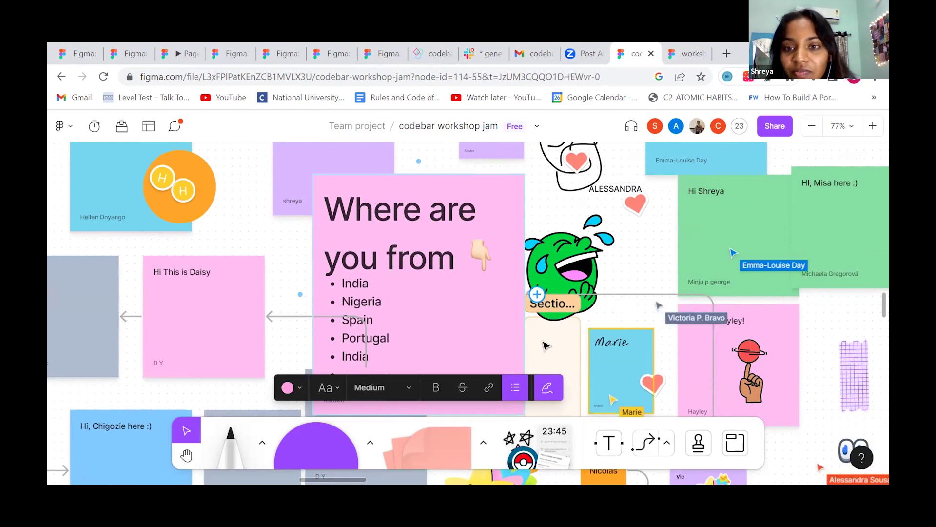
pyautogui.click(546, 345)
# Look over the whole jam board, from the participants' notes to the UML Diagram and "New to FigJam?" templates
pyautogui.scroll(-10, 545, 346)
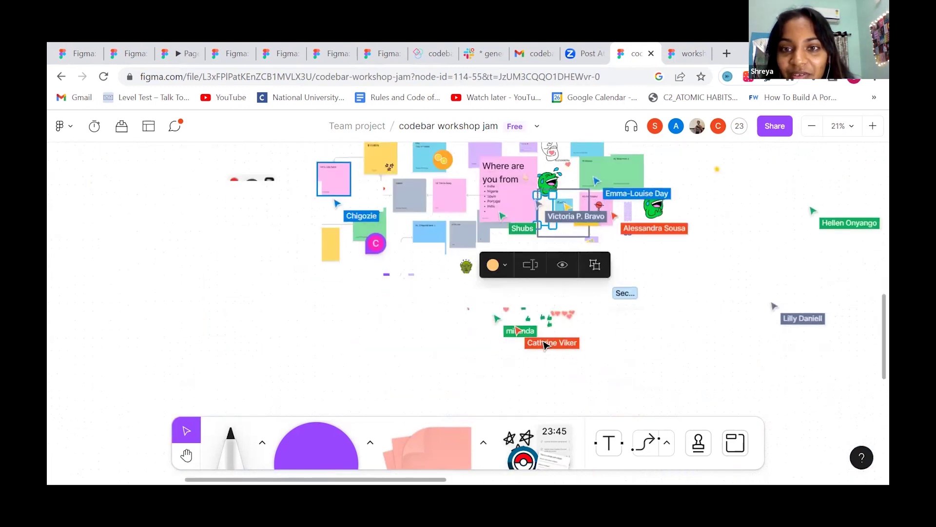
pyautogui.hscroll(5, 546, 346)
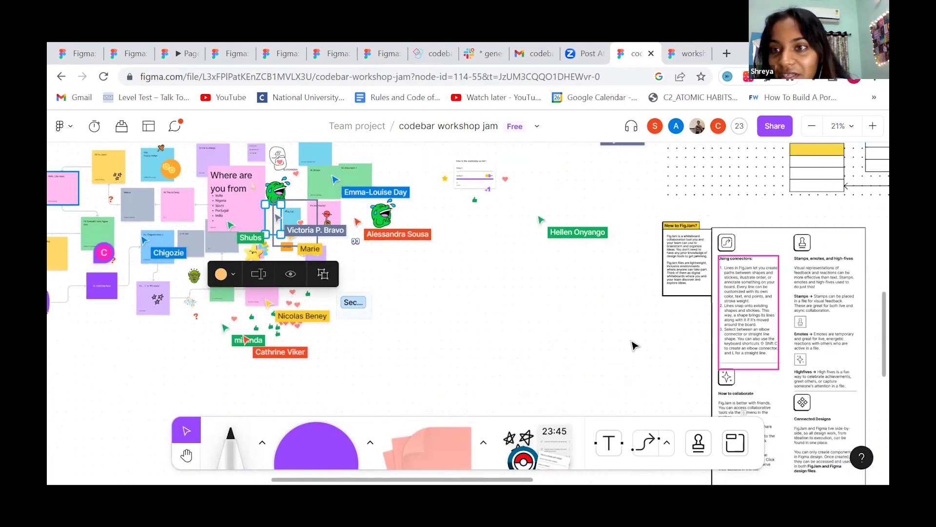
pyautogui.hscroll(1, 634, 346)
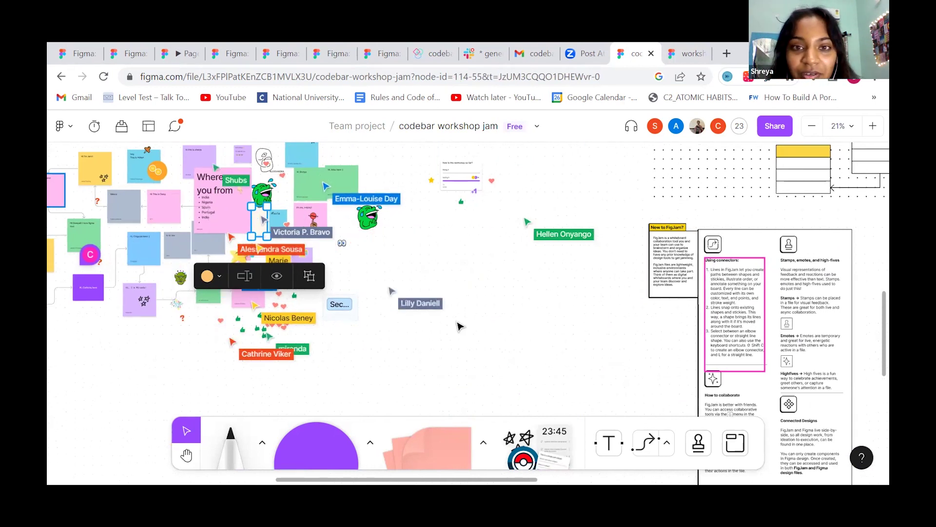
pyautogui.hscroll(-3, 476, 334)
pyautogui.scroll(2, 475, 334)
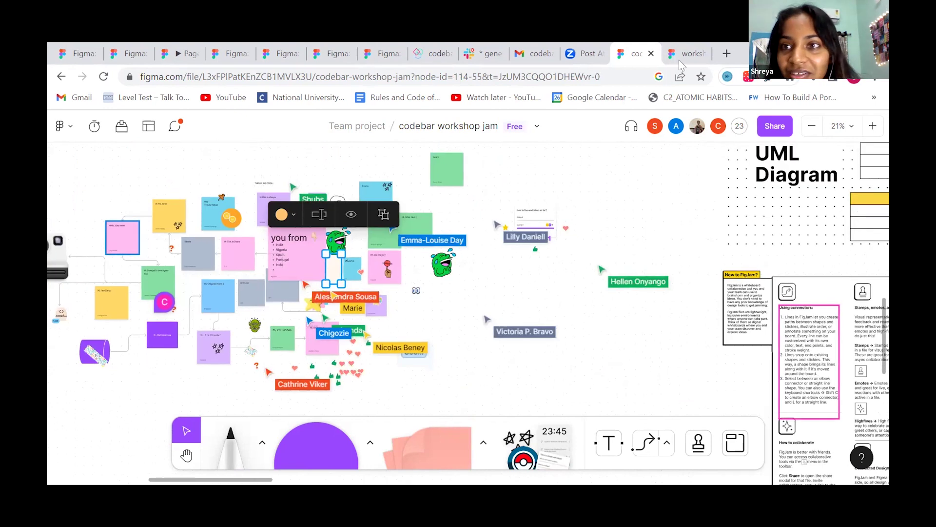
pyautogui.scroll(-2, 460, 378)
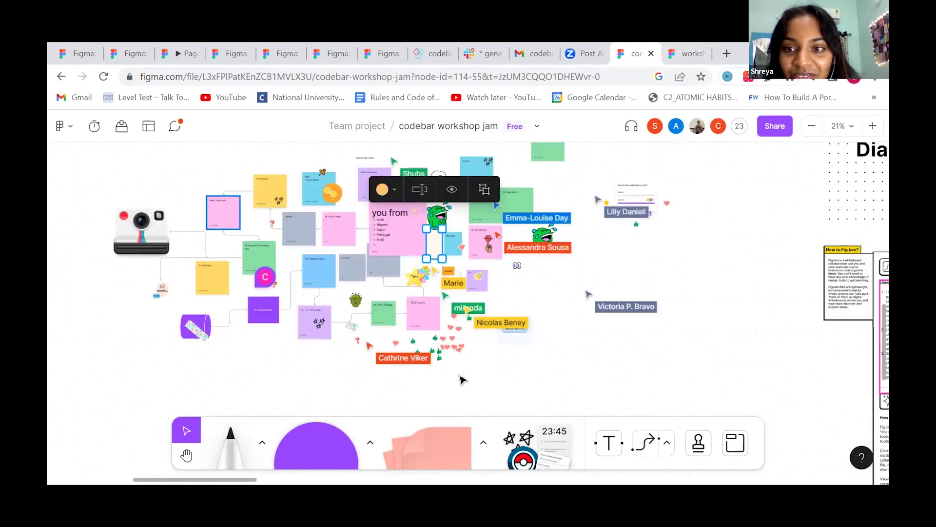
pyautogui.scroll(-1, 280, 216)
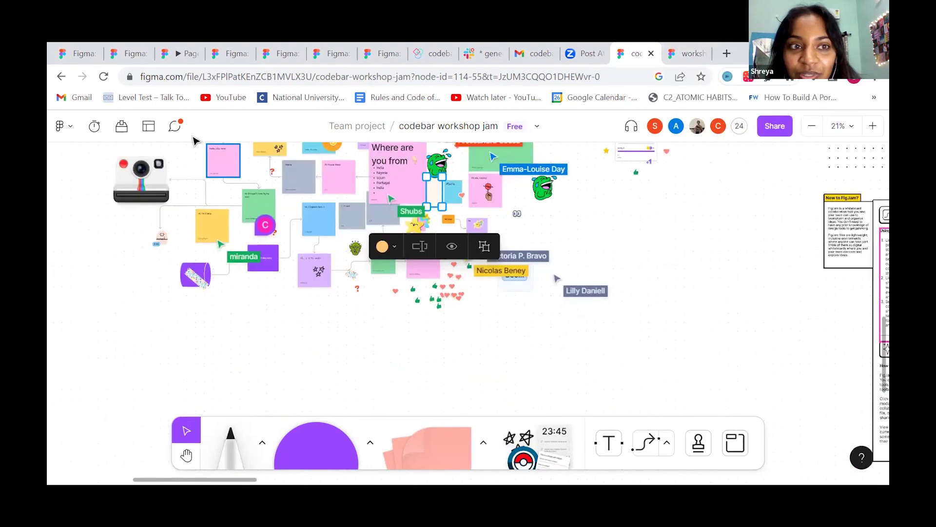
pyautogui.click(68, 129)
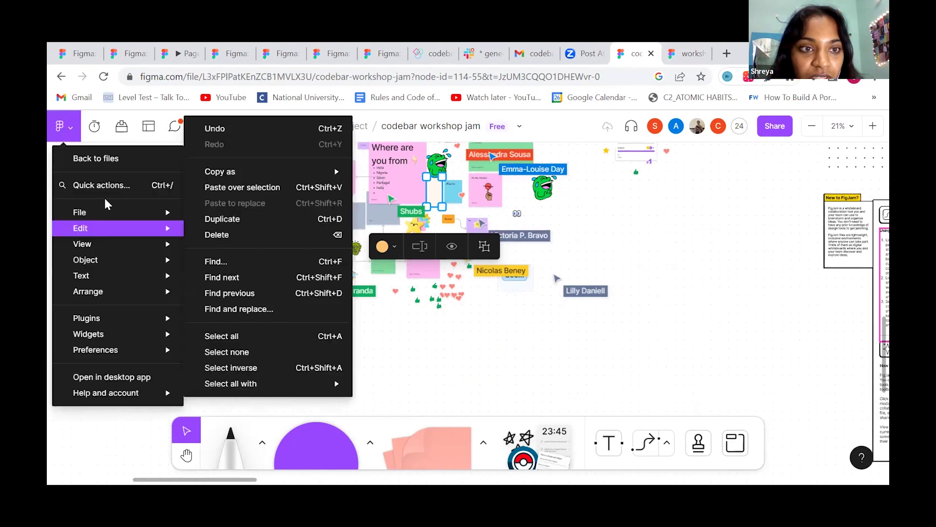
pyautogui.moveTo(105, 211)
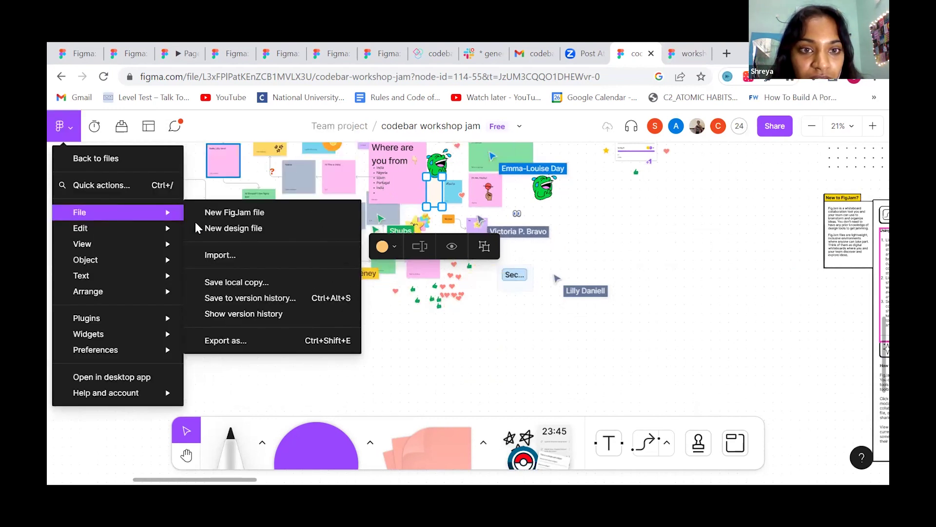
pyautogui.click(224, 397)
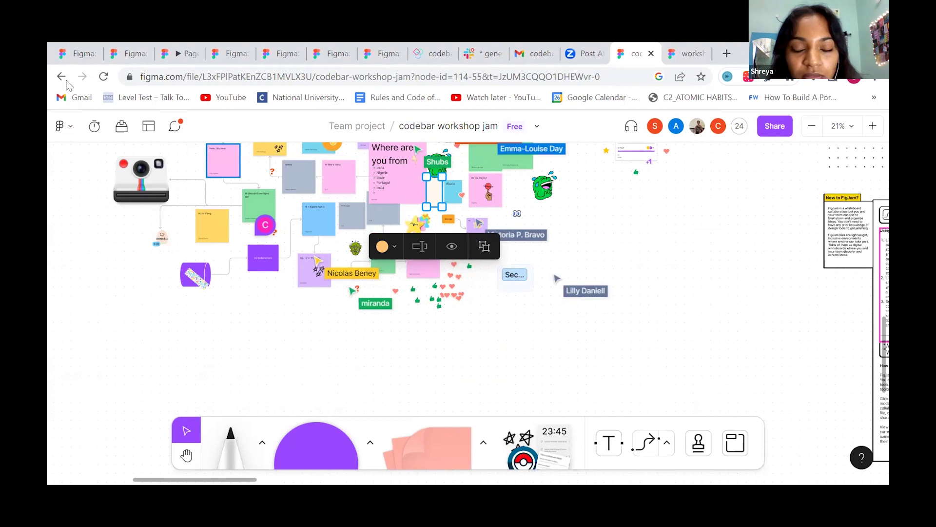
# Go back to the Team project page and look through its file options, existing files and starter team overview
pyautogui.click(61, 77)
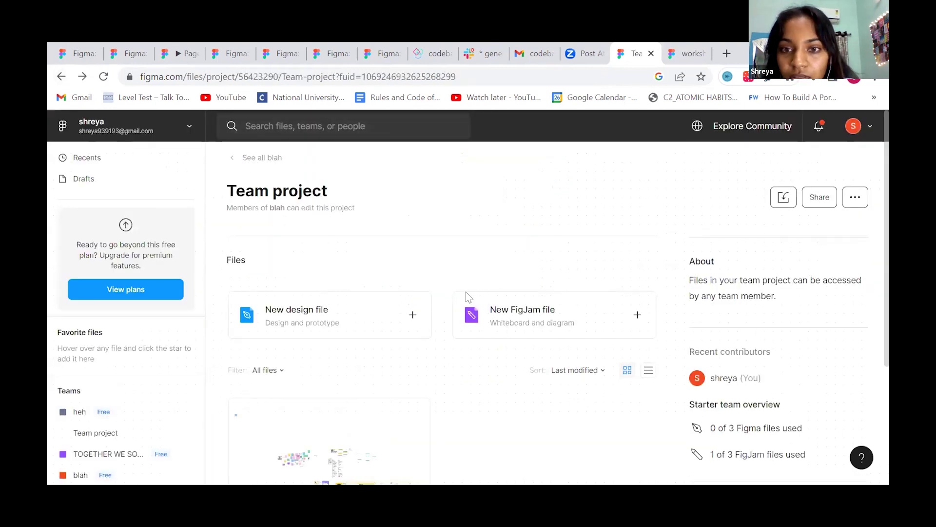
pyautogui.scroll(-3, 467, 296)
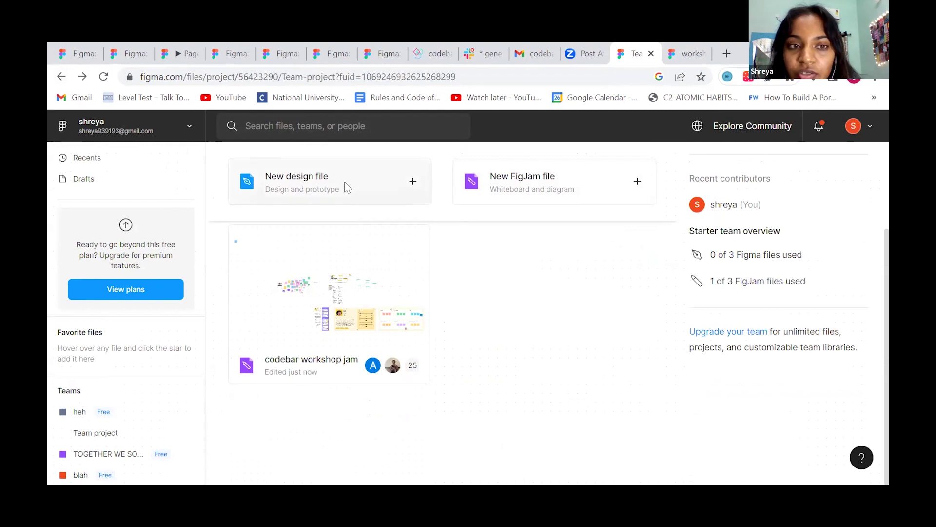
pyautogui.scroll(3, 347, 186)
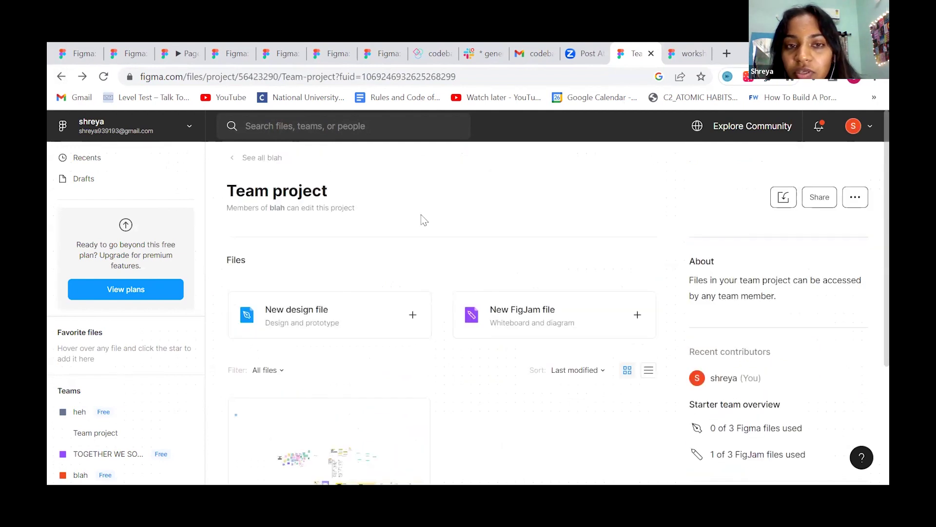
pyautogui.scroll(-2, 423, 220)
pyautogui.scroll(2, 423, 220)
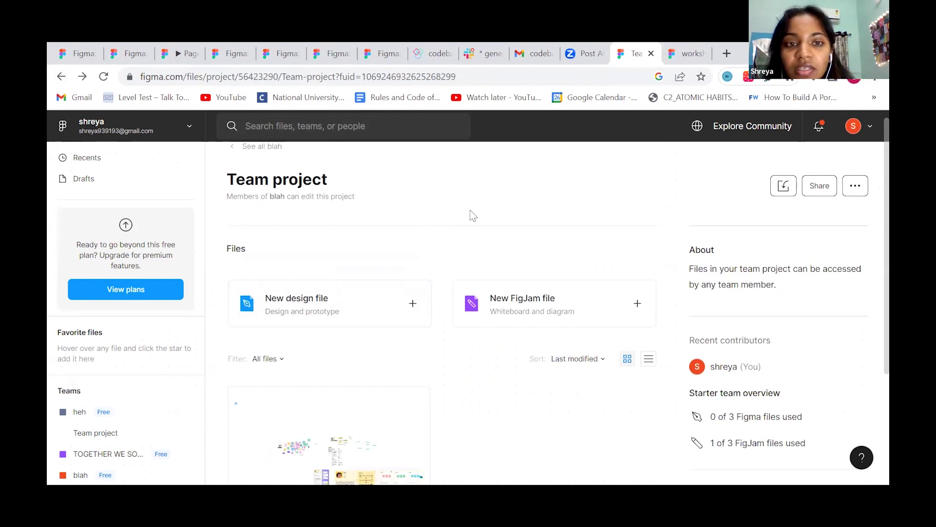
pyautogui.scroll(-3, 392, 250)
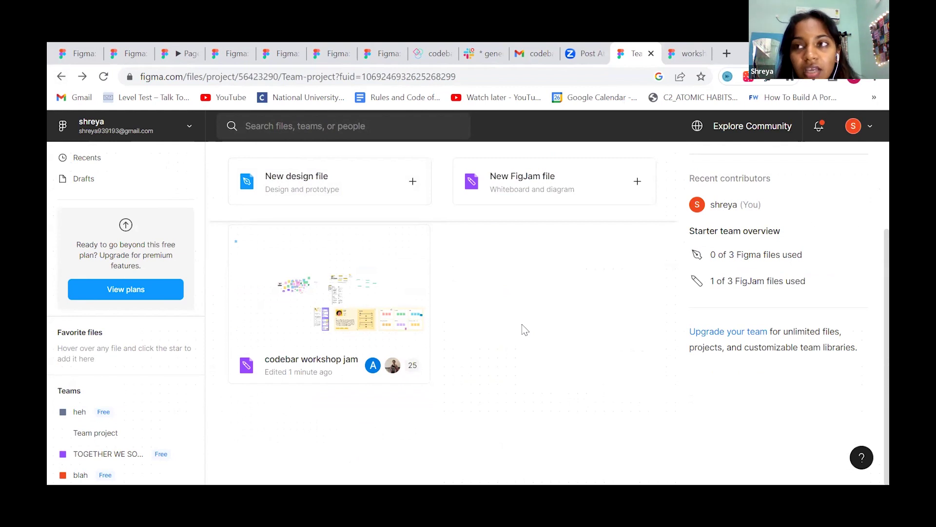
# Search the web for "github student developer pack" in a new browser tab and open GitHub Education's pack page
pyautogui.click(727, 54)
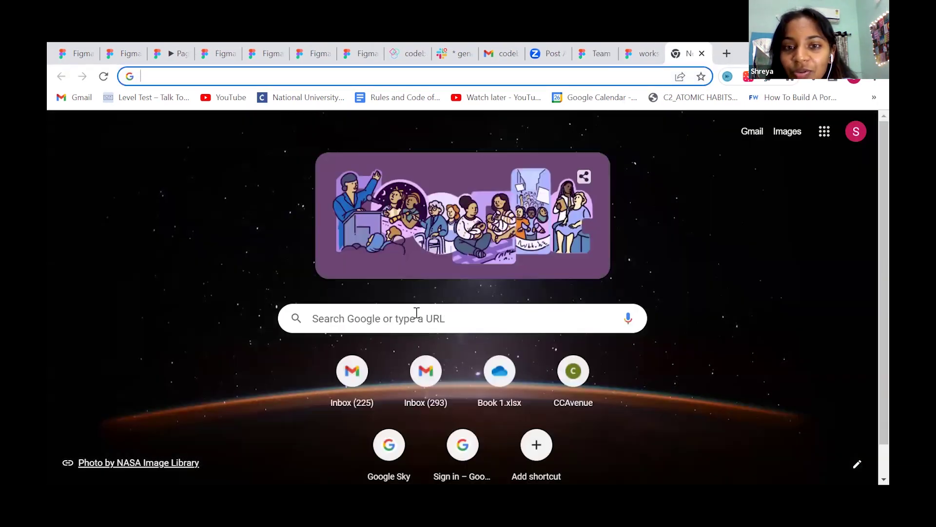
pyautogui.click(417, 315)
pyautogui.write('git')
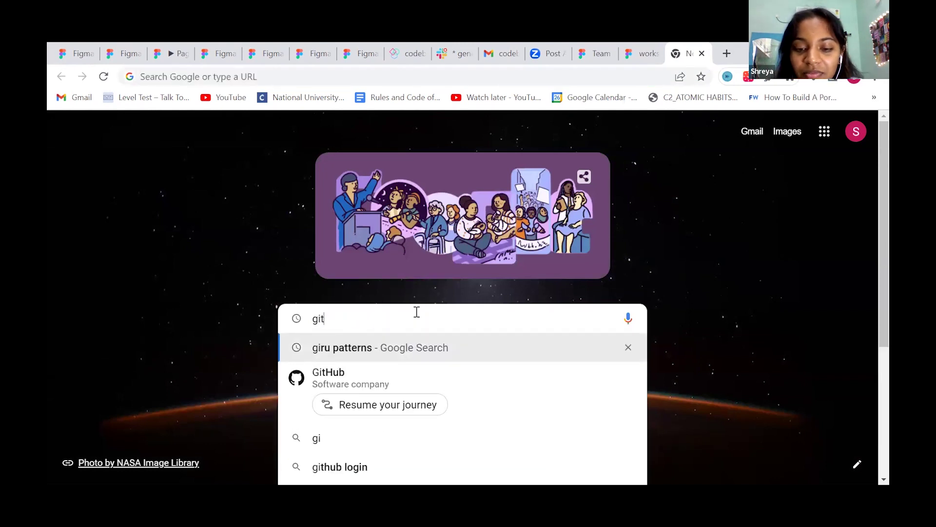
pyautogui.write('hub stu')
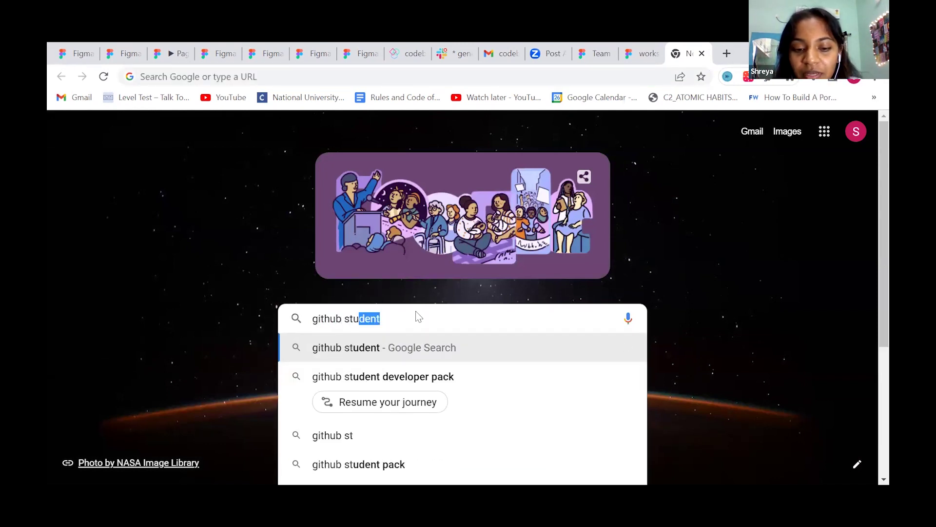
pyautogui.write('dent developer pack')
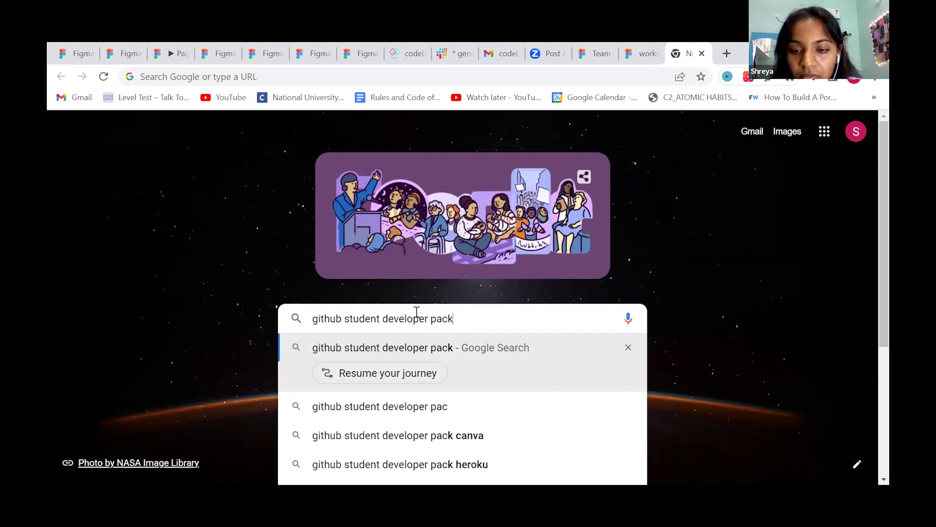
pyautogui.press('Return')
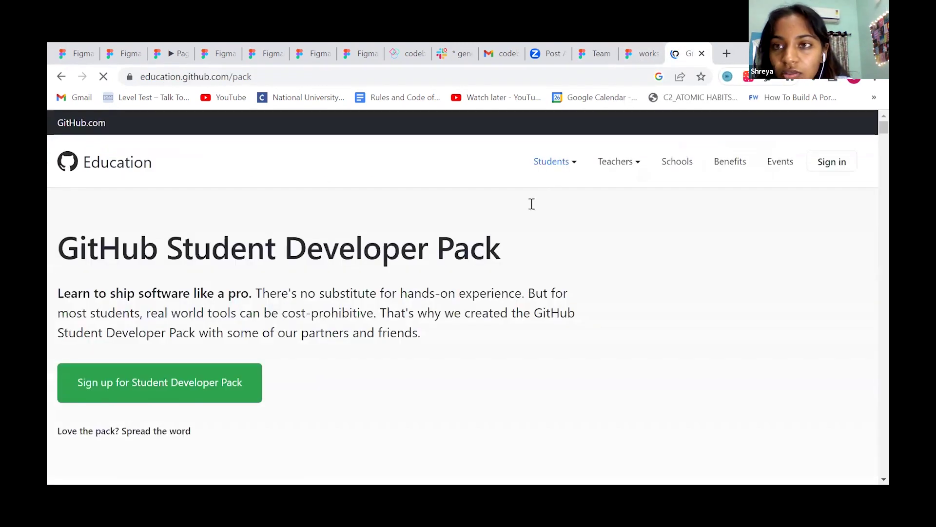
# Look through the Student Developer Pack's Experiences down to the Aspiring Creatives bundle and its Figma and FigJam benefits
pyautogui.click(643, 53)
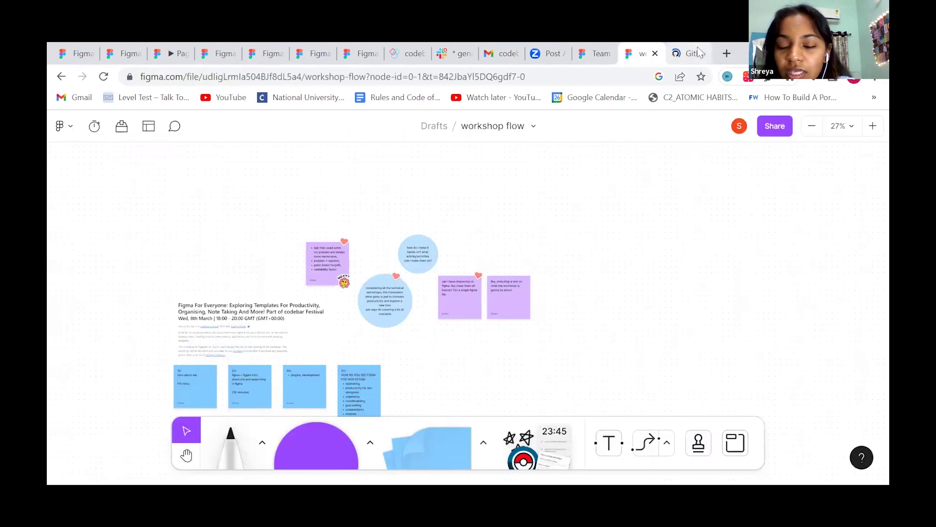
pyautogui.click(690, 53)
pyautogui.scroll(-5, 277, 331)
pyautogui.scroll(-5, 276, 327)
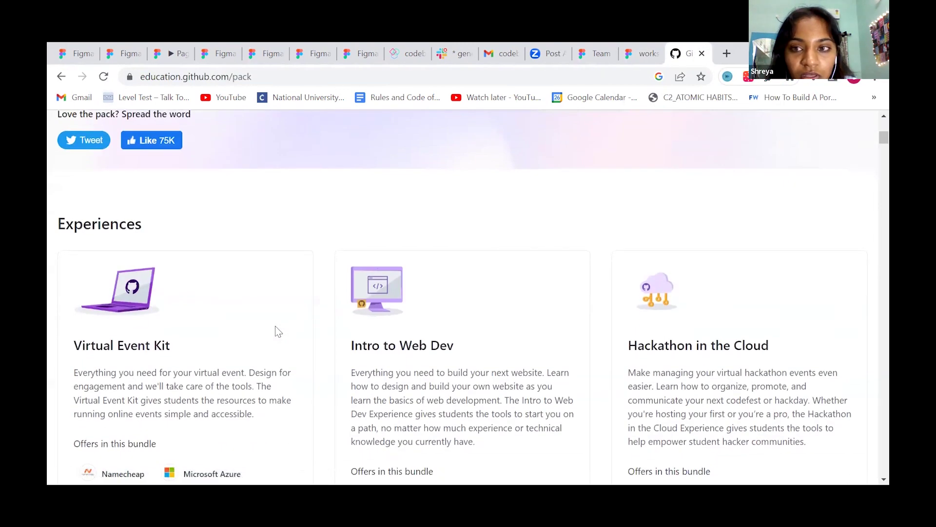
pyautogui.scroll(-8, 276, 330)
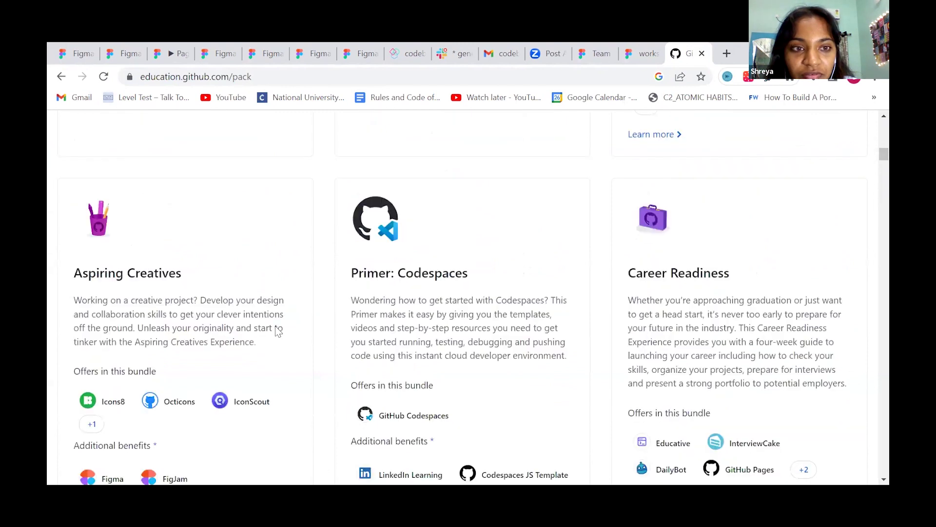
pyautogui.scroll(3, 161, 322)
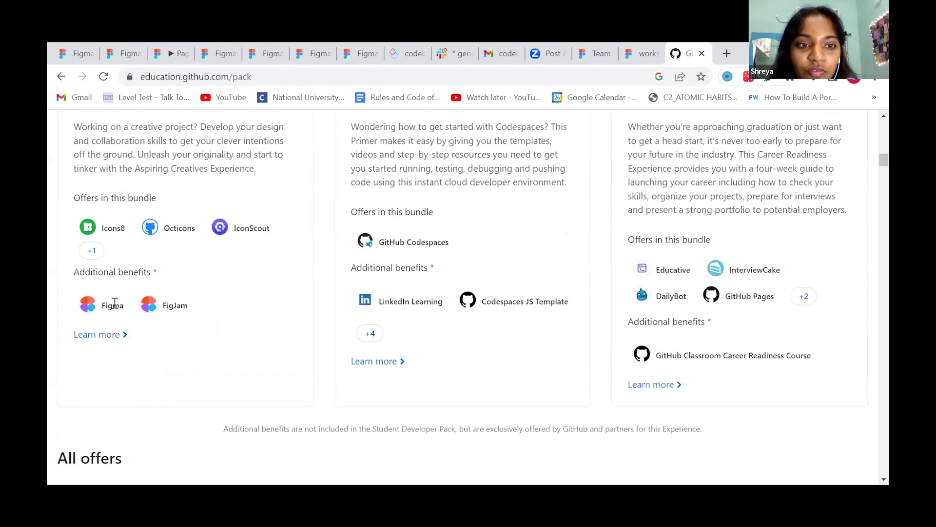
pyautogui.scroll(5, 142, 272)
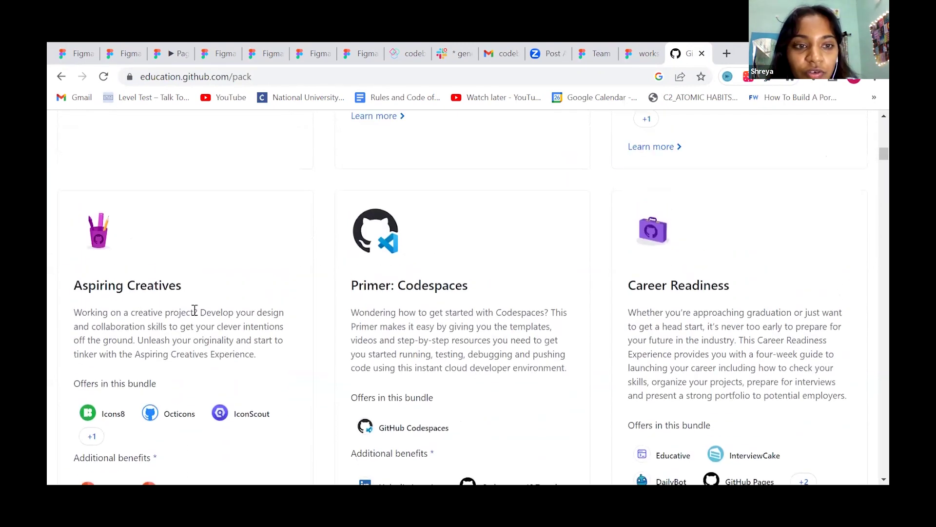
pyautogui.scroll(10, 195, 315)
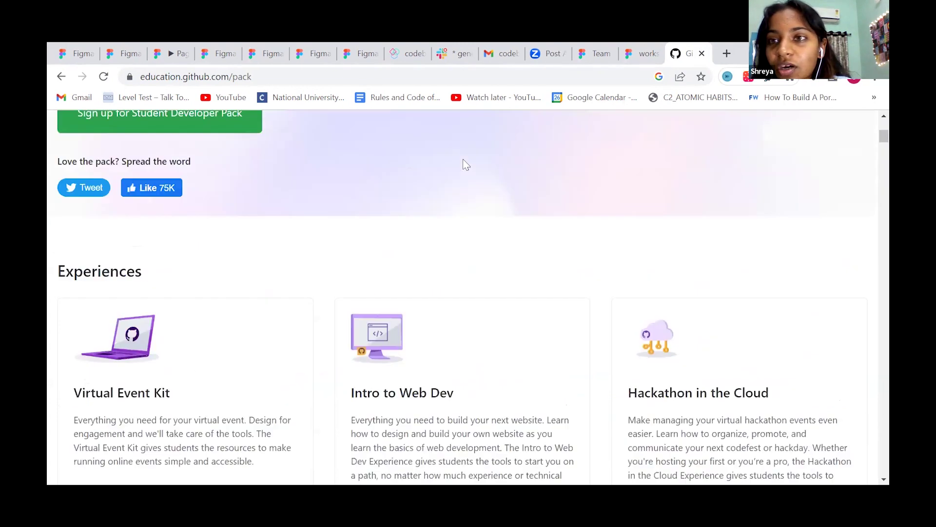
# Close the GitHub Education page and look over the notes on the workshop flow board
pyautogui.click(702, 53)
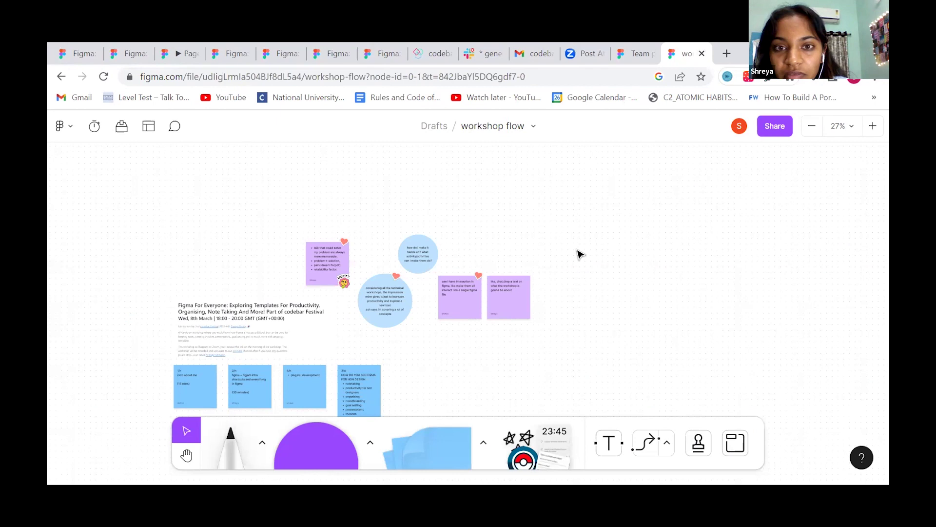
pyautogui.scroll(-3, 579, 254)
pyautogui.hscroll(-4, 579, 254)
pyautogui.scroll(2, 579, 254)
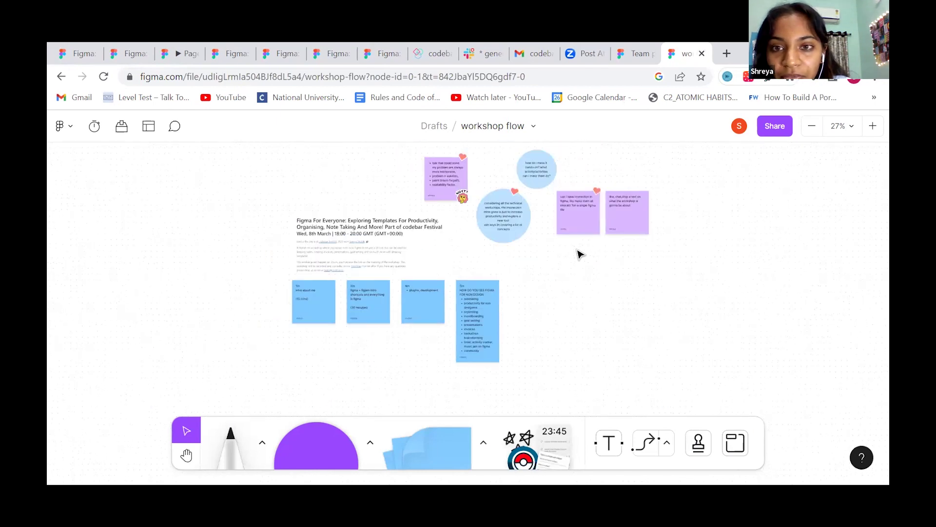
# Go back to the Team project page and create a new design file in it
pyautogui.click(651, 54)
pyautogui.click(278, 51)
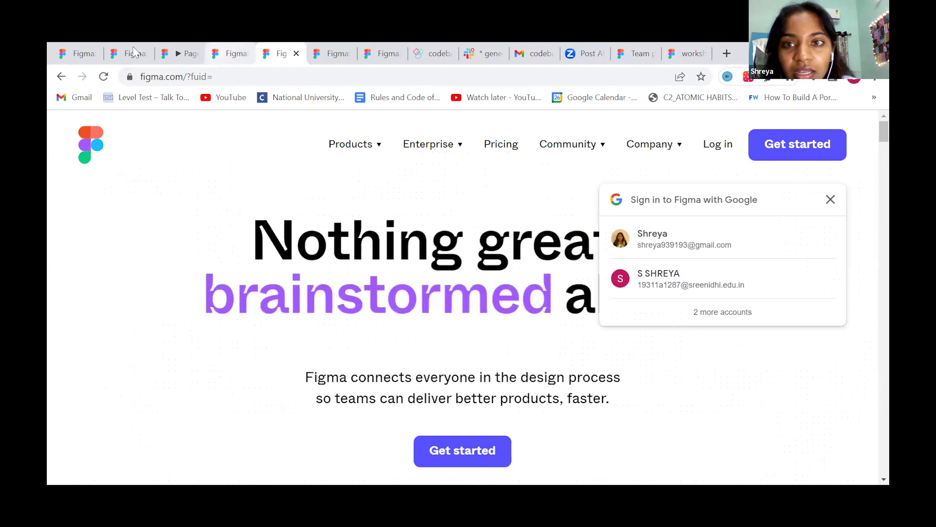
pyautogui.click(634, 53)
pyautogui.click(696, 54)
pyautogui.click(634, 54)
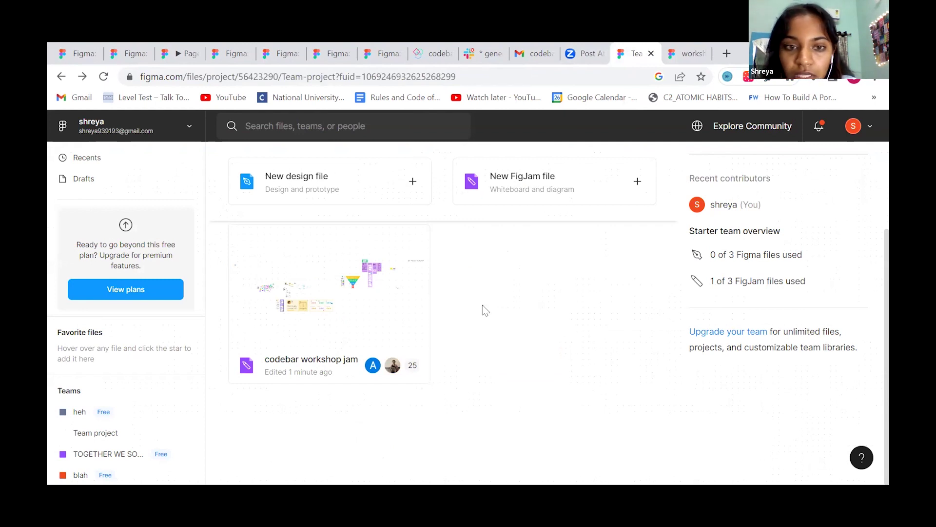
pyautogui.scroll(2, 350, 285)
pyautogui.click(350, 285)
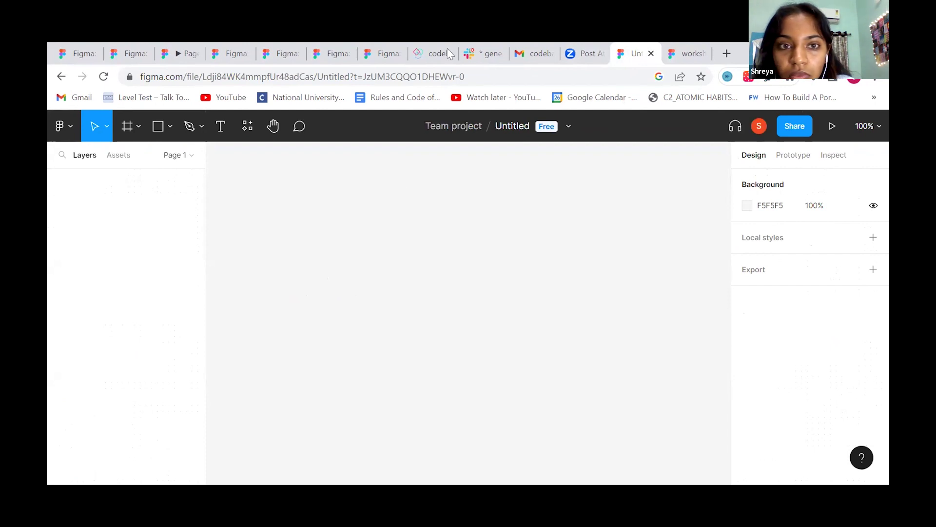
# Look through the design file's main command groups, from File and Object to Plugins, Preferences, and Help and account
pyautogui.click(74, 127)
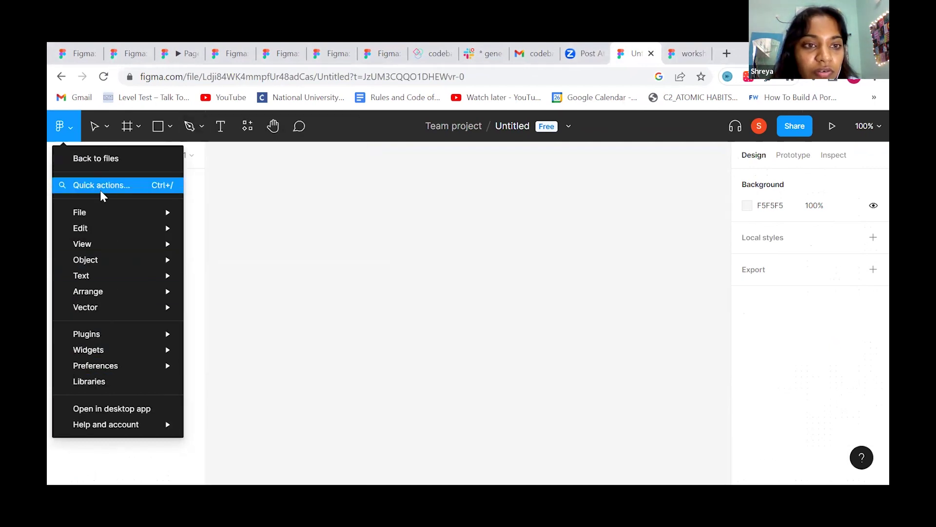
pyautogui.moveTo(100, 215)
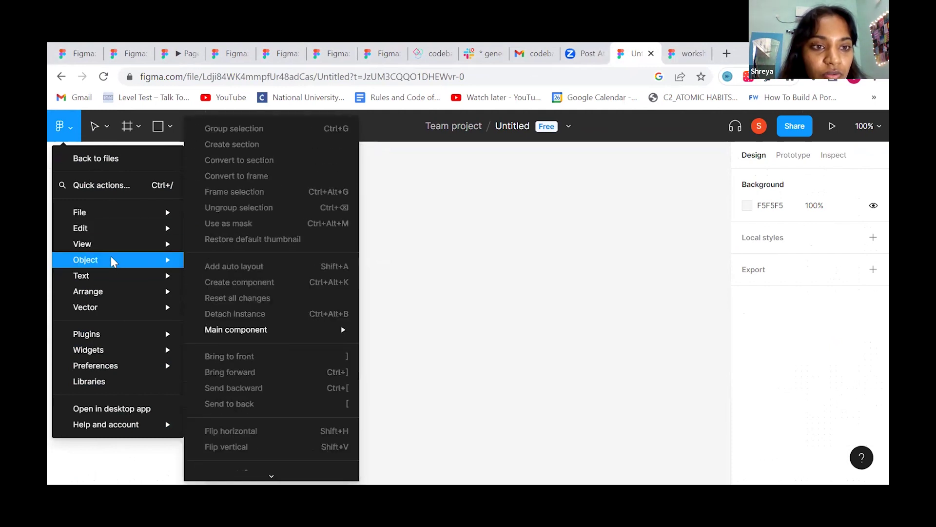
pyautogui.moveTo(125, 313)
pyautogui.moveTo(127, 343)
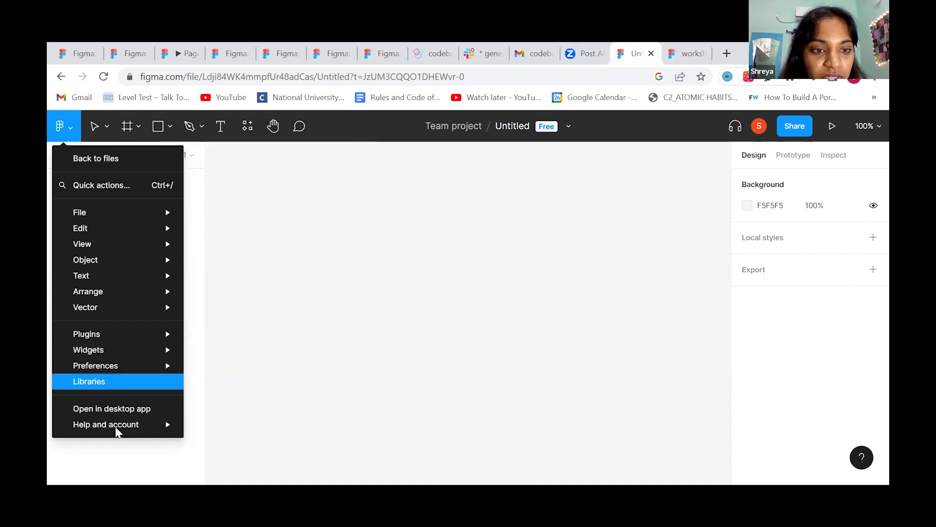
pyautogui.moveTo(117, 428)
pyautogui.click(439, 262)
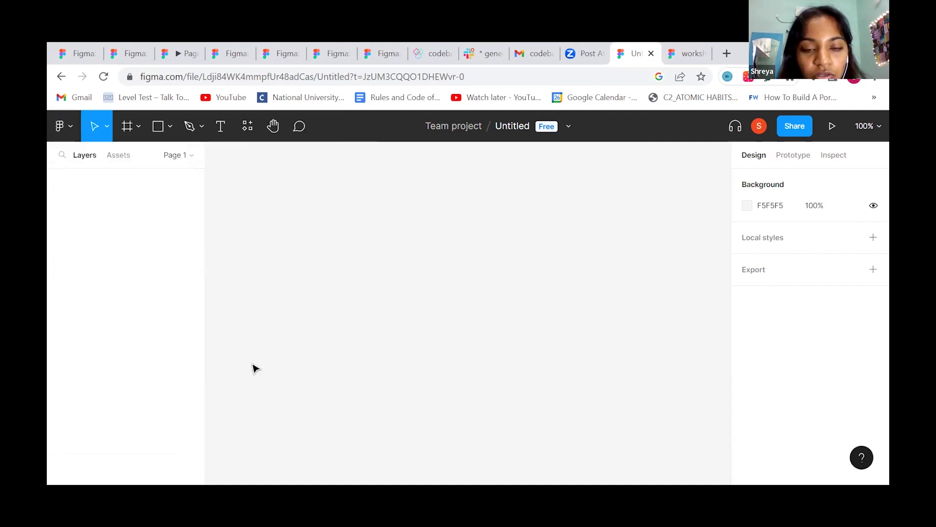
# Look through the variants of the Move, Frame, shape and Pen tools available for the blank design file
pyautogui.click(108, 127)
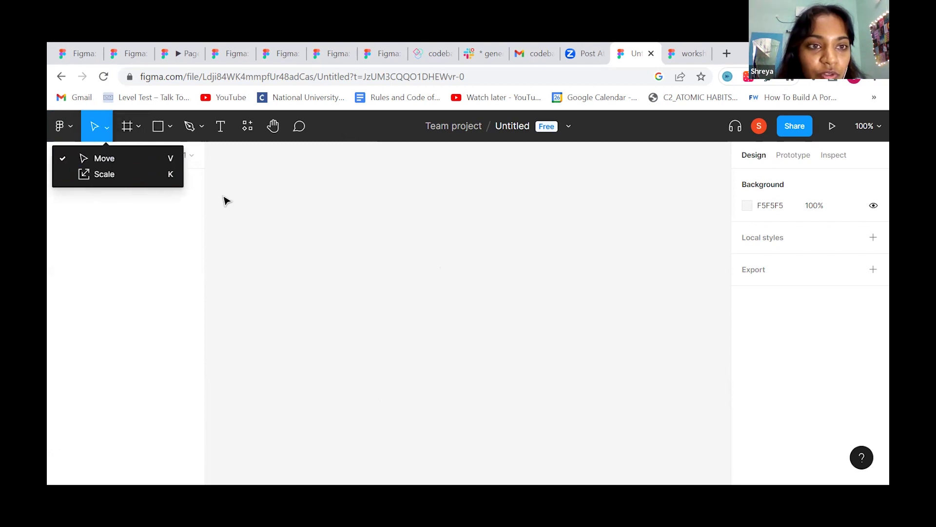
pyautogui.moveTo(248, 202); pyautogui.dragTo(134, 123)
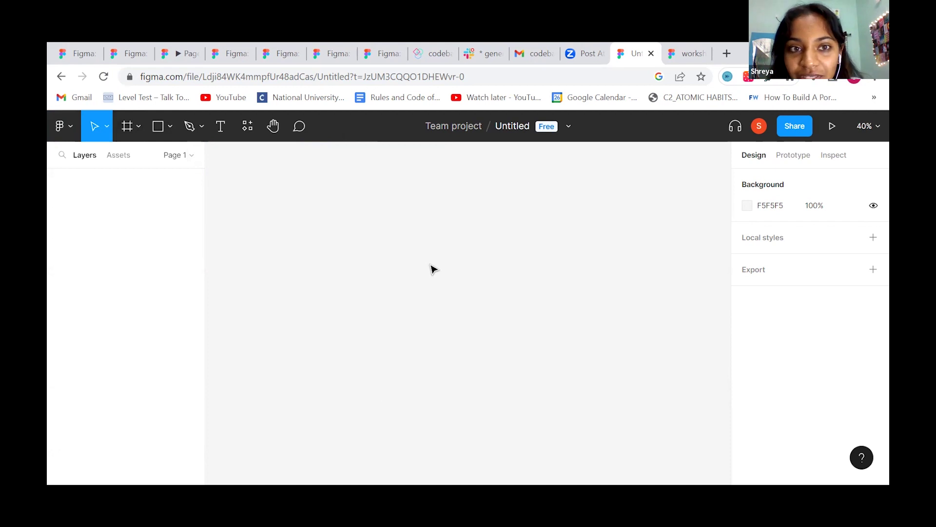
pyautogui.click(139, 125)
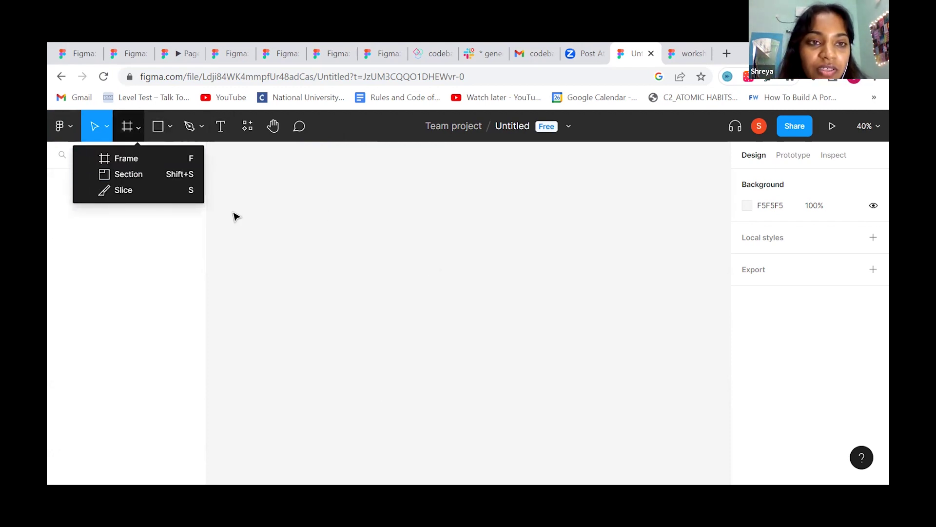
pyautogui.click(180, 143)
pyautogui.click(171, 127)
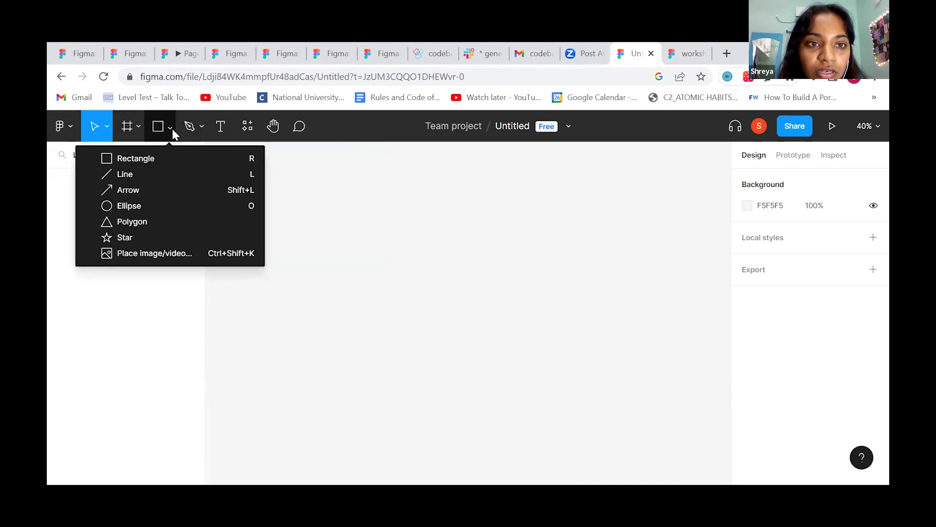
pyautogui.click(198, 127)
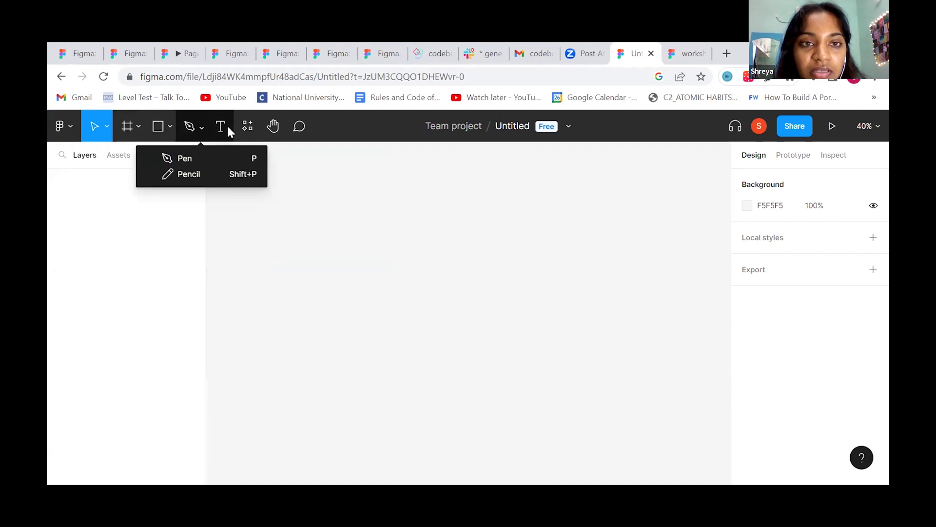
pyautogui.moveTo(355, 222)
pyautogui.mouseDown()
pyautogui.moveTo(236, 126)
pyautogui.moveTo(246, 132)
pyautogui.mouseUp()
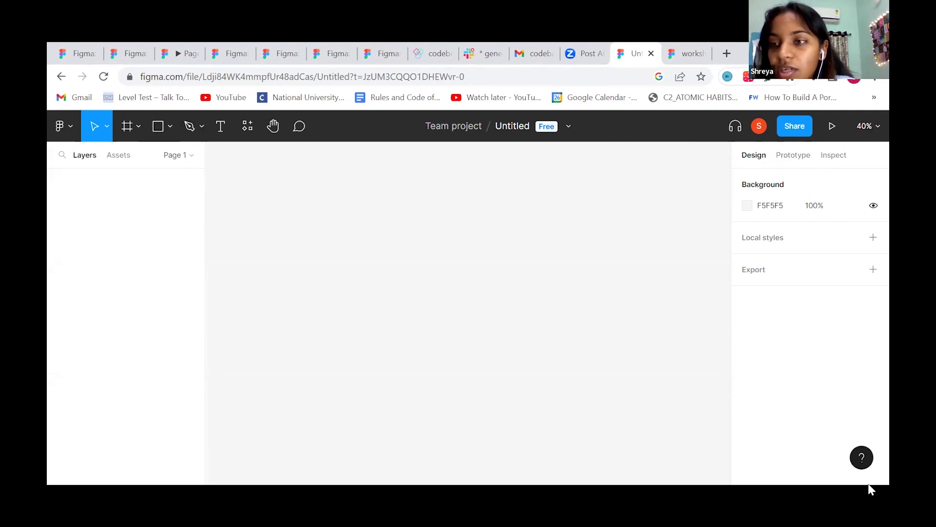
# Examine the Prototype and Inspect settings of the empty page, and return to its Design properties
pyautogui.click(784, 159)
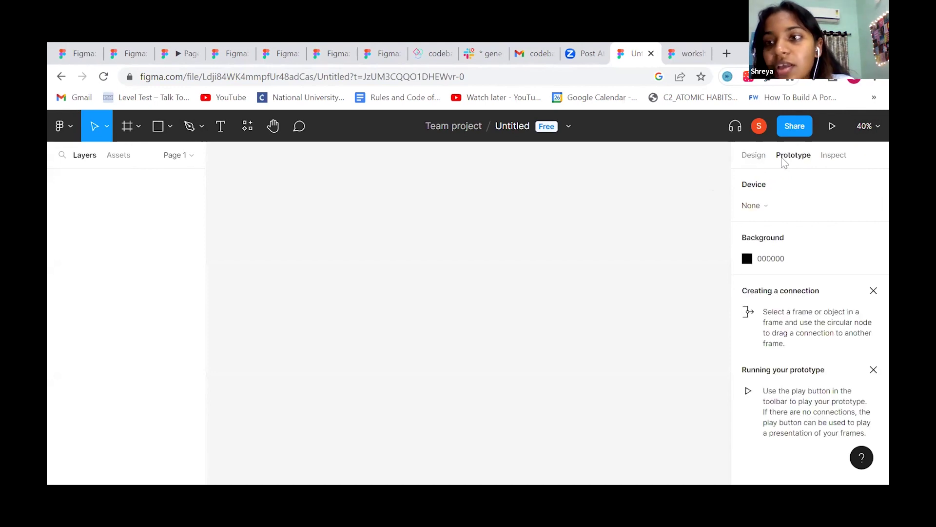
pyautogui.click(833, 156)
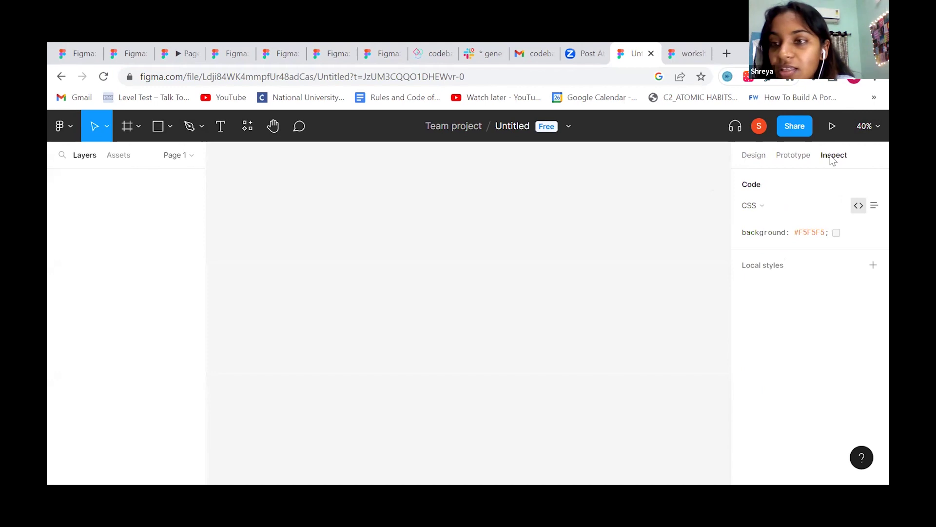
pyautogui.click(753, 155)
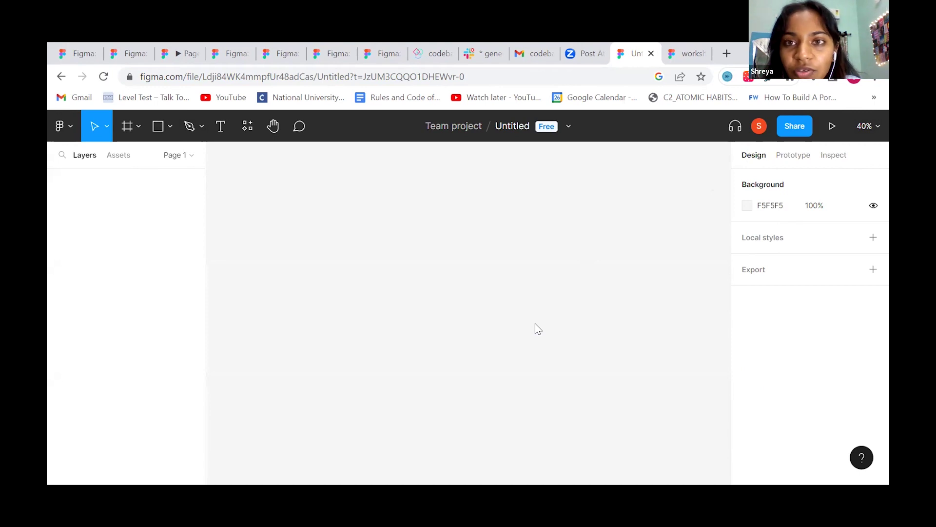
# Present the codebar slide deck in full screen and advance to the "Why figma?" slide
pyautogui.click(369, 50)
pyautogui.moveTo(378, 53); pyautogui.dragTo(178, 56)
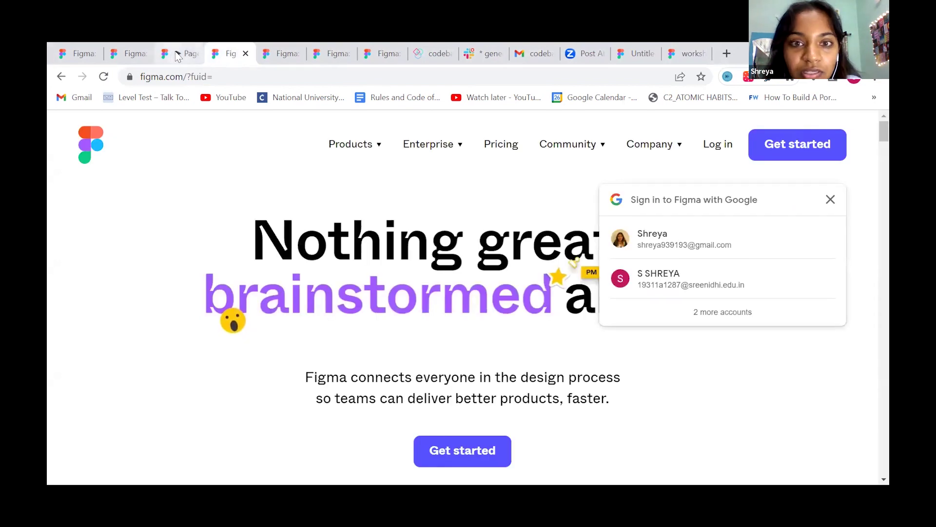
pyautogui.click(178, 54)
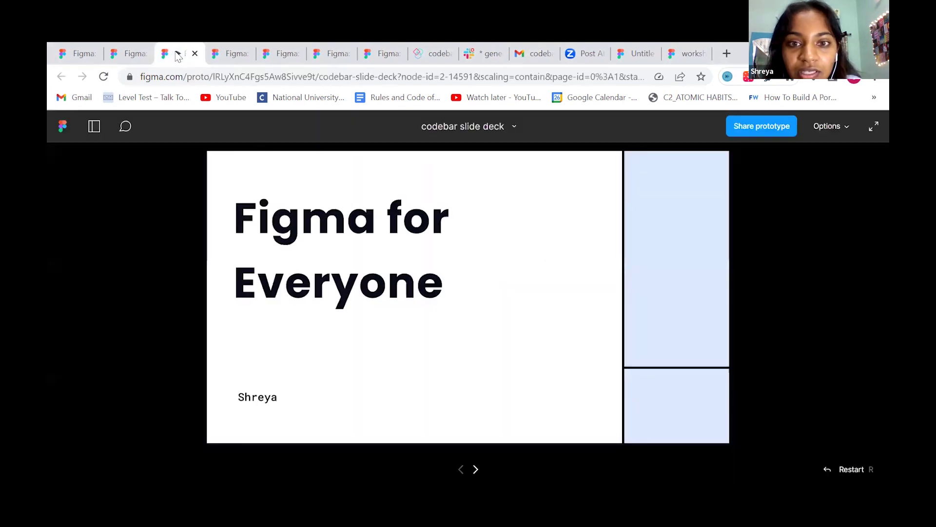
pyautogui.click(871, 132)
pyautogui.click(696, 222)
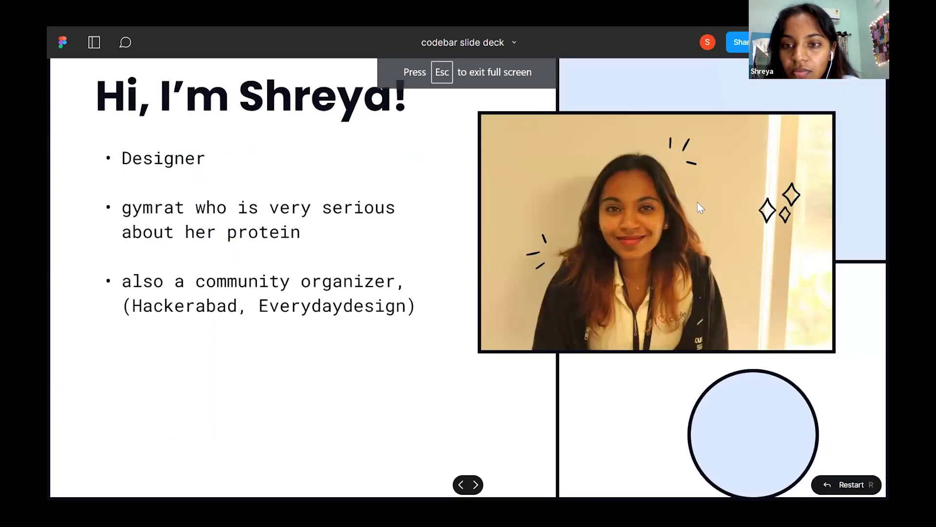
pyautogui.press('Right')
pyautogui.press('Right')
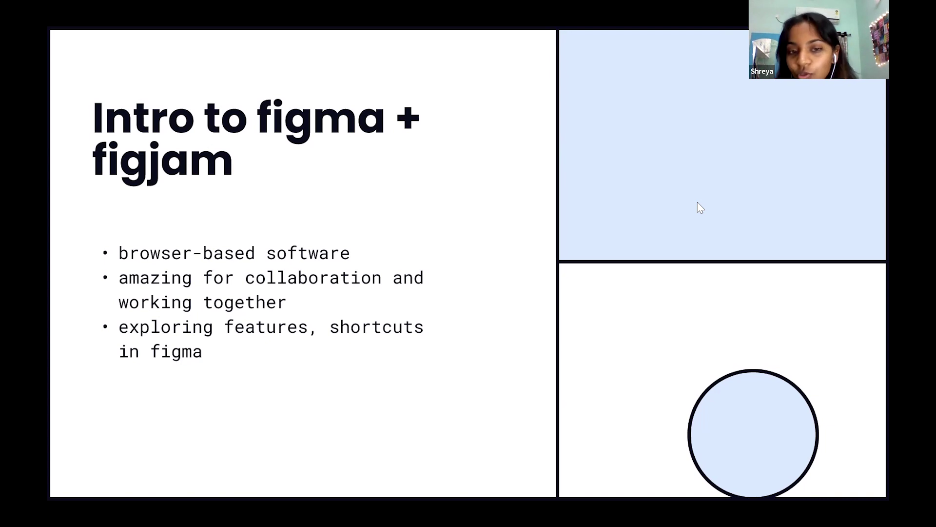
pyautogui.press('Right')
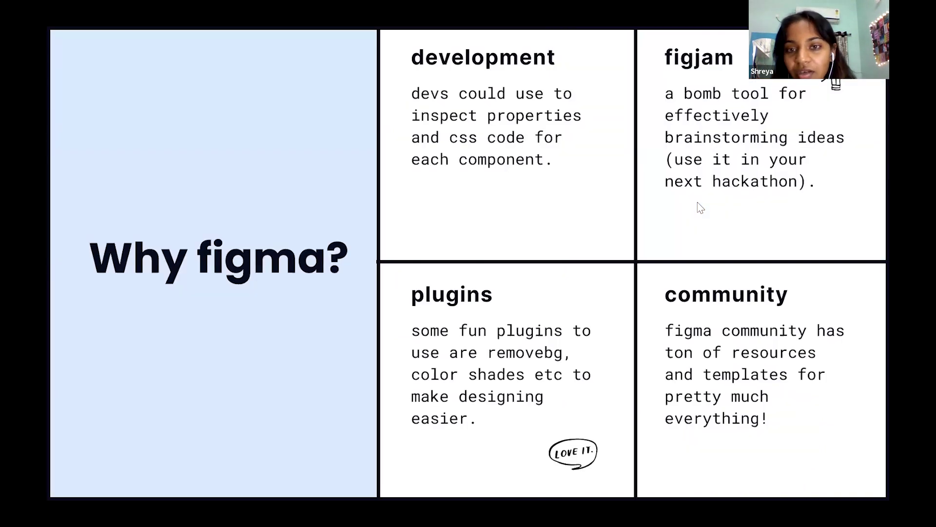
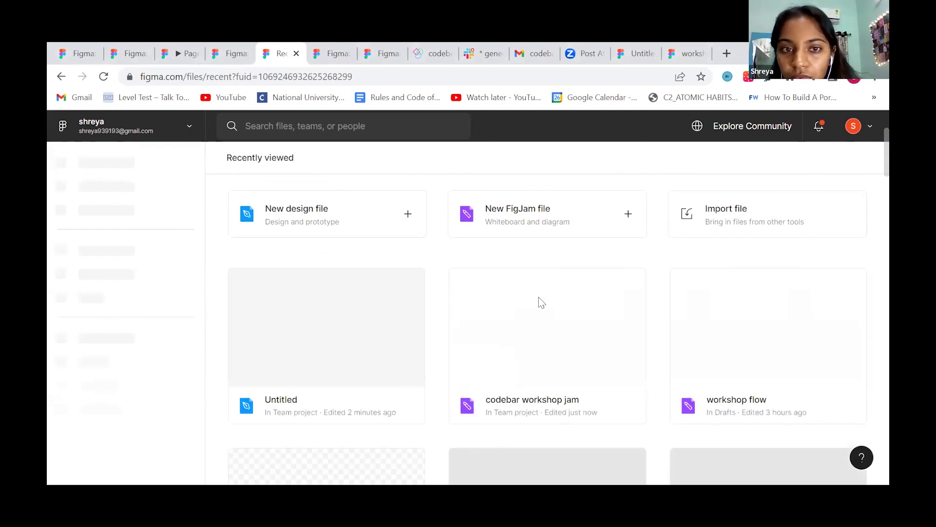
# Check the heh team's Team project and the blah team's projects, members and starter team overview
pyautogui.scroll(-1, 139, 372)
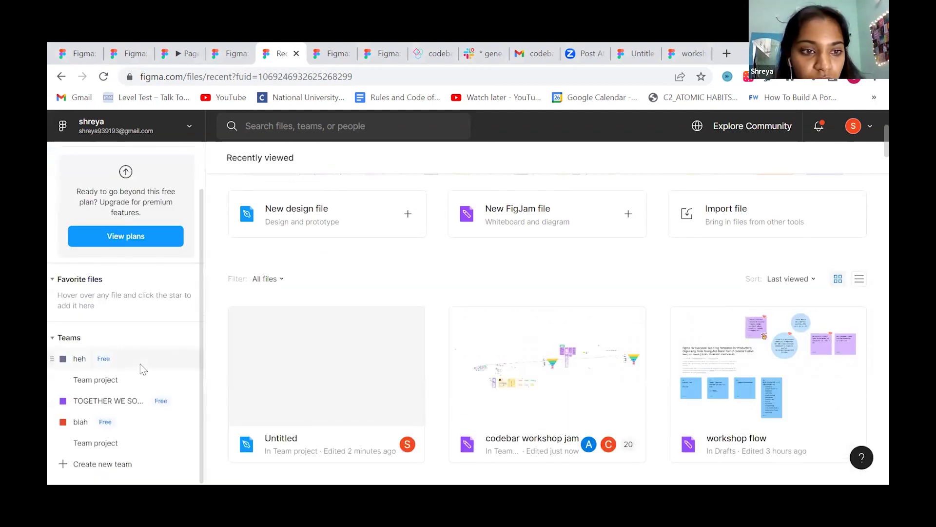
pyautogui.click(96, 380)
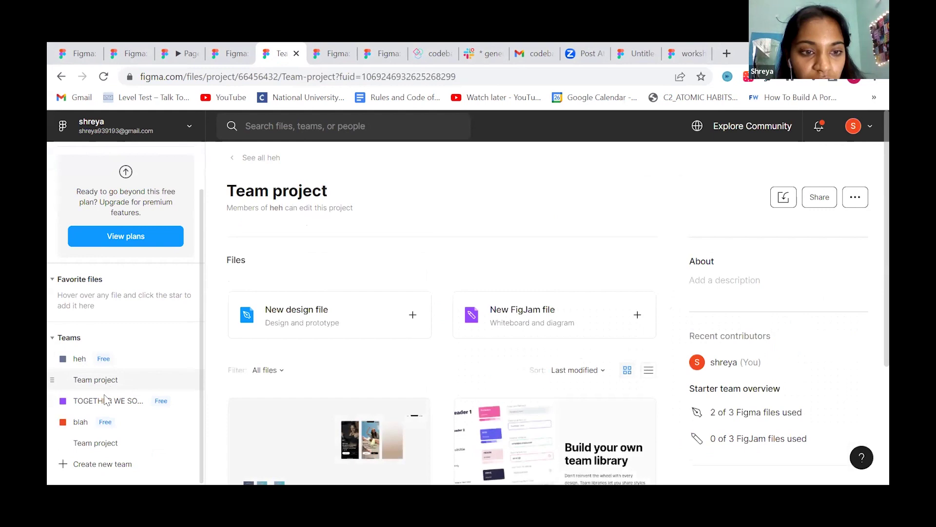
pyautogui.click(80, 423)
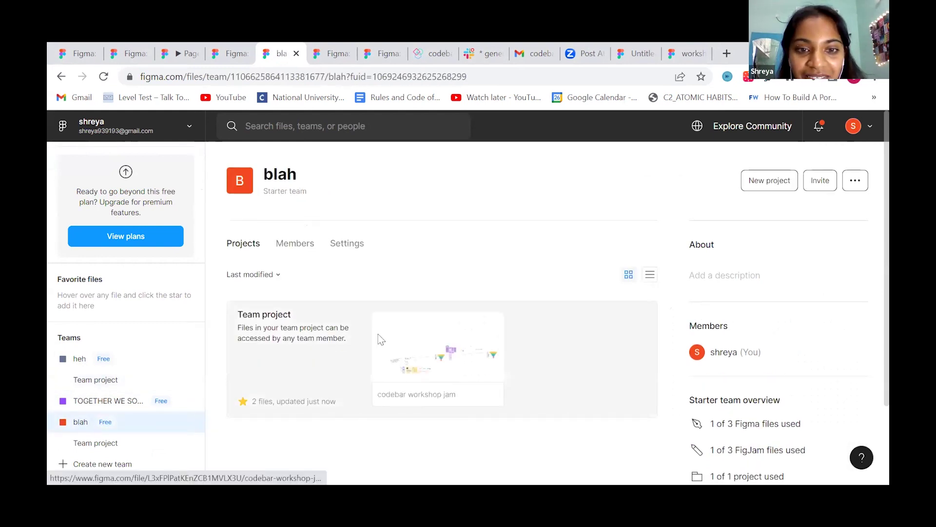
pyautogui.scroll(-2, 379, 337)
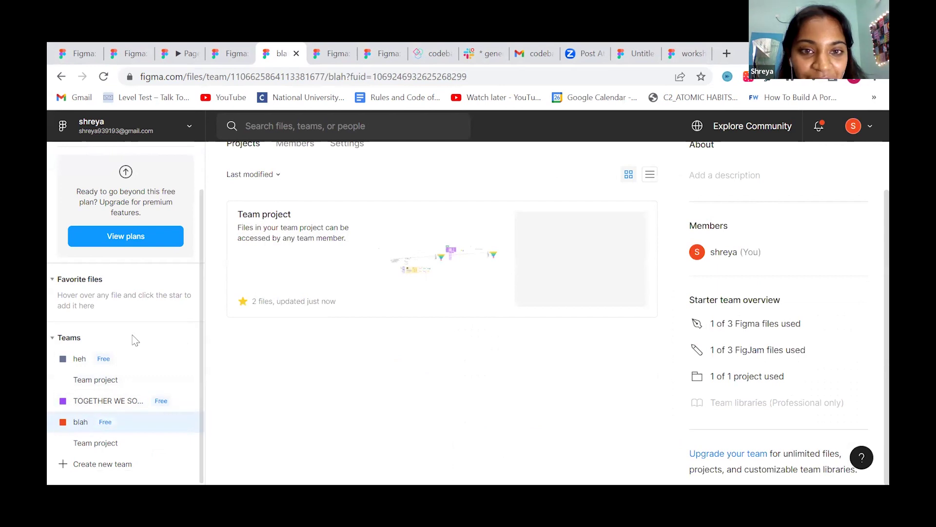
pyautogui.scroll(2, 279, 303)
pyautogui.scroll(-2, 279, 303)
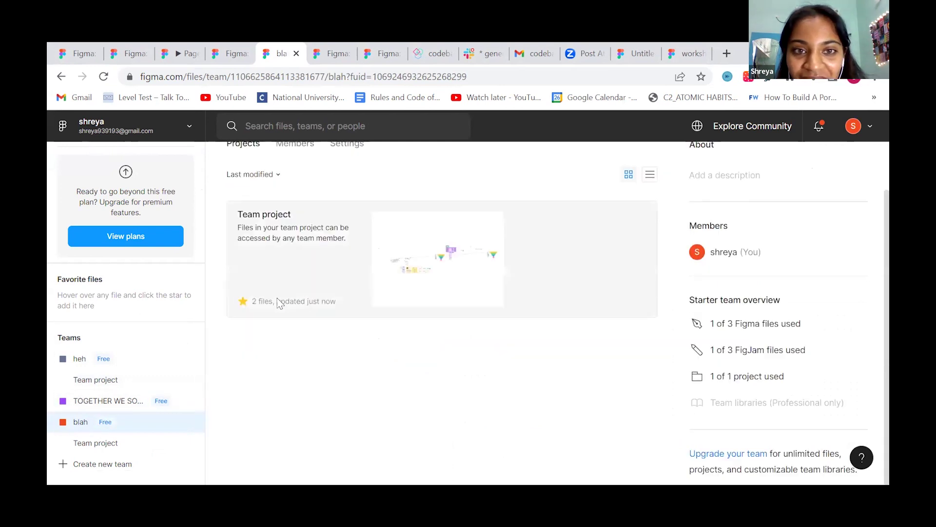
# Open the blah team's Team project and open its Untitled design file
pyautogui.click(303, 262)
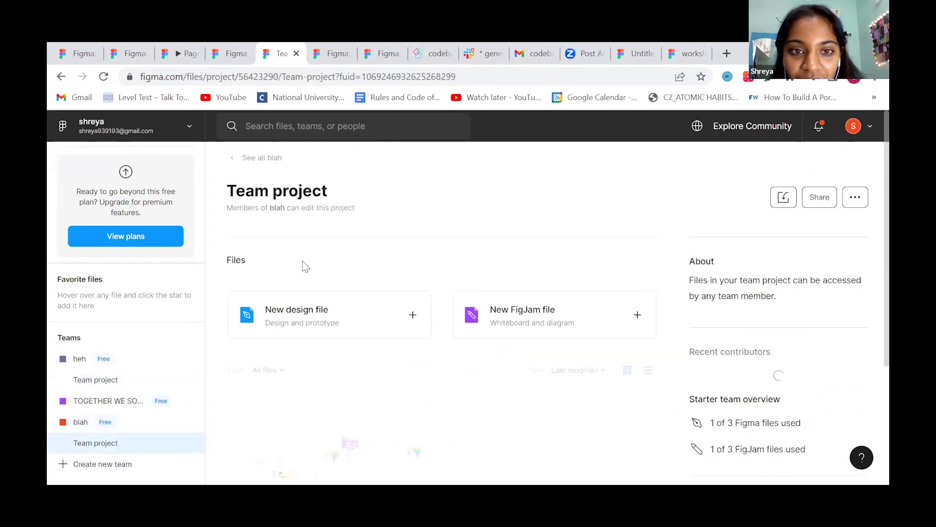
pyautogui.scroll(-3, 397, 294)
pyautogui.click(542, 291)
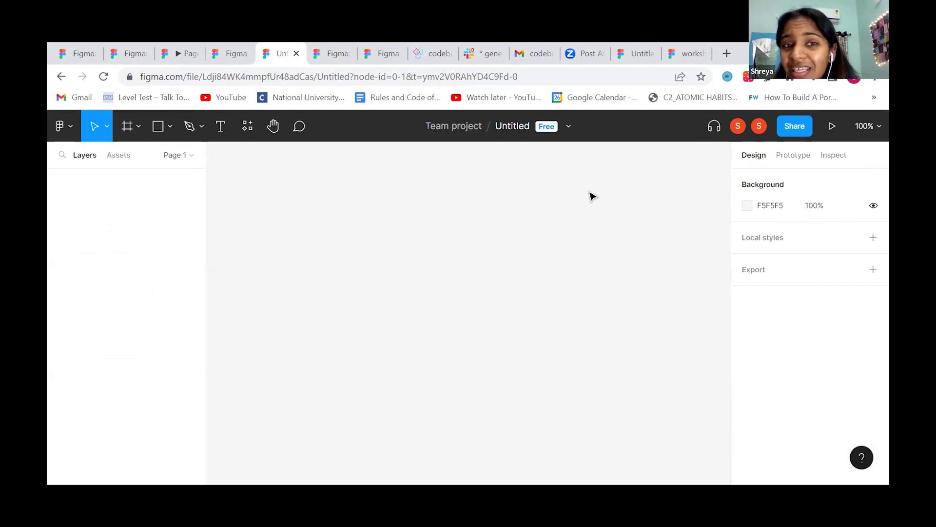
# Draw a freehand frame about 371 × 208 on the empty canvas, and delete it
pyautogui.click(136, 130)
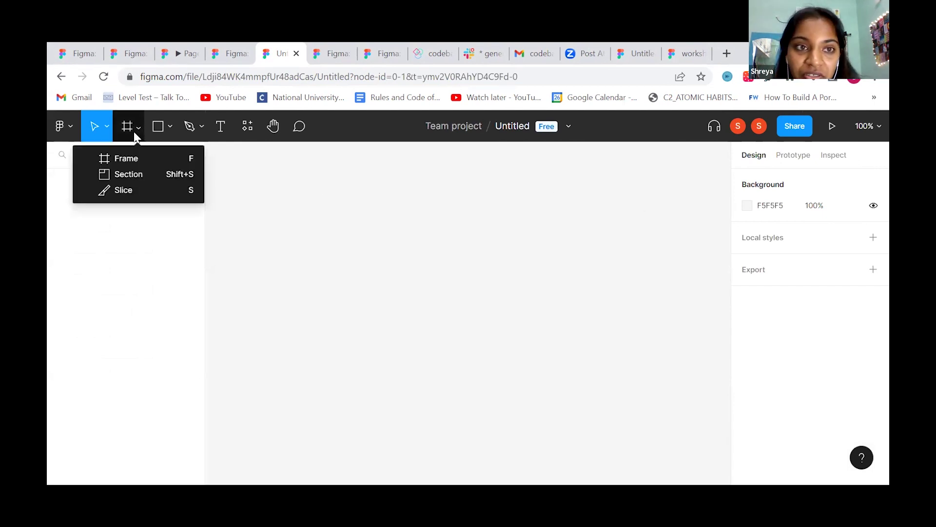
pyautogui.click(126, 158)
pyautogui.moveTo(330, 192); pyautogui.dragTo(574, 328)
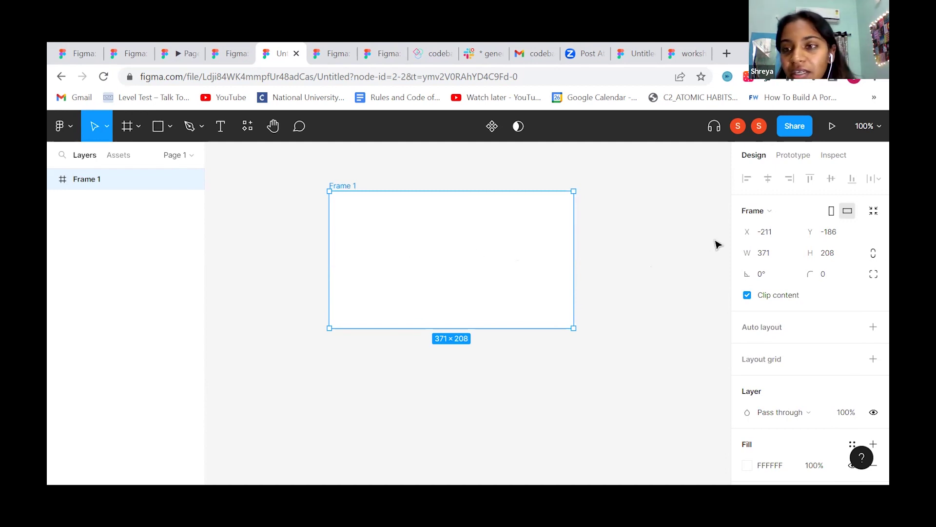
pyautogui.press('Delete')
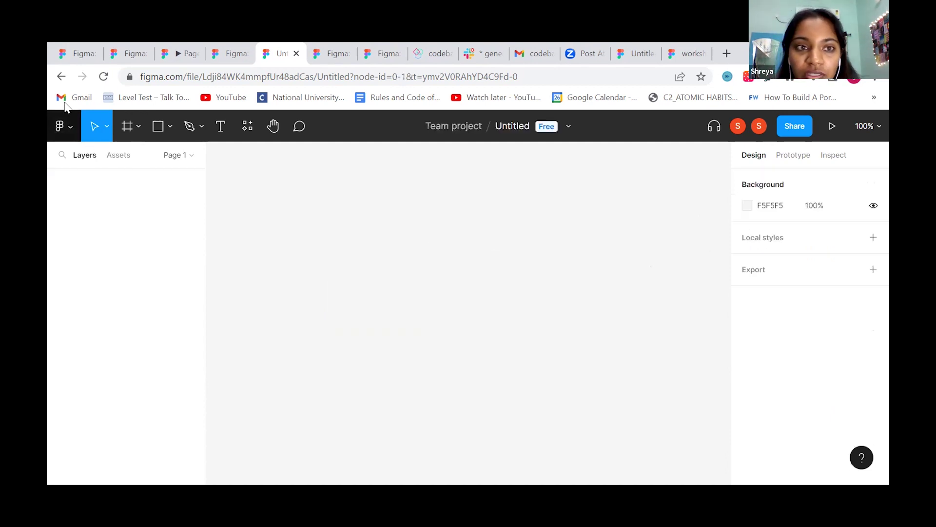
# Add a frame to the empty page using the Slide 16:9 presentation preset
pyautogui.click(127, 128)
pyautogui.click(136, 128)
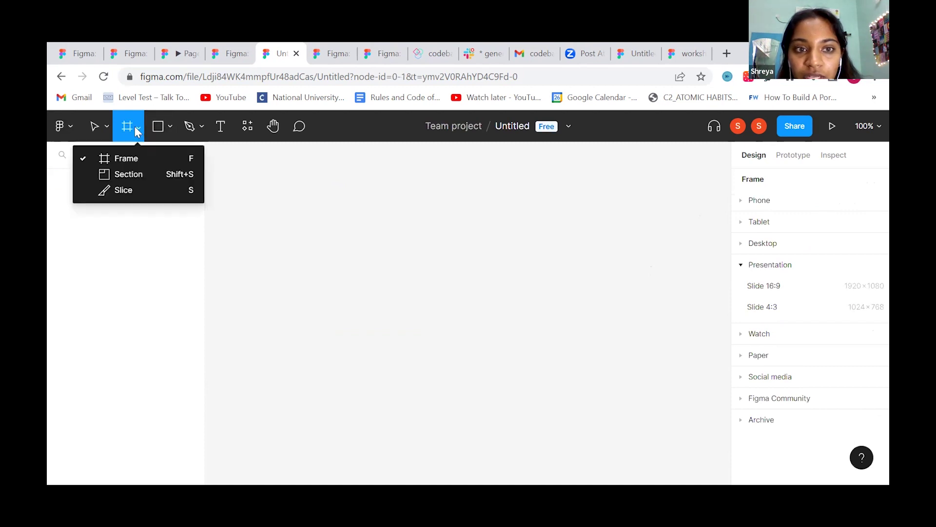
pyautogui.click(135, 161)
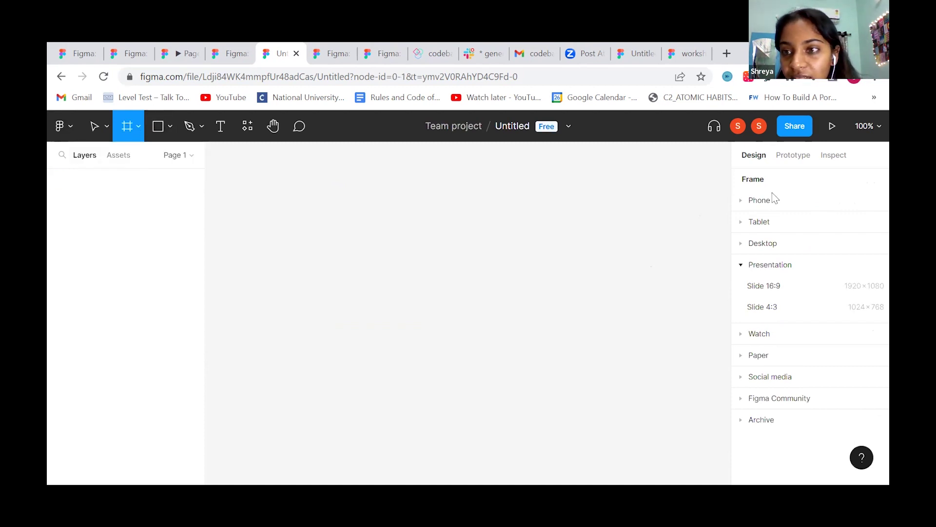
pyautogui.click(764, 287)
pyautogui.scroll(-5, 495, 253)
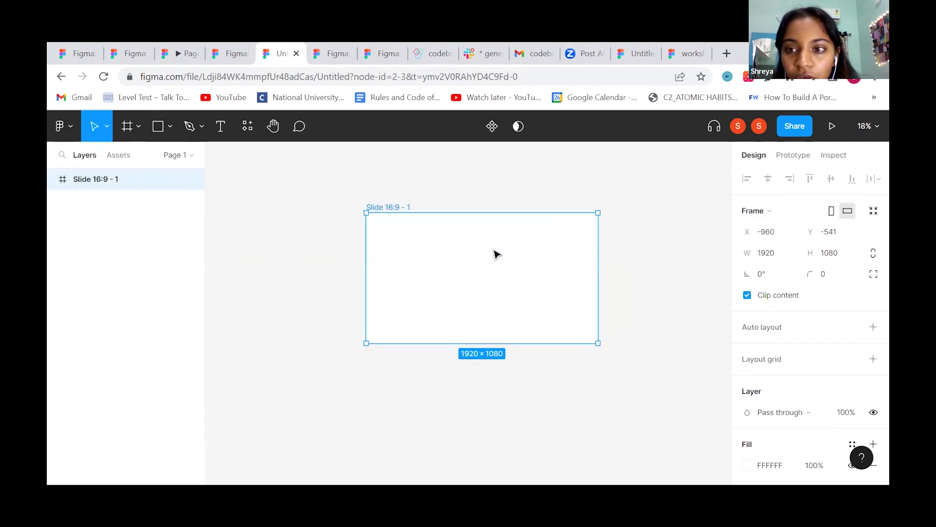
# Add a second frame beside the slide using the Instagram story preset for social media
pyautogui.click(127, 126)
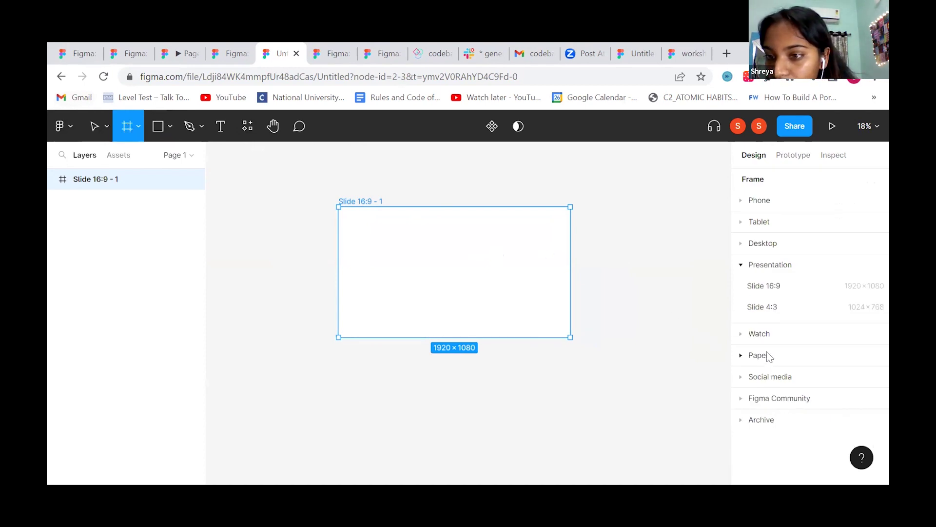
pyautogui.click(752, 377)
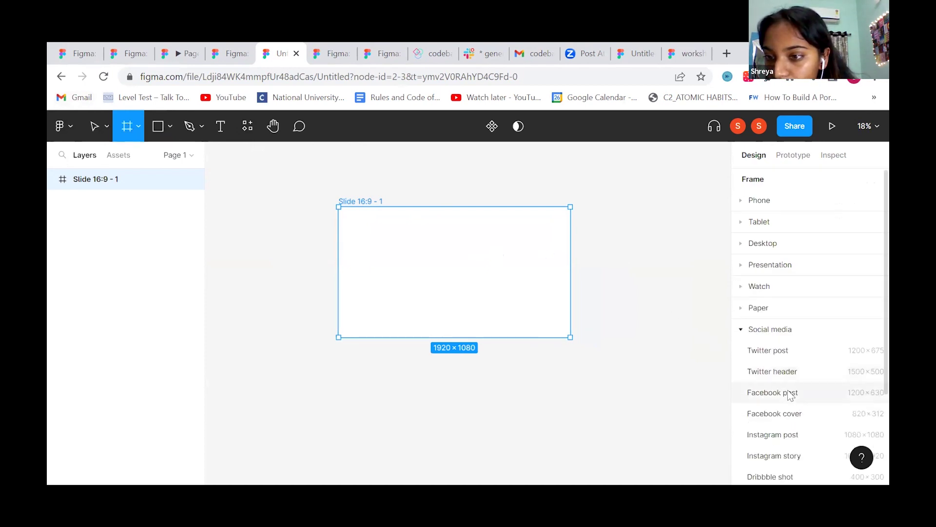
pyautogui.scroll(-4, 787, 390)
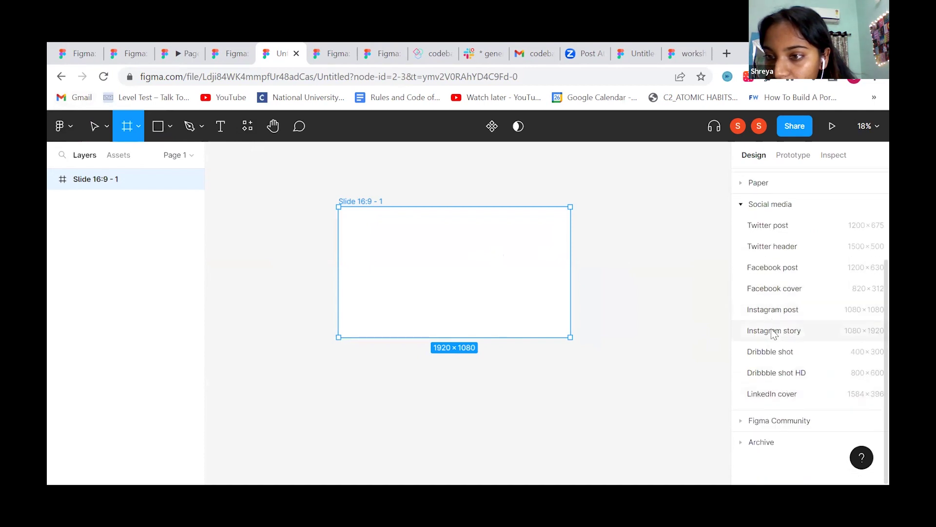
pyautogui.click(776, 339)
pyautogui.moveTo(650, 307); pyautogui.dragTo(672, 304)
pyautogui.hscroll(4, 672, 304)
pyautogui.hscroll(-1, 495, 288)
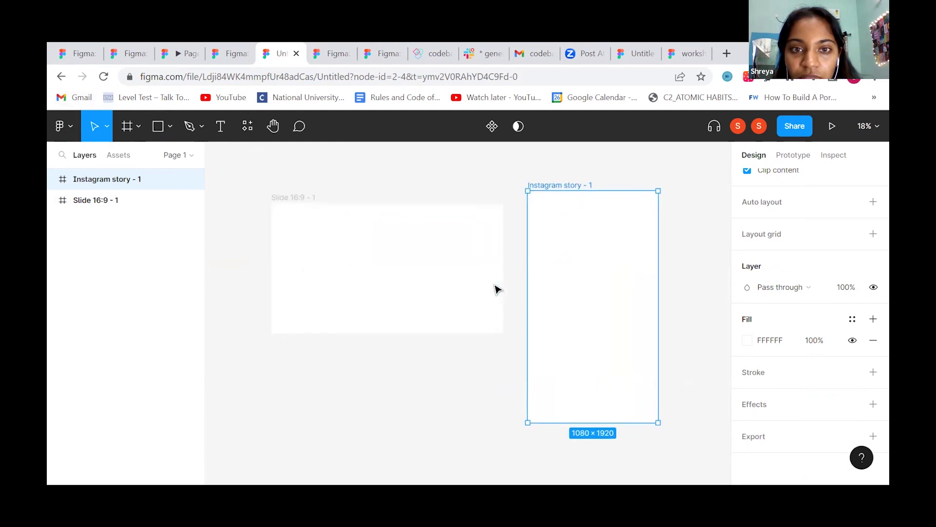
# Select the slide and Instagram story frames in turn to compare their layer entries with the canvas
pyautogui.click(388, 265)
pyautogui.scroll(1, 307, 220)
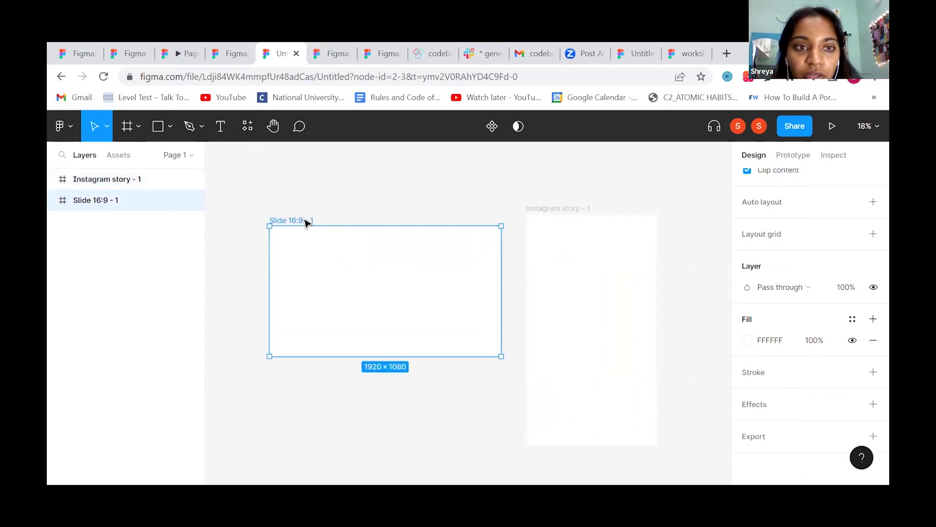
pyautogui.scroll(2, 306, 222)
pyautogui.scroll(-1, 293, 234)
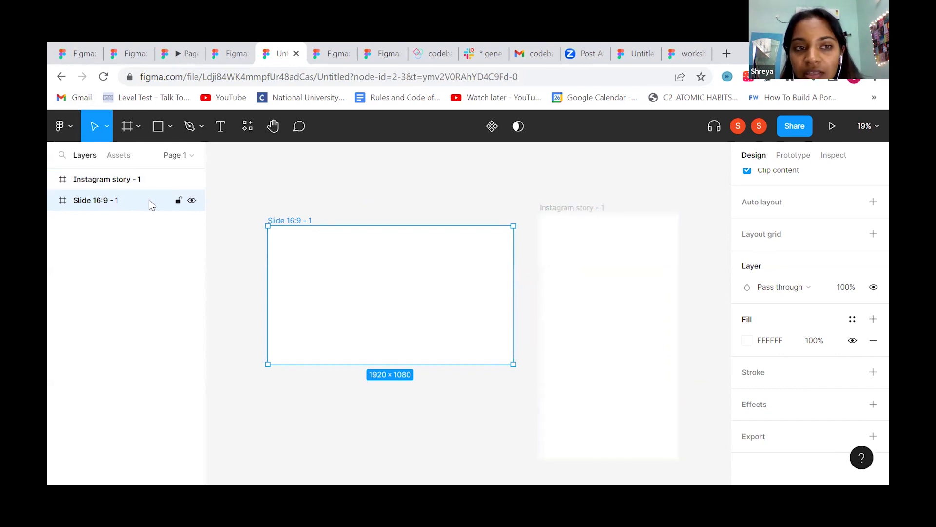
pyautogui.click(132, 178)
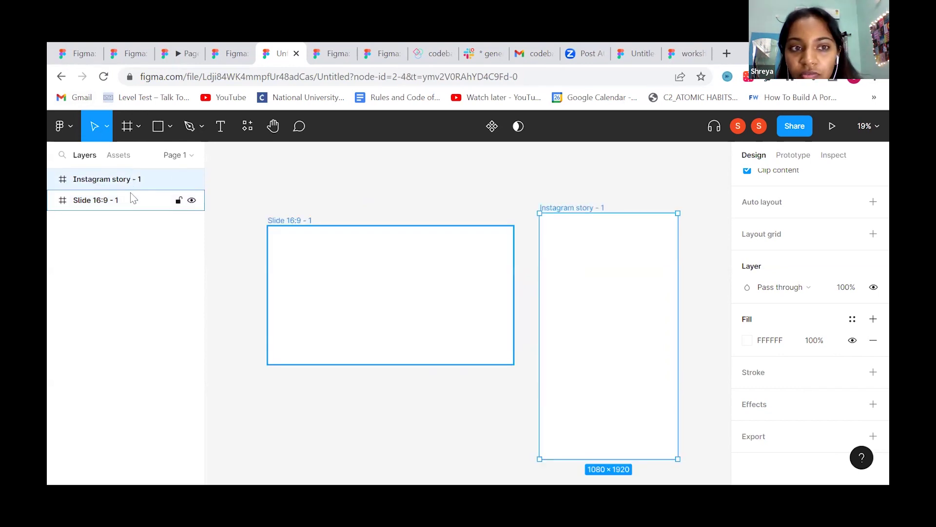
pyautogui.click(130, 199)
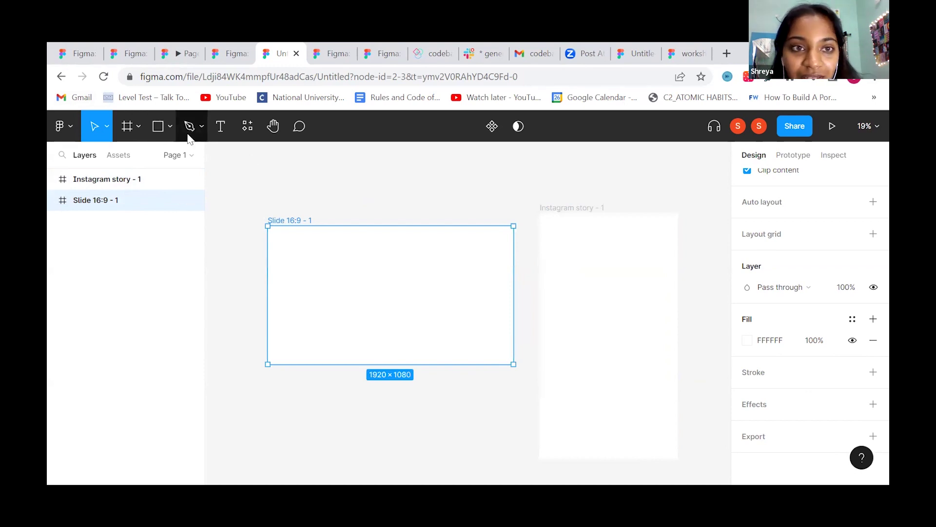
# Draw a rectangle about 751 × 427 in the Slide 16:9 frame and move it to about X 80, Y 540
pyautogui.click(159, 127)
pyautogui.moveTo(285, 251); pyautogui.dragTo(381, 305)
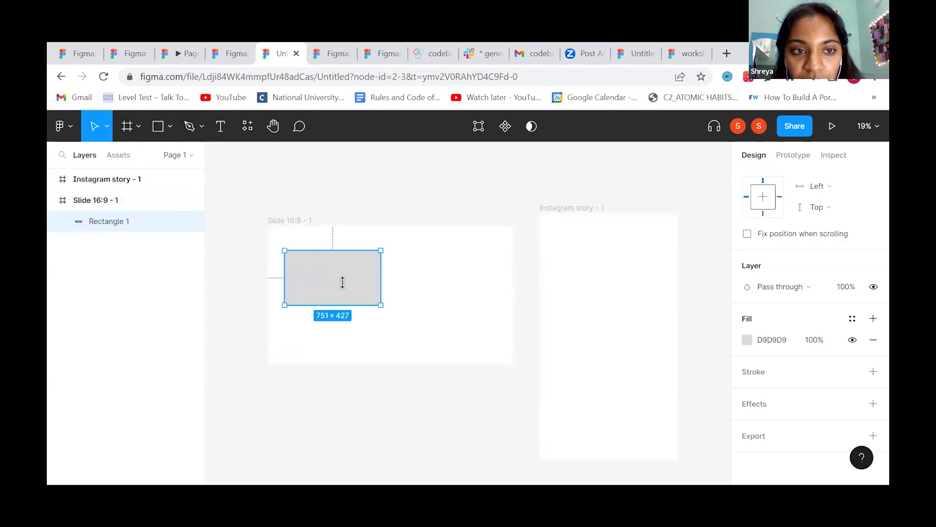
pyautogui.moveTo(341, 278); pyautogui.dragTo(334, 279)
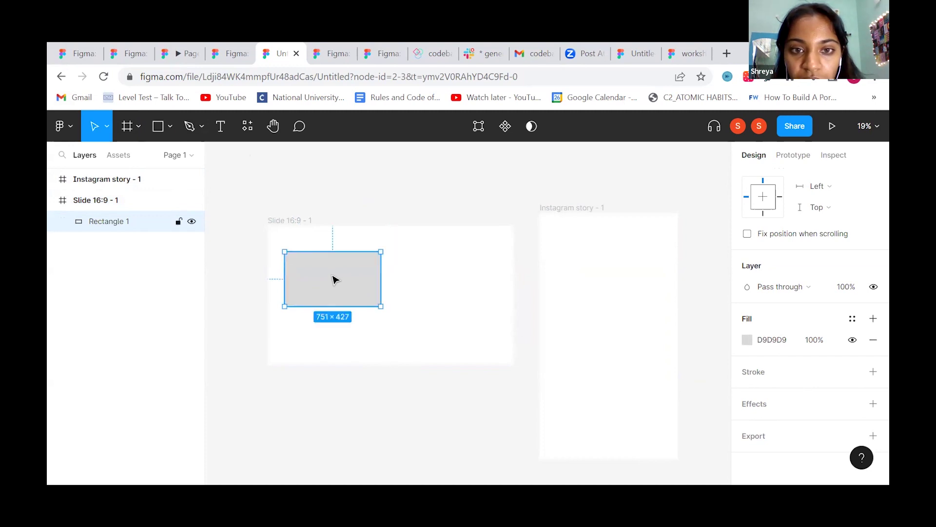
pyautogui.click(477, 286)
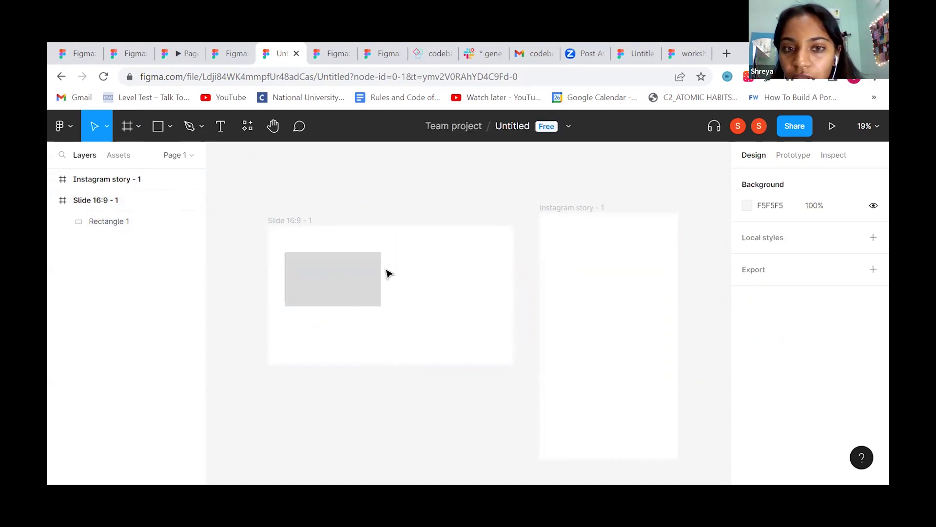
pyautogui.moveTo(347, 284); pyautogui.dragTo(327, 328)
pyautogui.scroll(-2, 467, 302)
pyautogui.hscroll(3, 444, 236)
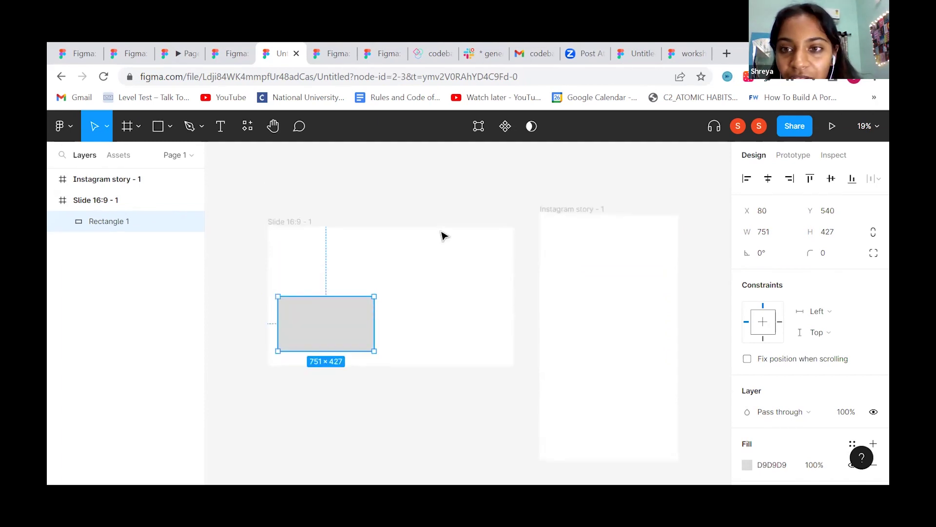
# Draw an ellipse about 668 × 618 in the upper part of the Instagram story frame
pyautogui.hscroll(2, 443, 236)
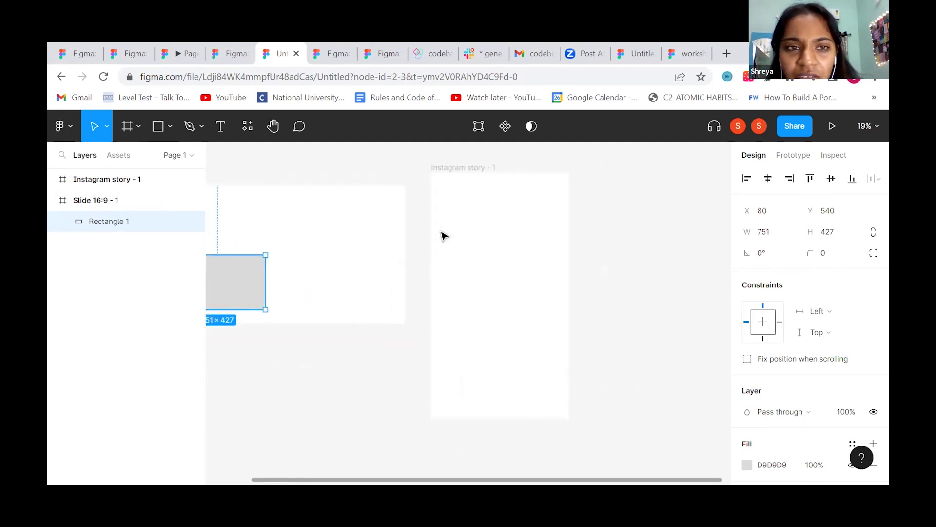
pyautogui.click(169, 127)
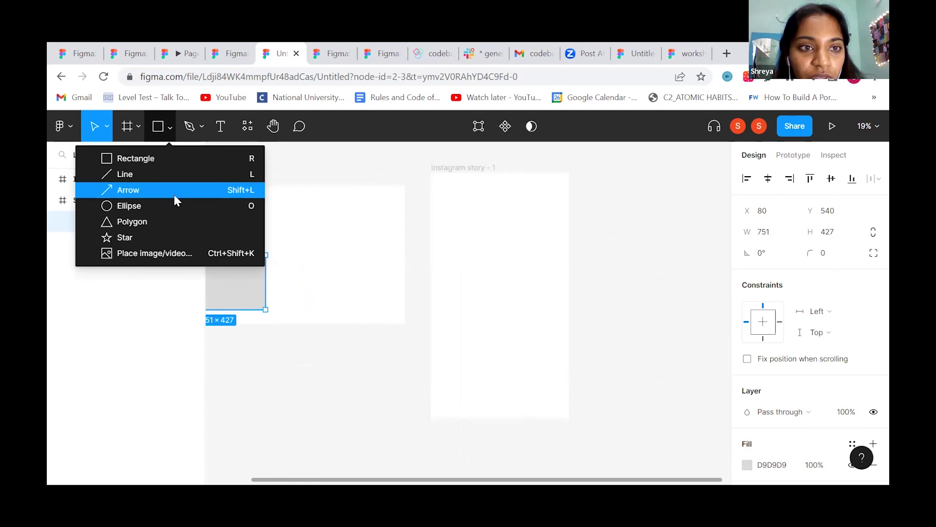
pyautogui.click(176, 210)
pyautogui.moveTo(465, 202)
pyautogui.mouseDown()
pyautogui.moveTo(552, 289)
pyautogui.moveTo(551, 281)
pyautogui.mouseUp()
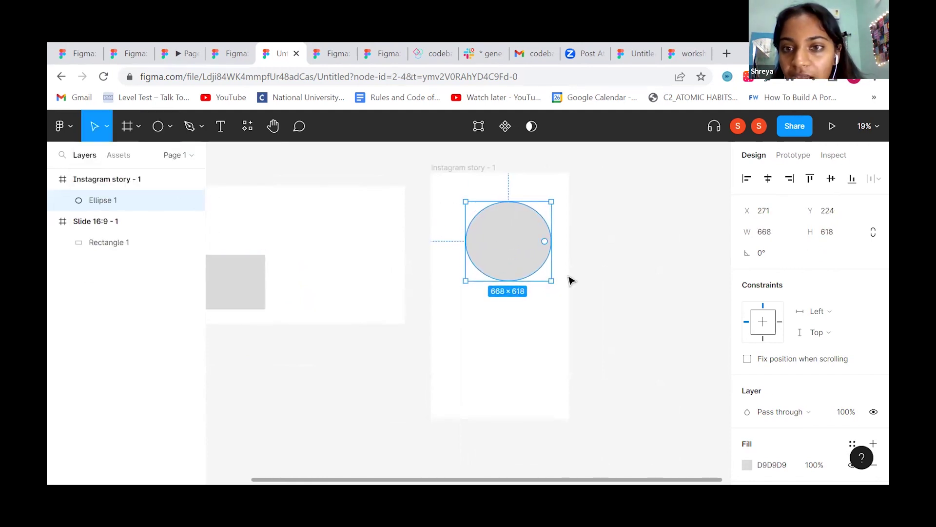
pyautogui.scroll(-3, 631, 272)
pyautogui.scroll(4, 632, 272)
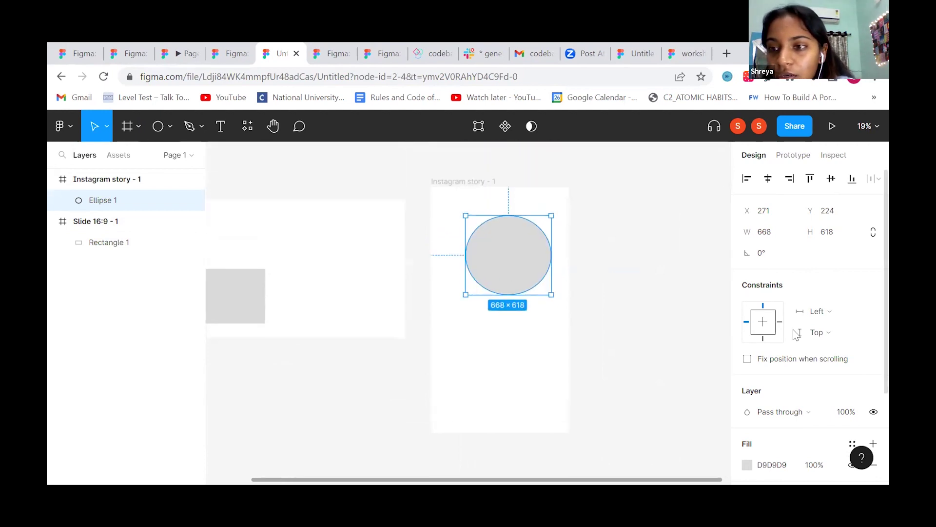
pyautogui.scroll(-3, 796, 337)
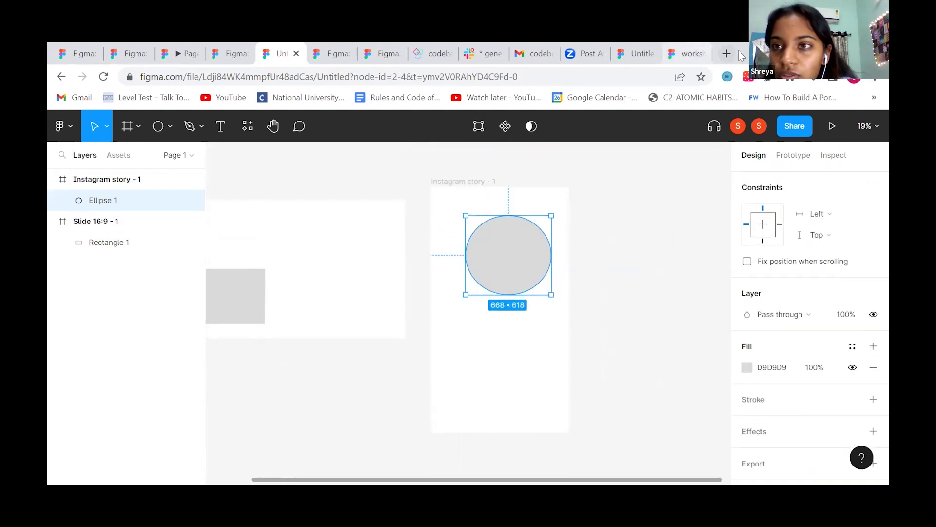
# Search Google for "student" in a new browser tab and open the image results
pyautogui.hotkey('ctrl', 't')
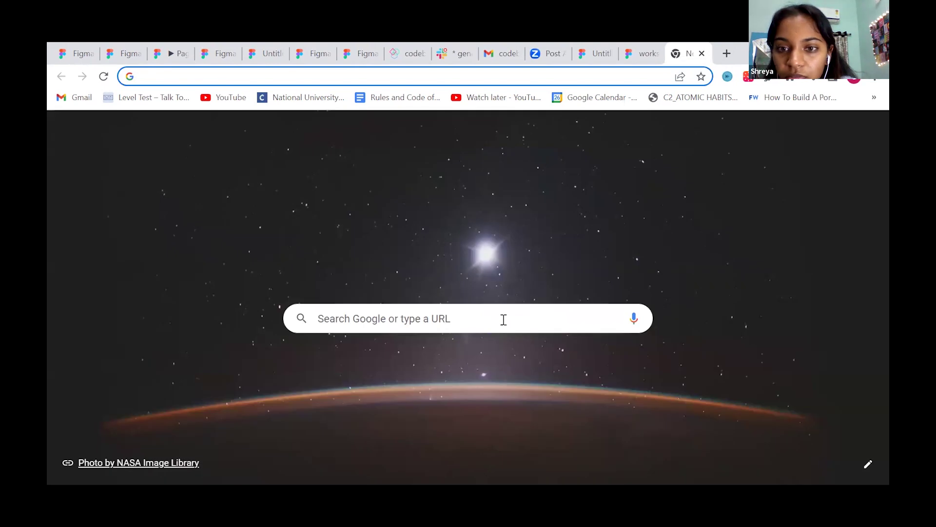
pyautogui.click(503, 318)
pyautogui.write('im')
pyautogui.press('BackSpace')
pyautogui.press('BackSpace')
pyautogui.write('student')
pyautogui.press('Return')
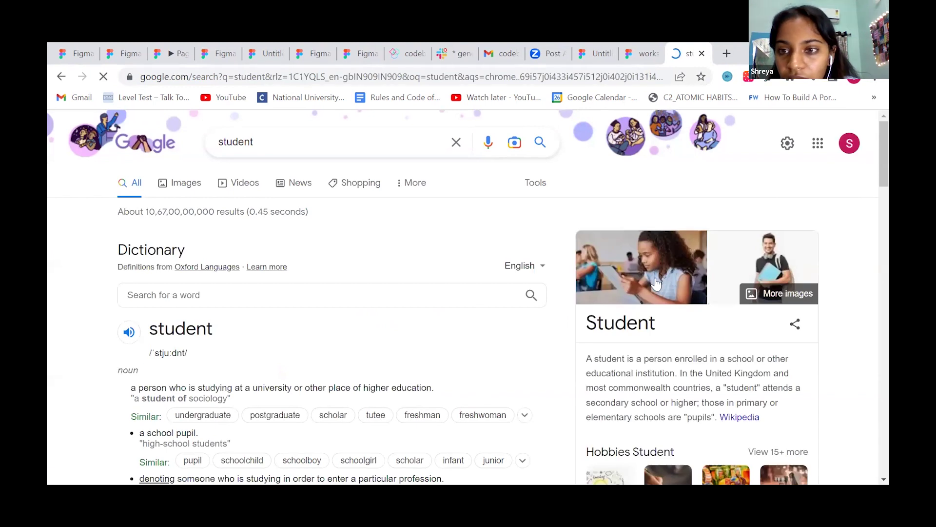
pyautogui.click(585, 306)
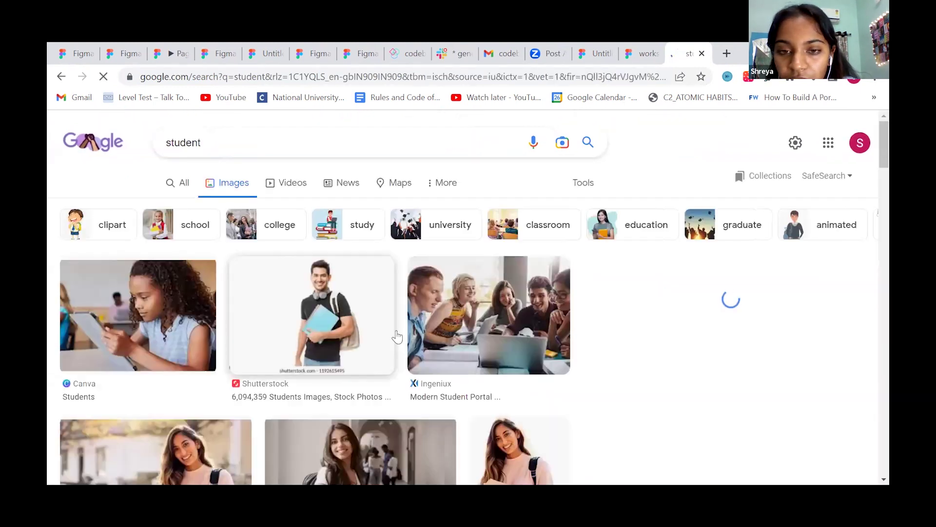
# Open the Gallup photo of a student holding books and copy the image
pyautogui.scroll(-5, 526, 367)
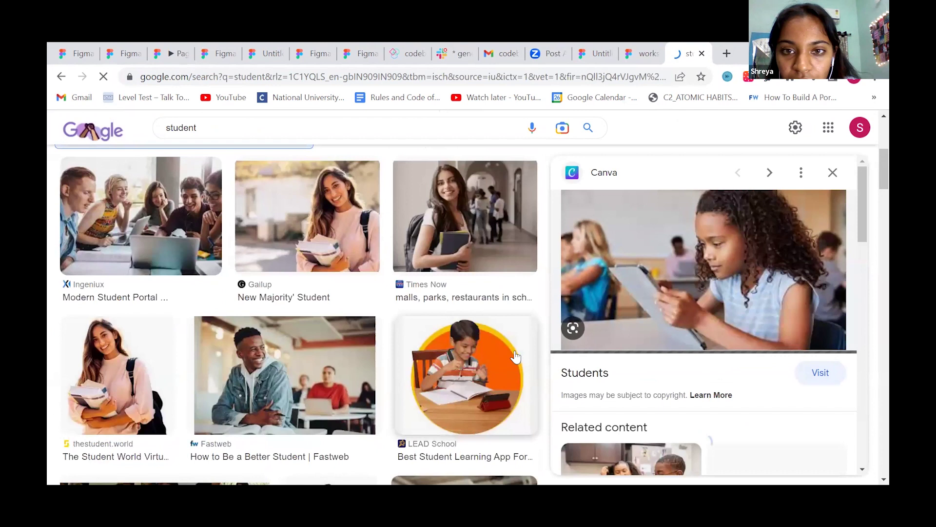
pyautogui.click(368, 234)
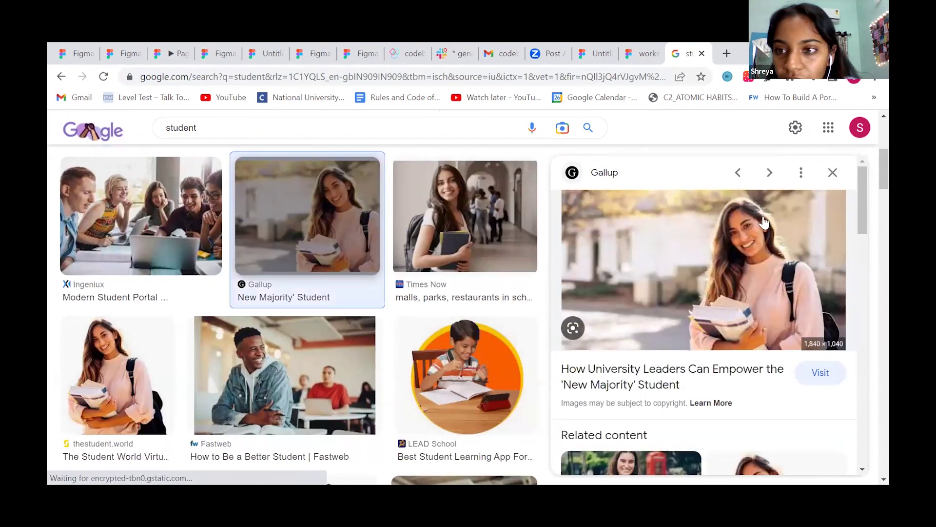
pyautogui.rightClick(718, 246)
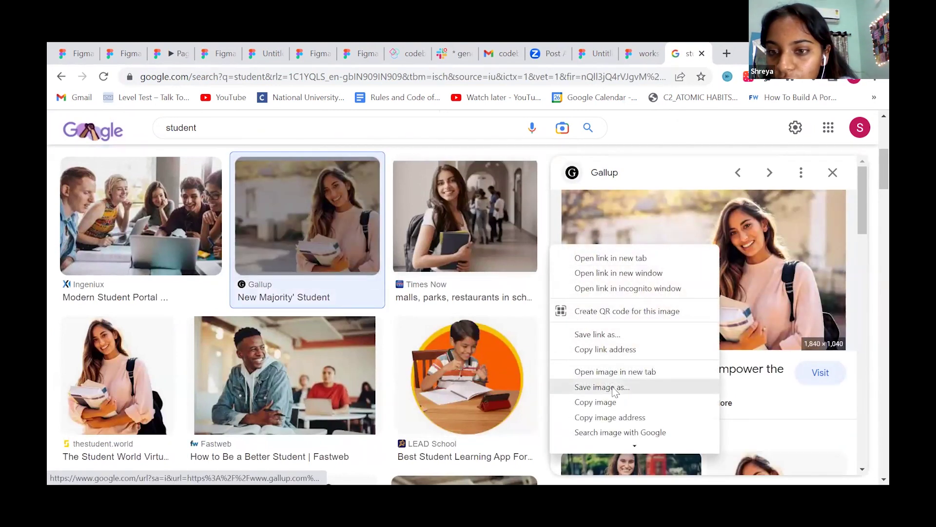
pyautogui.click(611, 403)
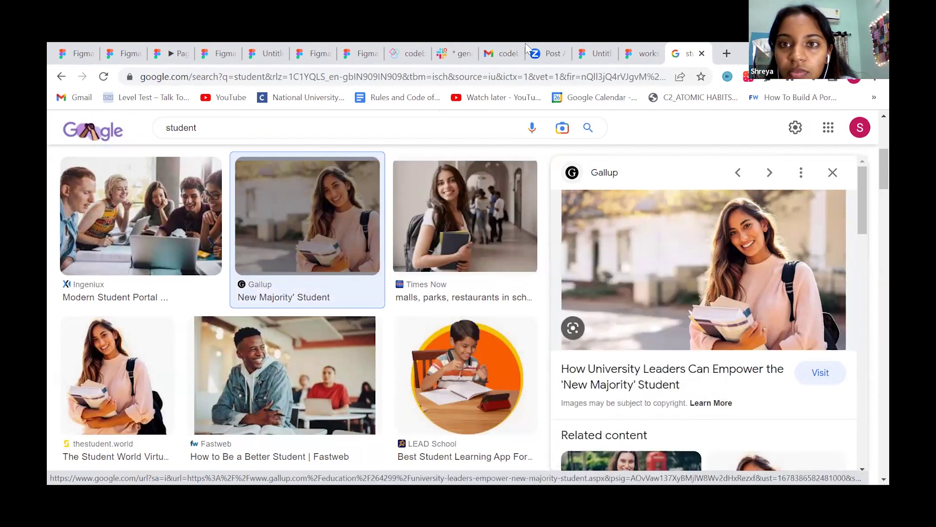
pyautogui.click(643, 54)
pyautogui.click(596, 55)
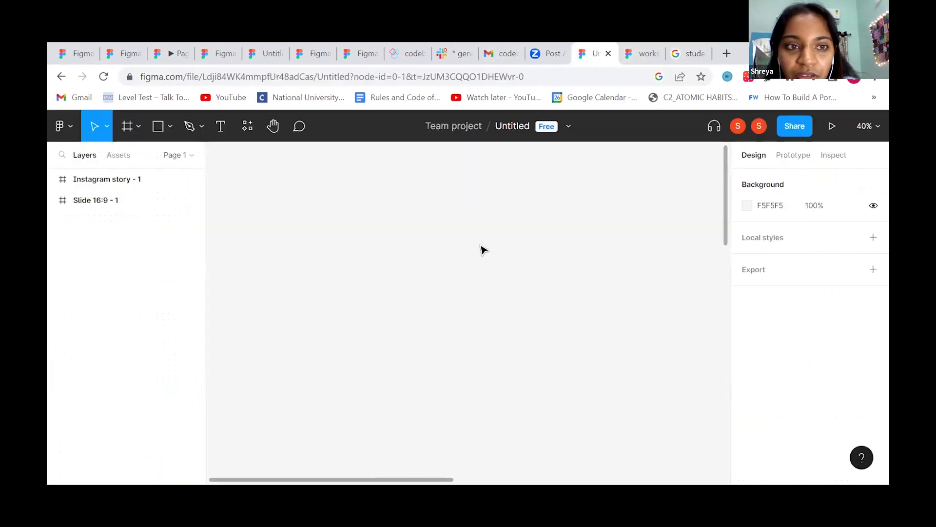
pyautogui.scroll(-5, 480, 249)
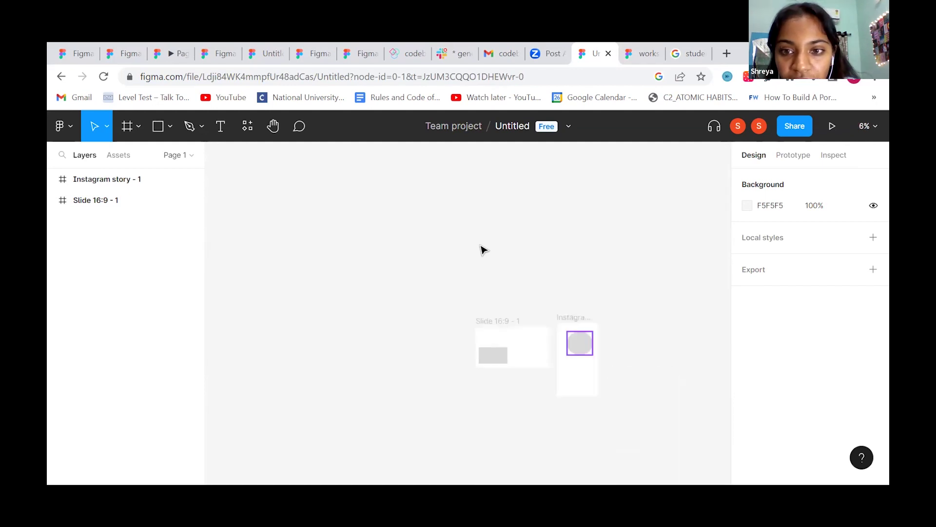
pyautogui.scroll(-2, 482, 250)
pyautogui.hscroll(2, 481, 250)
pyautogui.scroll(3, 355, 256)
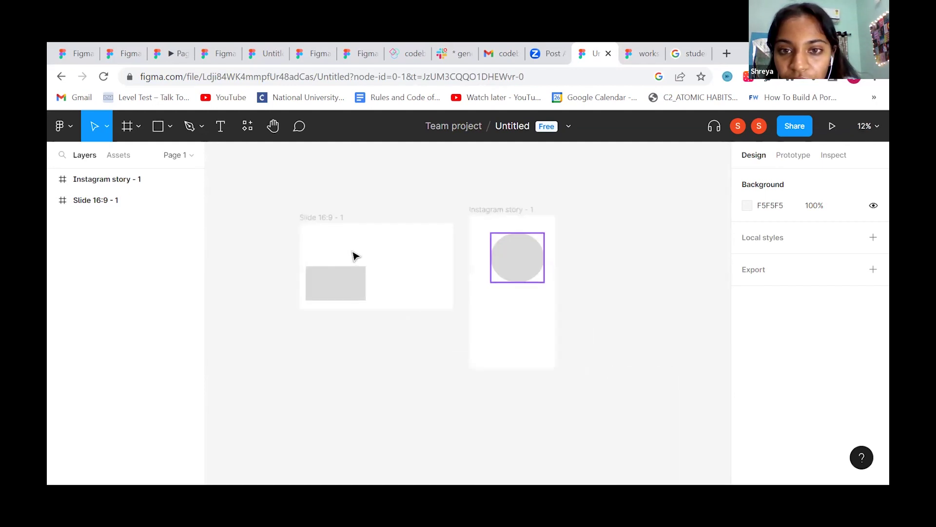
pyautogui.hscroll(2, 575, 268)
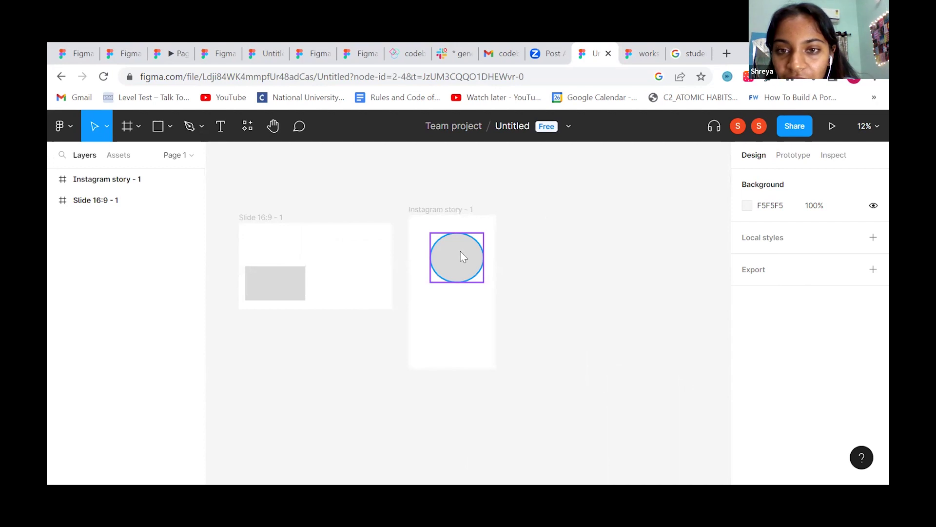
pyautogui.rightClick(463, 257)
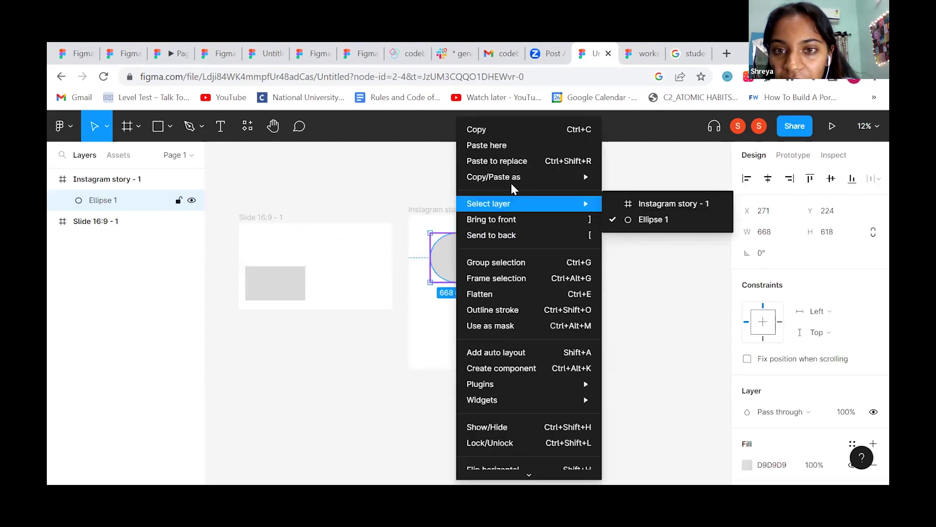
pyautogui.click(500, 129)
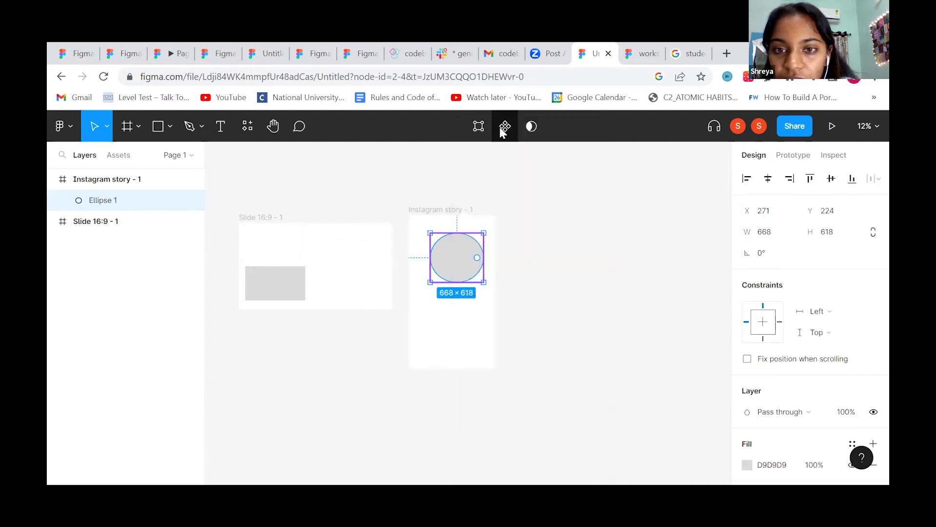
pyautogui.rightClick(463, 257)
pyautogui.click(498, 146)
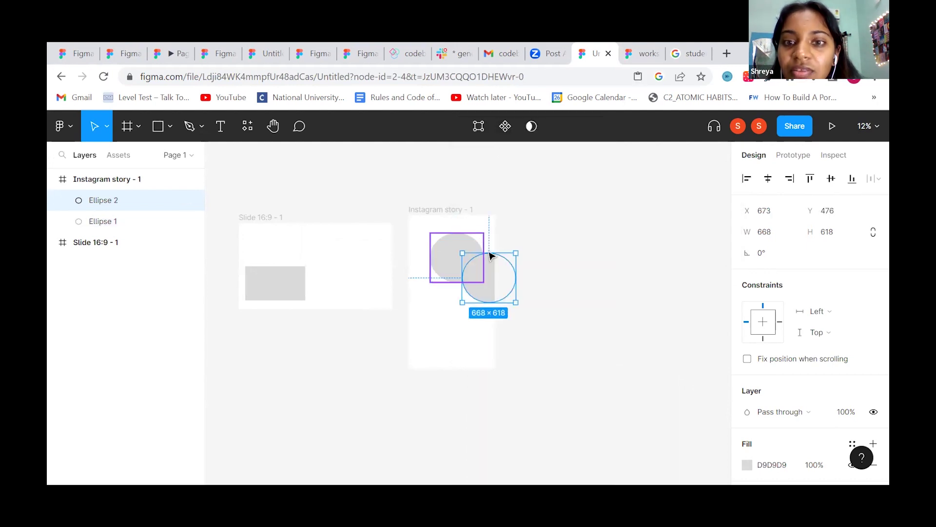
pyautogui.moveTo(493, 292); pyautogui.dragTo(646, 279)
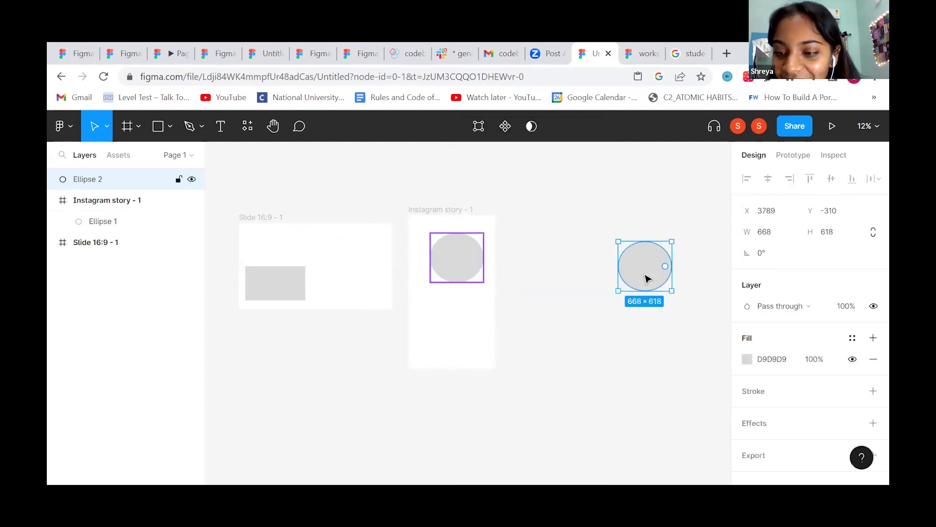
pyautogui.press('Delete')
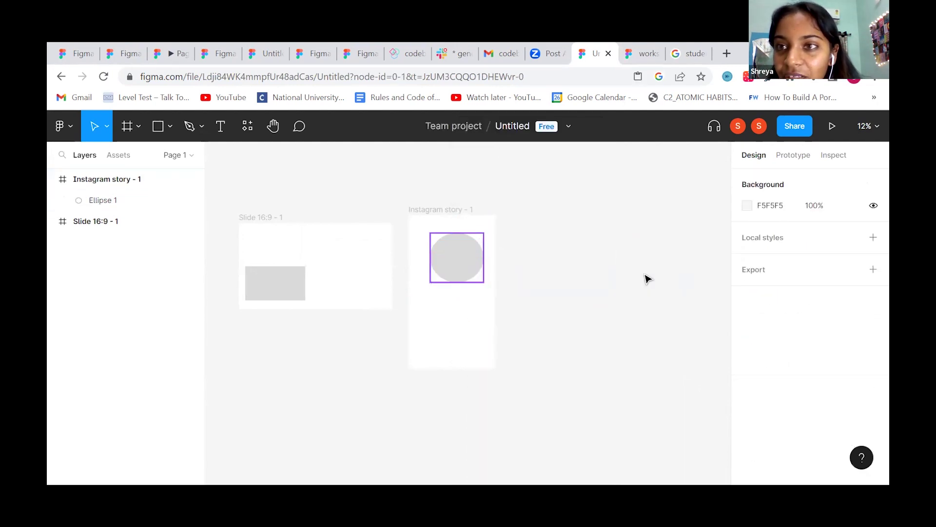
# Copy the Gallup photo of the student holding books from the Google image results again
pyautogui.click(687, 48)
pyautogui.rightClick(696, 218)
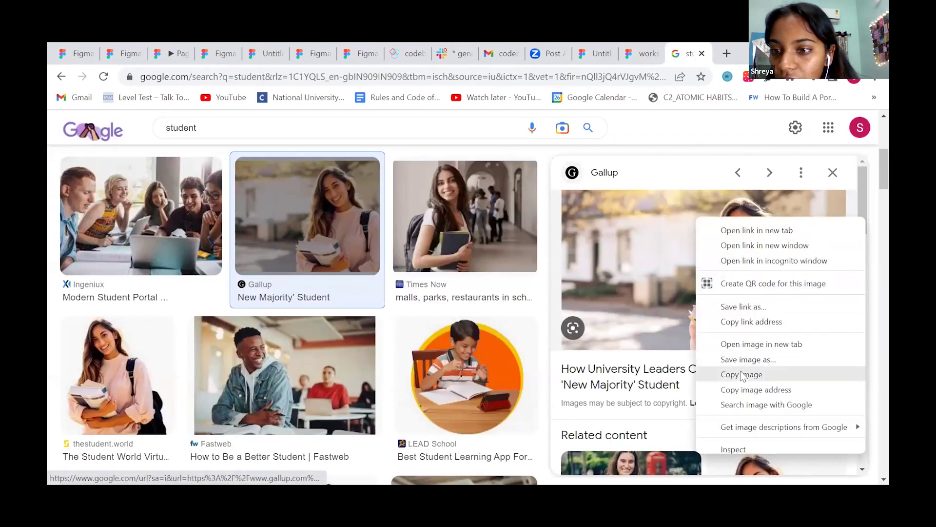
pyautogui.click(595, 53)
# Paste the photo into the Instagram story frame's ellipse in the Figma file and move the ellipse to X 206
pyautogui.click(595, 53)
pyautogui.click(453, 256)
pyautogui.rightClick(450, 251)
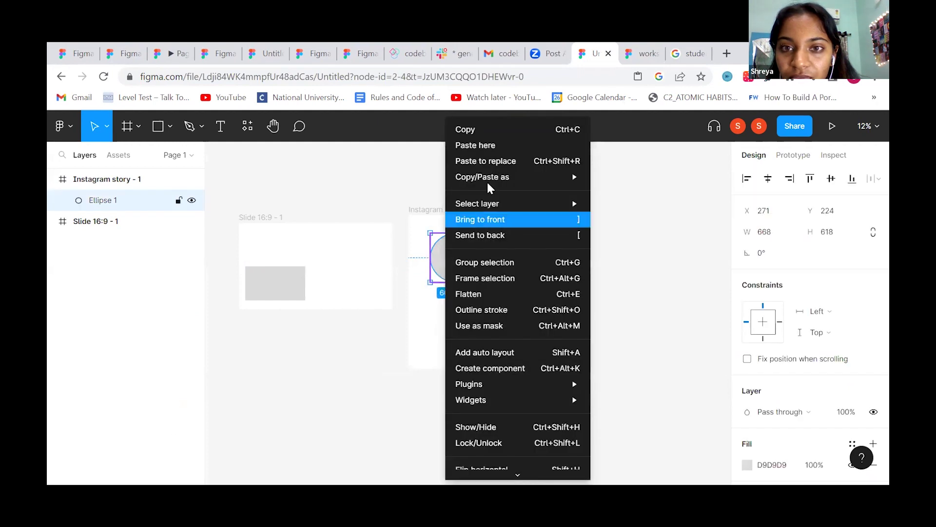
pyautogui.click(492, 143)
pyautogui.moveTo(466, 266); pyautogui.dragTo(461, 266)
pyautogui.scroll(5, 461, 266)
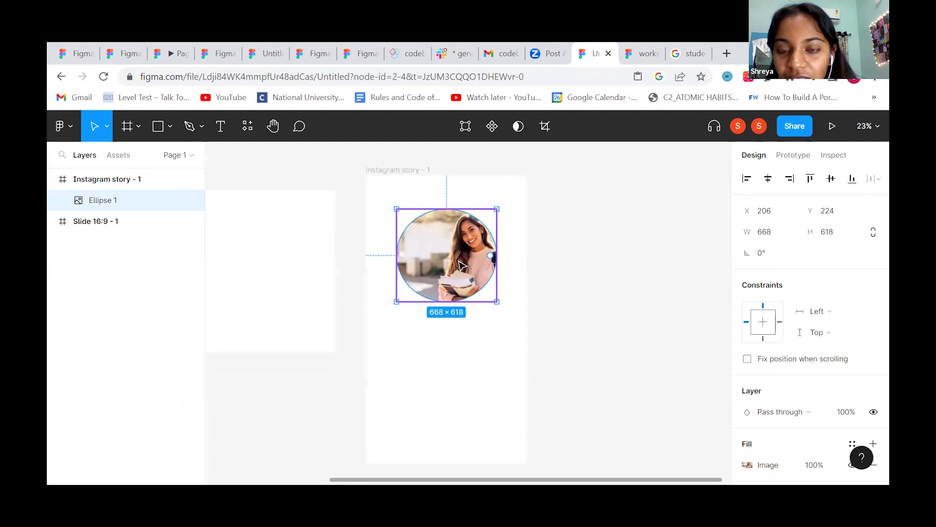
# Try the Crop and Fit modes on the ellipse's image fill and leave it set to Crop
pyautogui.scroll(-3, 777, 385)
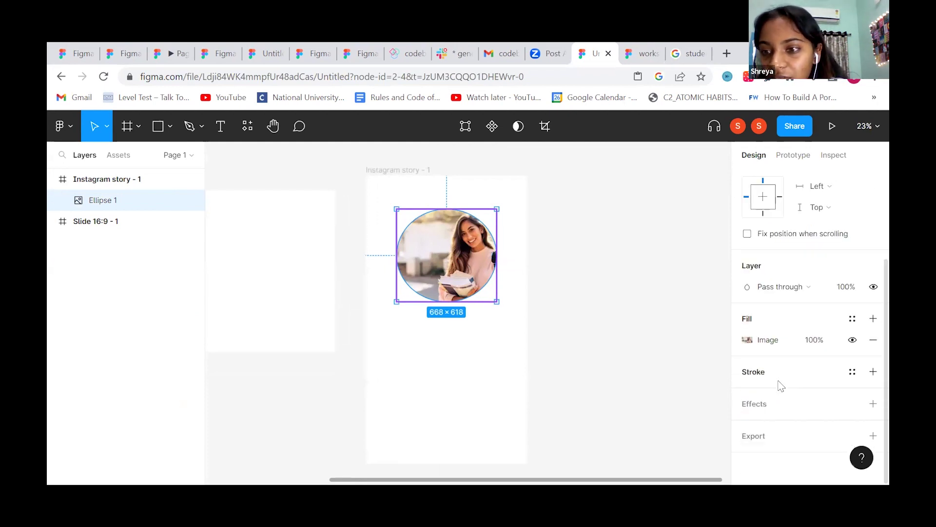
pyautogui.click(747, 340)
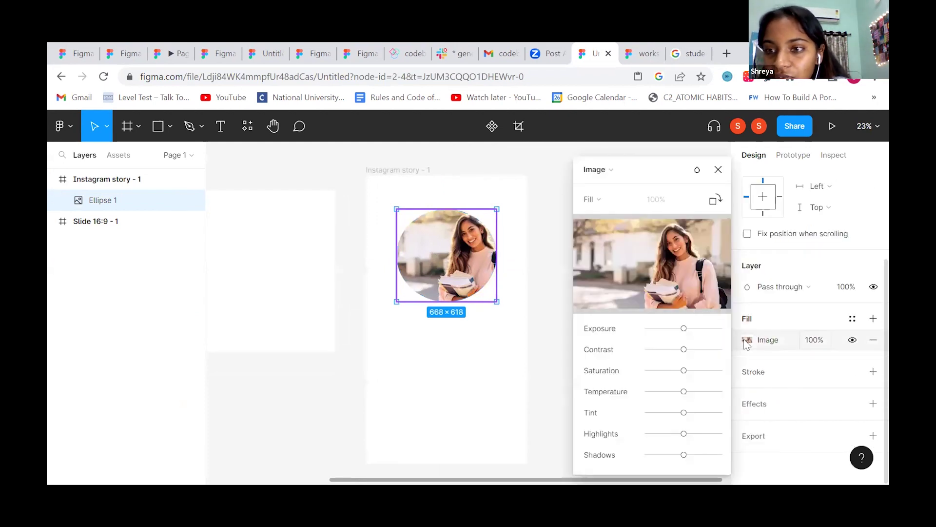
pyautogui.click(594, 197)
pyautogui.click(608, 232)
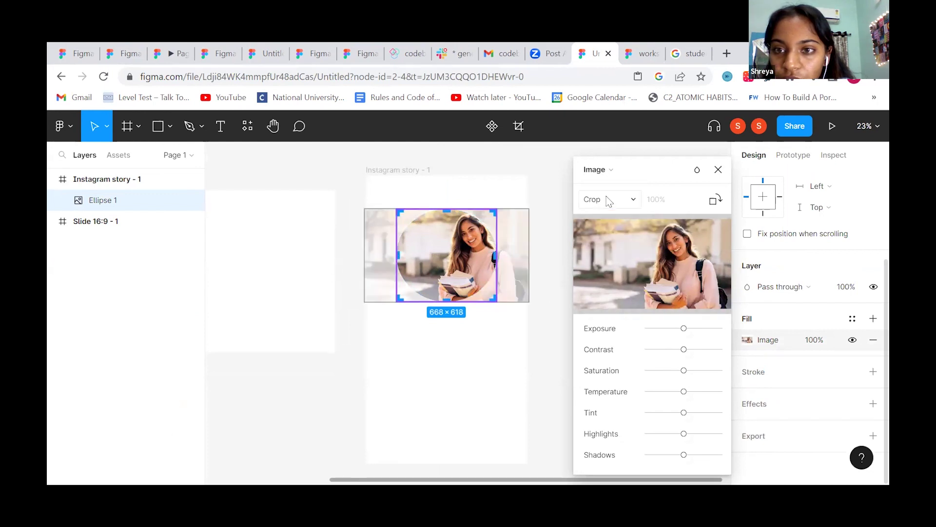
pyautogui.click(608, 200)
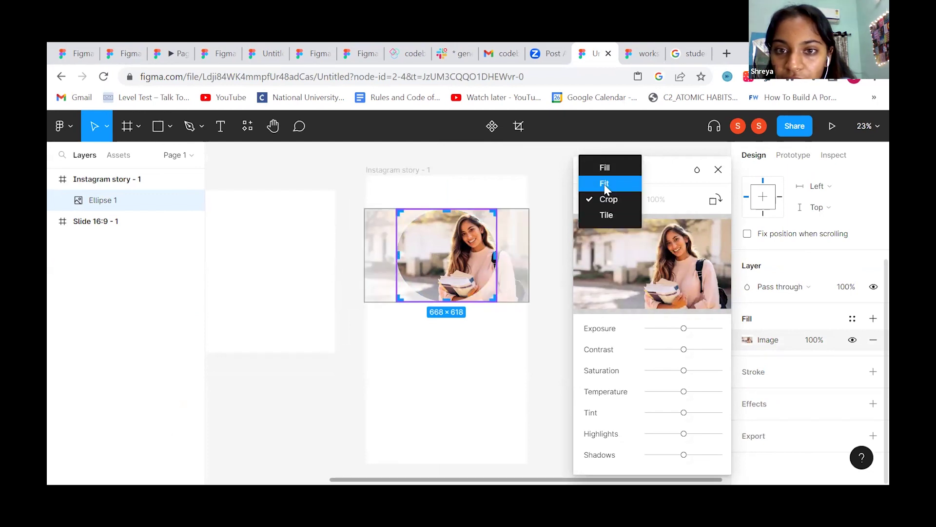
pyautogui.click(604, 184)
pyautogui.click(603, 199)
pyautogui.click(601, 220)
# Crop the ellipse to about 334 × 354 around the student and reposition the photo inside it
pyautogui.moveTo(453, 266)
pyautogui.mouseDown()
pyautogui.moveTo(438, 265)
pyautogui.moveTo(447, 263)
pyautogui.mouseUp()
pyautogui.scroll(5, 446, 264)
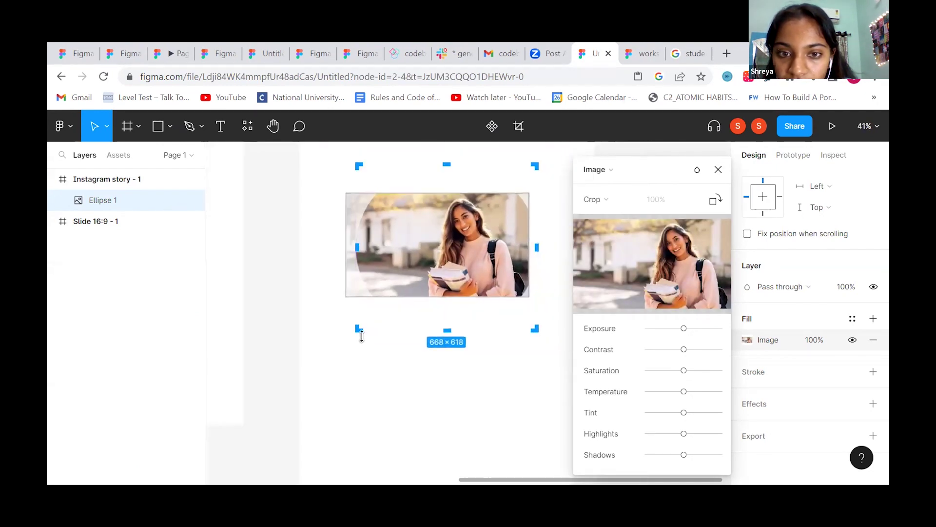
pyautogui.moveTo(390, 297); pyautogui.dragTo(435, 264)
pyautogui.moveTo(475, 240); pyautogui.dragTo(491, 212)
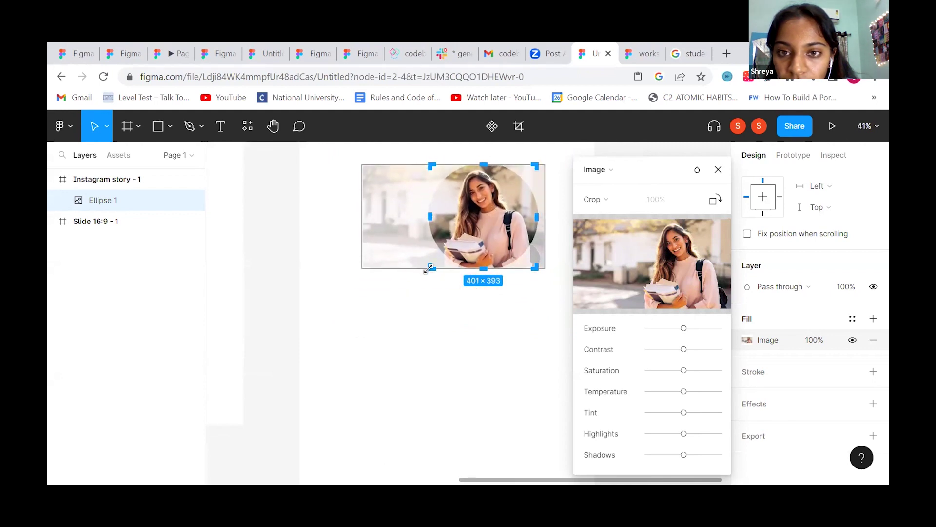
pyautogui.moveTo(429, 268); pyautogui.dragTo(449, 257)
pyautogui.moveTo(494, 218); pyautogui.dragTo(504, 217)
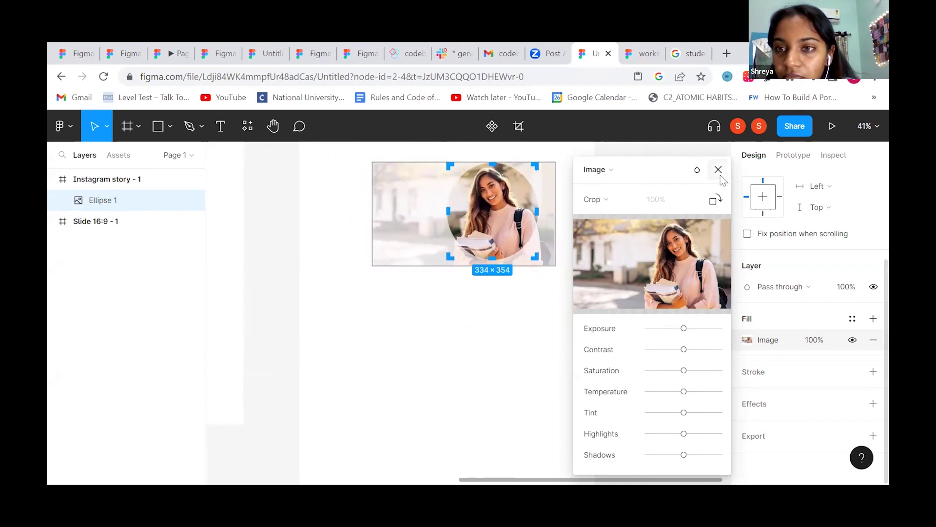
pyautogui.click(456, 401)
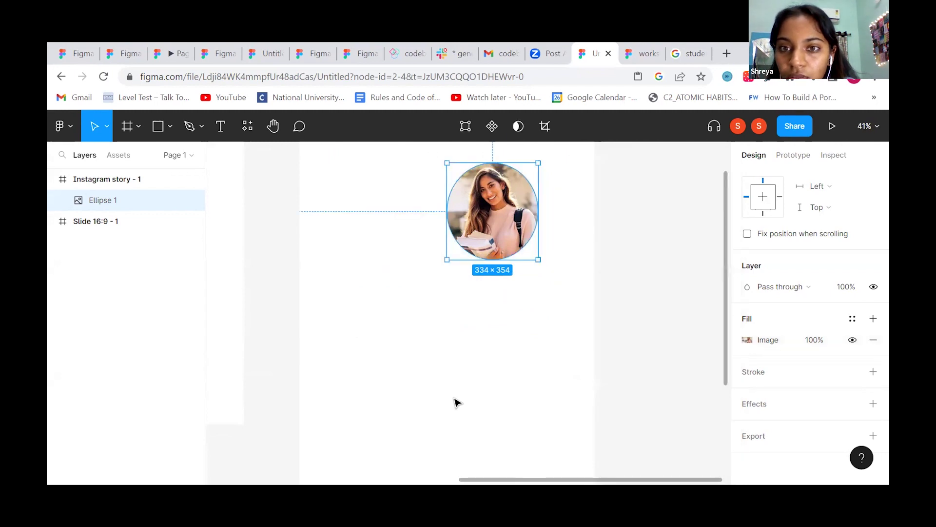
# Move the cropped photo ellipse to the horizontal centre of the Instagram story frame, near its upper edge
pyautogui.scroll(2, 456, 401)
pyautogui.scroll(-3, 455, 401)
pyautogui.moveTo(465, 340); pyautogui.dragTo(440, 334)
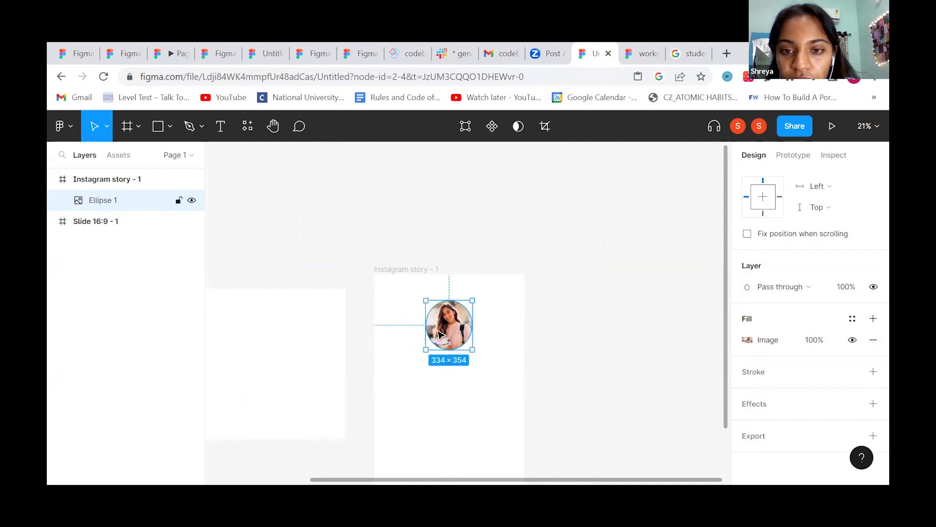
pyautogui.scroll(-3, 439, 335)
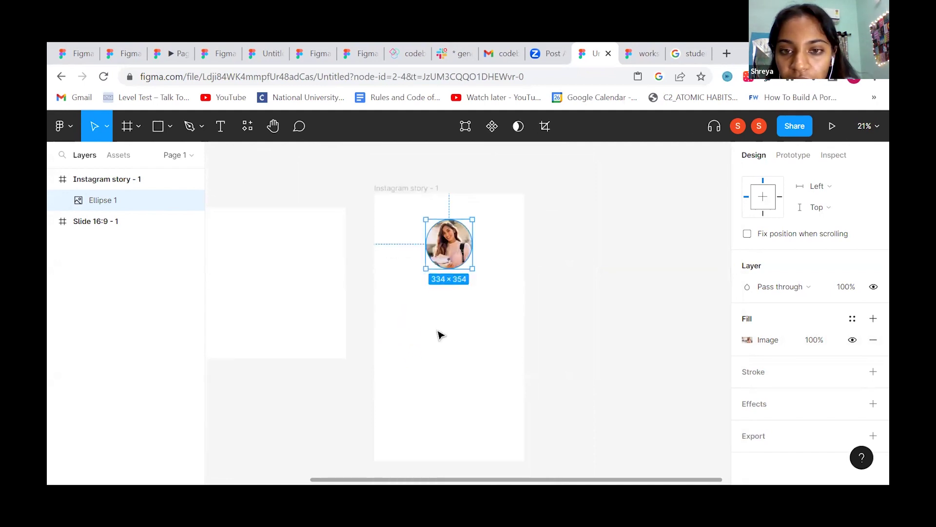
# Start a text layer below the photo in the Instagram story frame and set its font size to 64
pyautogui.click(220, 126)
pyautogui.click(416, 275)
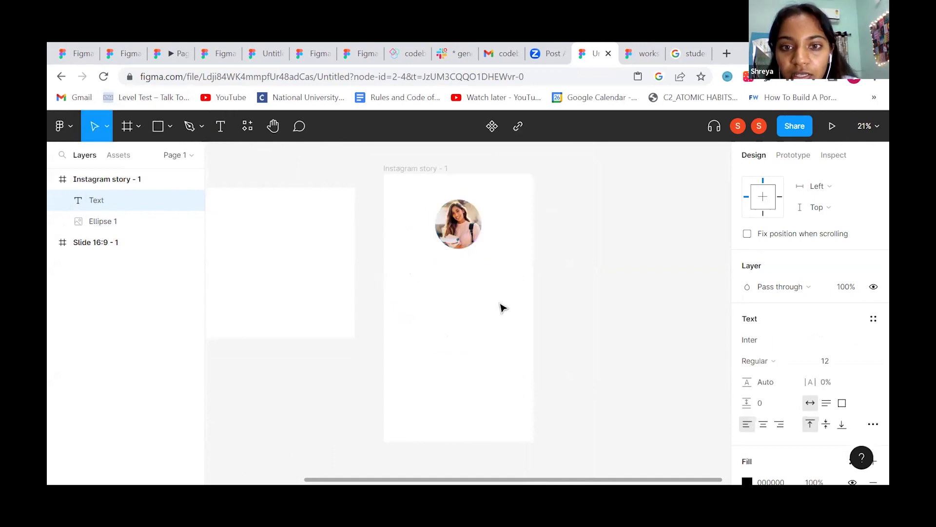
pyautogui.click(861, 362)
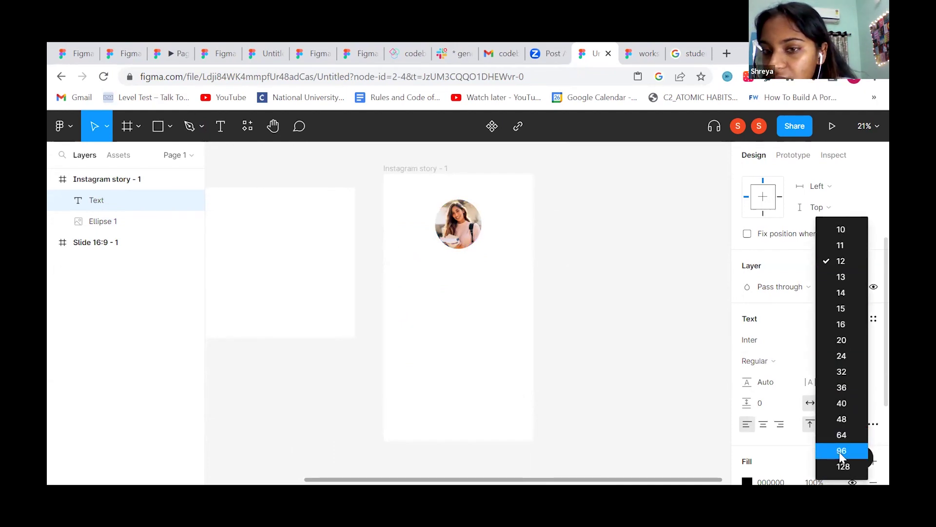
pyautogui.click(842, 451)
pyautogui.click(857, 361)
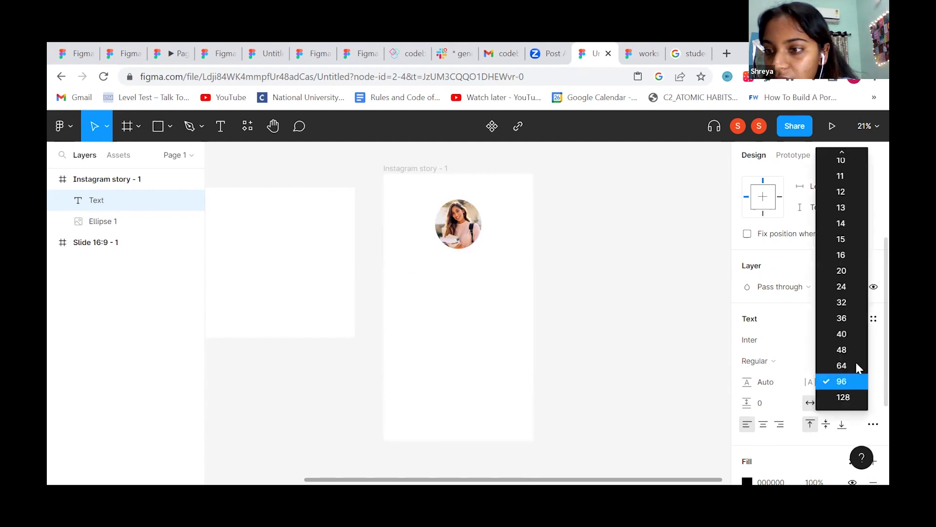
pyautogui.click(843, 366)
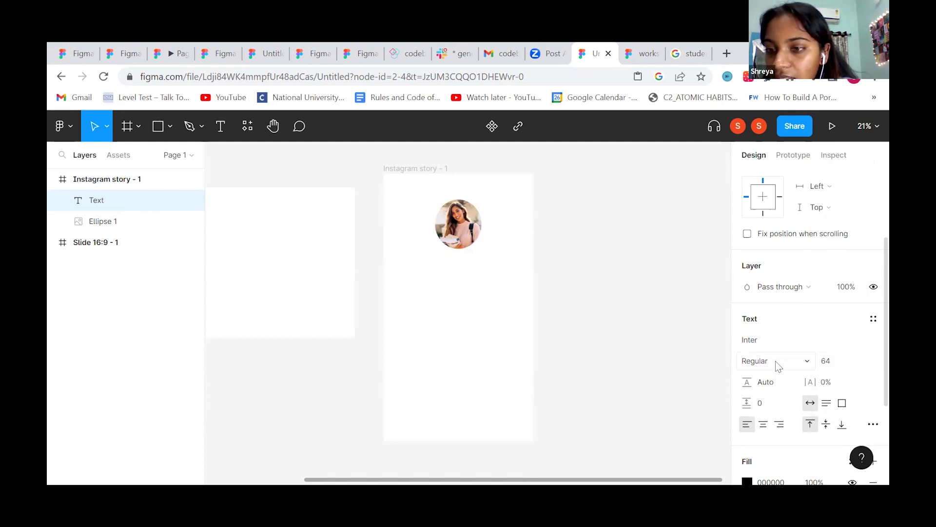
# Change the empty text layer's font to Poppins
pyautogui.click(755, 341)
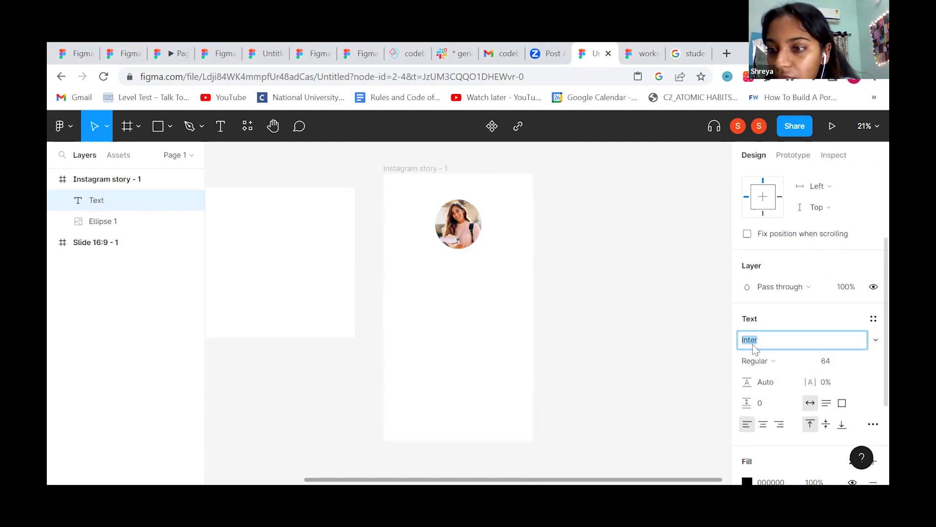
pyautogui.click(772, 346)
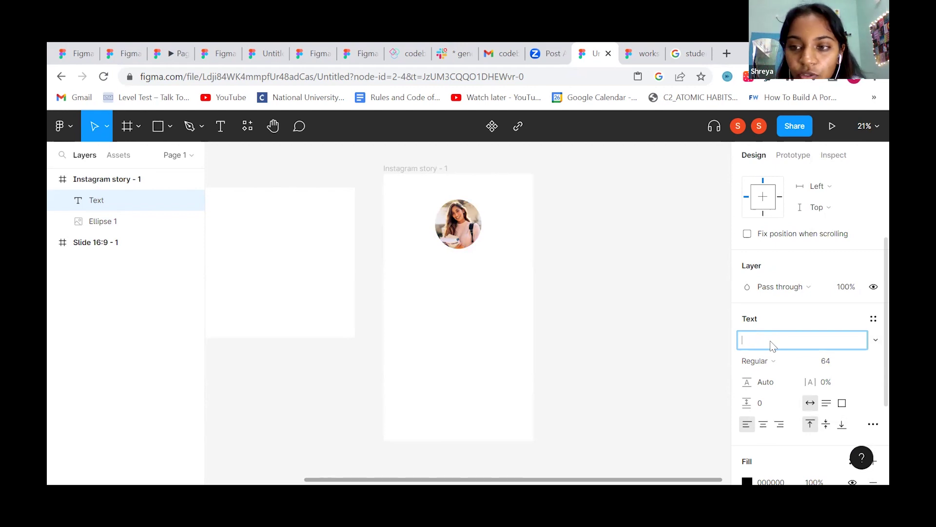
pyautogui.write('Poppins')
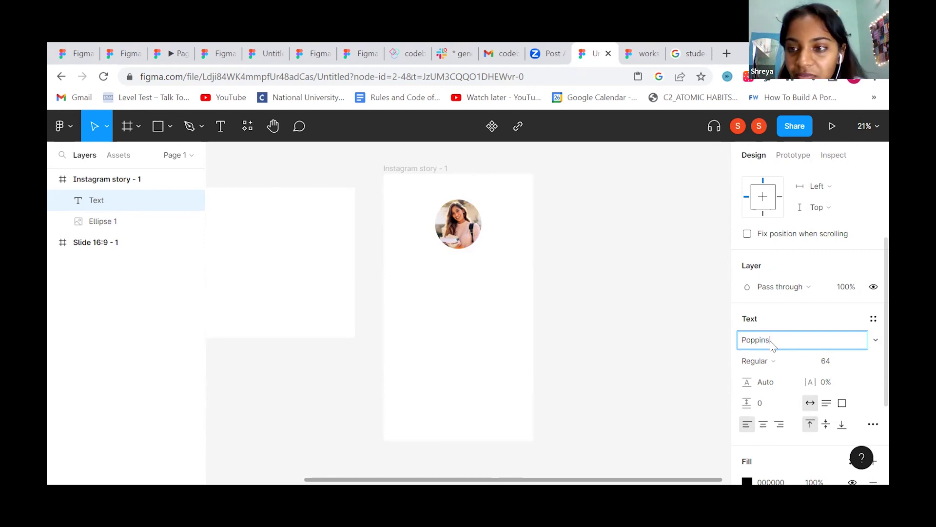
pyautogui.press('Return')
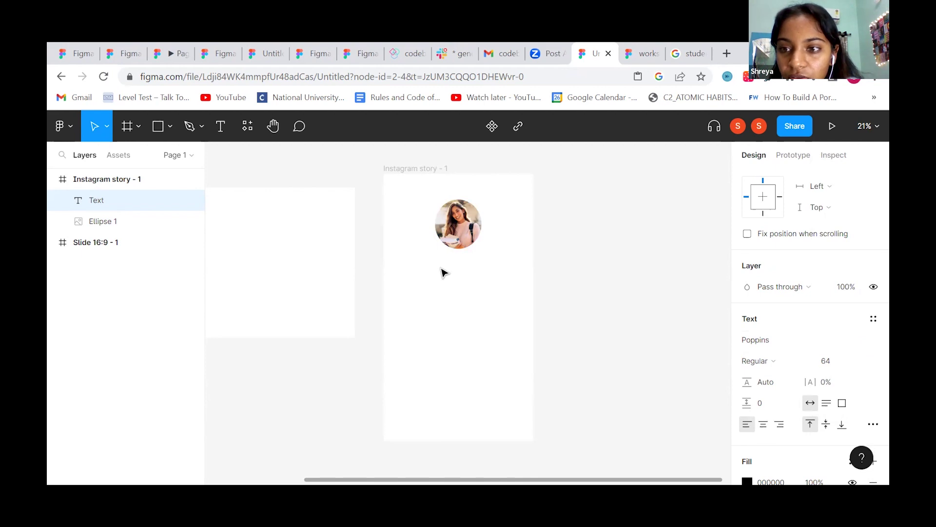
# Undo the removal of the empty text layer and try to place the cursor in it again
pyautogui.click(463, 282)
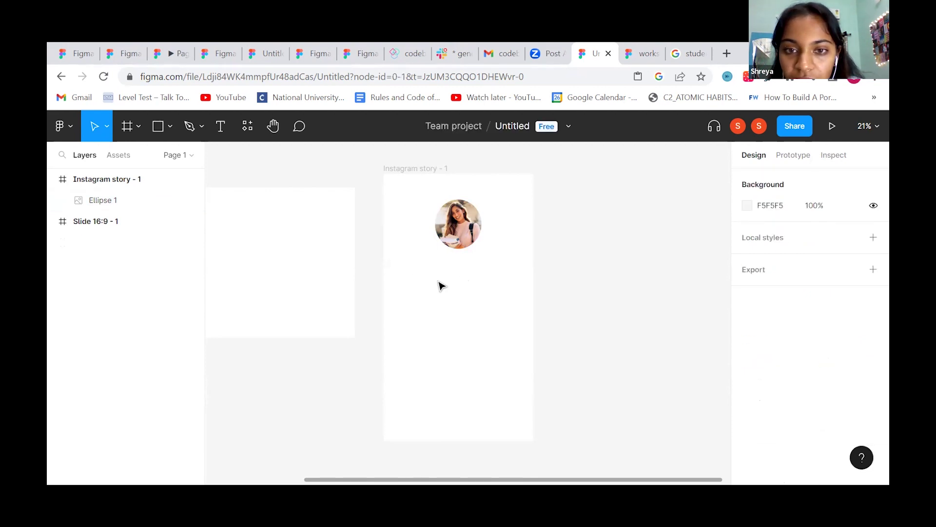
pyautogui.hotkey('ctrl', 'z')
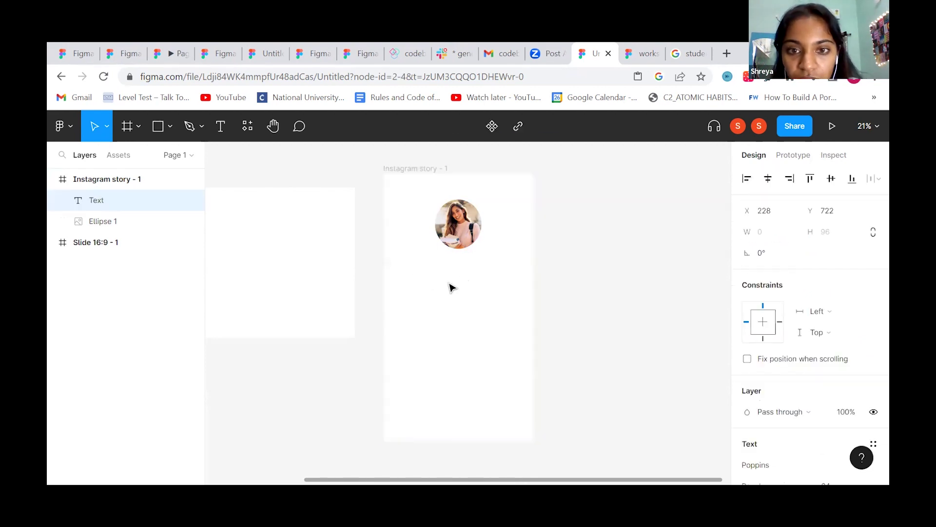
pyautogui.click(445, 283)
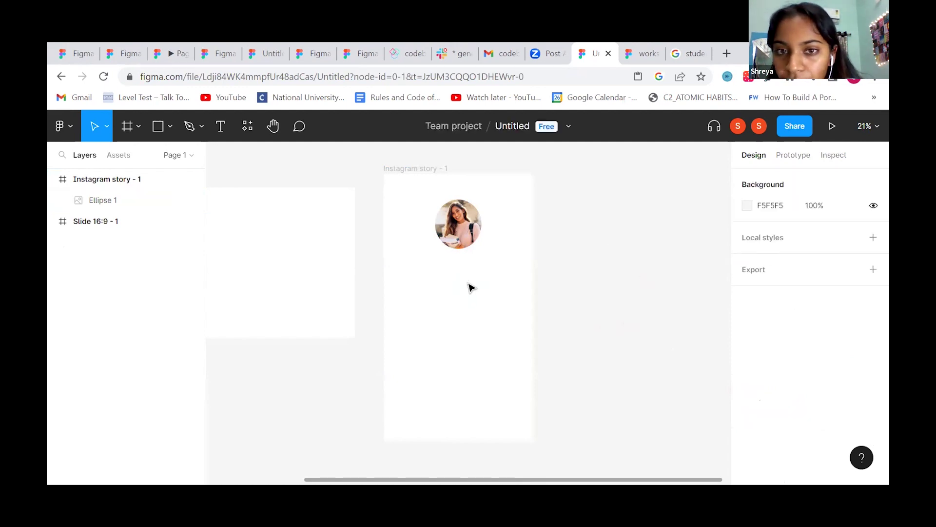
# Select the Instagram story frame
pyautogui.click(409, 168)
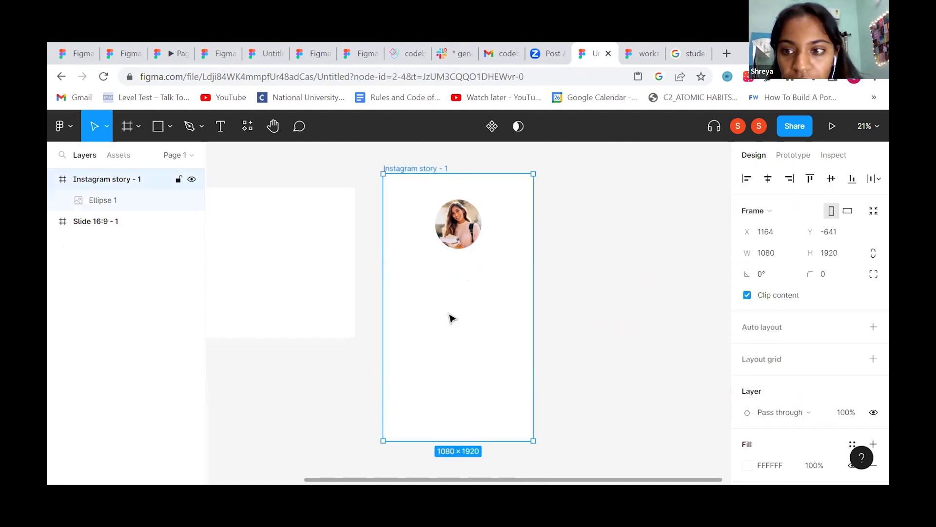
pyautogui.scroll(-3, 737, 380)
pyautogui.scroll(3, 781, 328)
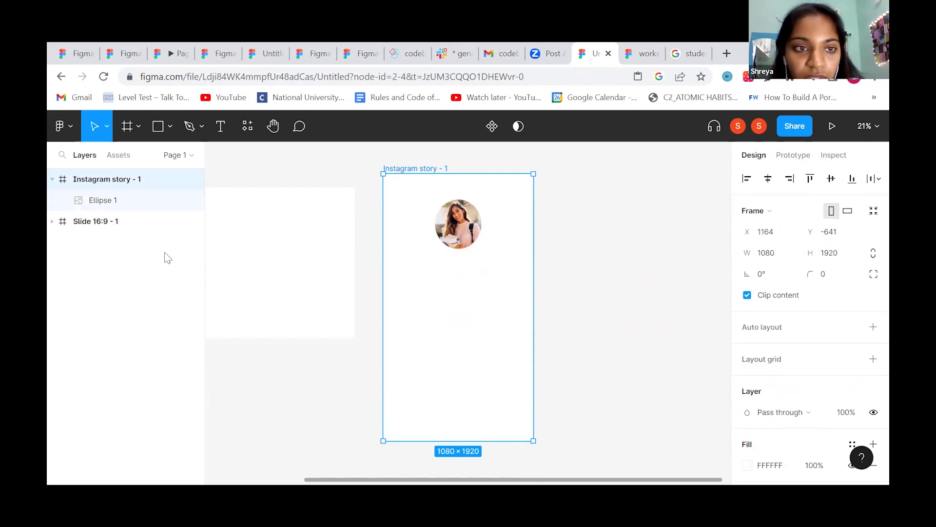
# Add a text layer below the photo in the Instagram story frame reading "hi, im" followed by the person's first name and an exclamation mark
pyautogui.click(224, 131)
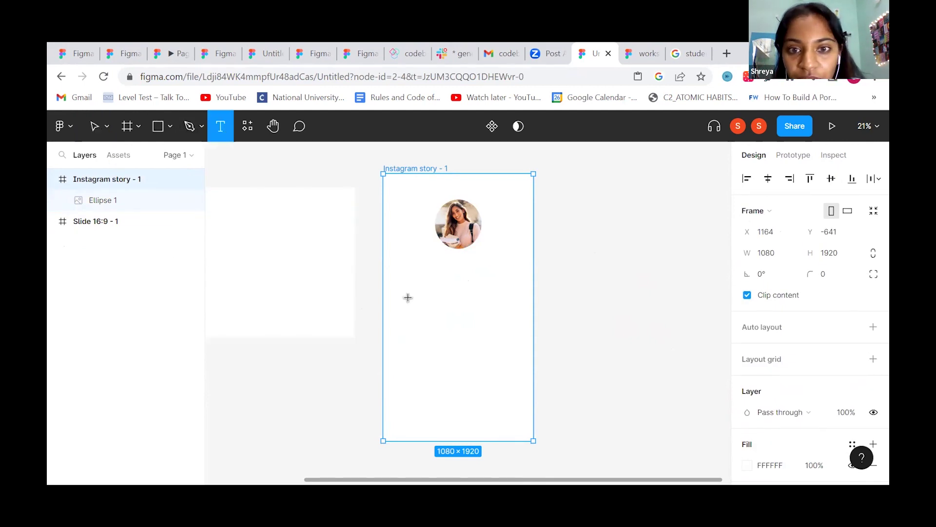
pyautogui.click(416, 273)
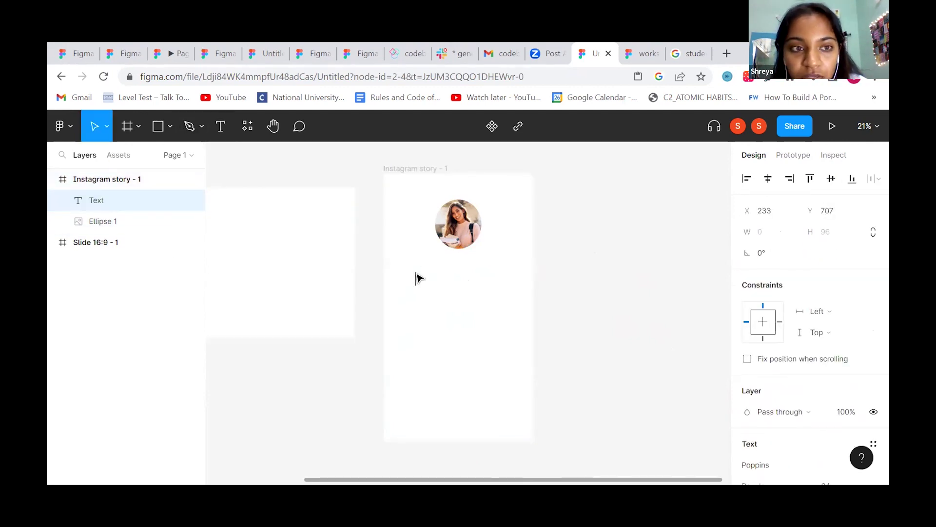
pyautogui.write('h')
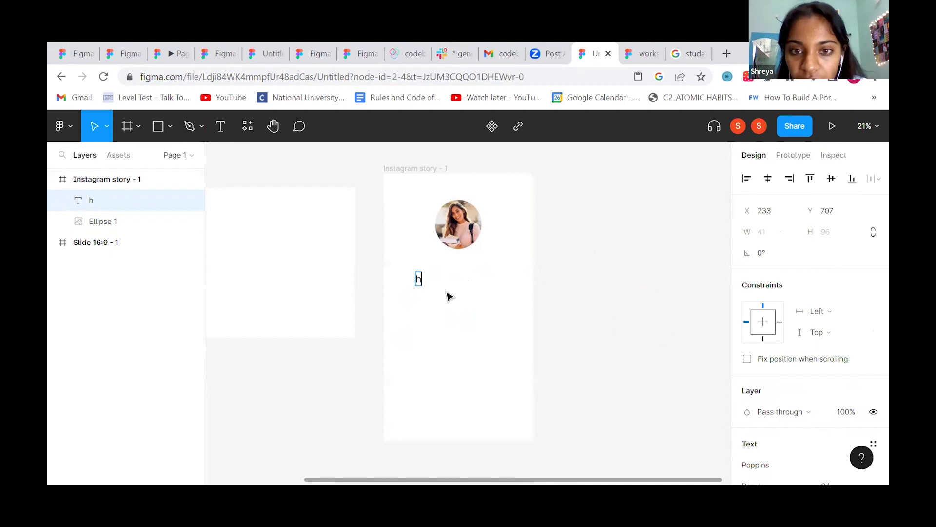
pyautogui.write('i, im alesa!')
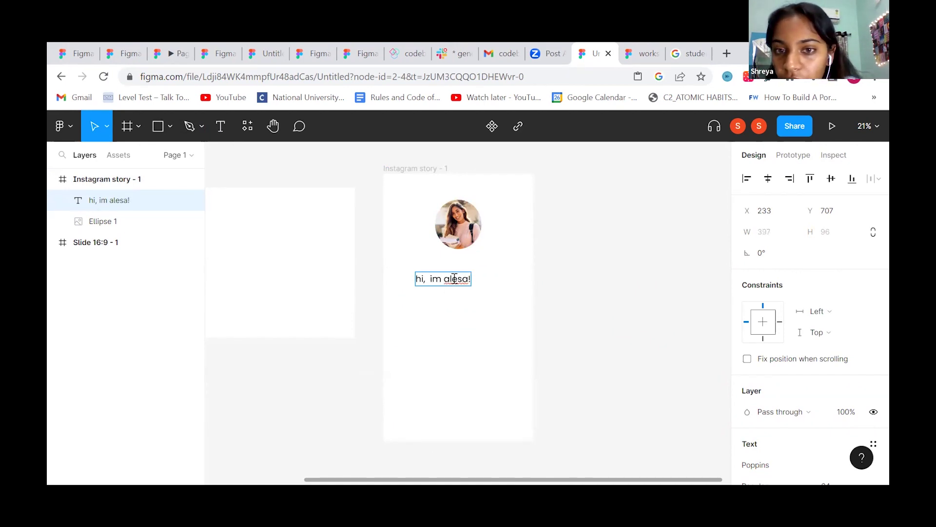
pyautogui.scroll(-4, 790, 410)
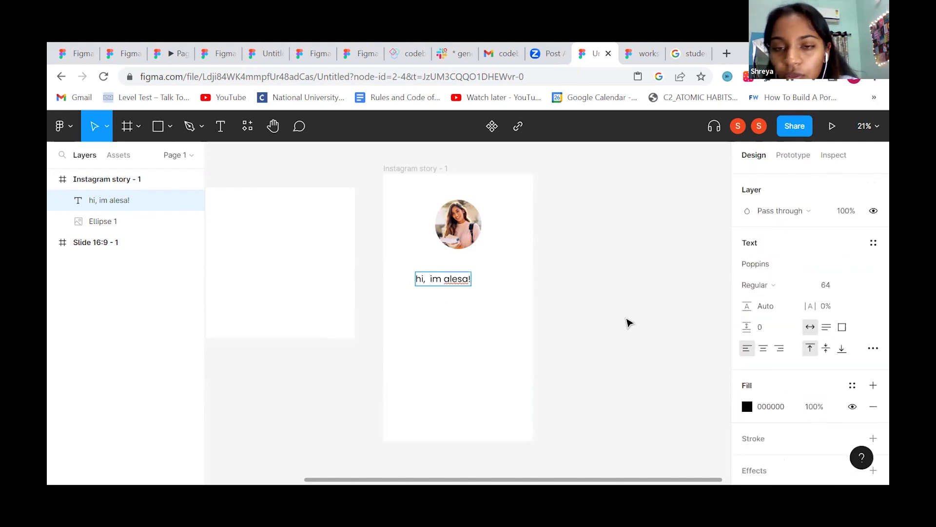
pyautogui.press('Escape')
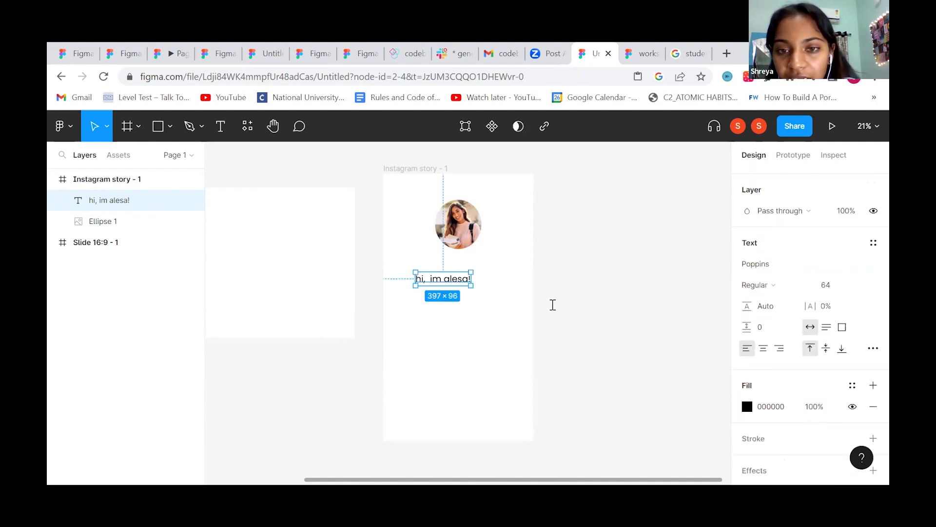
# Move the greeting text left and up, closer under the photo, and set its weight to SemiBold
pyautogui.moveTo(453, 281)
pyautogui.mouseDown()
pyautogui.moveTo(433, 280)
pyautogui.moveTo(470, 277)
pyautogui.moveTo(427, 277)
pyautogui.moveTo(437, 275)
pyautogui.mouseUp()
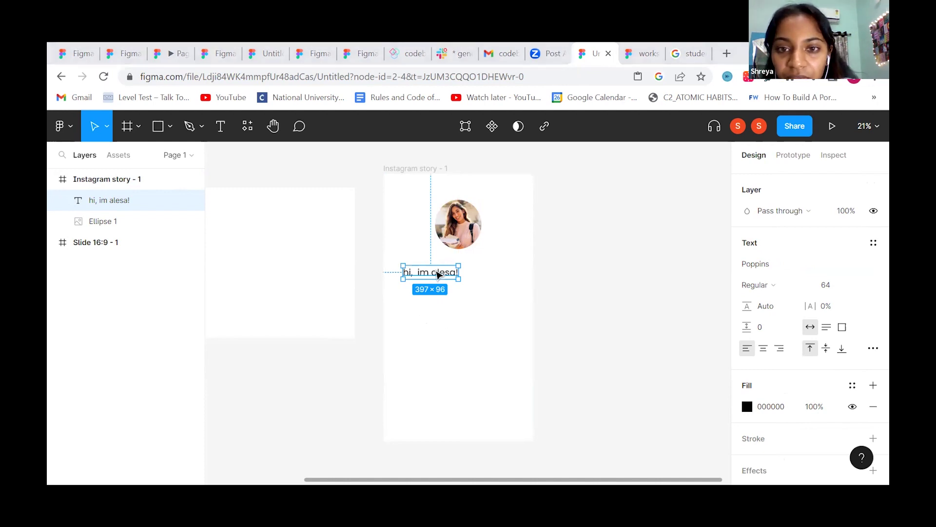
pyautogui.moveTo(438, 280); pyautogui.dragTo(436, 275)
pyautogui.scroll(-2, 795, 408)
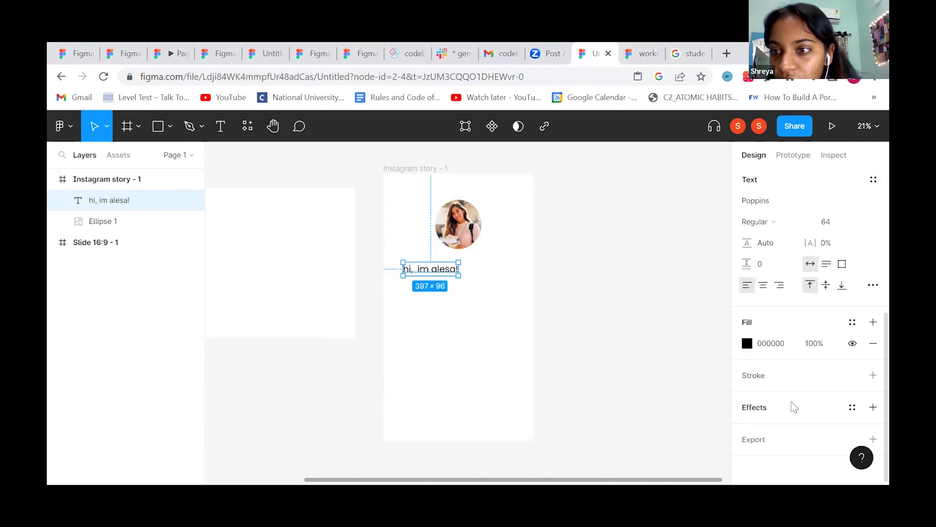
pyautogui.click(774, 227)
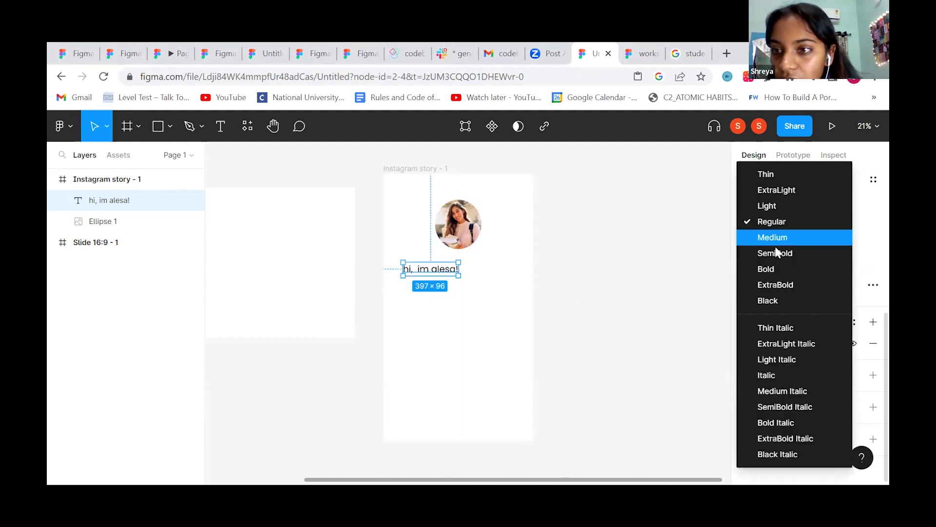
pyautogui.click(776, 250)
pyautogui.scroll(1, 493, 326)
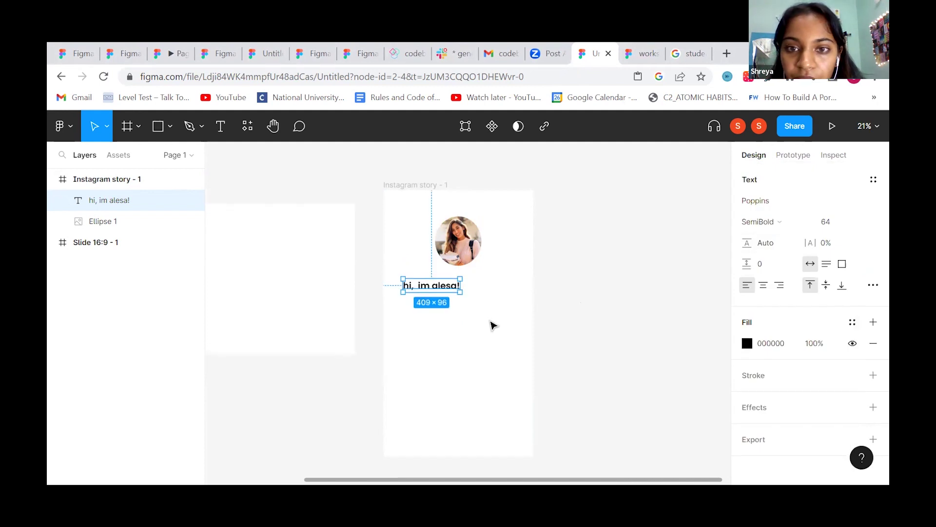
pyautogui.click(508, 291)
pyautogui.scroll(-2, 508, 291)
pyautogui.scroll(2, 508, 291)
pyautogui.scroll(-3, 508, 291)
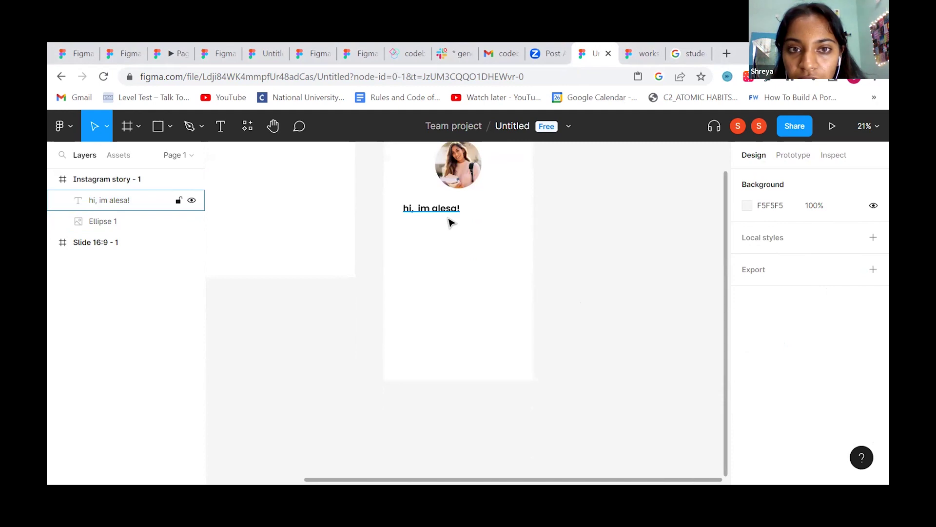
# Duplicate the greeting text directly below itself in the Instagram story frame
pyautogui.click(219, 131)
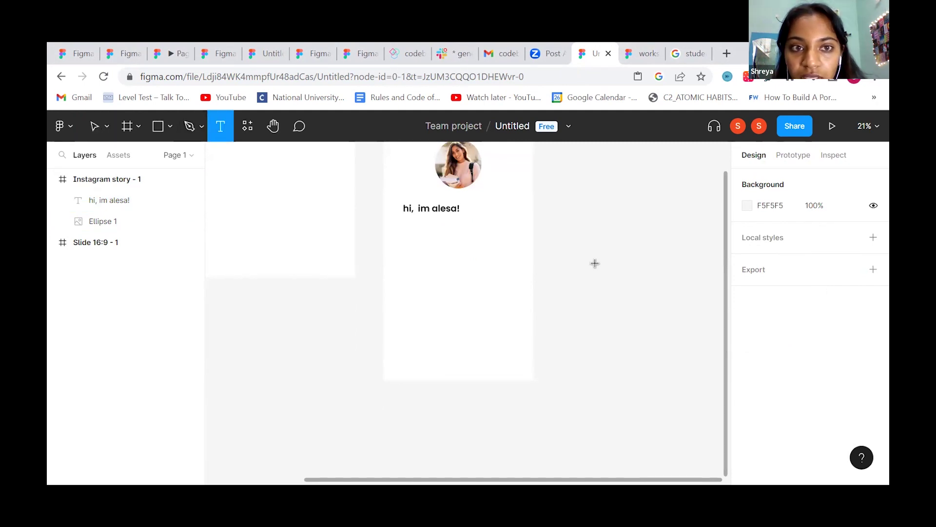
pyautogui.click(481, 221)
pyautogui.click(442, 210)
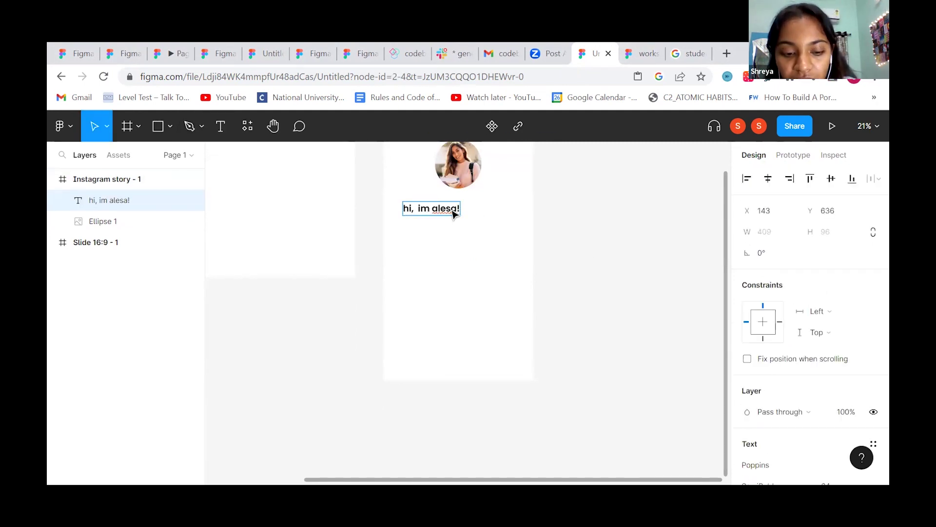
pyautogui.press('Escape')
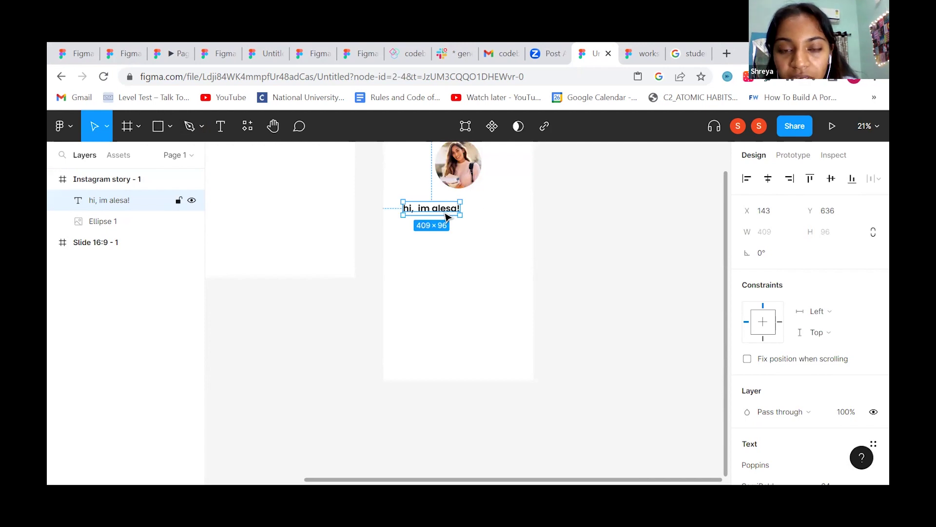
pyautogui.moveTo(441, 210); pyautogui.dragTo(439, 232)
# Replace the copied greeting's text with "im a student..."
pyautogui.doubleClick(438, 229)
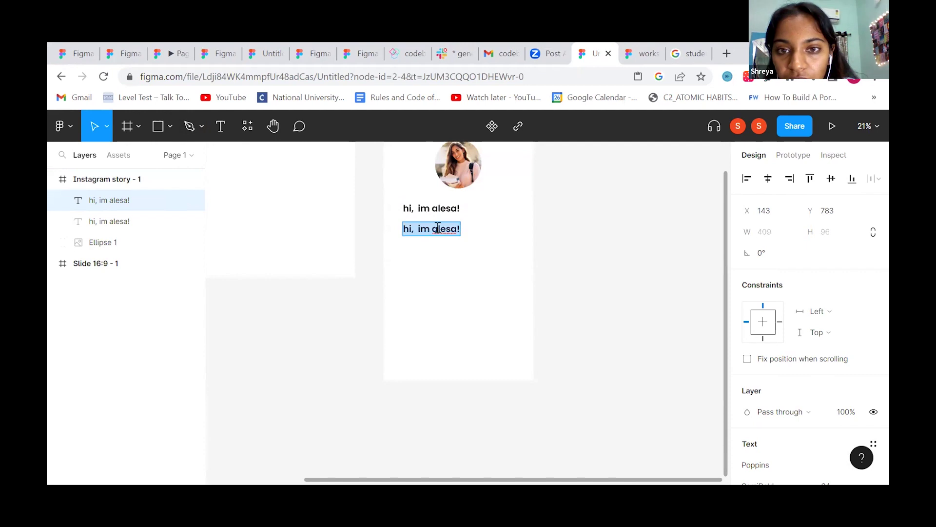
pyautogui.click(459, 232)
pyautogui.press('BackSpace')
pyautogui.press('BackSpace')
pyautogui.press('BackSpace')
pyautogui.press('BackSpace')
pyautogui.press('BackSpace')
pyautogui.press('BackSpace')
pyautogui.press('BackSpace')
pyautogui.press('BackSpace')
pyautogui.press('BackSpace')
pyautogui.press('BackSpace')
pyautogui.write('im a student...')
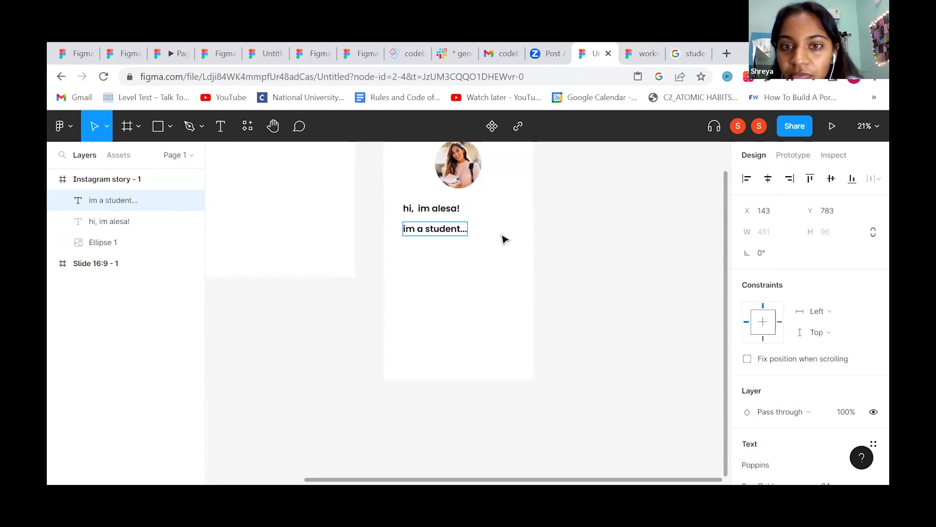
# Try to set the "im a student..." line to Regular weight and shift the line slightly left
pyautogui.scroll(-2, 766, 378)
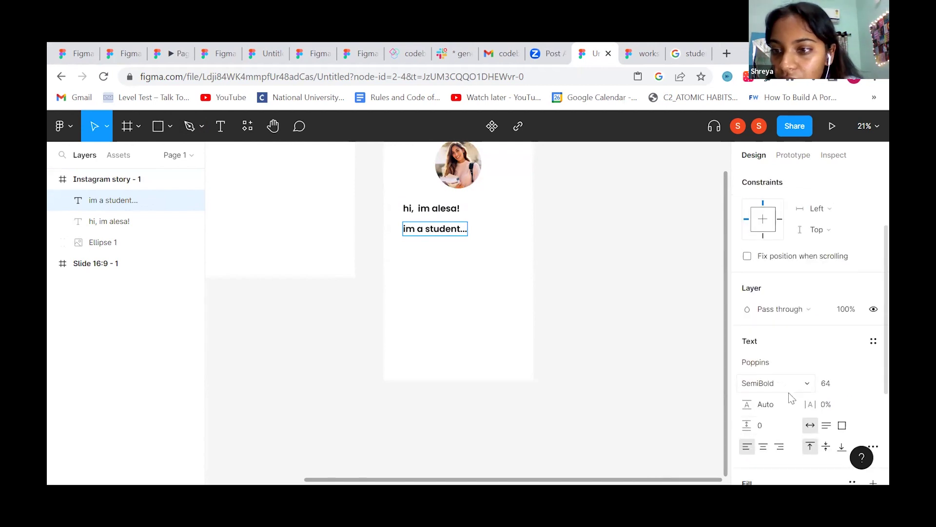
pyautogui.click(785, 384)
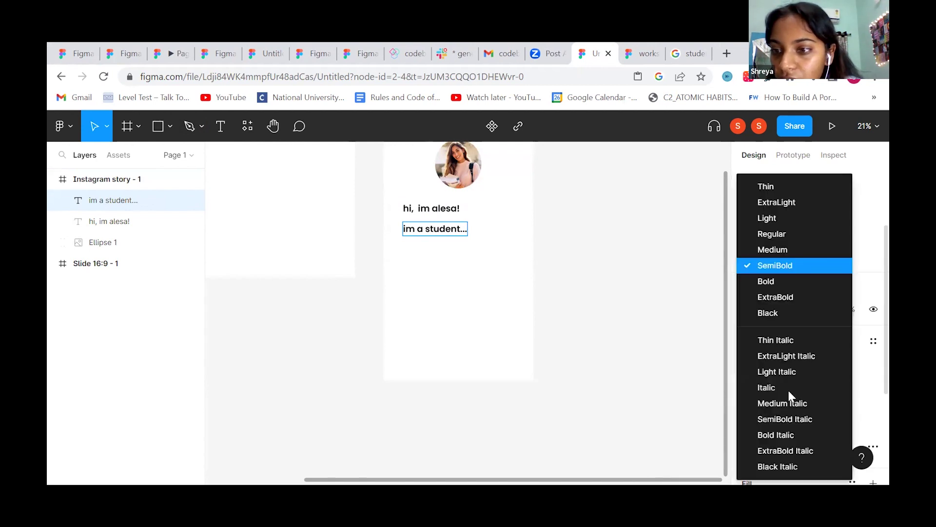
pyautogui.click(772, 234)
pyautogui.moveTo(453, 238); pyautogui.dragTo(469, 236)
pyautogui.press('Escape')
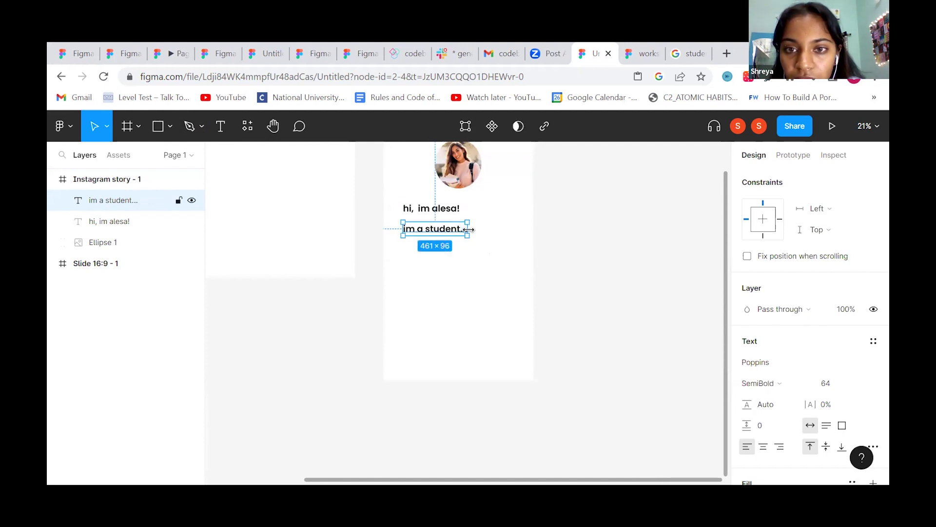
pyautogui.moveTo(468, 229); pyautogui.dragTo(460, 228)
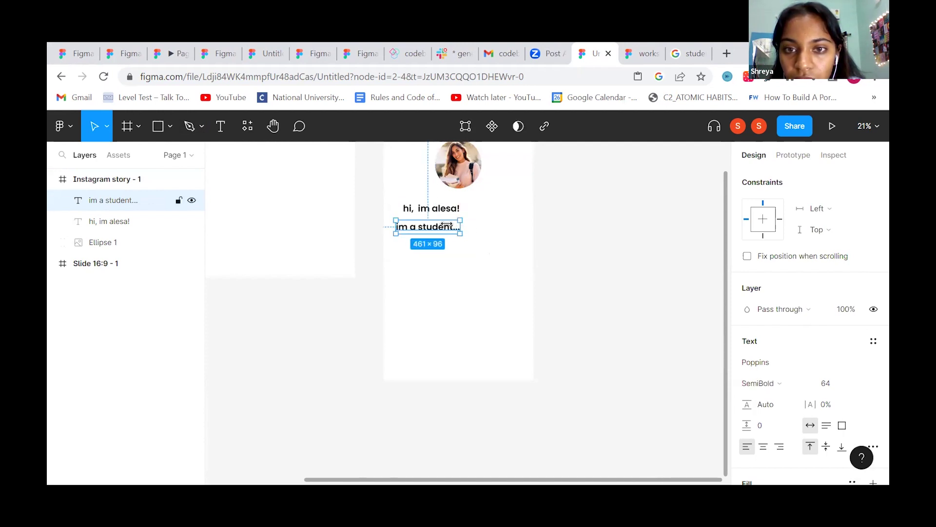
# Set all of the "im a student..." text to Regular weight and align its left edge with the greeting above
pyautogui.doubleClick(447, 225)
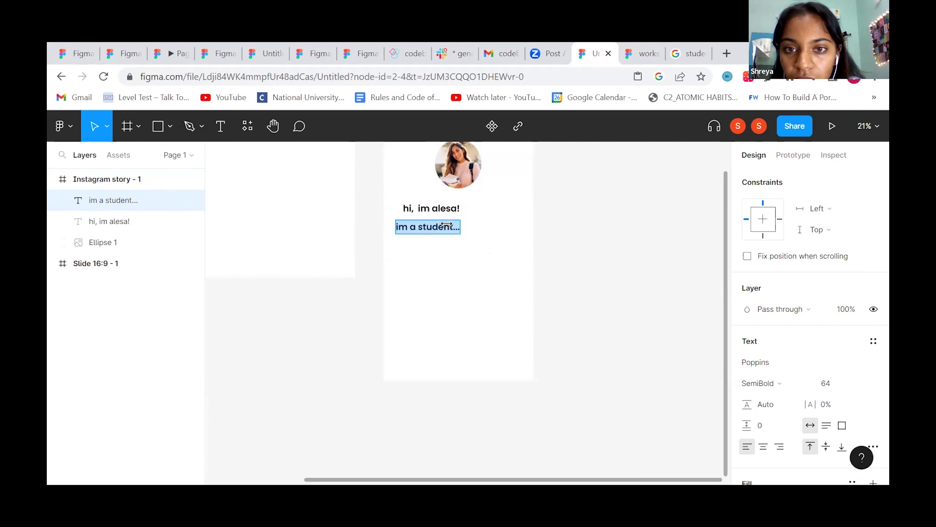
pyautogui.click(772, 383)
pyautogui.click(760, 238)
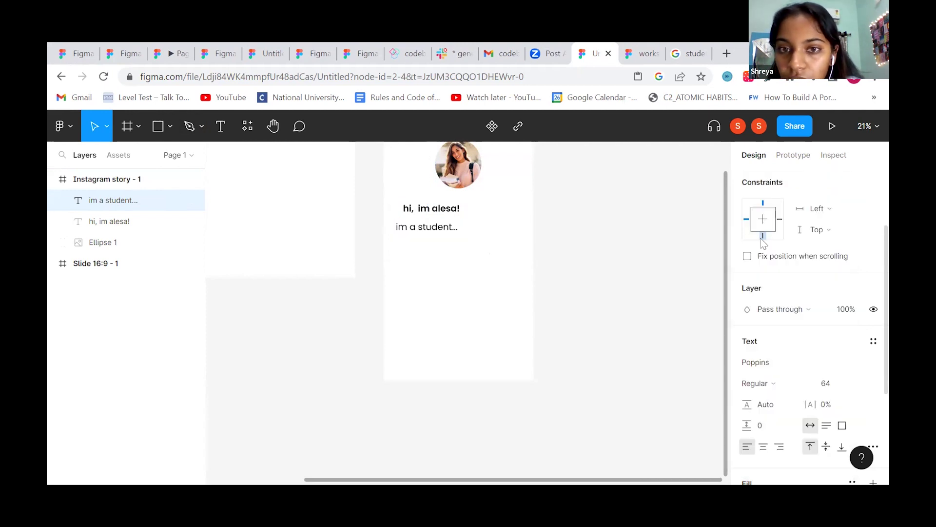
pyautogui.hotkey('ctrl', 'a')
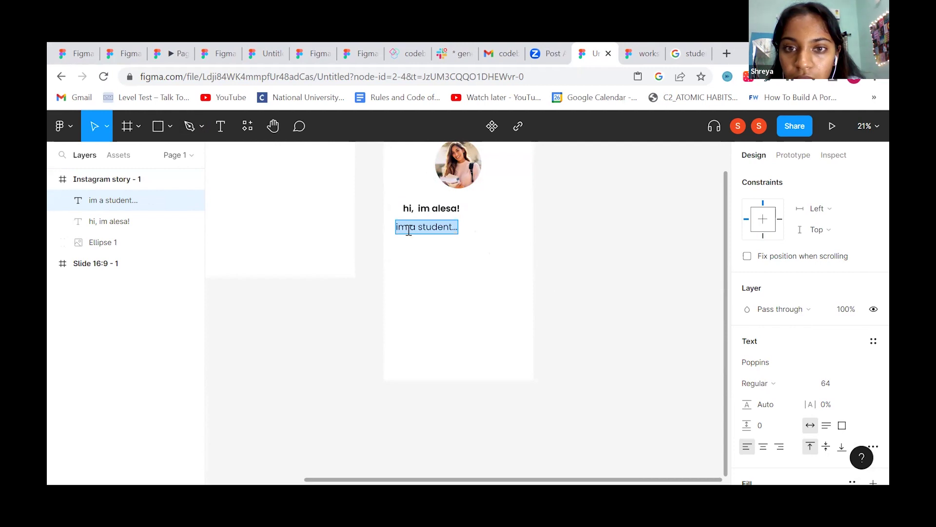
pyautogui.press('Escape')
pyautogui.moveTo(442, 229); pyautogui.dragTo(449, 231)
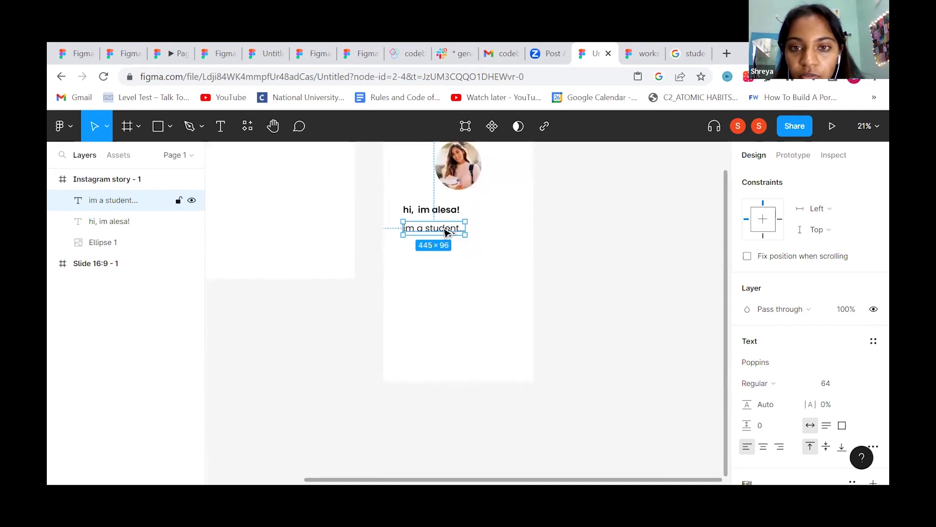
# Make three evenly stacked copies of the "im a student..." line below the original
pyautogui.moveTo(447, 232); pyautogui.dragTo(441, 258)
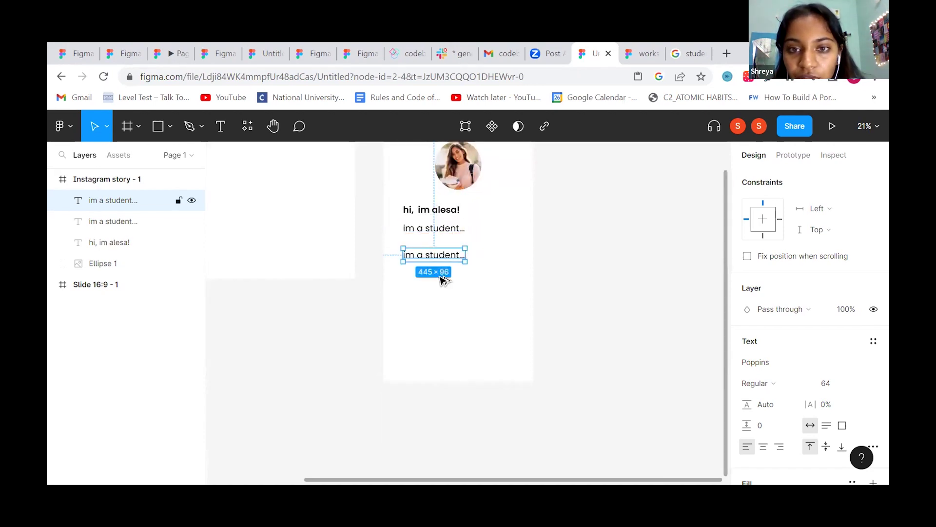
pyautogui.hotkey('ctrl', 'd')
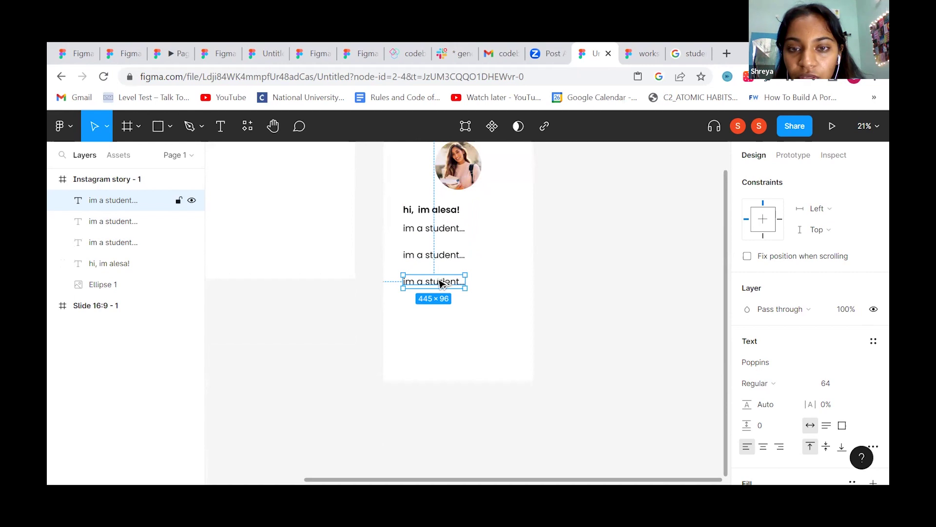
pyautogui.hotkey('ctrl', 'd')
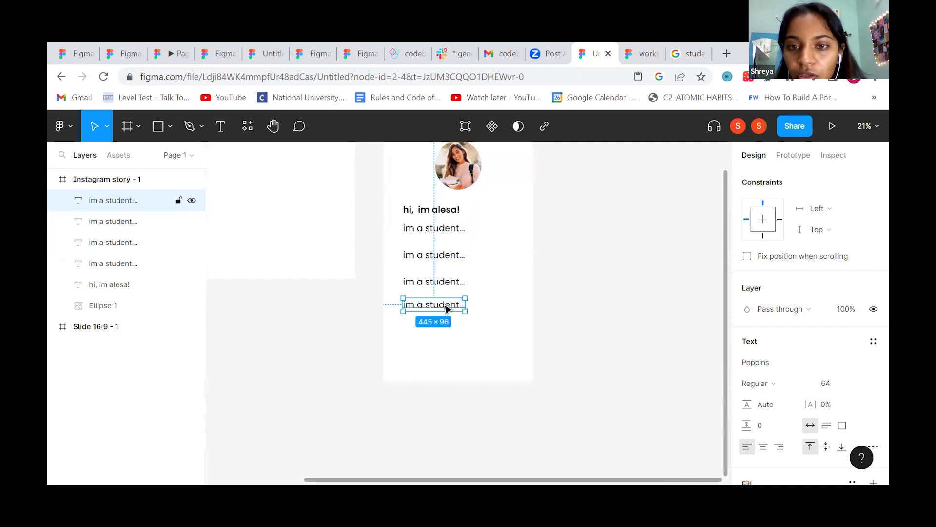
# Delete the three extra copies of the "im a student..." line
pyautogui.press('Delete')
pyautogui.click(444, 281)
pyautogui.press('Delete')
pyautogui.click(440, 261)
pyautogui.press('Delete')
# Delete the grey rectangle from the Slide 16:9 frame
pyautogui.scroll(3, 526, 249)
pyautogui.scroll(-2, 556, 284)
pyautogui.scroll(1, 556, 284)
pyautogui.scroll(-3, 556, 284)
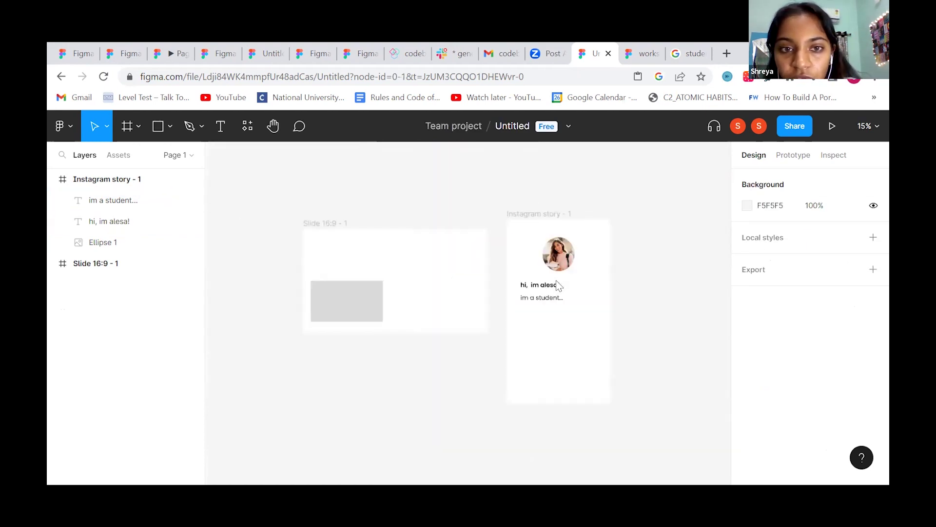
pyautogui.hscroll(-3, 559, 286)
pyautogui.click(419, 306)
pyautogui.press('Delete')
# Stretch the circular photo in the Instagram story frame, and undo the last stretch to leave it at about 351 × 352
pyautogui.hscroll(4, 629, 337)
pyautogui.scroll(-2, 629, 330)
pyautogui.hscroll(-1, 629, 330)
pyautogui.scroll(2, 627, 328)
pyautogui.click(552, 249)
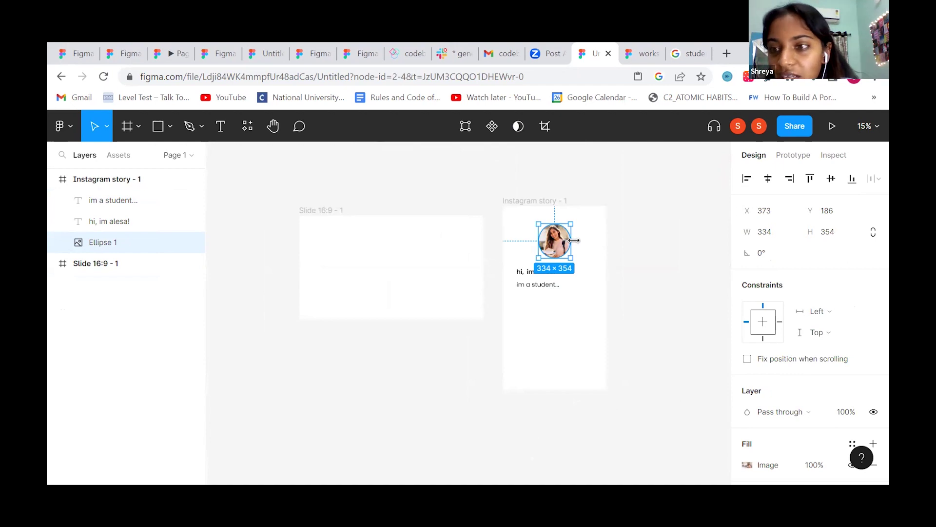
pyautogui.scroll(-1, 752, 335)
pyautogui.moveTo(571, 238)
pyautogui.mouseDown()
pyautogui.moveTo(579, 243)
pyautogui.moveTo(557, 263)
pyautogui.moveTo(587, 243)
pyautogui.moveTo(572, 254)
pyautogui.mouseUp()
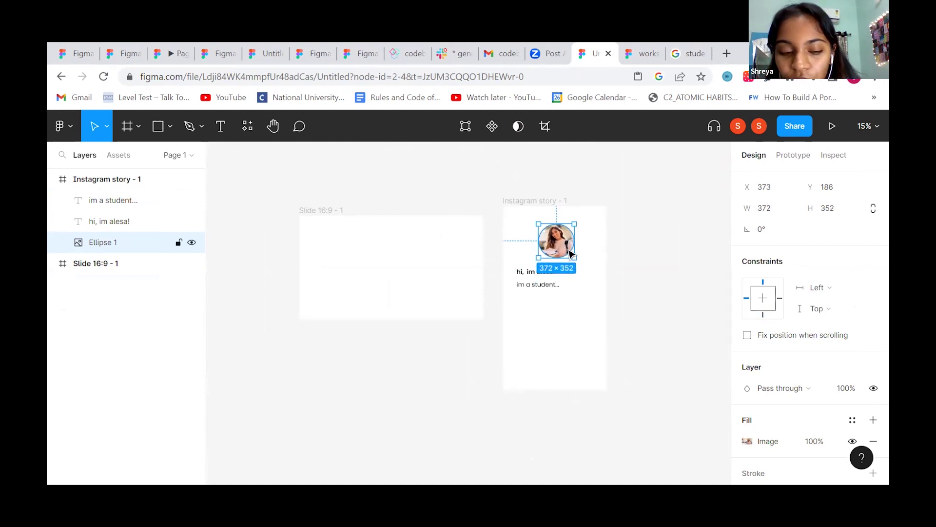
pyautogui.hotkey('ctrl', 'z')
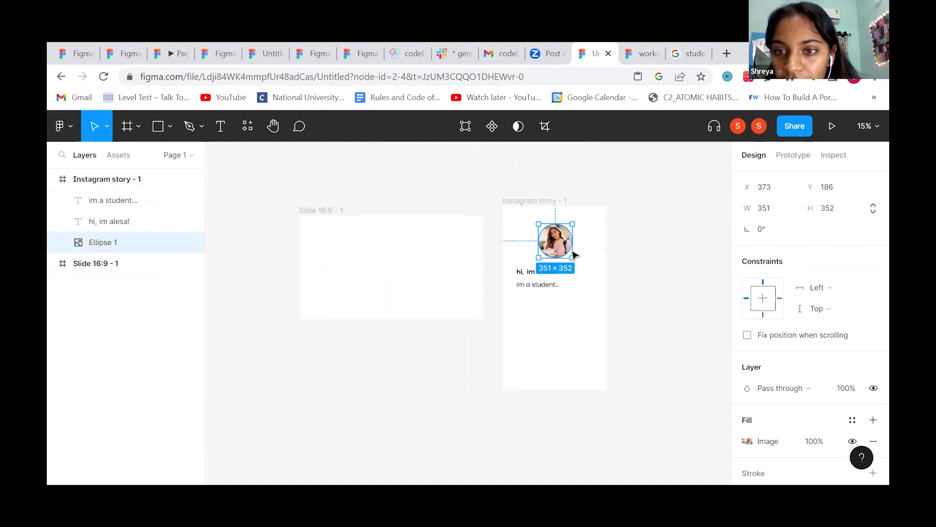
# Enlarge the circular photo proportionally with the Scale tool to about 707 × 709
pyautogui.press('k')
pyautogui.moveTo(574, 245)
pyautogui.mouseDown()
pyautogui.moveTo(635, 256)
pyautogui.moveTo(561, 253)
pyautogui.mouseUp()
pyautogui.moveTo(537, 284); pyautogui.dragTo(538, 257)
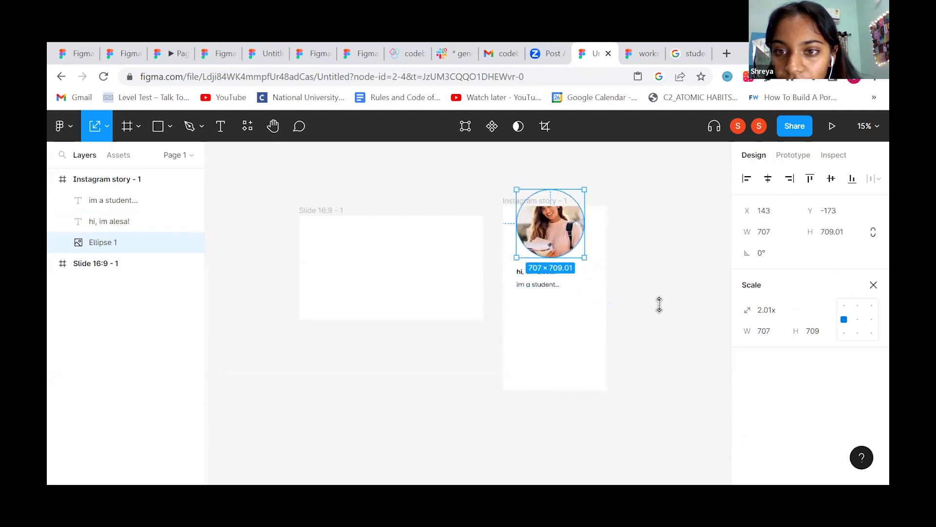
# Move both text lines lower and place the enlarged photo horizontally centred above them inside the Instagram story frame
pyautogui.click(659, 304)
pyautogui.moveTo(513, 259); pyautogui.dragTo(537, 325)
pyautogui.moveTo(547, 231); pyautogui.dragTo(574, 263)
pyautogui.click(664, 298)
pyautogui.click(642, 272)
# Select the whole Instagram story frame
pyautogui.scroll(-3, 611, 264)
pyautogui.scroll(3, 611, 264)
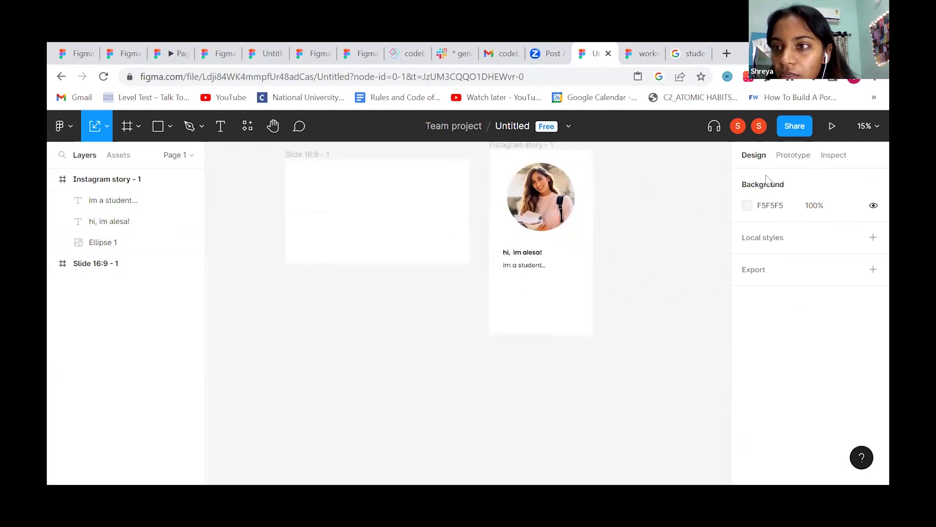
pyautogui.scroll(2, 642, 268)
pyautogui.hscroll(2, 643, 270)
pyautogui.hscroll(2, 642, 270)
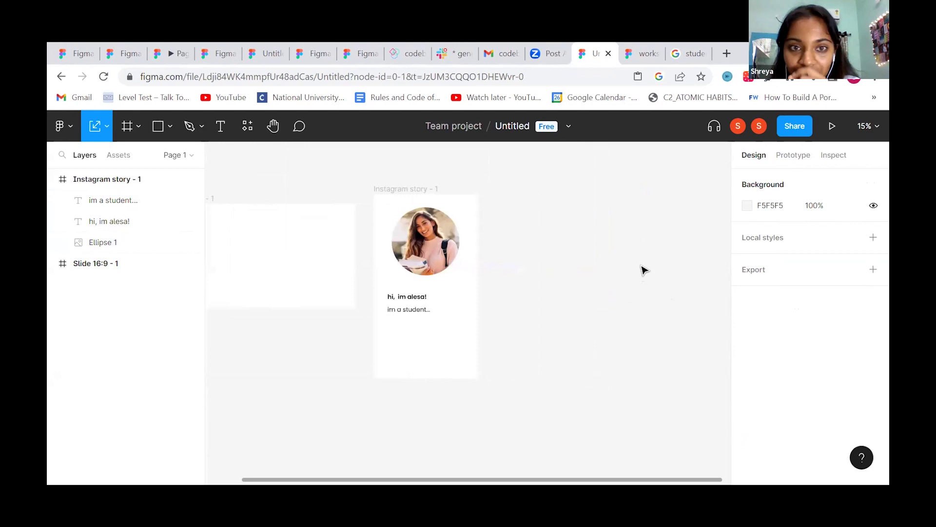
pyautogui.click(424, 191)
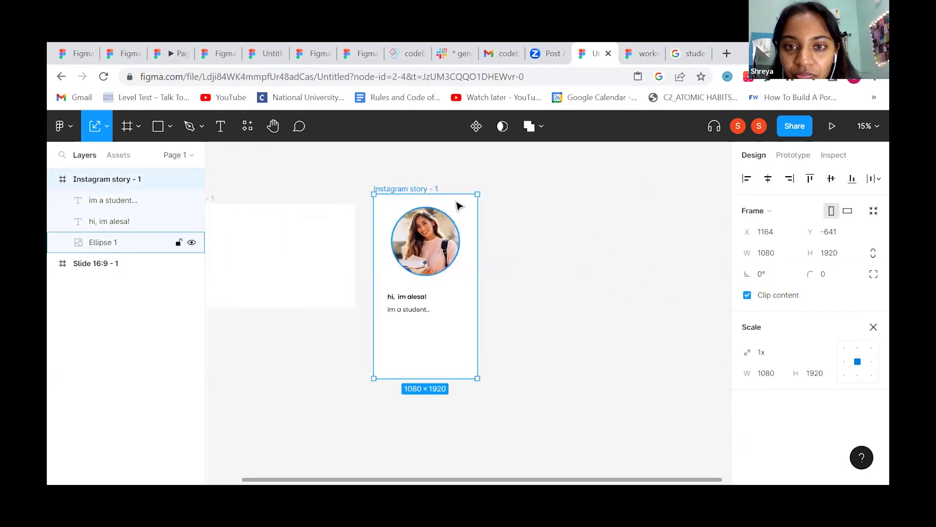
# Duplicate the whole Instagram story frame and place the copy directly beside the original
pyautogui.moveTo(460, 203); pyautogui.dragTo(581, 209)
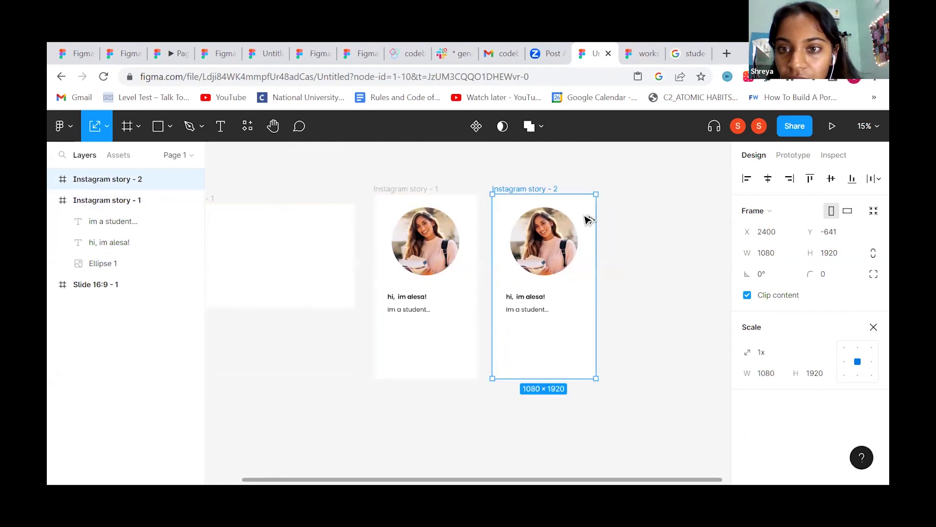
pyautogui.click(539, 310)
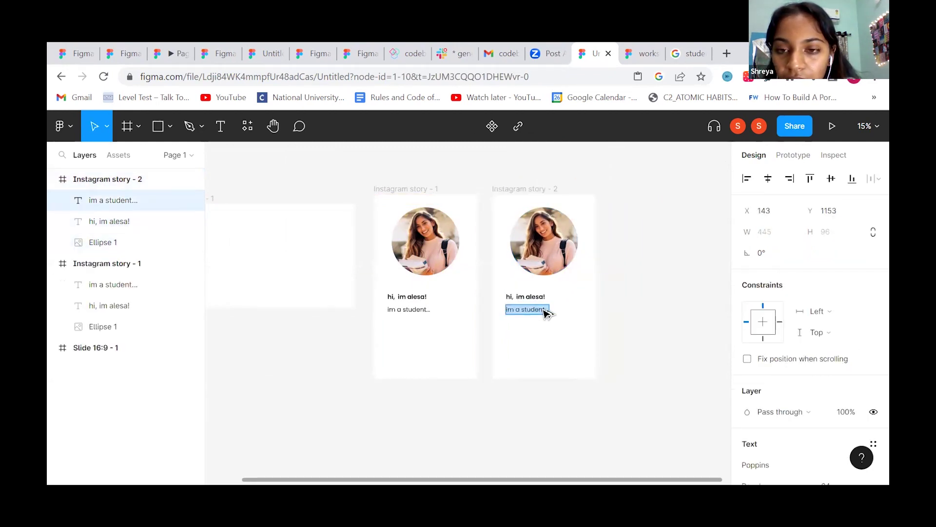
# Delete the "im a student..." line and the bold greeting line from the original Instagram story frame, leaving only the photo
pyautogui.click(420, 310)
pyautogui.doubleClick(421, 309)
pyautogui.press('BackSpace')
pyautogui.press('BackSpace')
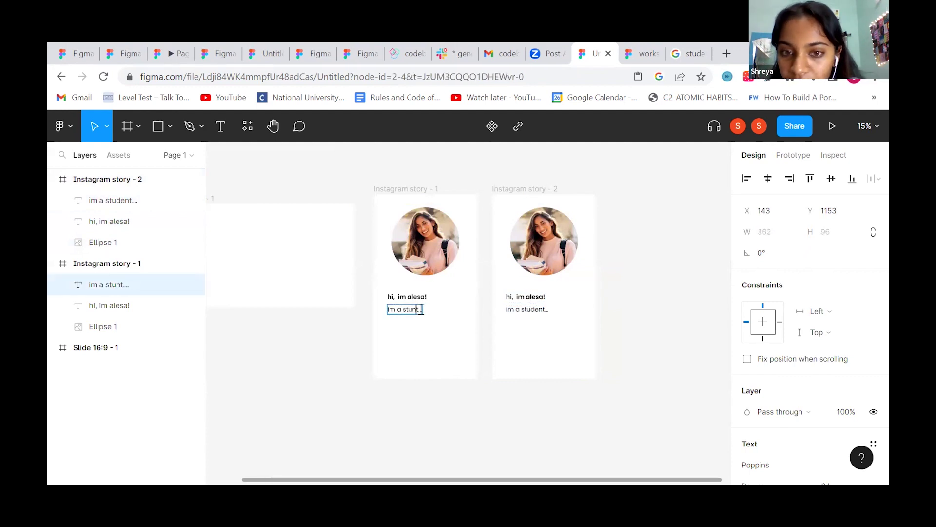
pyautogui.press('BackSpace')
pyautogui.press('BackSpace')
pyautogui.press('BackSpace')
pyautogui.press('BackSpace')
pyautogui.press('BackSpace')
pyautogui.press('BackSpace')
pyautogui.press('BackSpace')
pyautogui.press('BackSpace')
pyautogui.press('BackSpace')
pyautogui.press('BackSpace')
pyautogui.press('BackSpace')
pyautogui.press('BackSpace')
pyautogui.press('BackSpace')
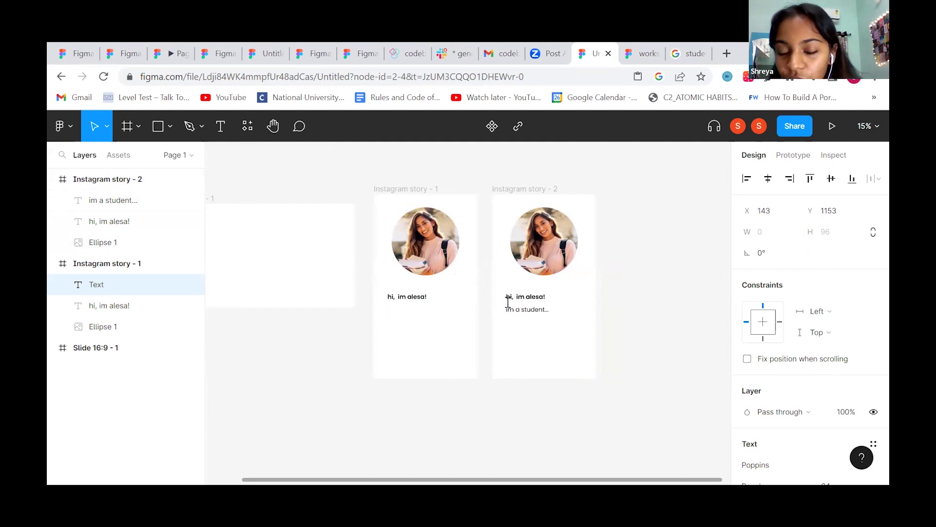
pyautogui.click(426, 299)
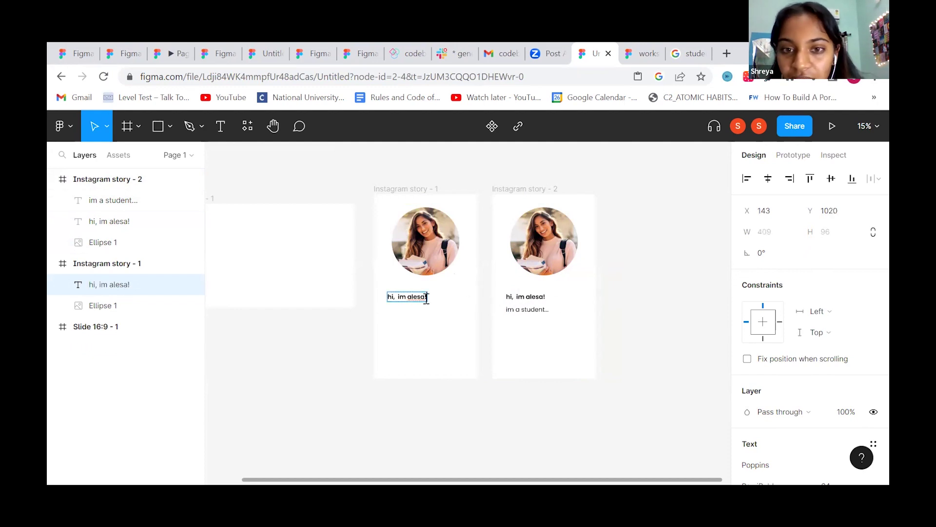
pyautogui.press('BackSpace')
pyautogui.press('BackSpace')
pyautogui.press('BackSpace')
pyautogui.press('BackSpace')
pyautogui.press('BackSpace')
pyautogui.press('BackSpace')
pyautogui.press('BackSpace')
pyautogui.press('BackSpace')
pyautogui.press('BackSpace')
pyautogui.press('BackSpace')
pyautogui.press('BackSpace')
pyautogui.press('BackSpace')
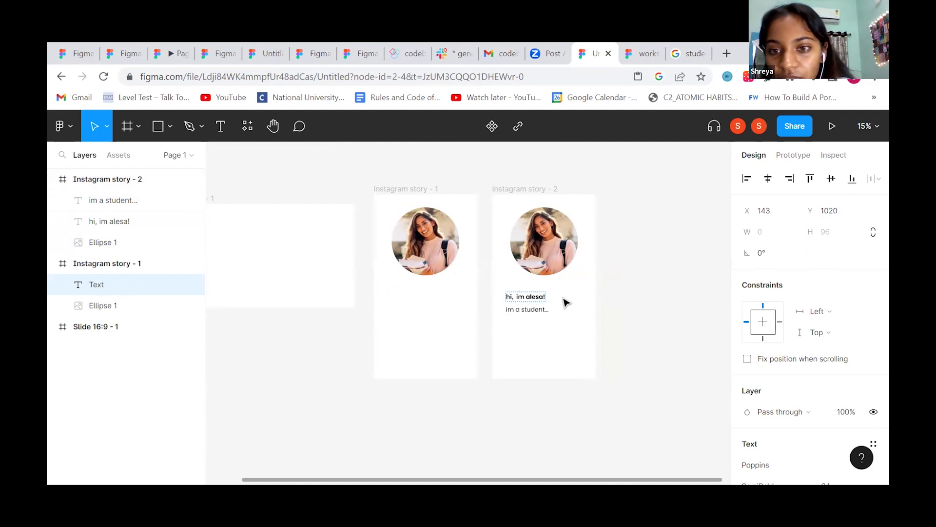
# Switch to Google, search the web for "lorem ipsum" and open the lipsum.com generator site
pyautogui.click(534, 314)
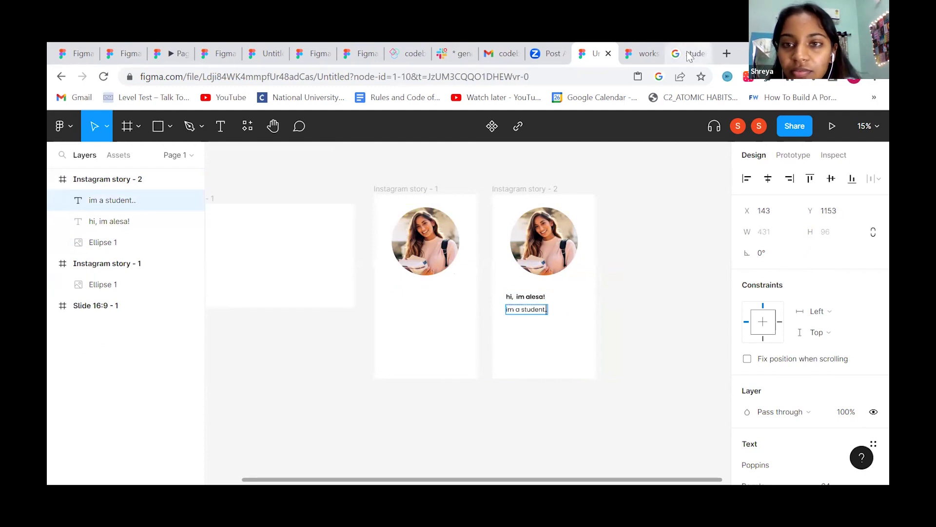
pyautogui.hotkey('ctrl', '9')
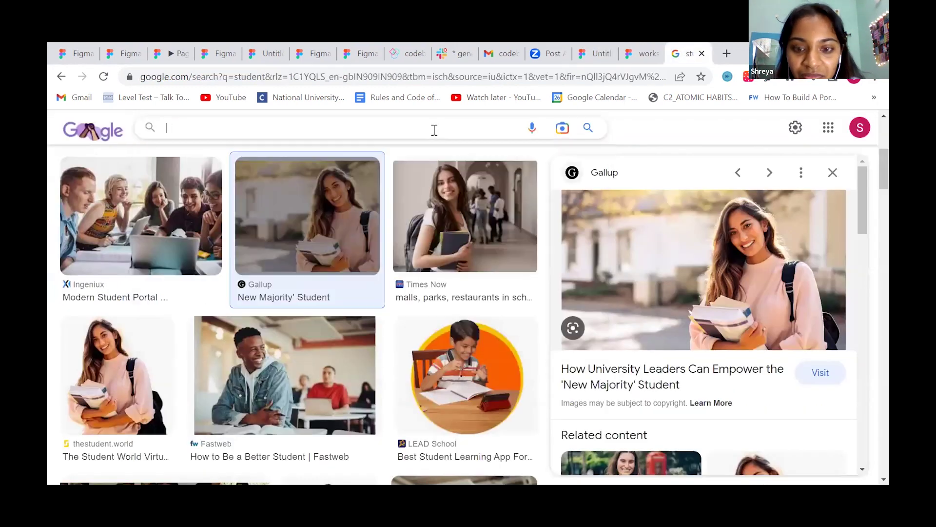
pyautogui.write('lorem')
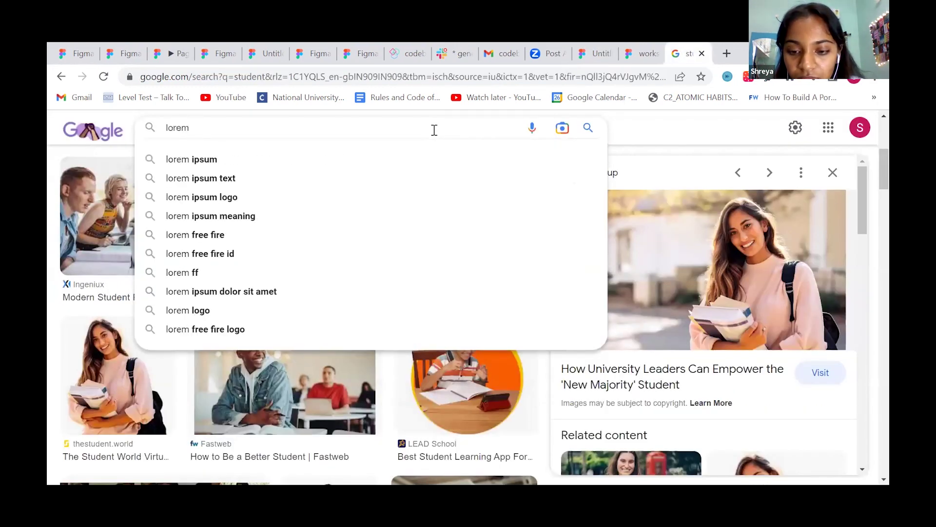
pyautogui.write(' ipsum')
pyautogui.press('Return')
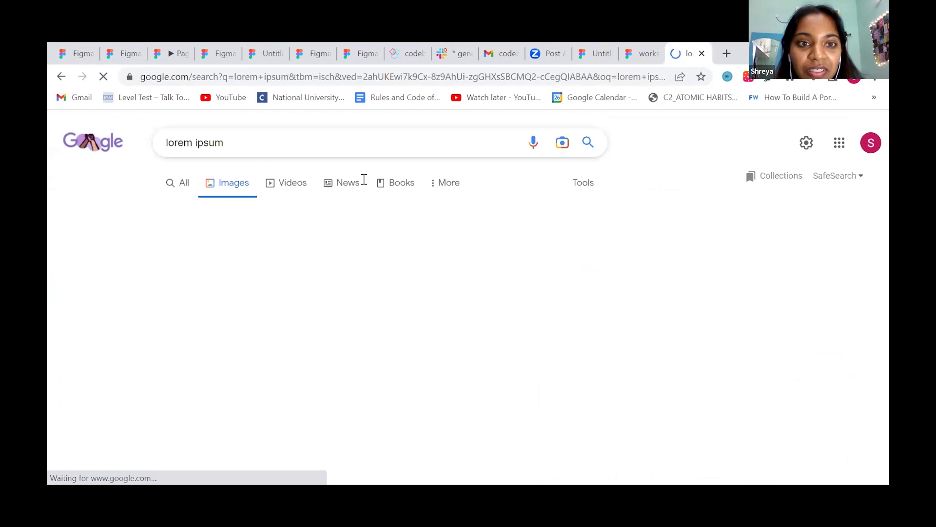
pyautogui.click(182, 185)
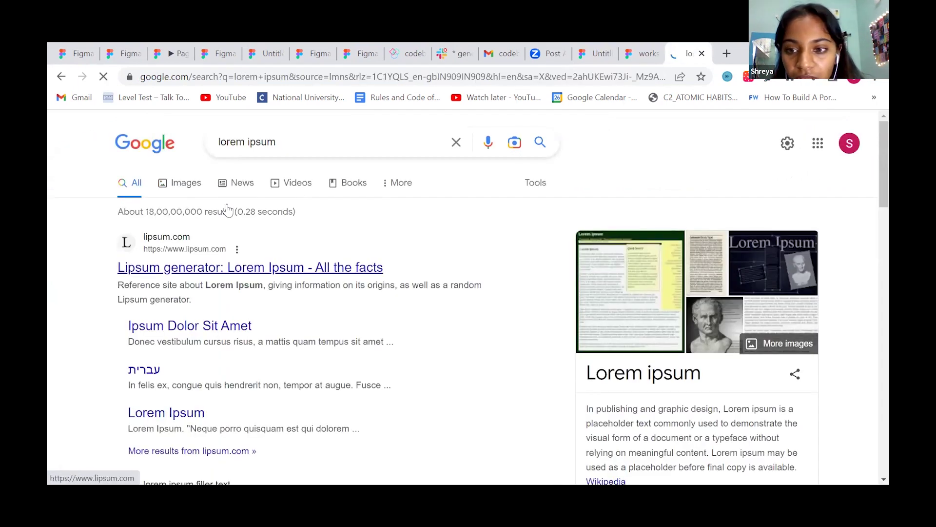
pyautogui.click(295, 267)
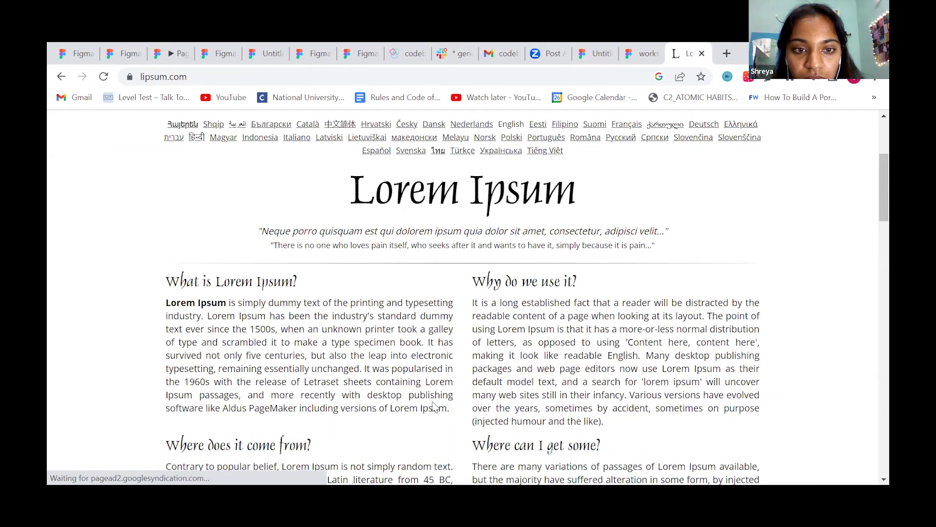
# Copy the "What is Lorem Ipsum?" paragraph from "Lorem Ipsum is simply dummy text" through "type specimen book."
pyautogui.tripleClick(434, 406)
pyautogui.moveTo(432, 382); pyautogui.dragTo(460, 358)
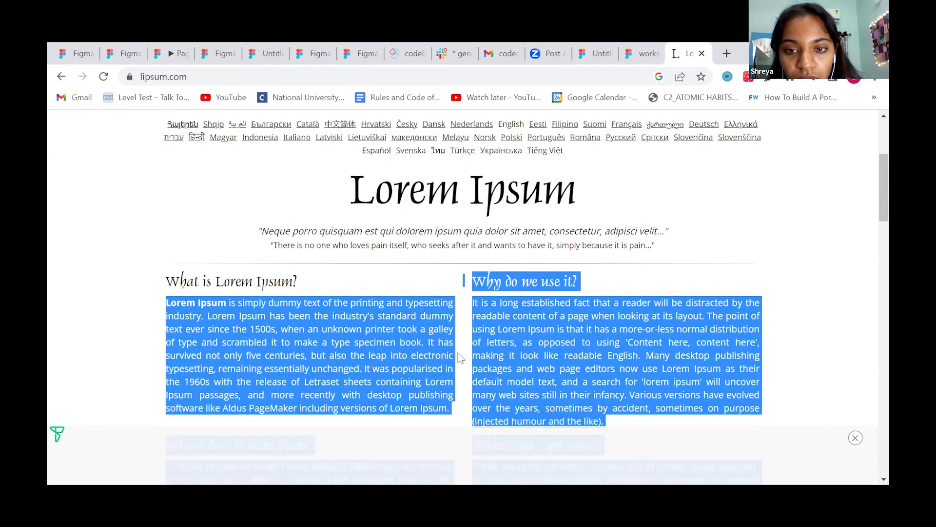
pyautogui.click(157, 309)
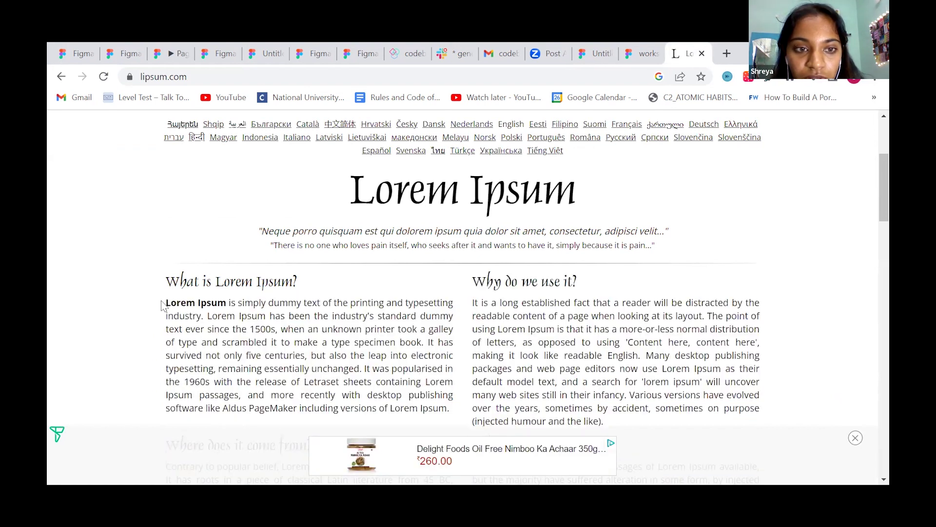
pyautogui.moveTo(273, 325); pyautogui.dragTo(339, 331)
pyautogui.moveTo(402, 342); pyautogui.dragTo(426, 341)
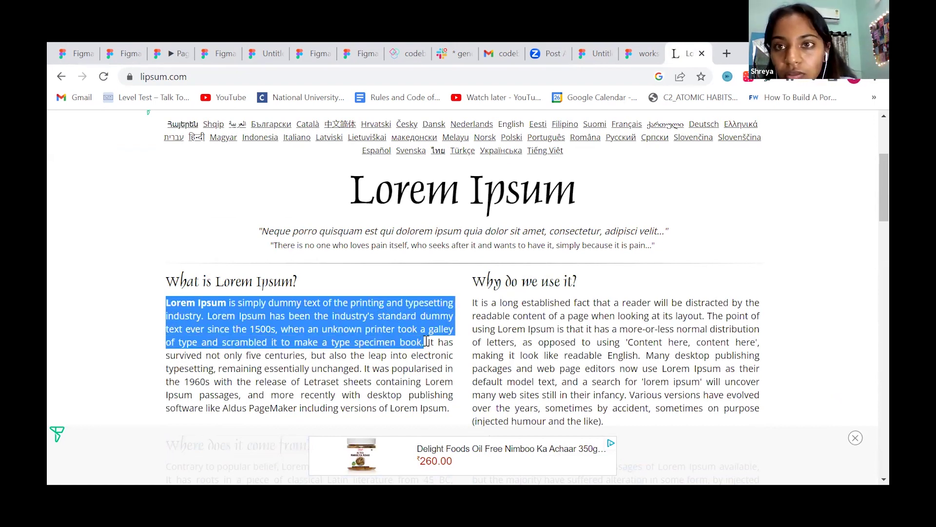
# Return to the Figma design and replace the "im a student" line in Instagram story - 2 with the copied Lorem Ipsum text
pyautogui.click(595, 53)
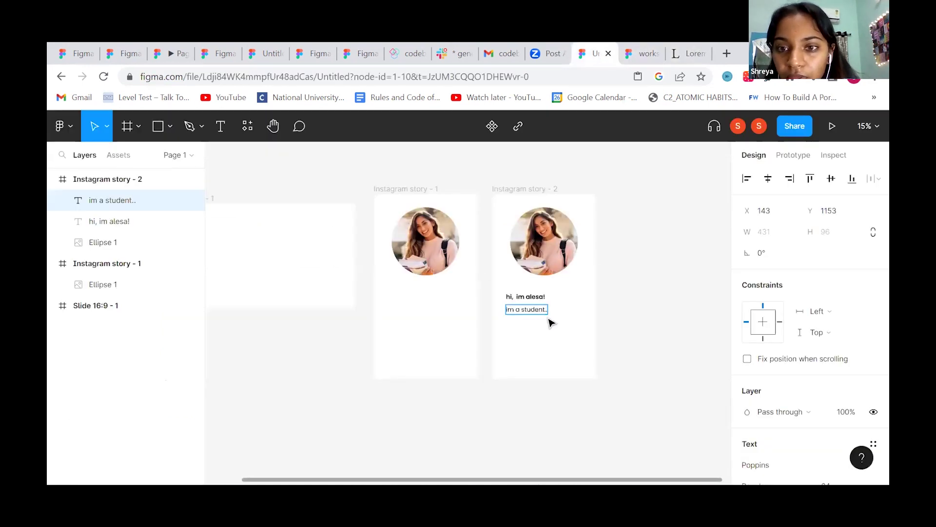
pyautogui.press('BackSpace')
pyautogui.press('BackSpace')
pyautogui.press('BackSpace')
pyautogui.press('BackSpace')
pyautogui.press('BackSpace')
pyautogui.press('BackSpace')
pyautogui.press('BackSpace')
pyautogui.press('BackSpace')
pyautogui.press('BackSpace')
pyautogui.press('BackSpace')
pyautogui.press('BackSpace')
pyautogui.press('BackSpace')
pyautogui.press('BackSpace')
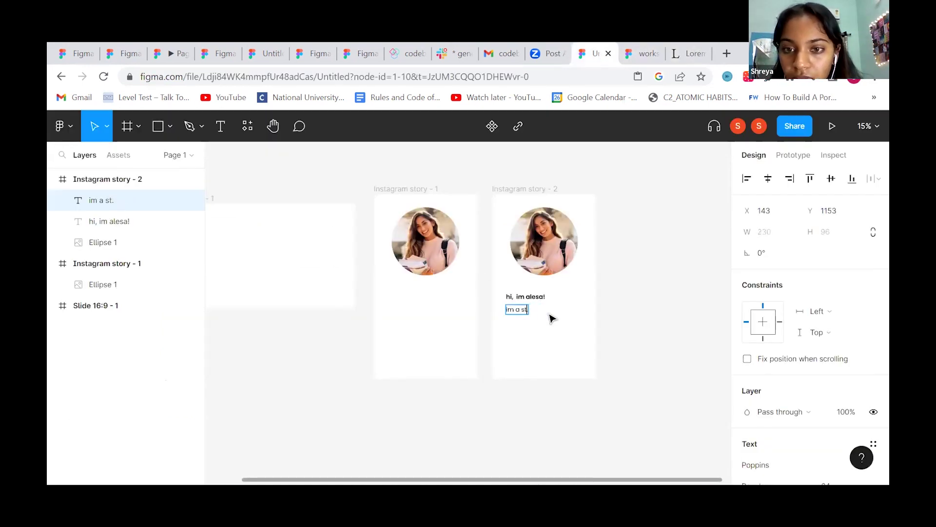
pyautogui.press('BackSpace')
pyautogui.hotkey('ctrl', 'v')
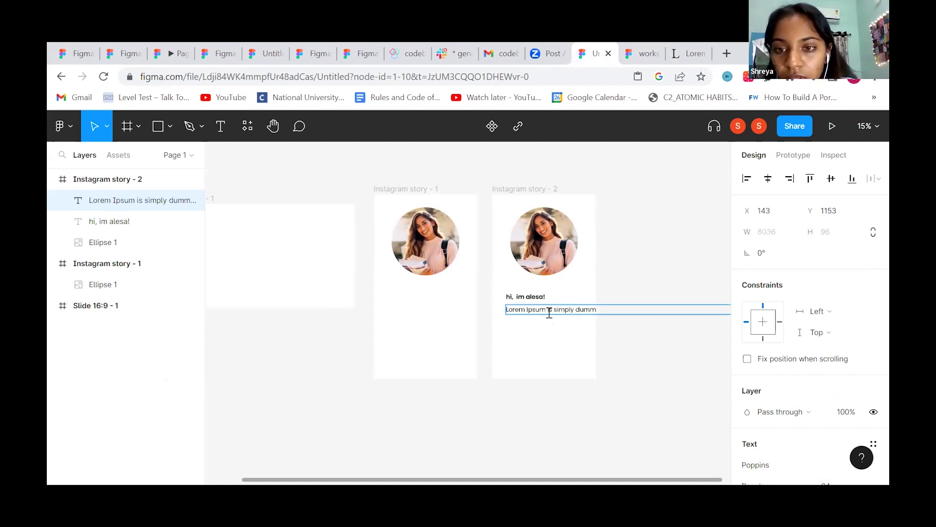
# Narrow the Lorem Ipsum text box to 855 wide so its text wraps within the Instagram story - 2 frame
pyautogui.scroll(-5, 637, 310)
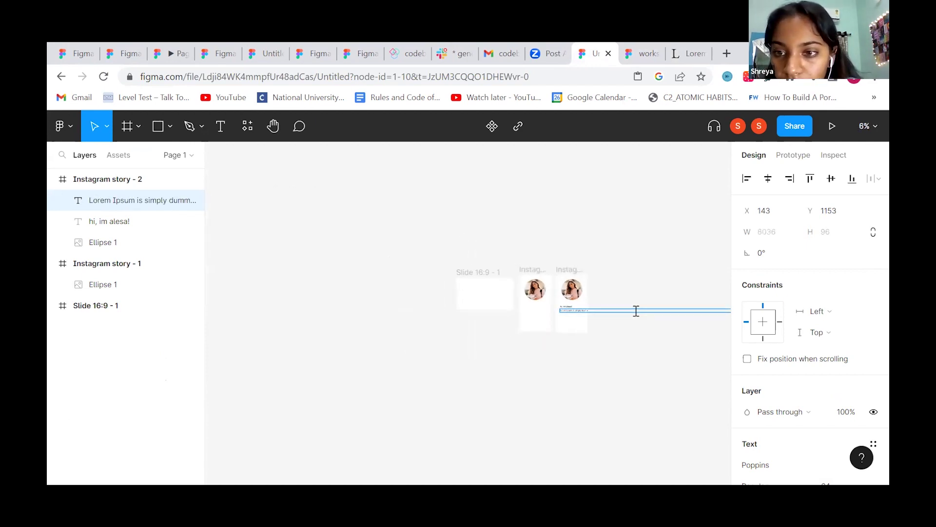
pyautogui.scroll(3, 663, 322)
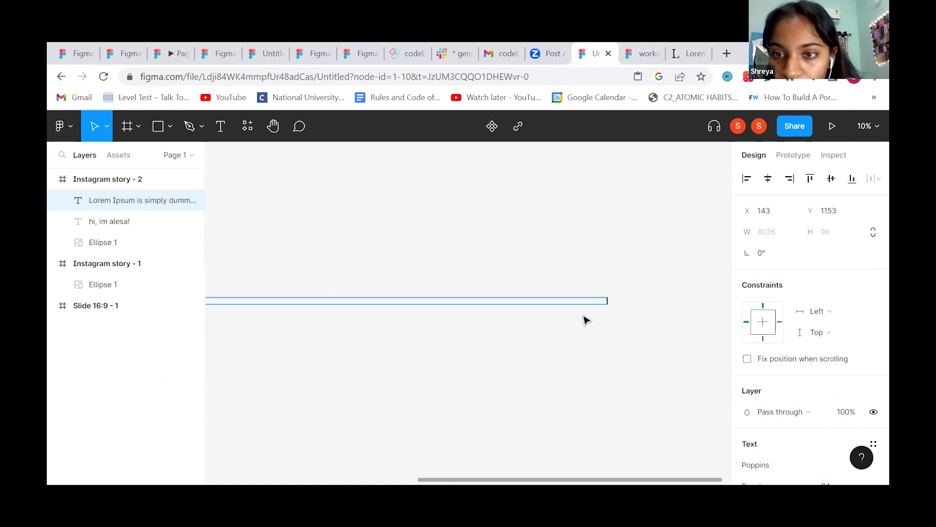
pyautogui.hscroll(-6, 587, 320)
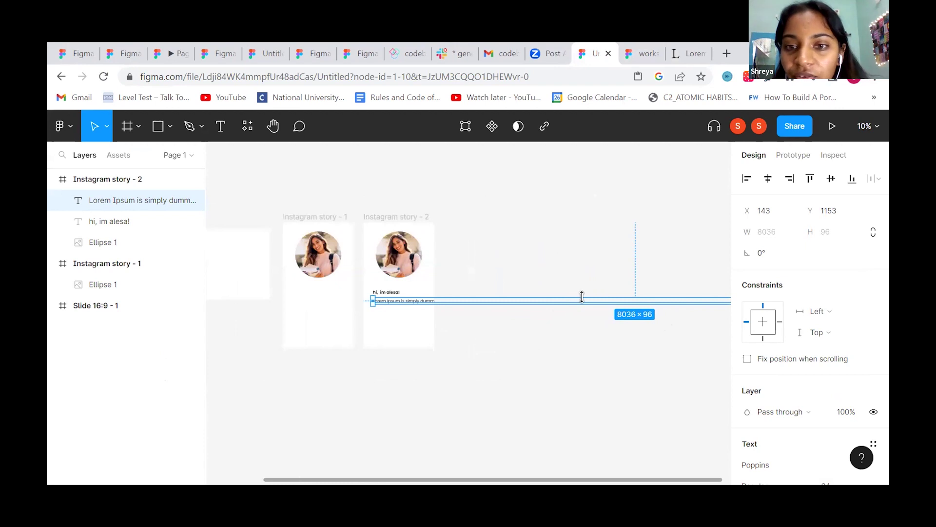
pyautogui.hscroll(3, 581, 297)
pyautogui.hscroll(2, 582, 297)
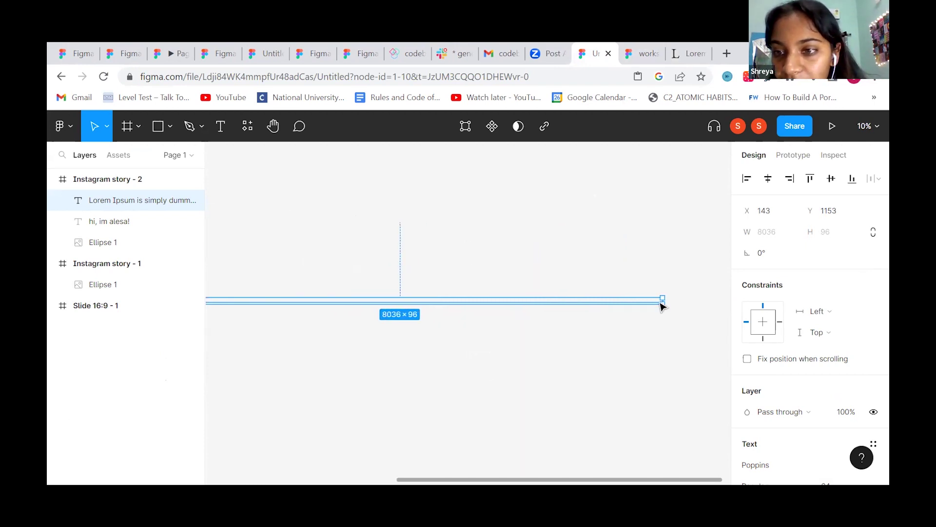
pyautogui.moveTo(494, 302); pyautogui.dragTo(274, 305)
pyautogui.moveTo(445, 313); pyautogui.dragTo(384, 309)
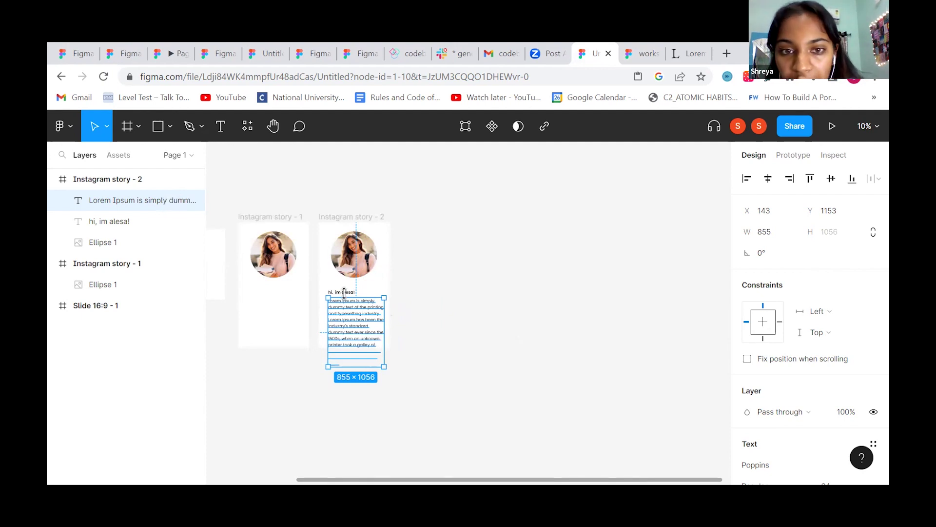
# Move the greeting line up to Y 890, just below the photo, and the Lorem Ipsum paragraph up to Y 986 beneath it
pyautogui.scroll(3, 455, 306)
pyautogui.hscroll(-2, 455, 305)
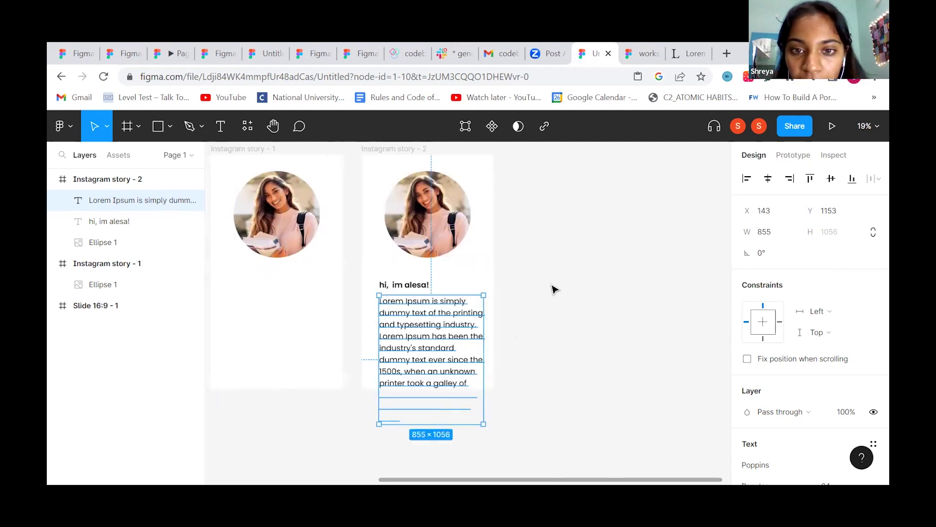
pyautogui.click(552, 289)
pyautogui.moveTo(420, 282); pyautogui.dragTo(420, 266)
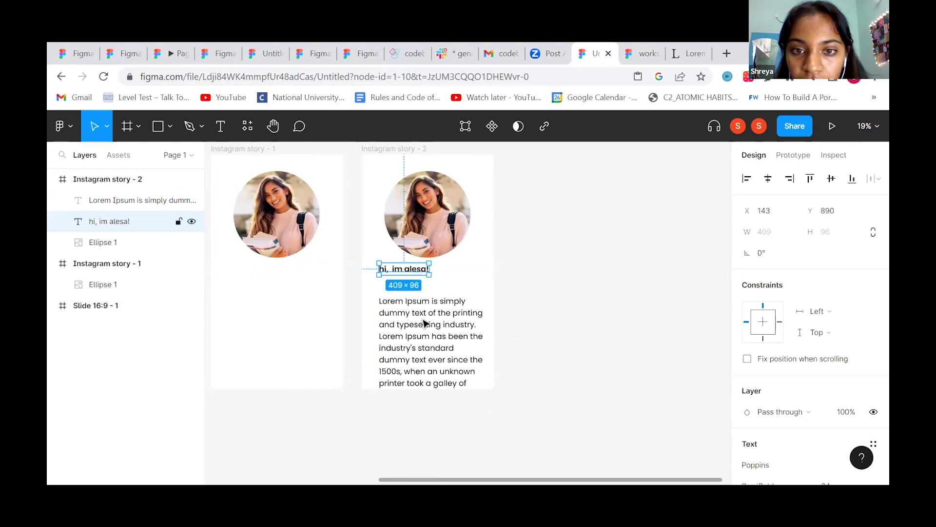
pyautogui.moveTo(429, 340); pyautogui.dragTo(430, 320)
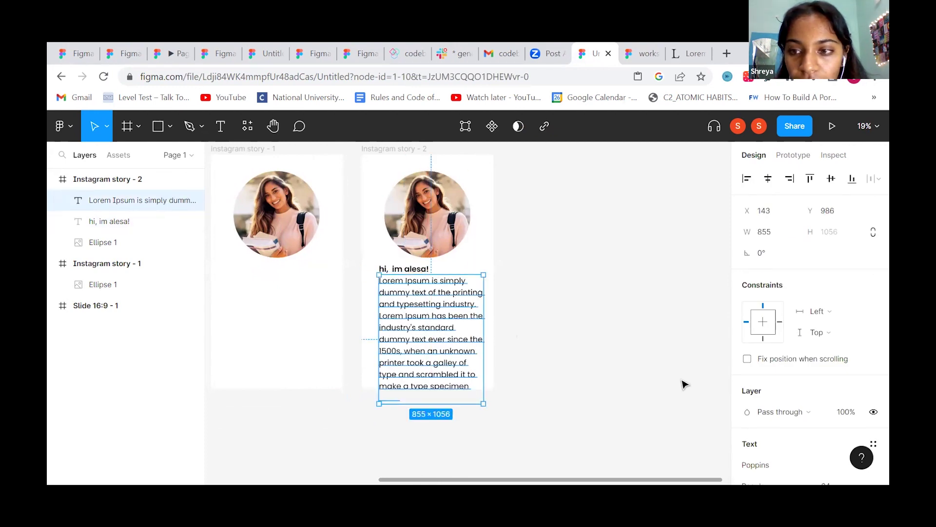
# Try font size 20 on the whole Lorem Ipsum paragraph, set it to 36, and reopen the size choices
pyautogui.doubleClick(430, 374)
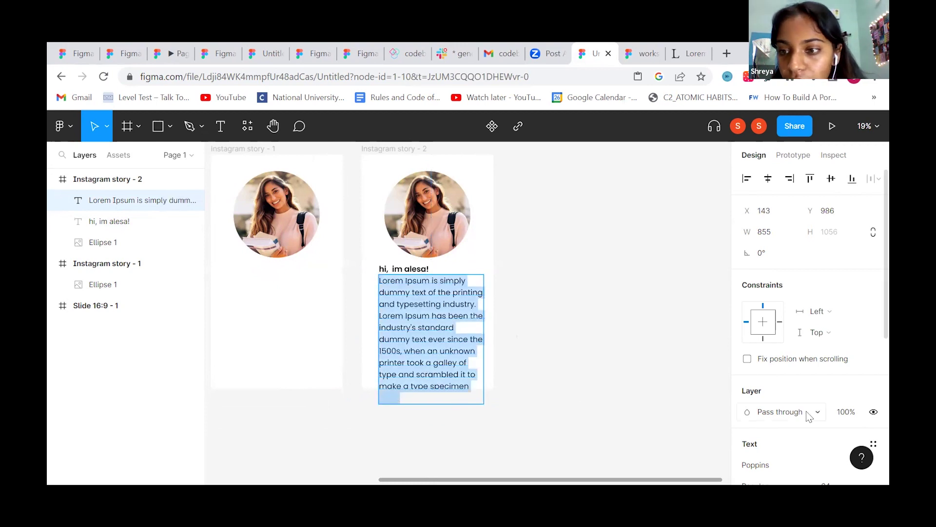
pyautogui.scroll(-3, 810, 416)
pyautogui.click(860, 351)
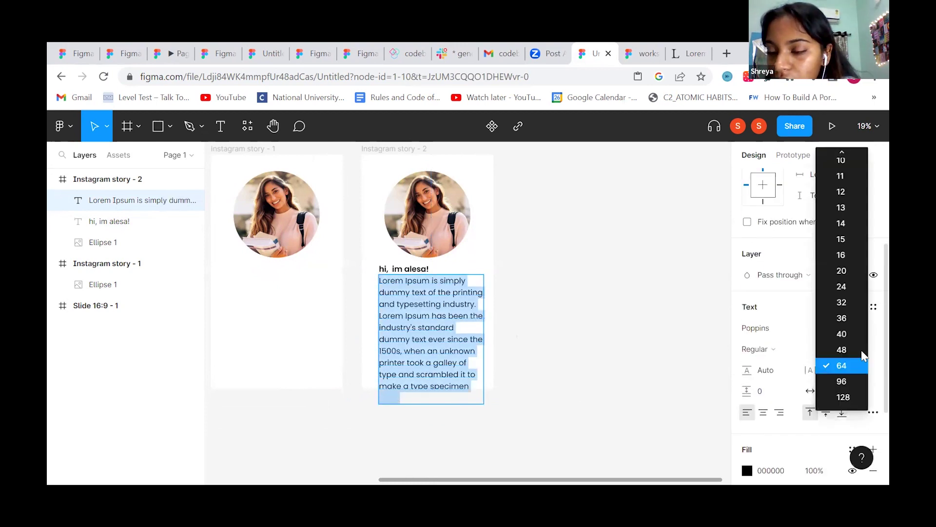
pyautogui.click(845, 269)
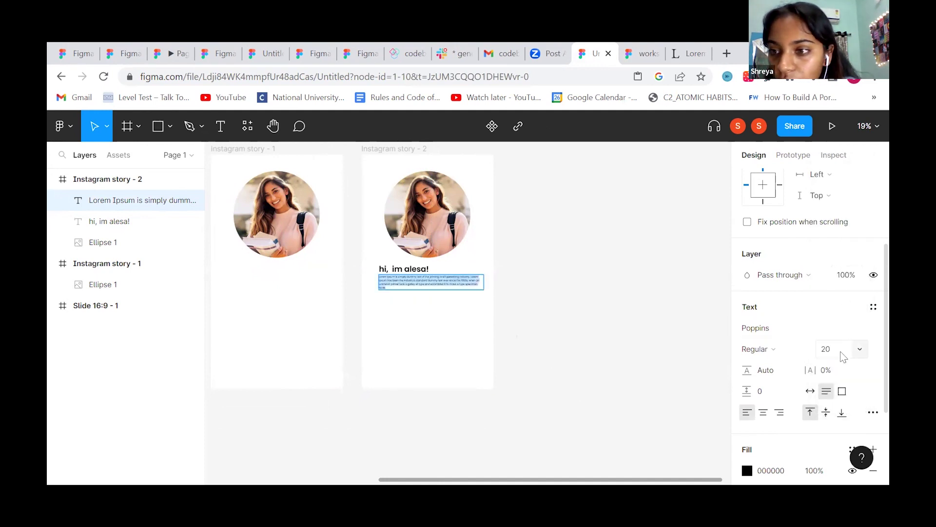
pyautogui.click(860, 351)
pyautogui.click(846, 388)
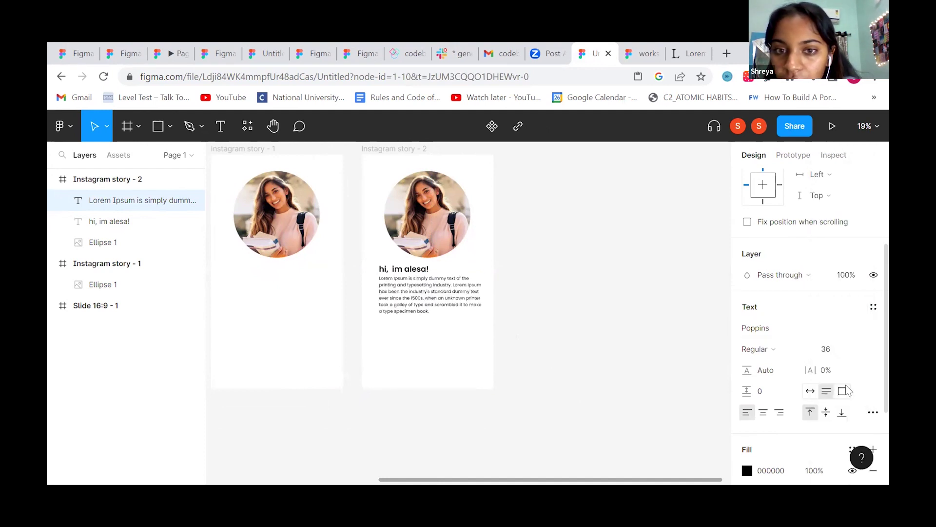
pyautogui.click(856, 347)
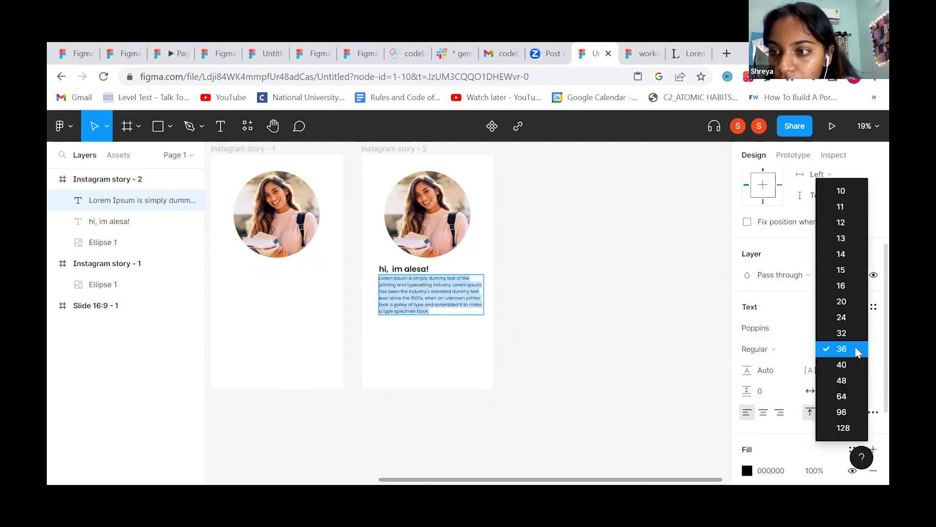
# Set the font size of the Lorem Ipsum paragraph in Instagram story - 2 to 40
pyautogui.click(840, 366)
pyautogui.click(649, 305)
# Create an on-click prototype connection from the circular photo in Instagram story - 1 that navigates to Instagram story - 2
pyautogui.hscroll(-3, 648, 305)
pyautogui.scroll(-3, 649, 305)
pyautogui.click(794, 155)
pyautogui.click(390, 191)
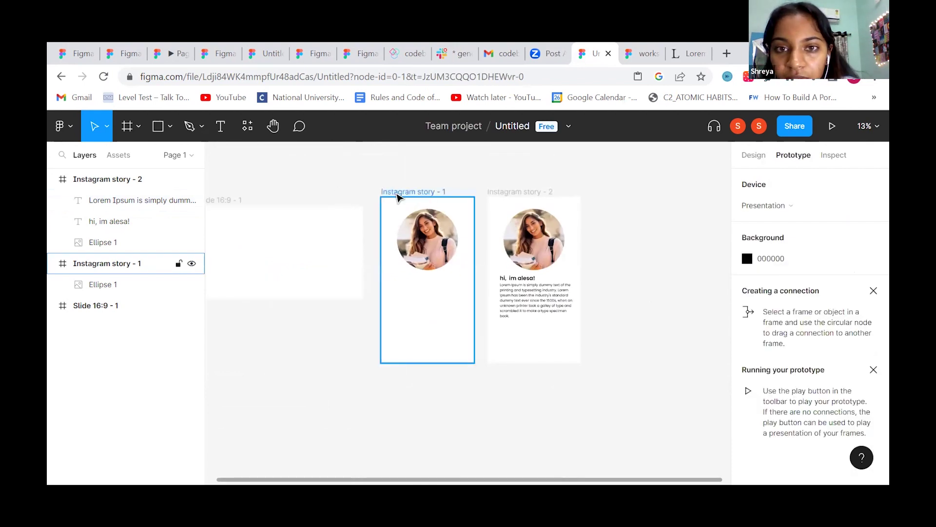
pyautogui.moveTo(458, 246)
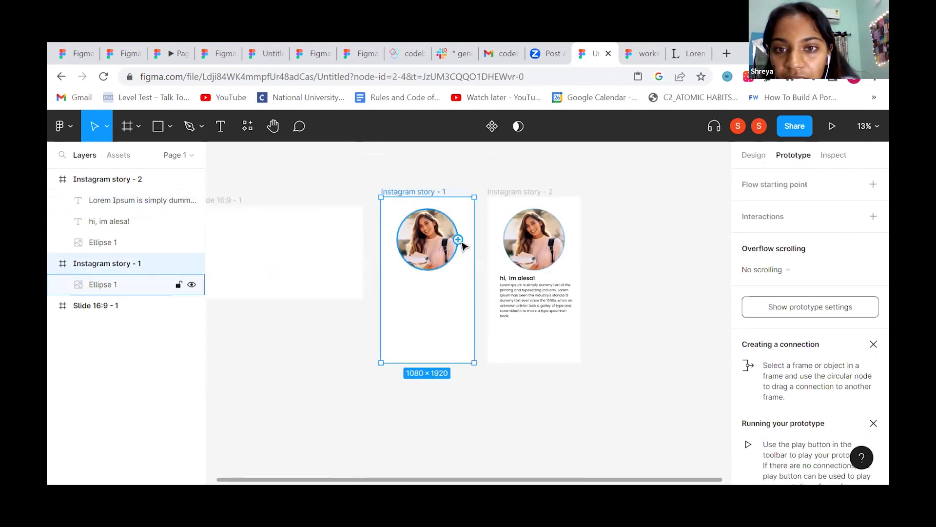
pyautogui.moveTo(459, 240); pyautogui.dragTo(507, 244)
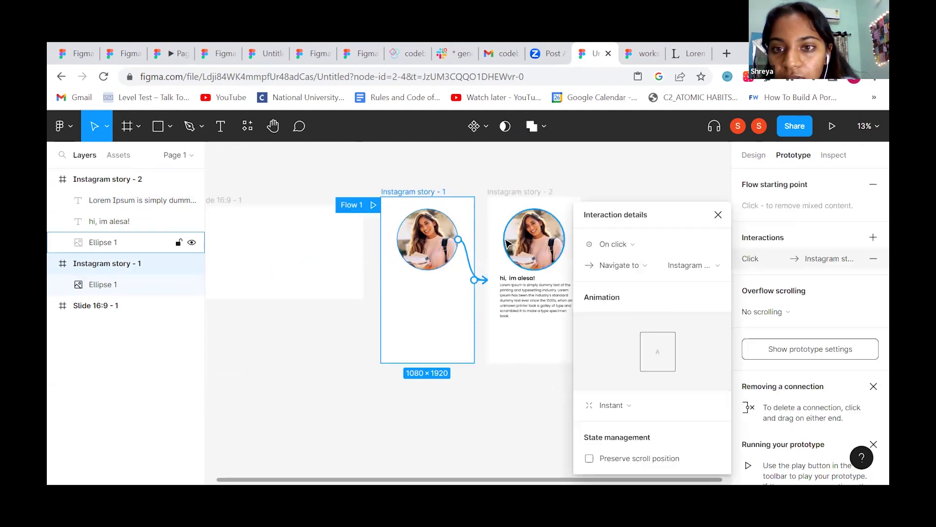
pyautogui.click(663, 245)
pyautogui.click(649, 244)
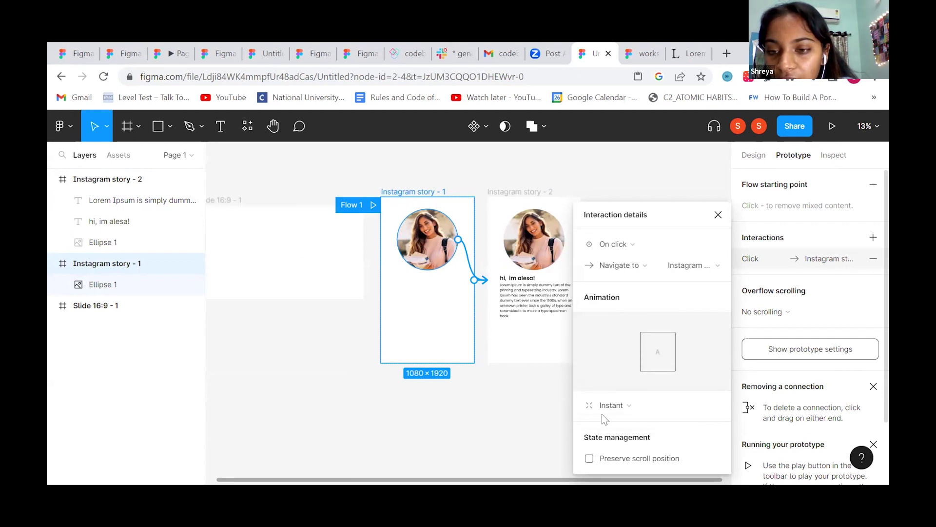
# Try the Smart animate transition on the photo's interaction and restore the animation to Instant
pyautogui.click(633, 408)
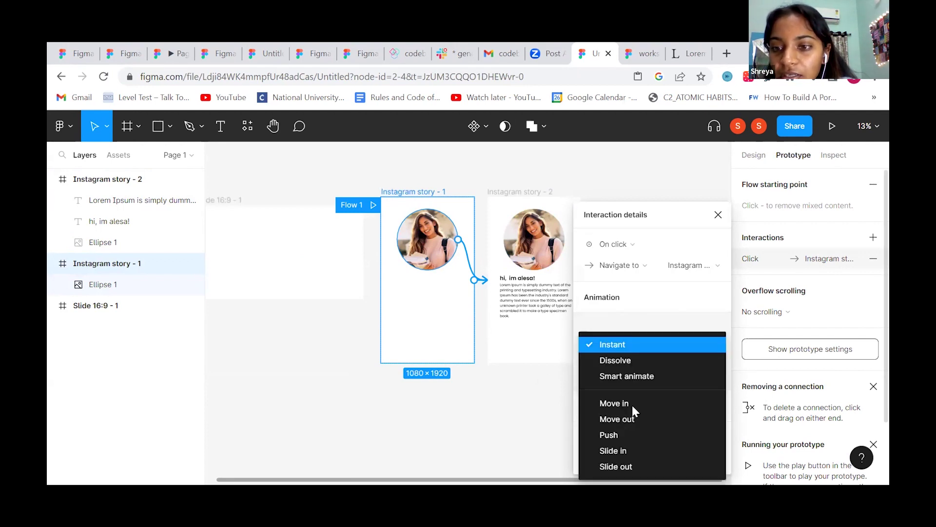
pyautogui.click(617, 375)
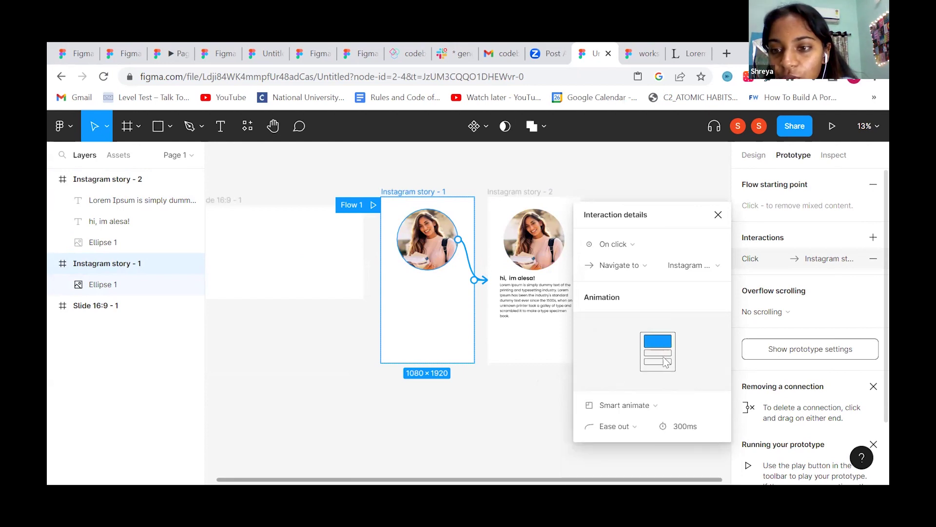
pyautogui.click(655, 408)
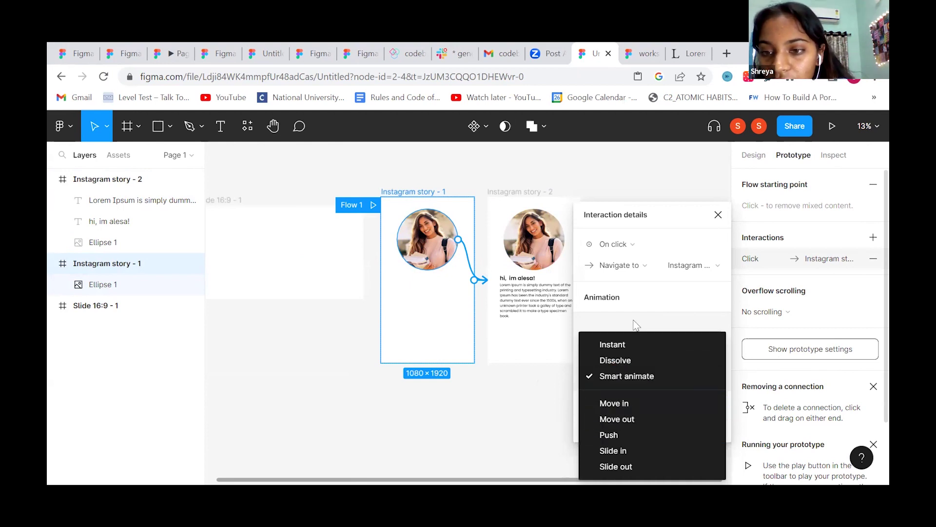
pyautogui.click(612, 344)
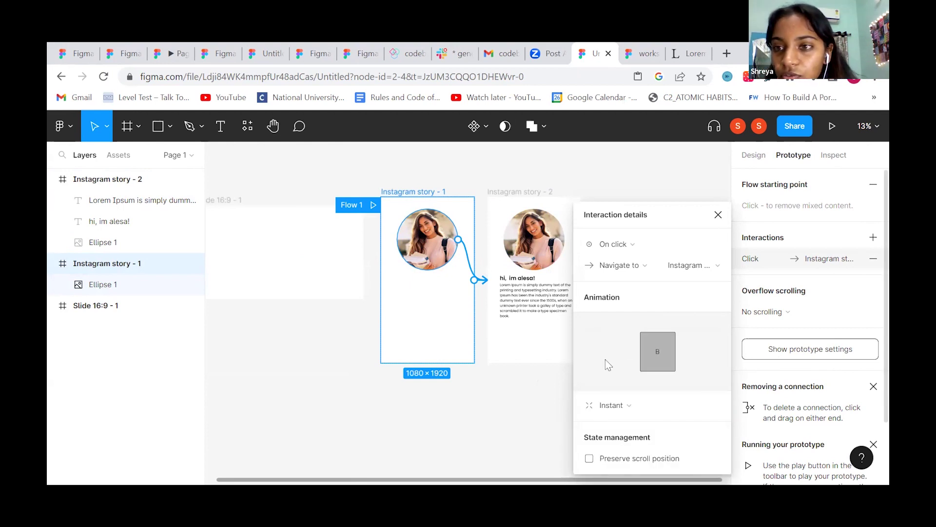
pyautogui.click(542, 393)
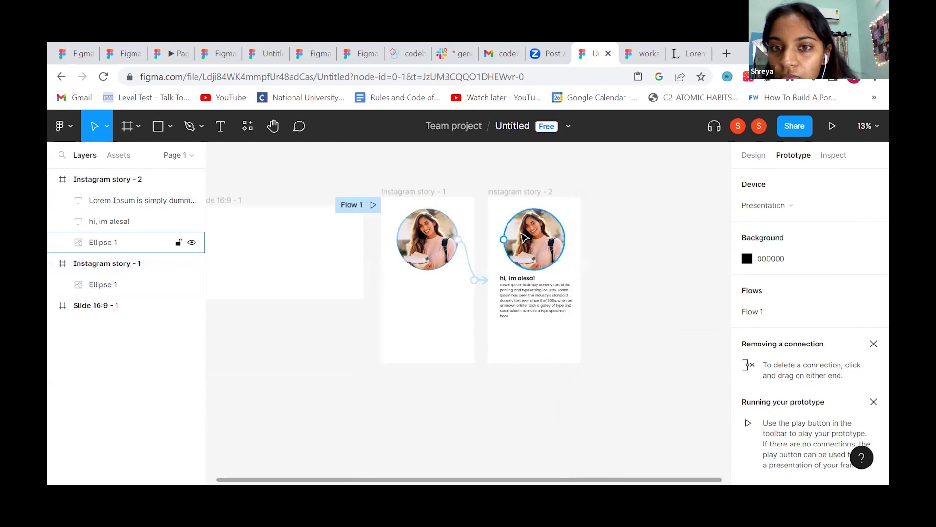
# Play Flow 1 and test the photo's link to Instagram story - 2, returning to the design file
pyautogui.click(373, 205)
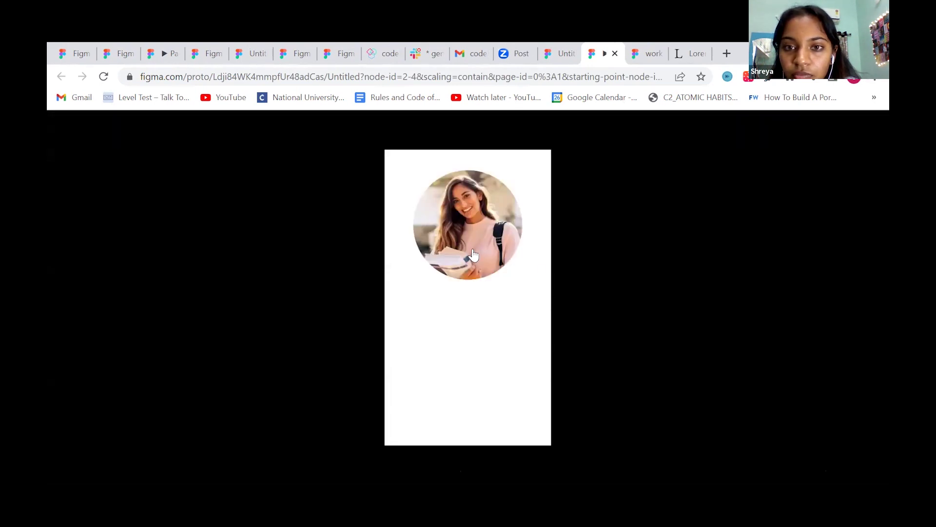
pyautogui.click(473, 251)
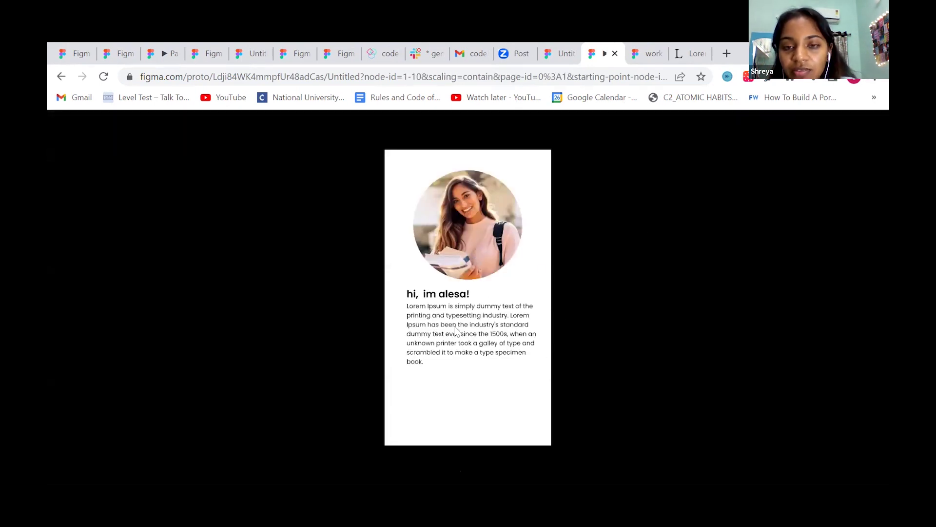
pyautogui.click(560, 53)
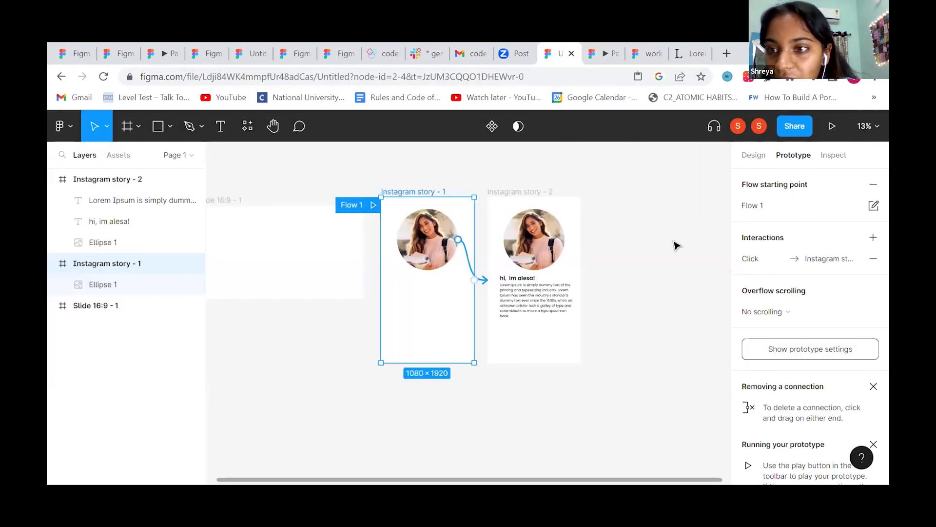
# Change the photo interaction's animation to Smart animate with a duration of 400 ms
pyautogui.click(829, 265)
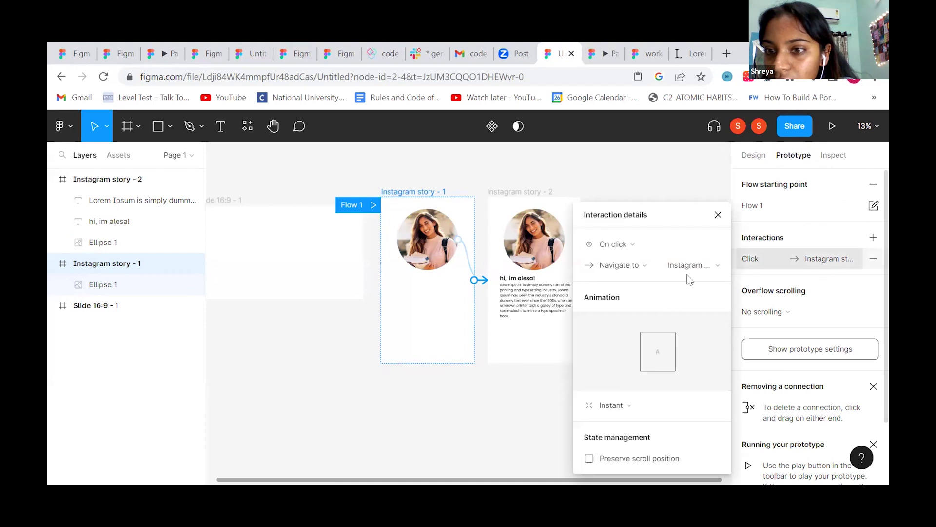
pyautogui.click(629, 404)
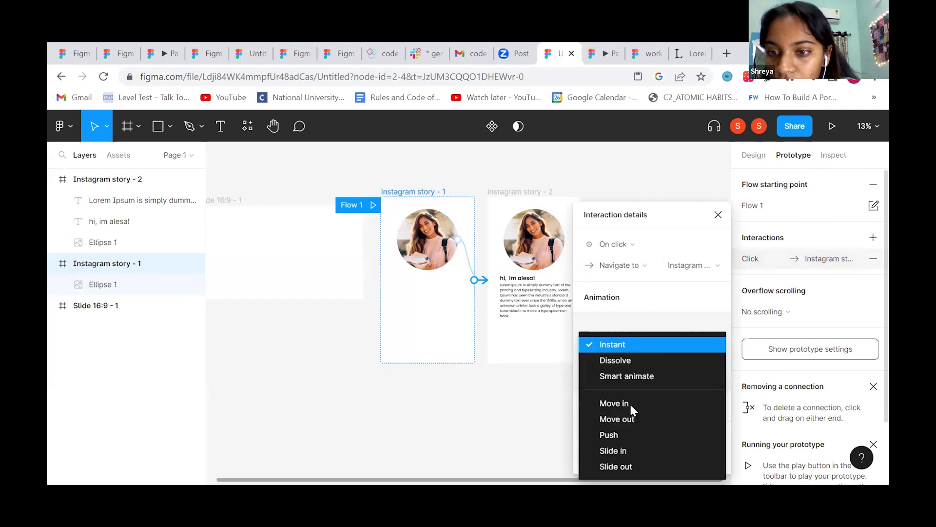
pyautogui.click(629, 376)
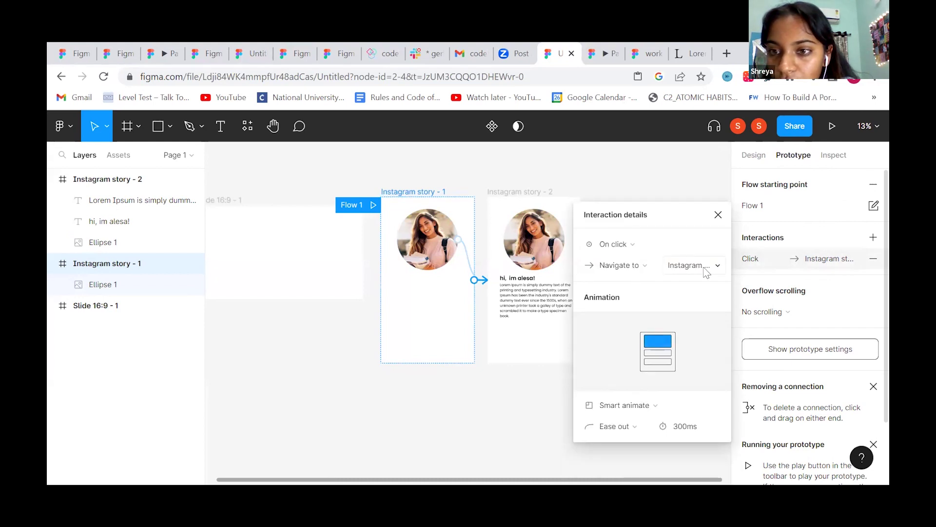
pyautogui.click(688, 428)
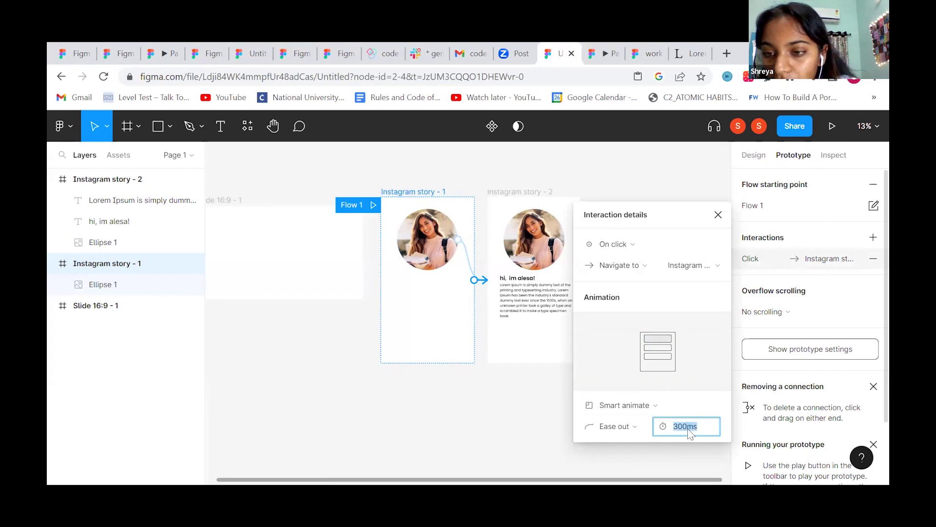
pyautogui.click(686, 431)
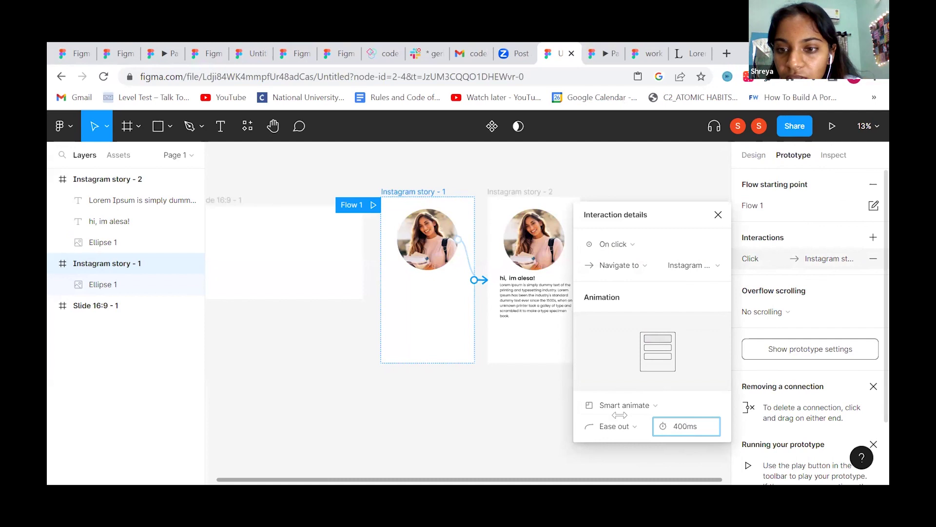
pyautogui.click(511, 397)
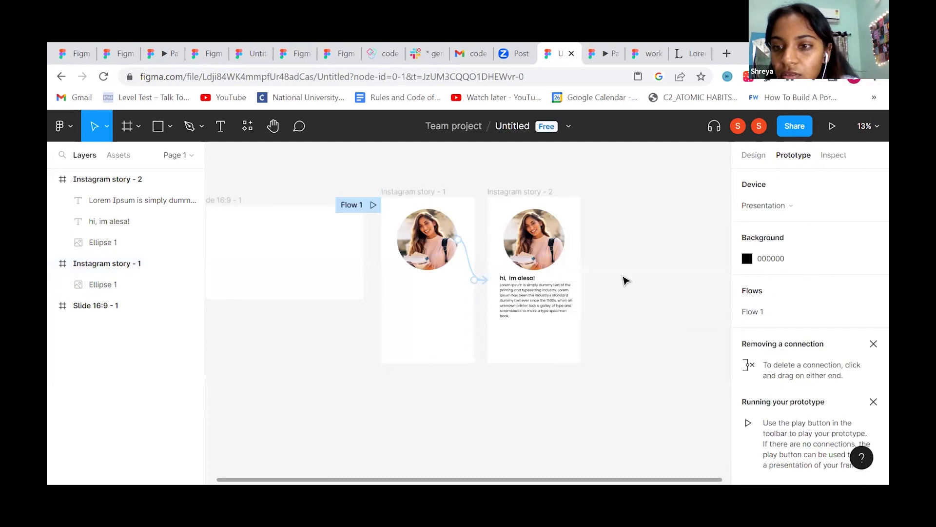
# Reload and replay the Flow 1 prototype to check the animated transition between the two stories
pyautogui.click(603, 53)
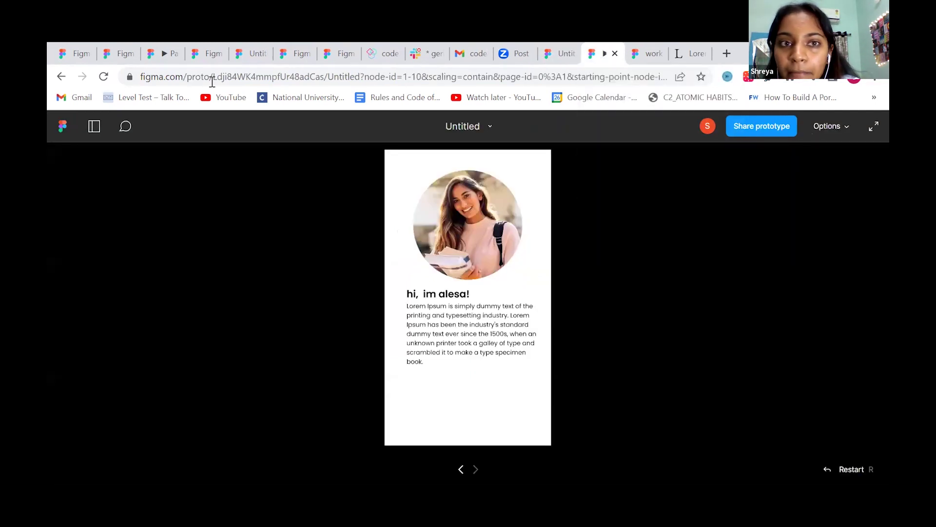
pyautogui.click(103, 77)
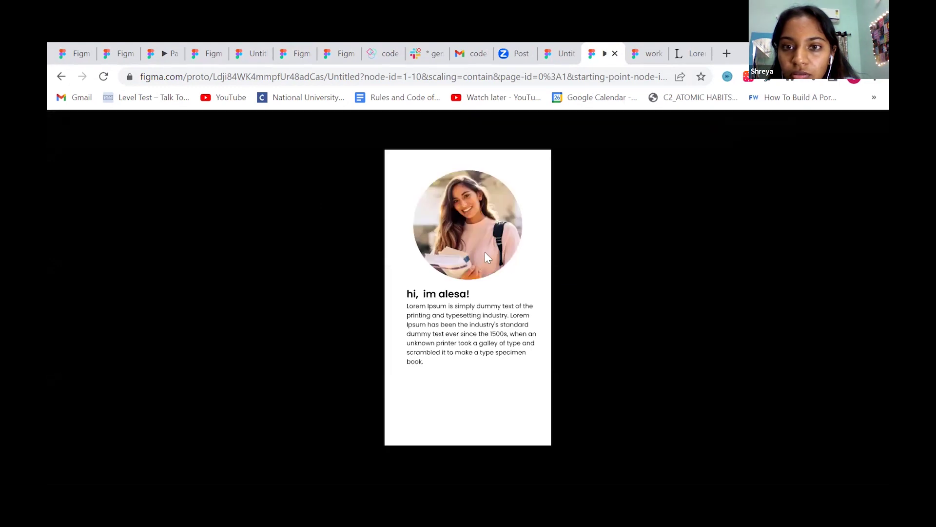
pyautogui.click(560, 50)
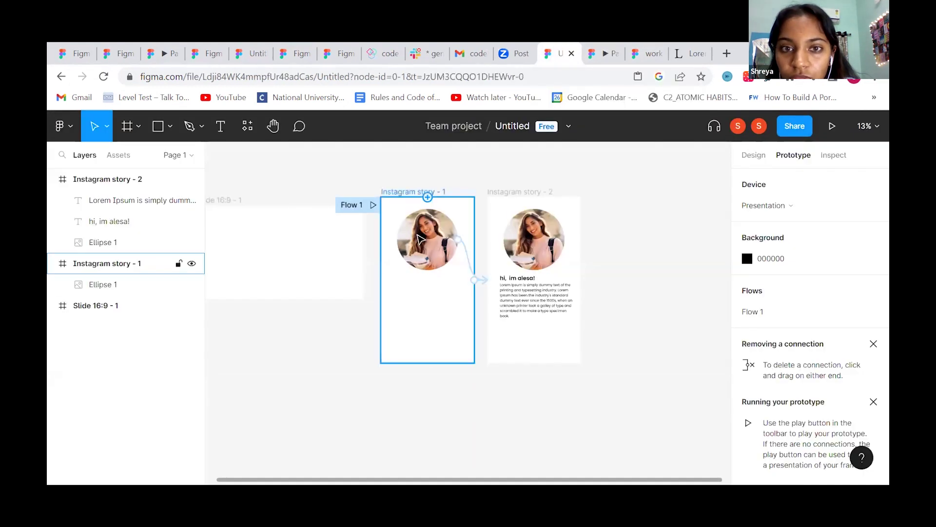
pyautogui.click(374, 205)
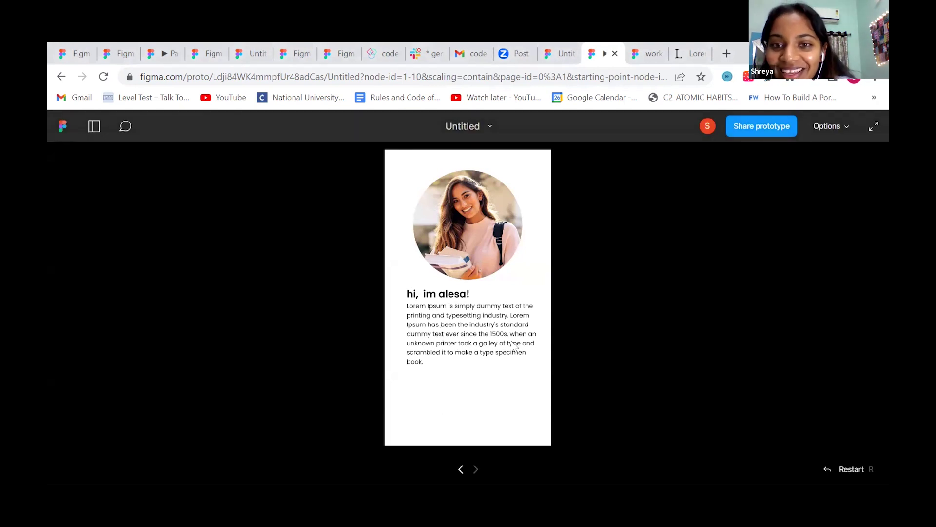
pyautogui.click(560, 51)
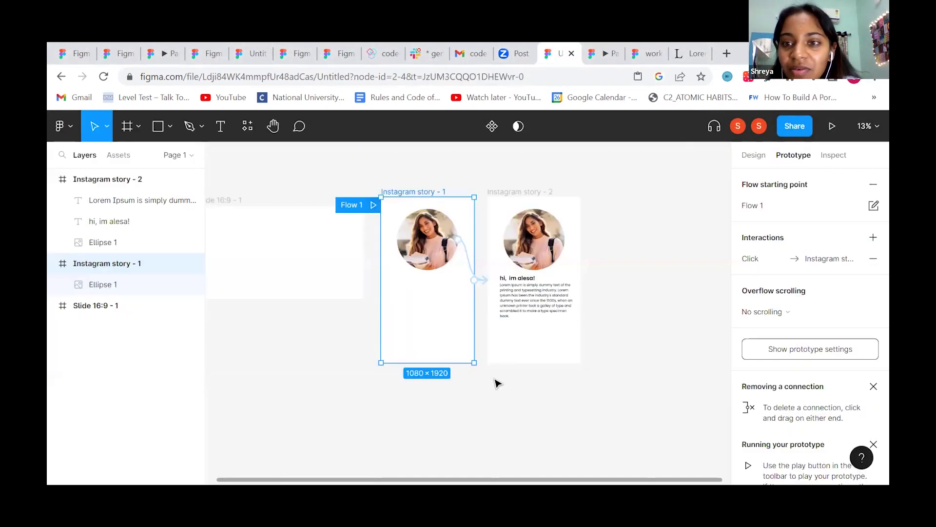
pyautogui.click(539, 420)
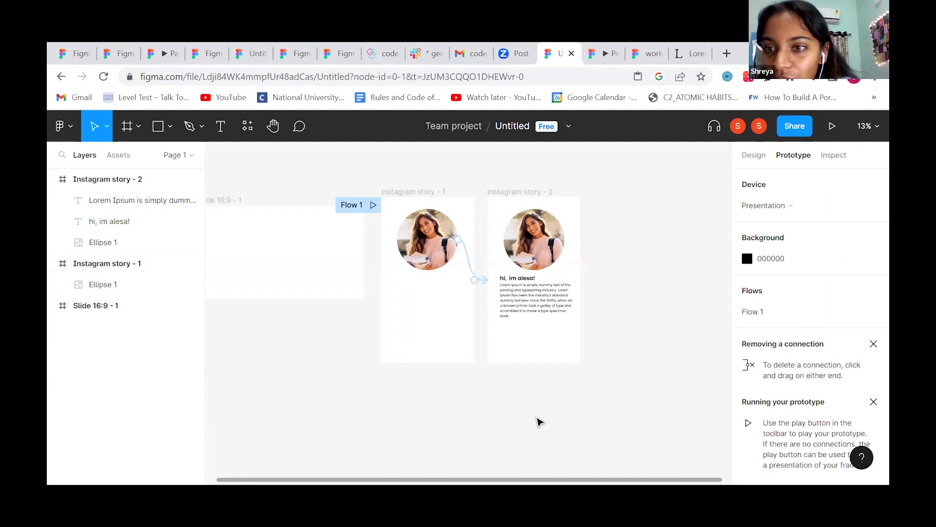
# Inspect the properties, typography and CSS code of the Lorem Ipsum paragraph in Instagram story - 2
pyautogui.hscroll(-3, 442, 291)
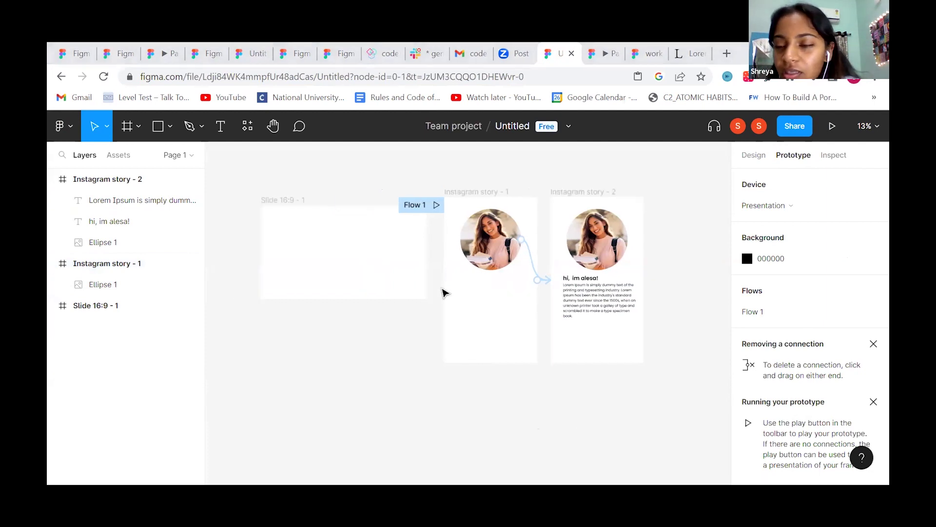
pyautogui.click(830, 156)
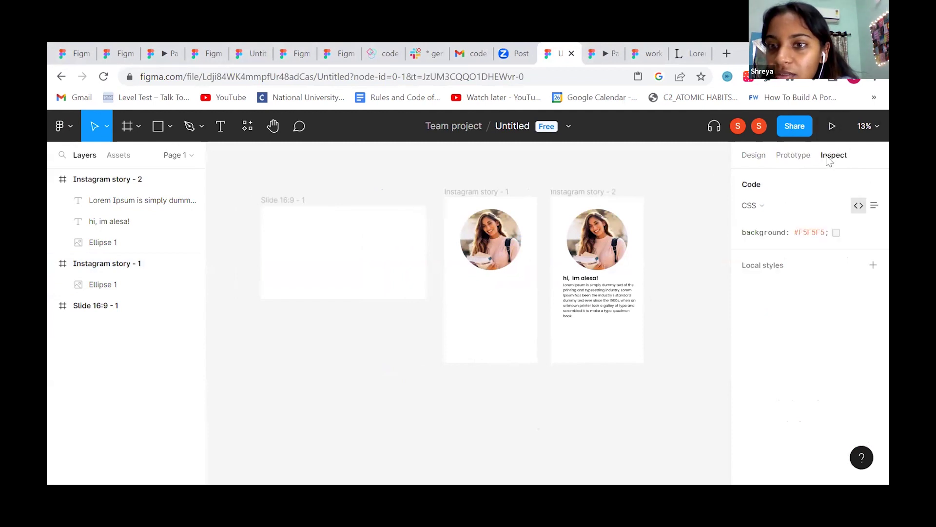
pyautogui.click(577, 297)
pyautogui.hscroll(2, 707, 285)
pyautogui.scroll(-1, 791, 293)
pyautogui.scroll(1, 792, 312)
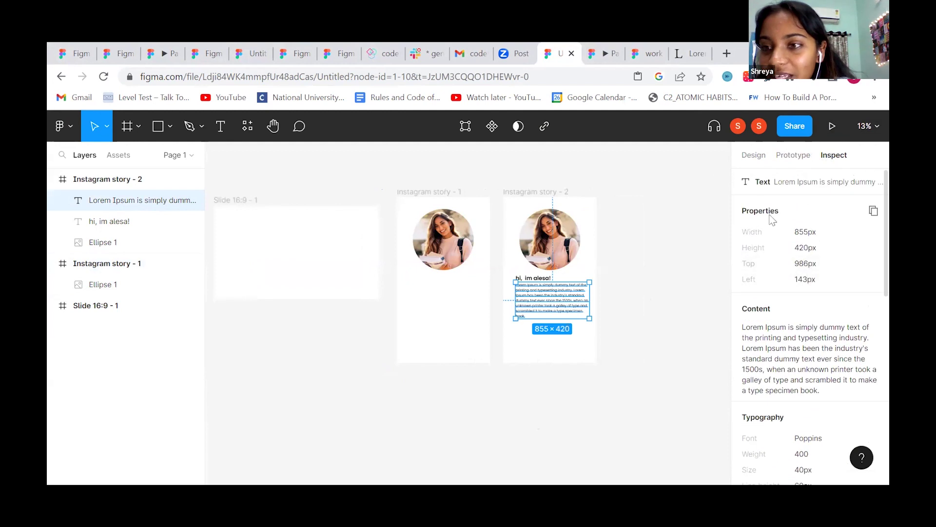
pyautogui.scroll(-10, 796, 328)
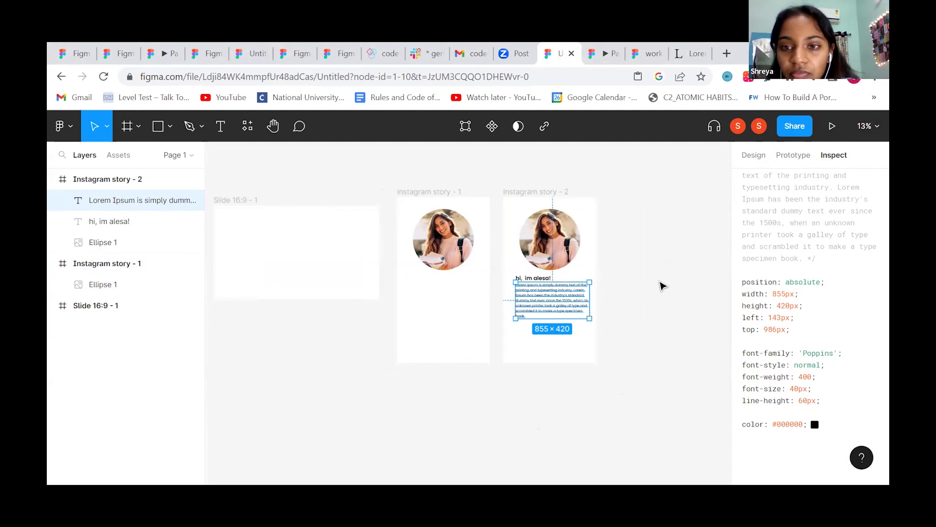
pyautogui.click(661, 284)
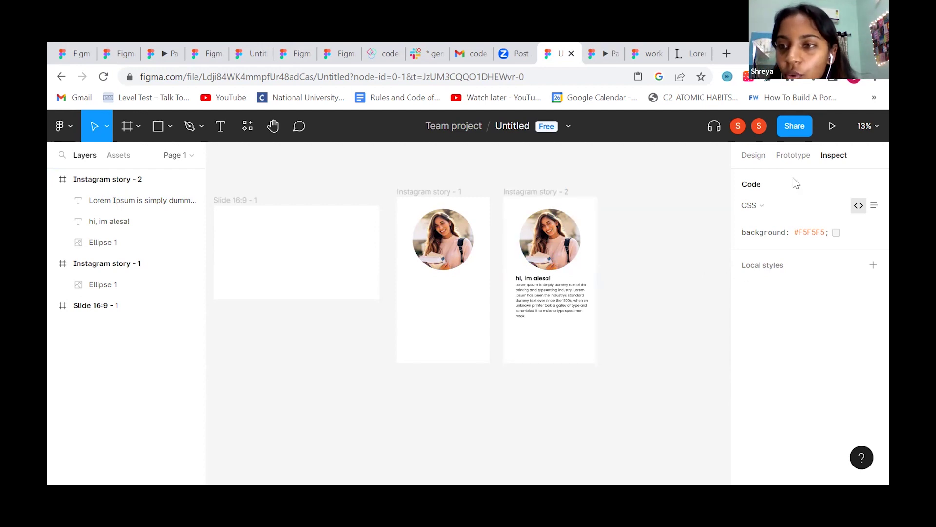
pyautogui.click(793, 156)
pyautogui.click(832, 155)
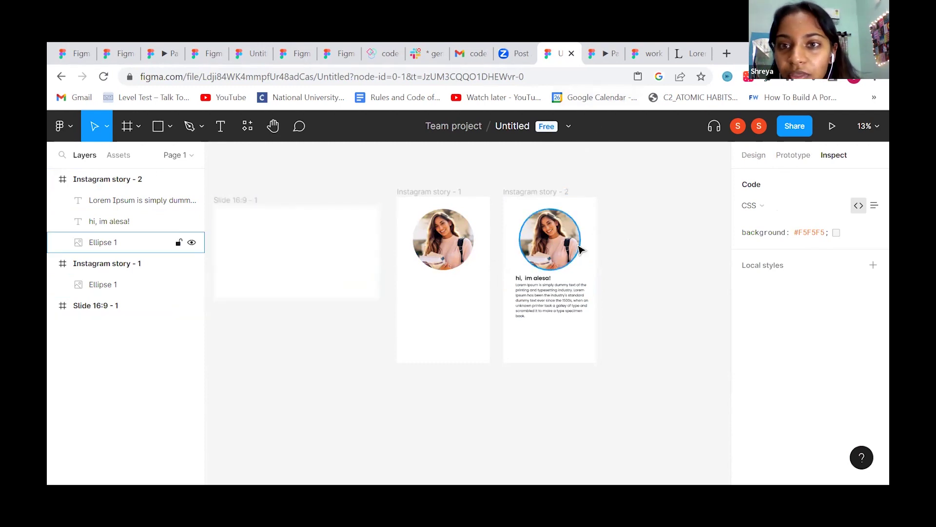
pyautogui.hscroll(-3, 430, 236)
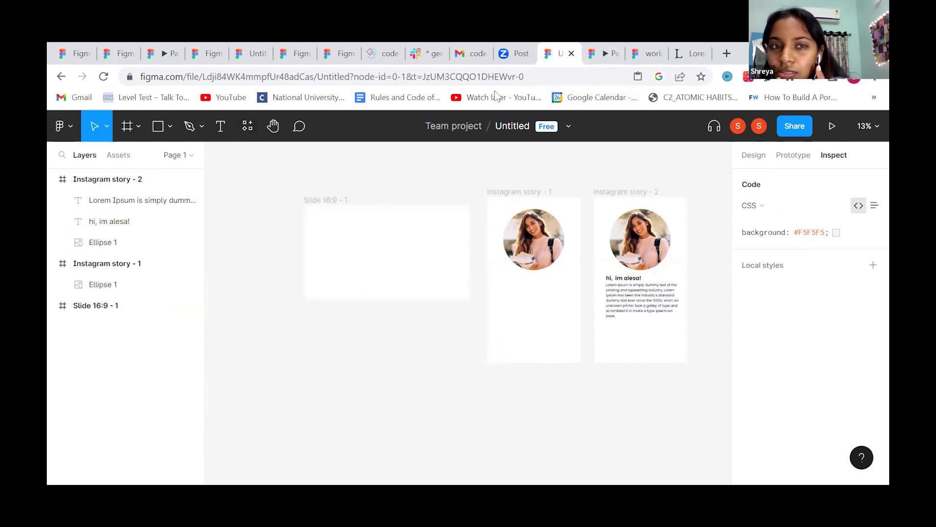
# Switch to the codebar slide deck presentation and advance to the slide about building a 2023 Goals mood-board
pyautogui.click(646, 53)
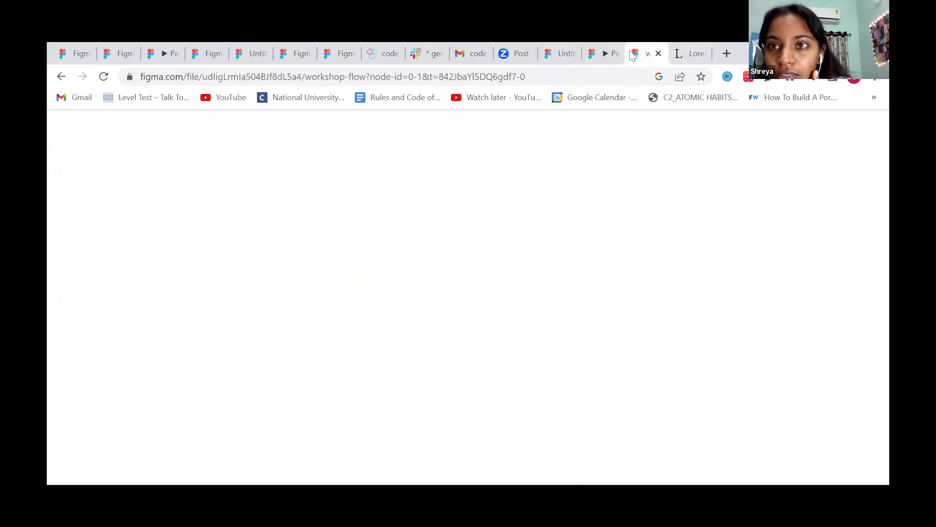
pyautogui.click(593, 54)
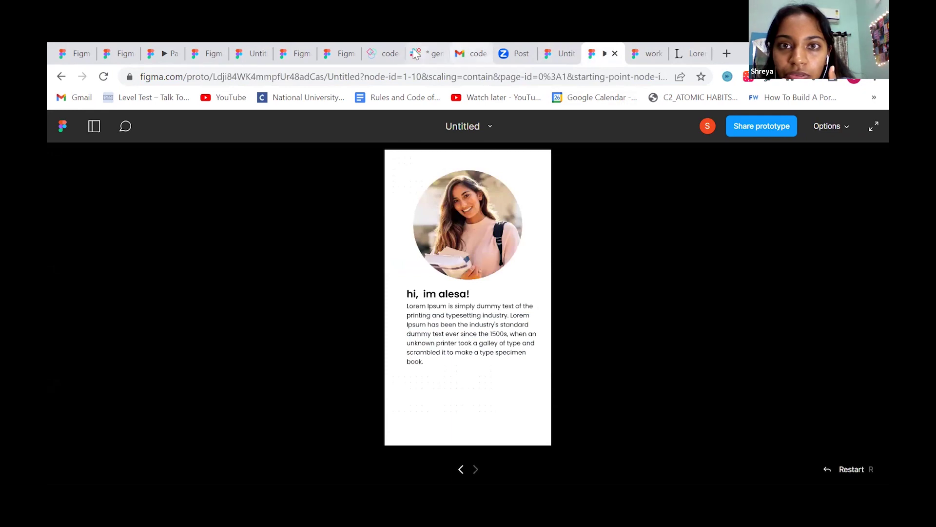
pyautogui.moveTo(330, 48); pyautogui.dragTo(246, 54)
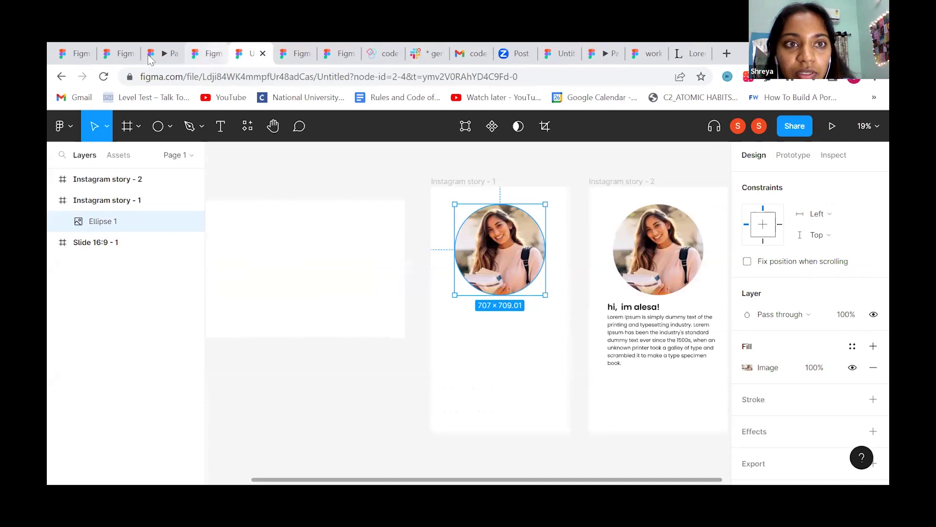
pyautogui.hotkey('ctrl', 'shift', 'Tab')
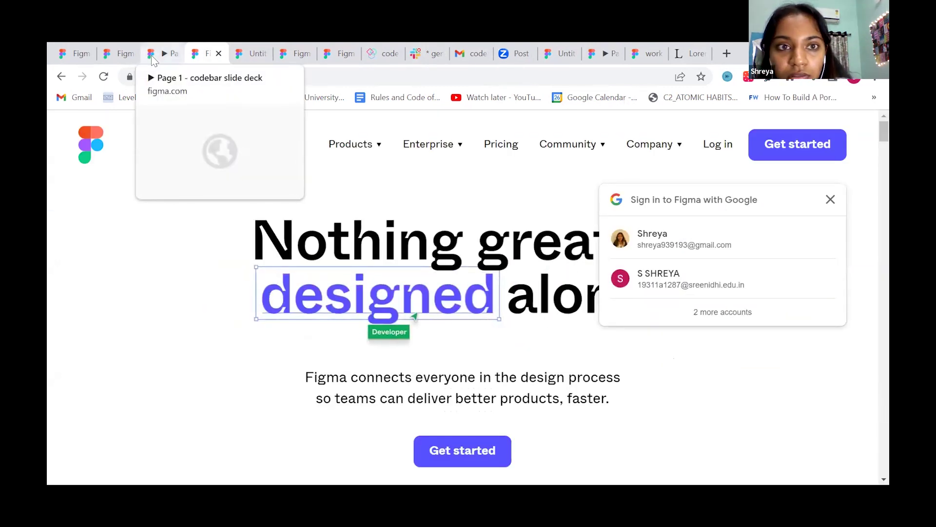
pyautogui.click(153, 55)
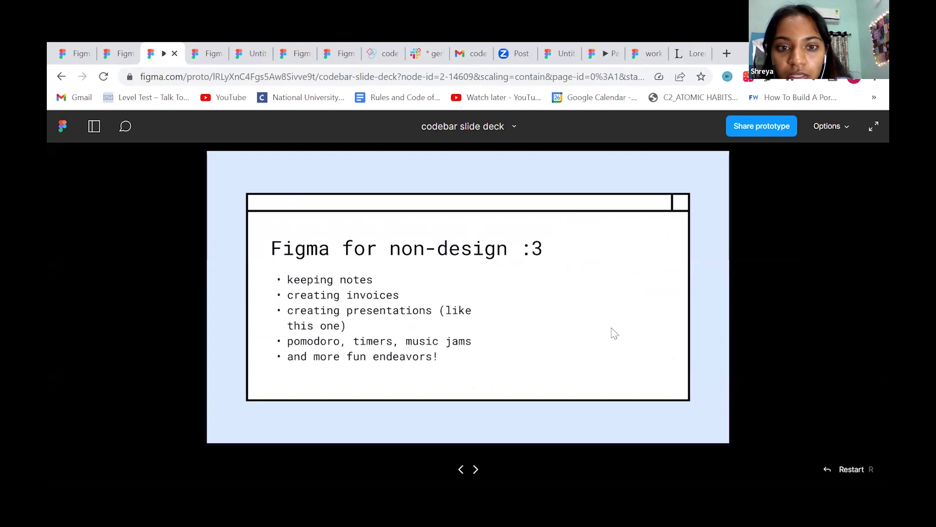
pyautogui.press('Right')
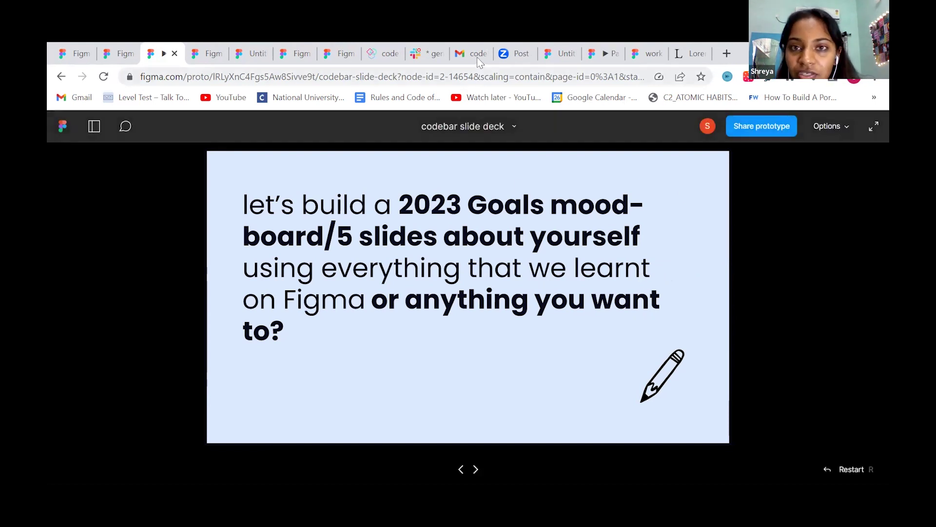
# Go back to the Untitled design file and select the Slide 16:9 - 1 frame, rechecking the mood-board slide in between
pyautogui.click(589, 55)
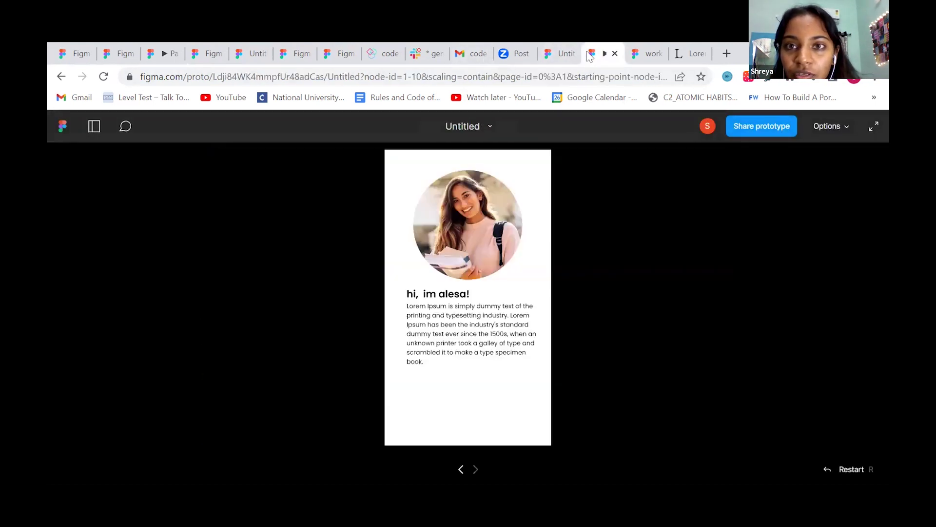
pyautogui.click(561, 54)
pyautogui.click(325, 204)
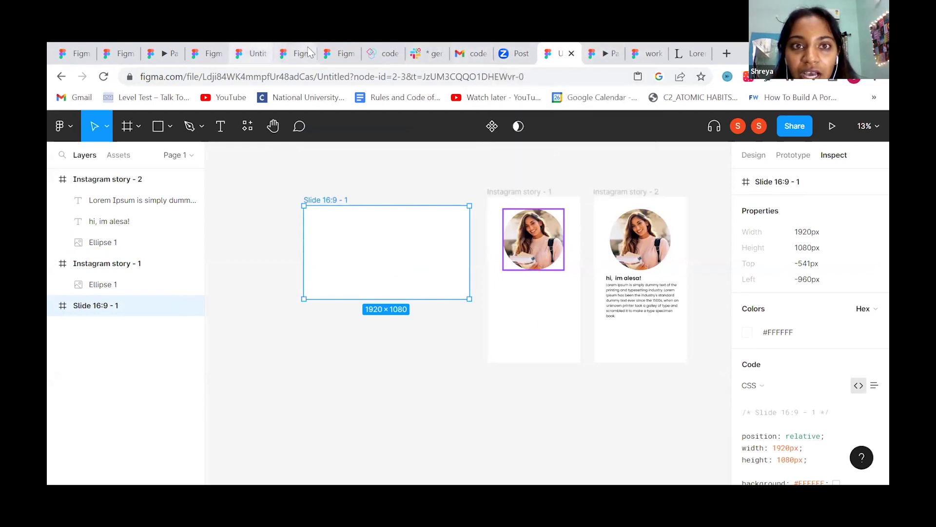
pyautogui.click(251, 54)
pyautogui.click(164, 53)
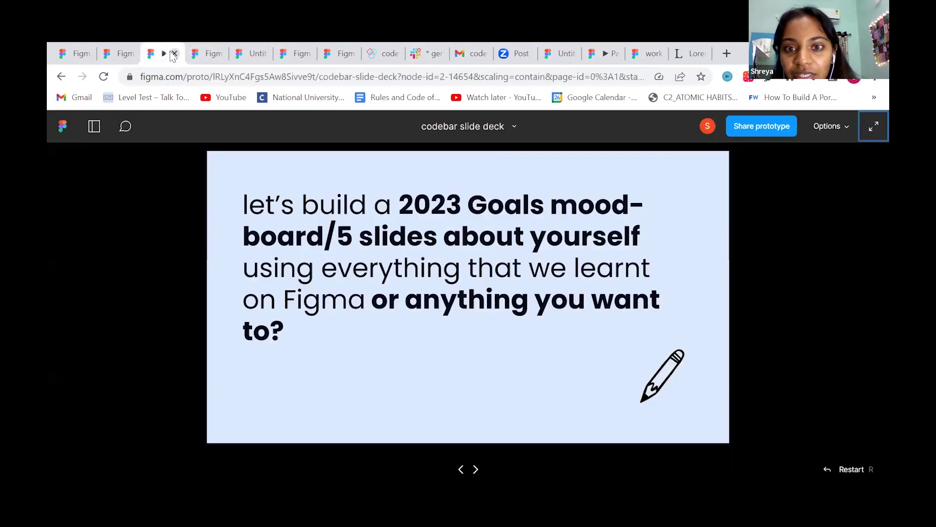
pyautogui.click(592, 56)
pyautogui.click(560, 53)
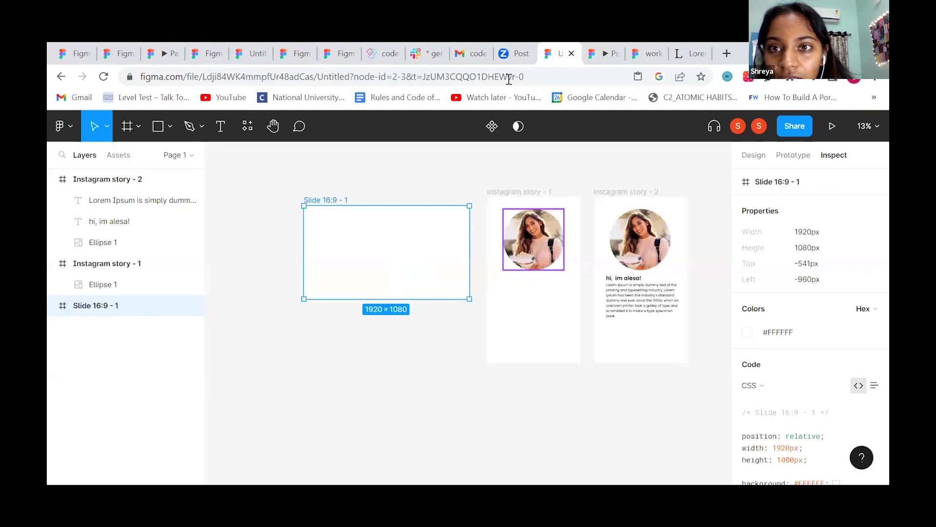
pyautogui.hscroll(3, 464, 225)
pyautogui.scroll(2, 464, 226)
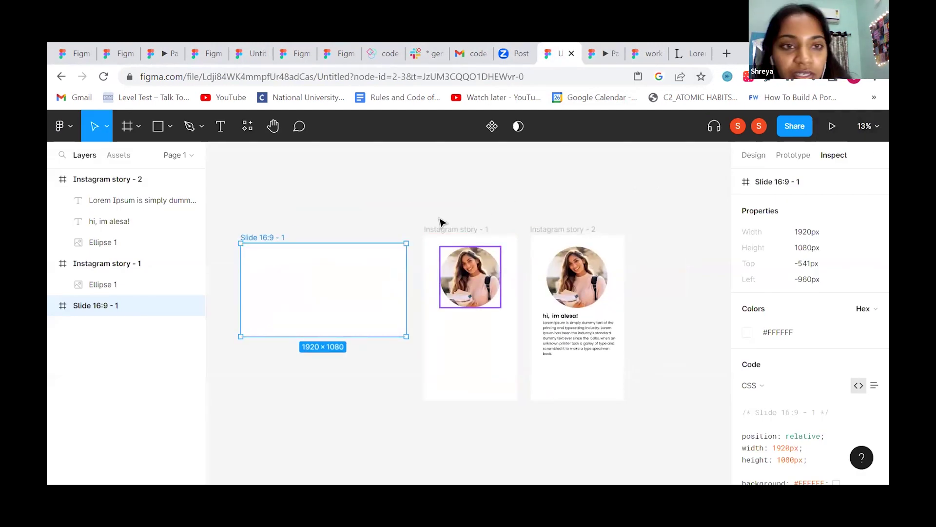
# Leave the design file for the team's file browser and open the Figma Community home page
pyautogui.click(61, 125)
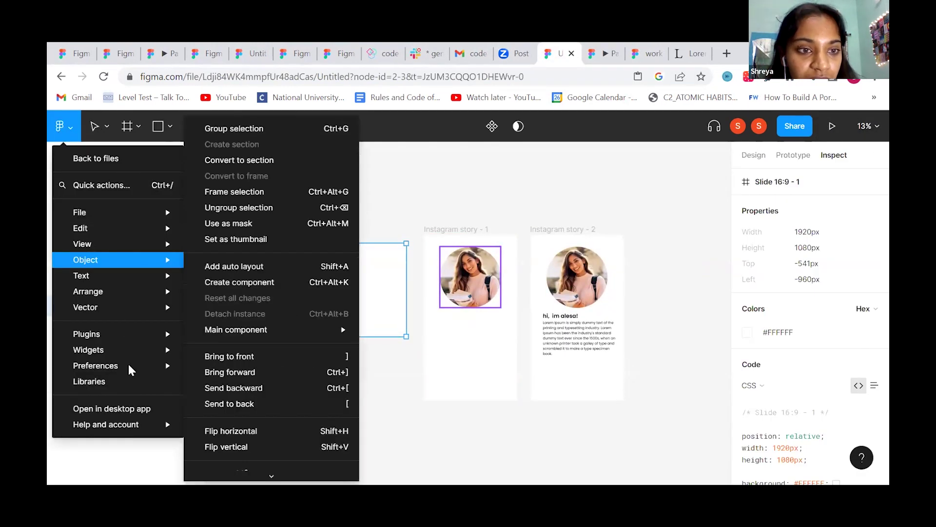
pyautogui.click(150, 165)
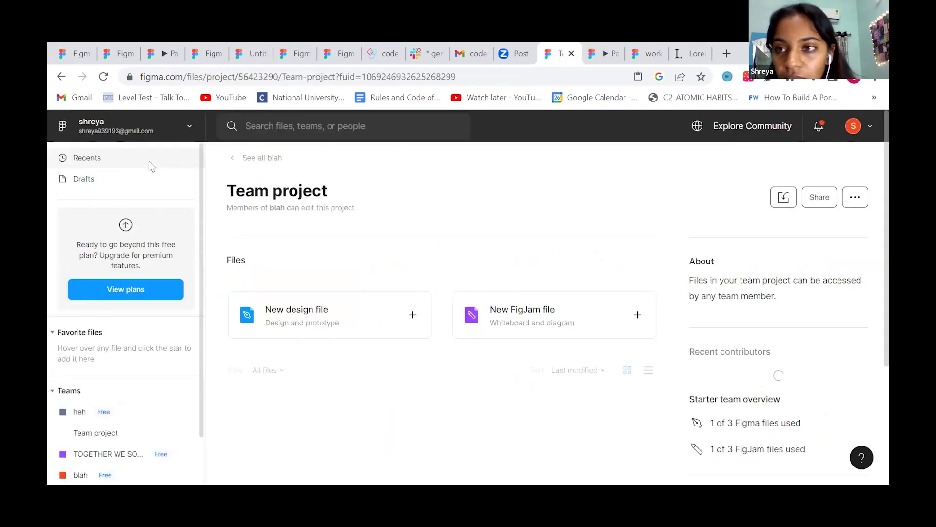
pyautogui.click(760, 123)
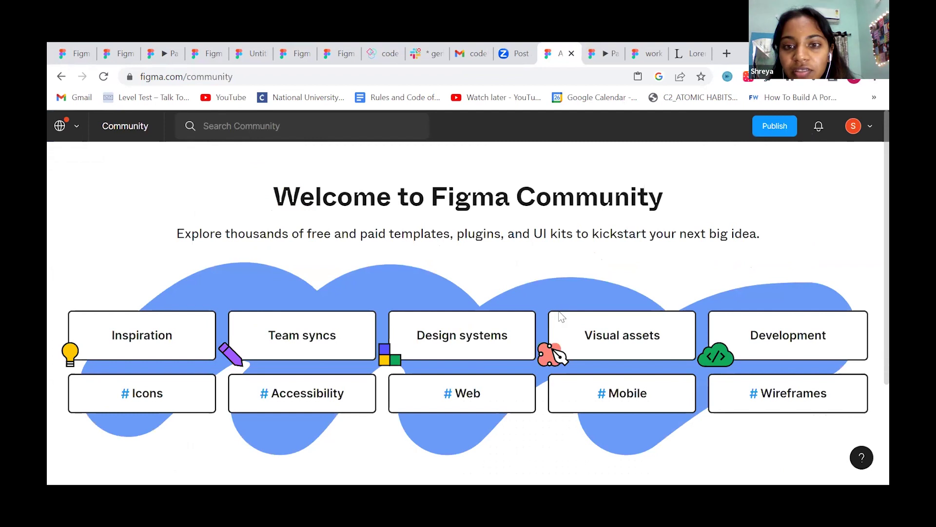
pyautogui.moveTo(559, 312)
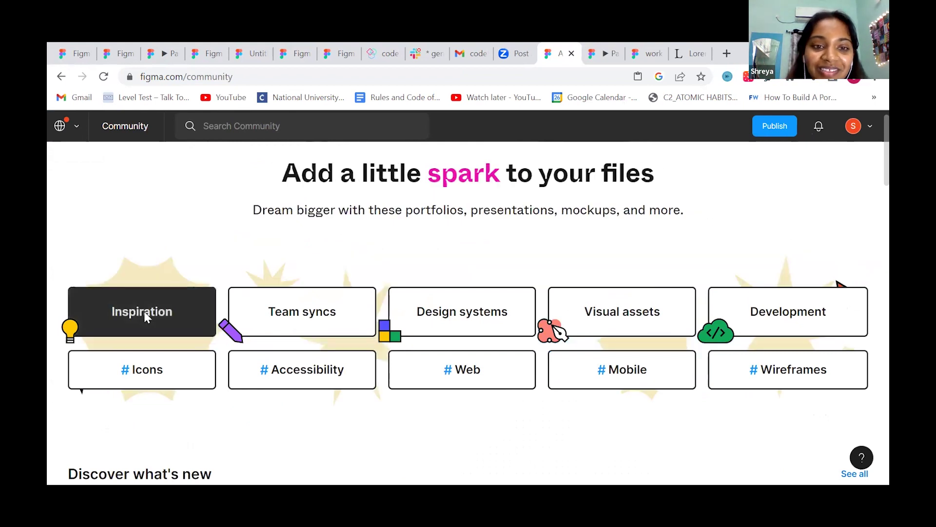
pyautogui.moveTo(479, 311)
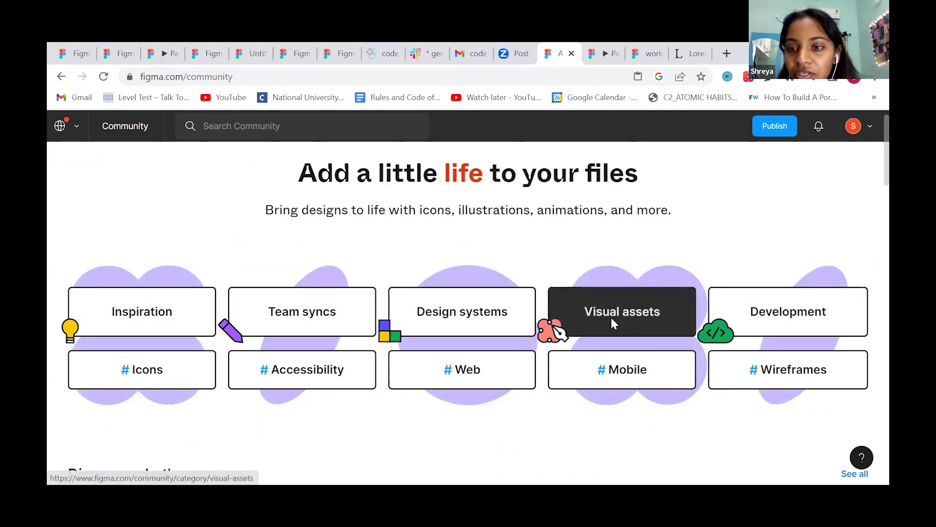
# Browse the Visual assets category in the Community, including the coolicons PRO page, and return to the category listing
pyautogui.click(612, 320)
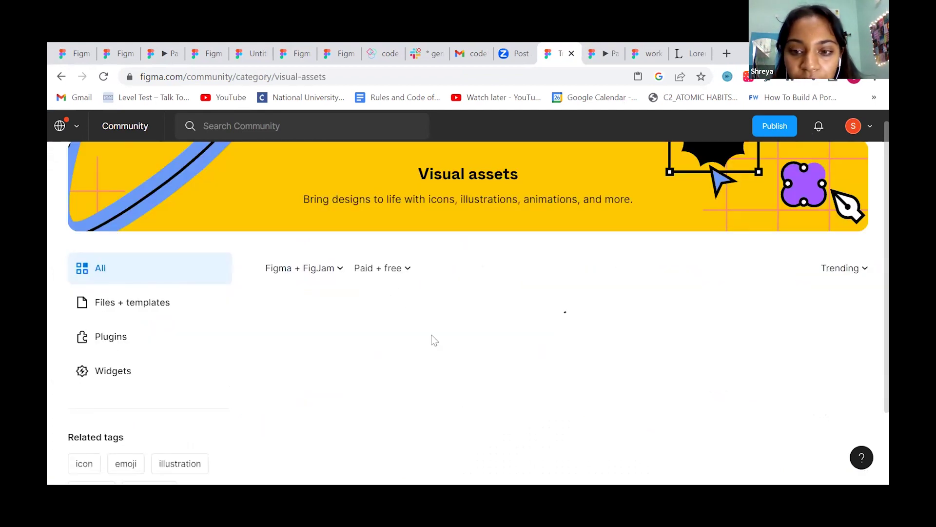
pyautogui.scroll(-2, 434, 340)
pyautogui.scroll(1, 435, 340)
pyautogui.scroll(-4, 434, 341)
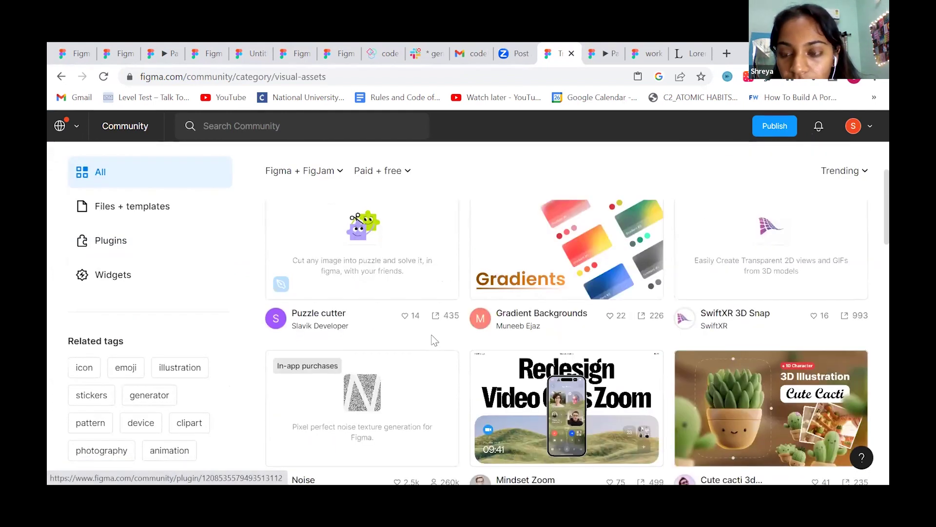
pyautogui.scroll(1, 355, 287)
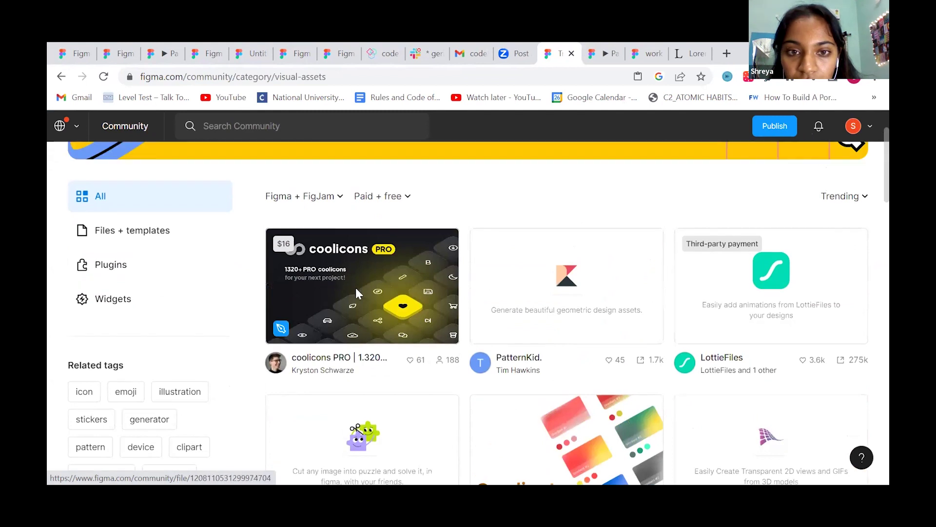
pyautogui.click(356, 292)
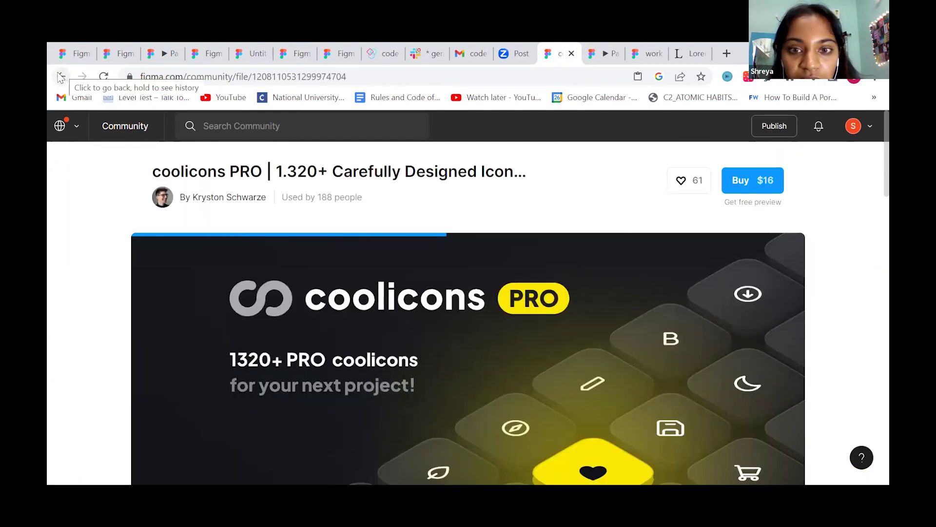
pyautogui.click(60, 77)
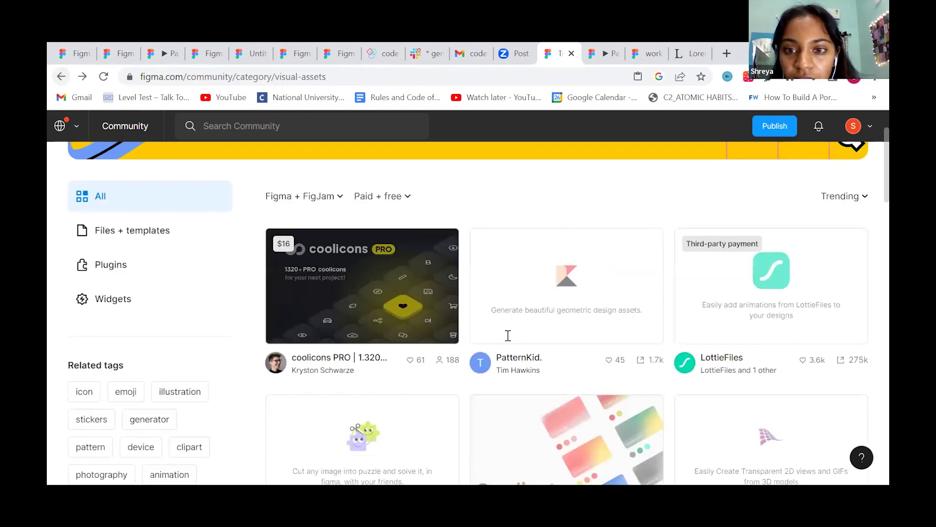
pyautogui.scroll(-10, 510, 340)
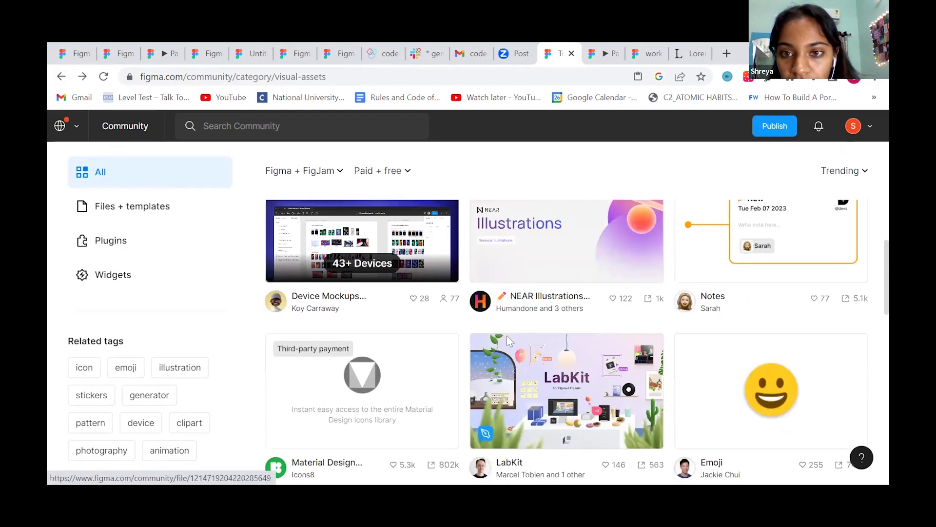
pyautogui.scroll(10, 305, 126)
# Search the Community for "social media icons" and open the Social Media Icons file based on Material Design
pyautogui.click(305, 125)
pyautogui.write('social media icons')
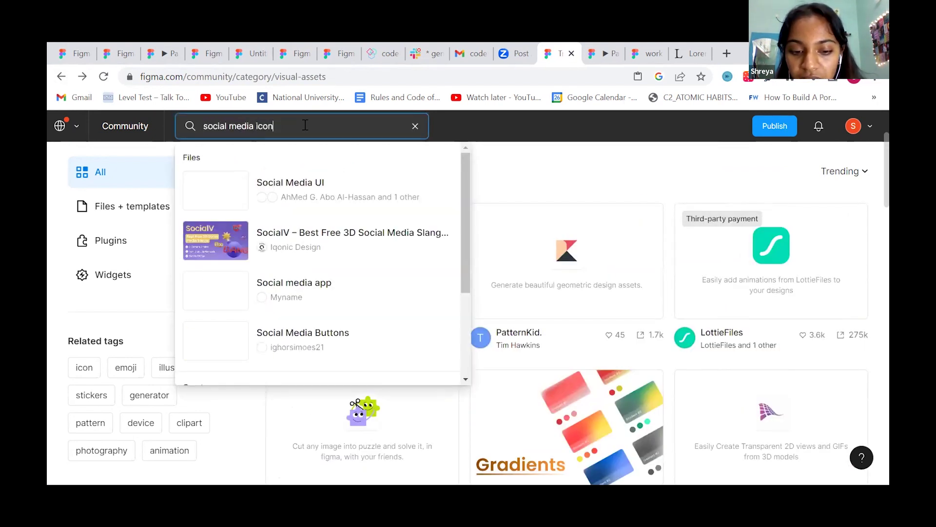
pyautogui.press('Return')
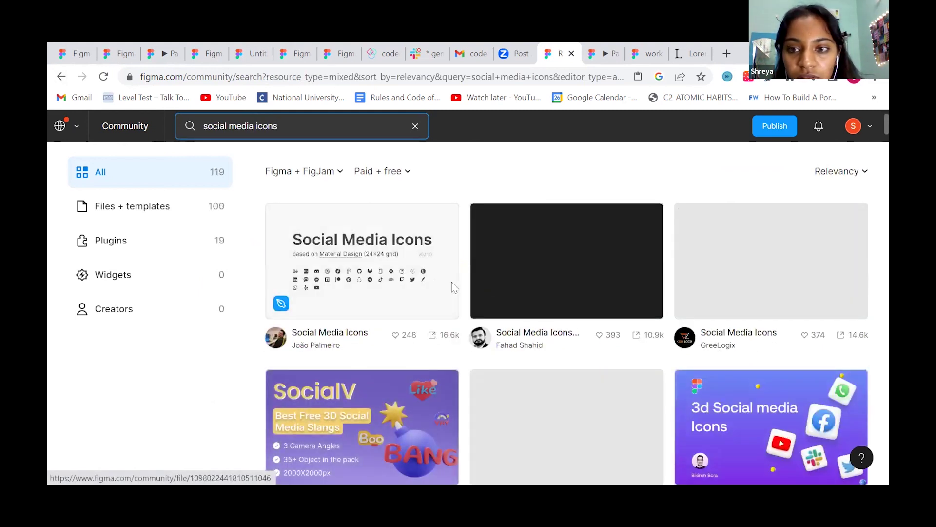
pyautogui.click(451, 283)
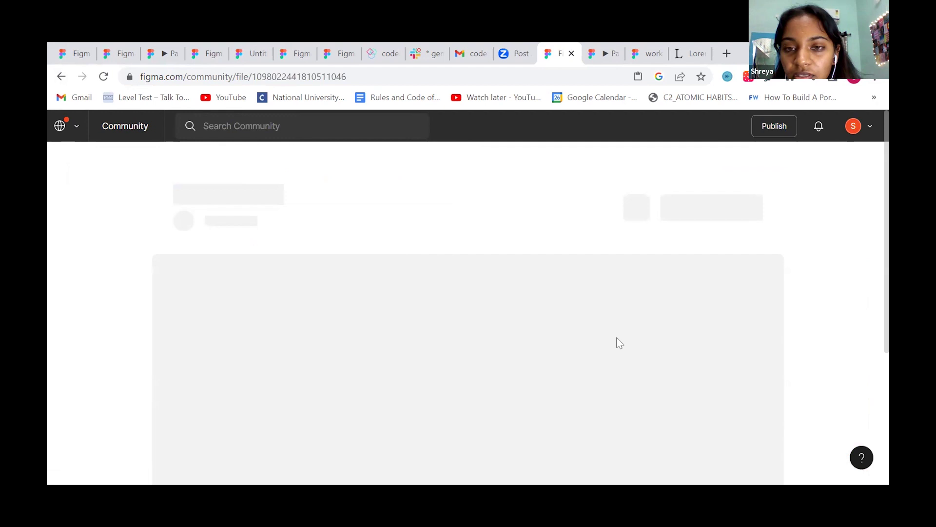
pyautogui.scroll(-2, 616, 337)
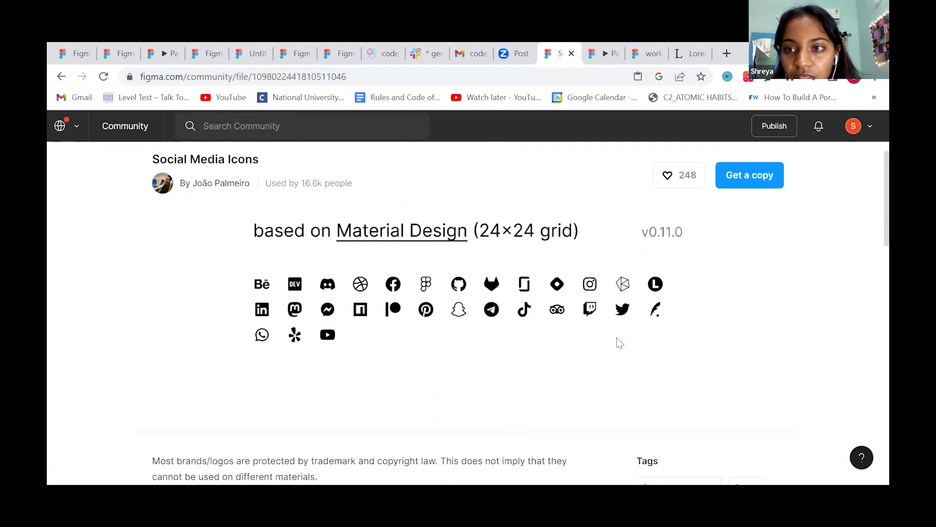
# Get a copy of the Social Media Icons file and switch to that copy, closing the unneeded Post page
pyautogui.click(750, 175)
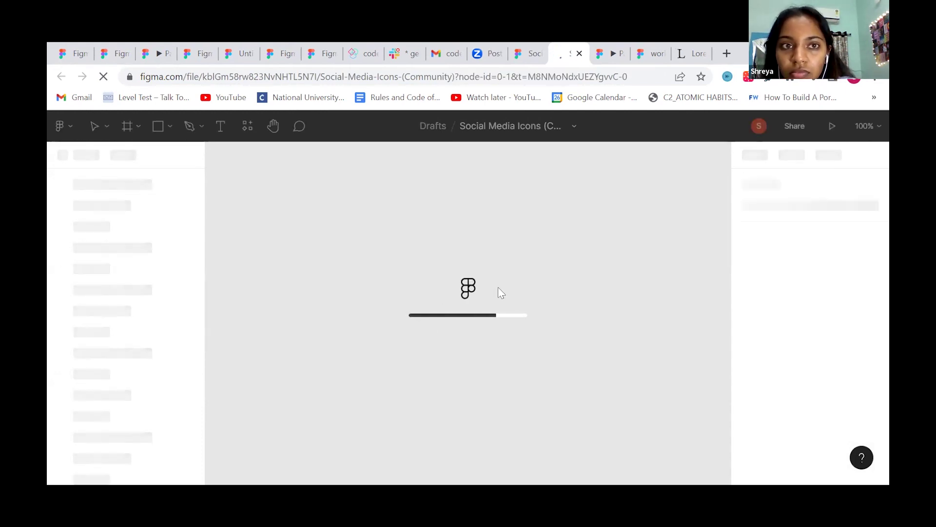
pyautogui.click(489, 53)
pyautogui.click(498, 53)
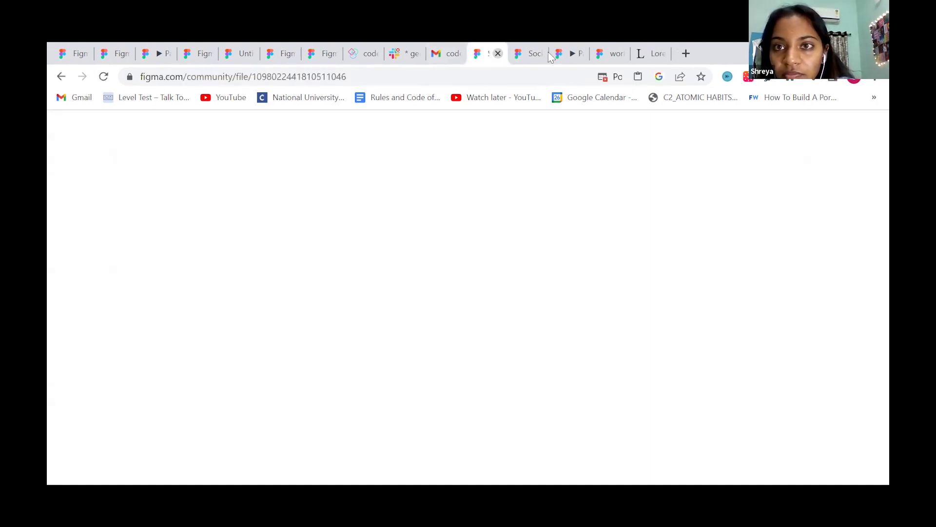
pyautogui.click(530, 57)
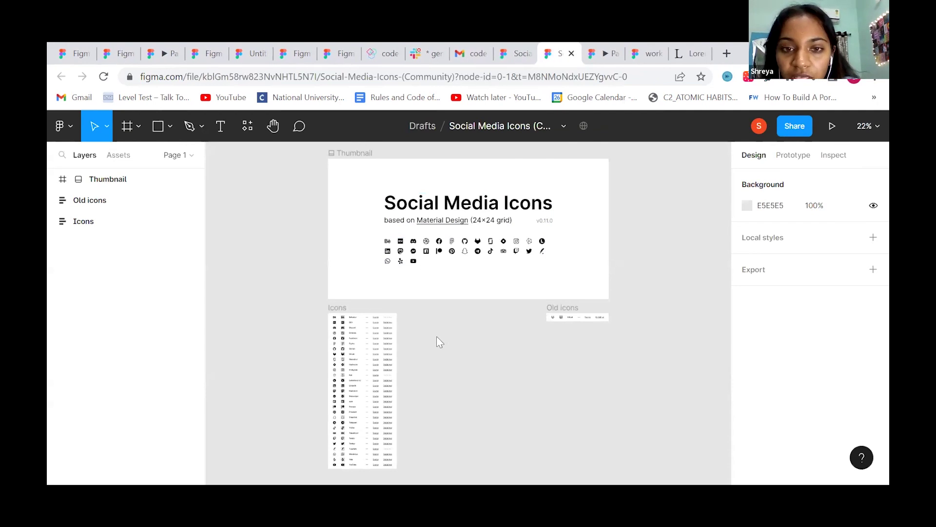
# Place a duplicate of the icon/dev icon in the empty upper-left area of the Thumbnail frame, at about X 162, Y 131
pyautogui.scroll(5, 466, 351)
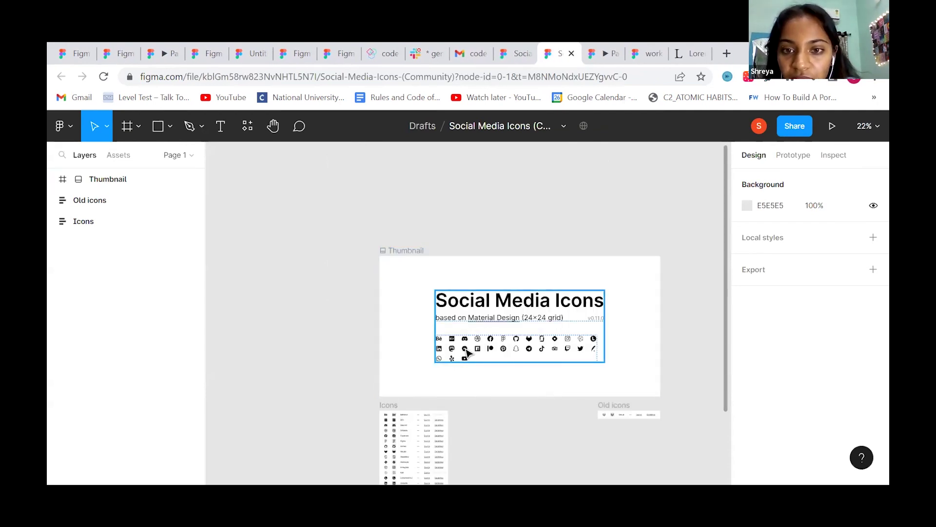
pyautogui.scroll(-5, 465, 351)
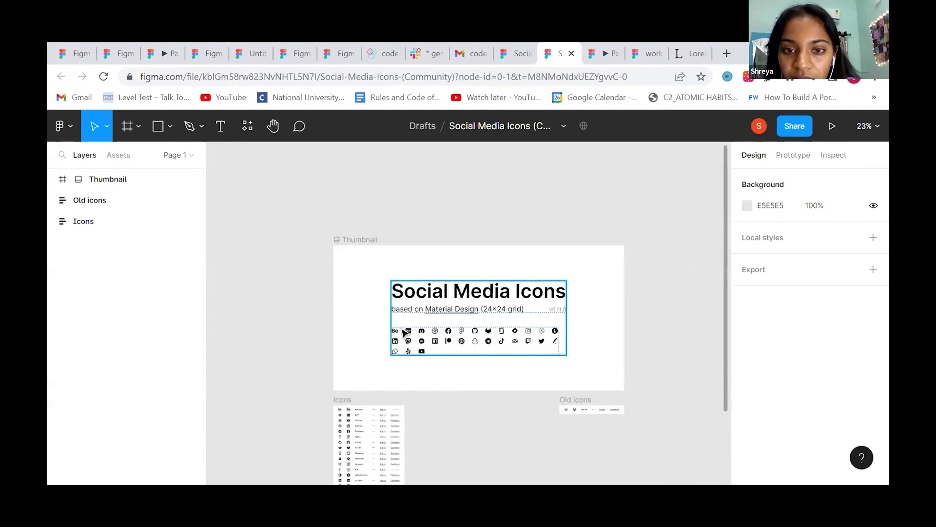
pyautogui.doubleClick(402, 334)
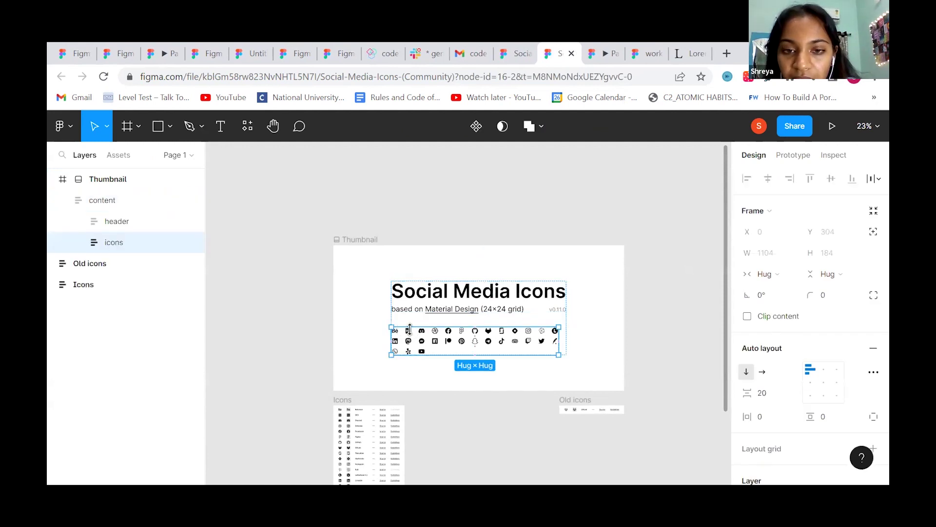
pyautogui.doubleClick(412, 333)
pyautogui.doubleClick(412, 333)
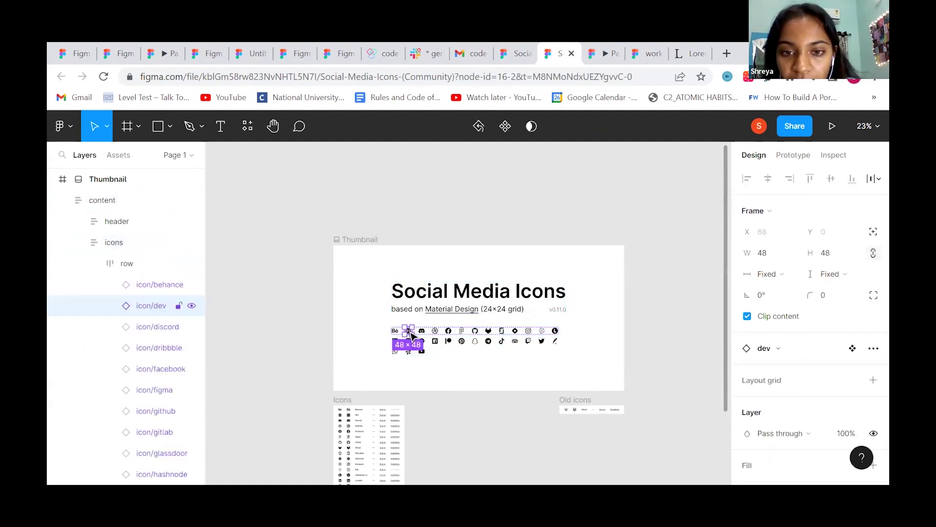
pyautogui.scroll(3, 409, 333)
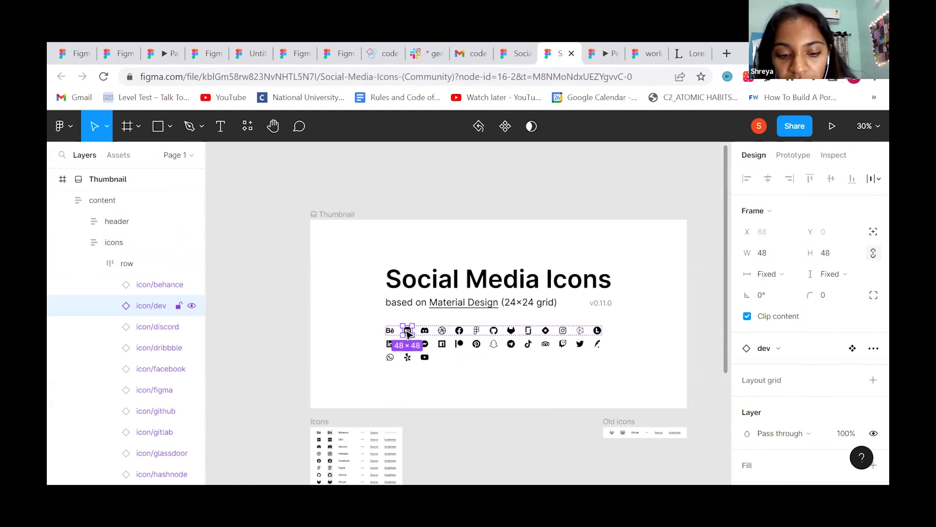
pyautogui.moveTo(408, 333); pyautogui.dragTo(352, 254)
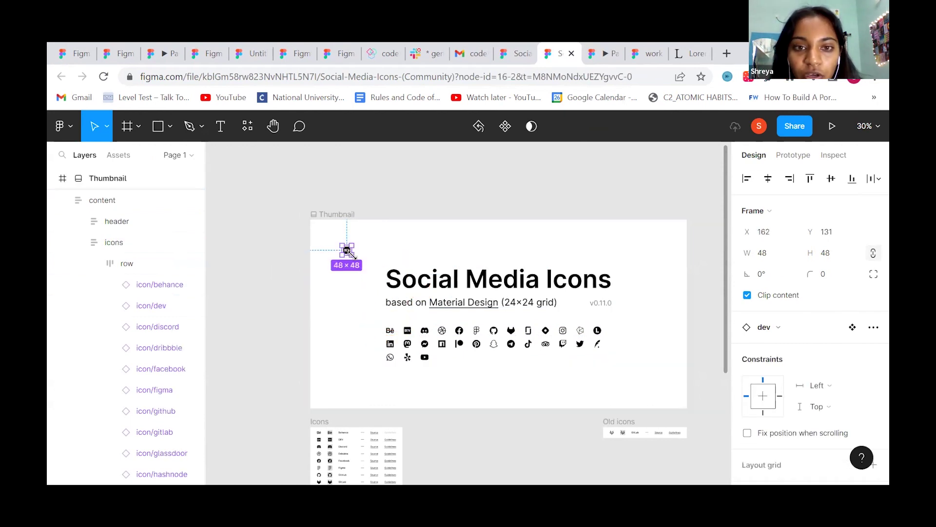
# Undo the last duplication of the dev icon and select the vector inside icon/dev in the Thumbnail frame
pyautogui.hotkey('ctrl', 'z')
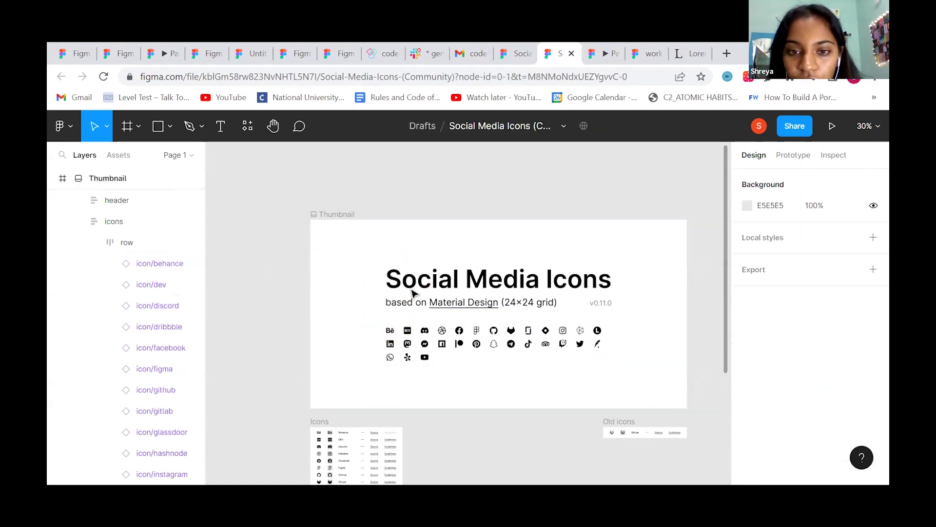
pyautogui.click(409, 334)
pyautogui.doubleClick(410, 334)
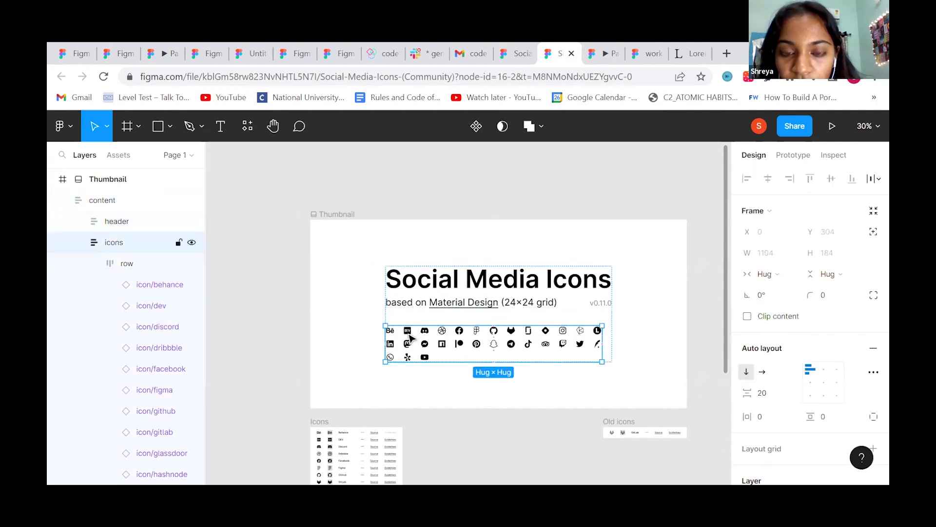
pyautogui.doubleClick(410, 333)
pyautogui.doubleClick(410, 333)
pyautogui.doubleClick(409, 334)
pyautogui.scroll(-5, 522, 365)
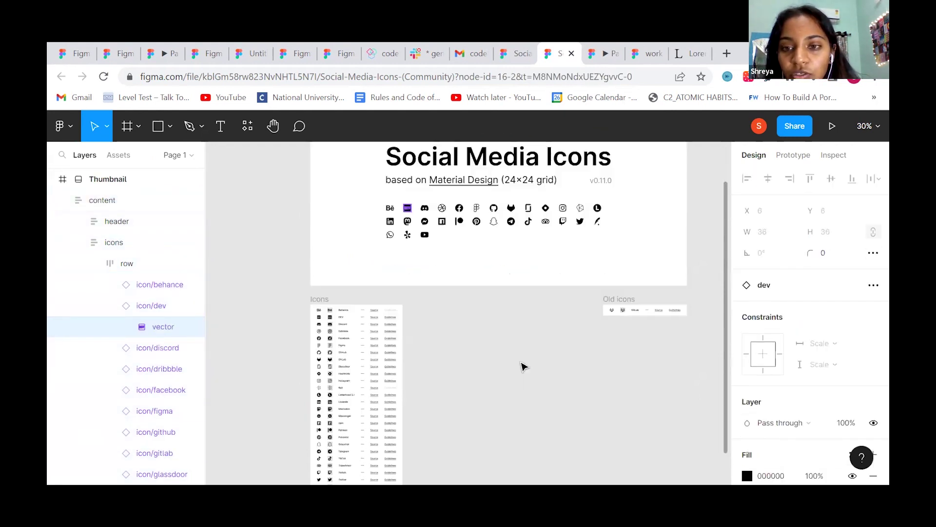
pyautogui.scroll(-2, 523, 365)
pyautogui.scroll(-3, 523, 366)
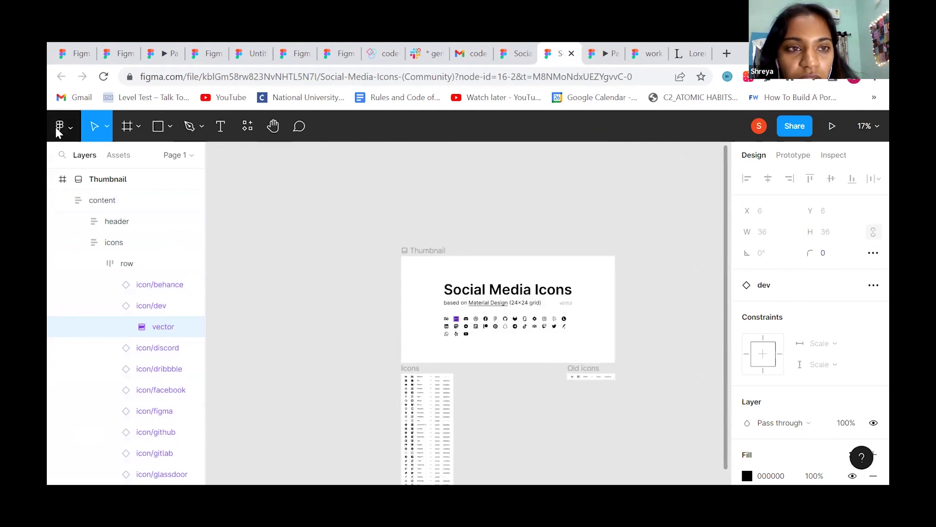
# Go back to the Community home page from the Social Media Icons page and open the Inspiration category
pyautogui.click(517, 53)
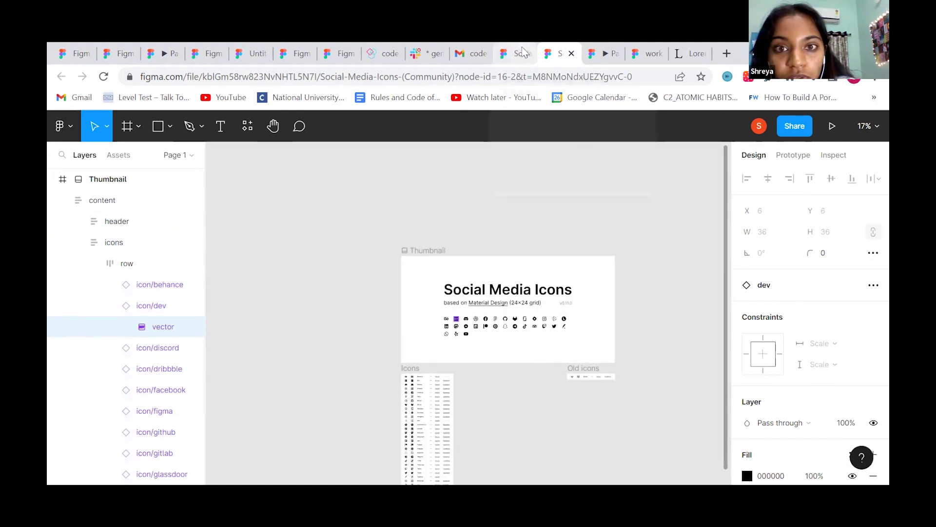
pyautogui.scroll(-3, 384, 264)
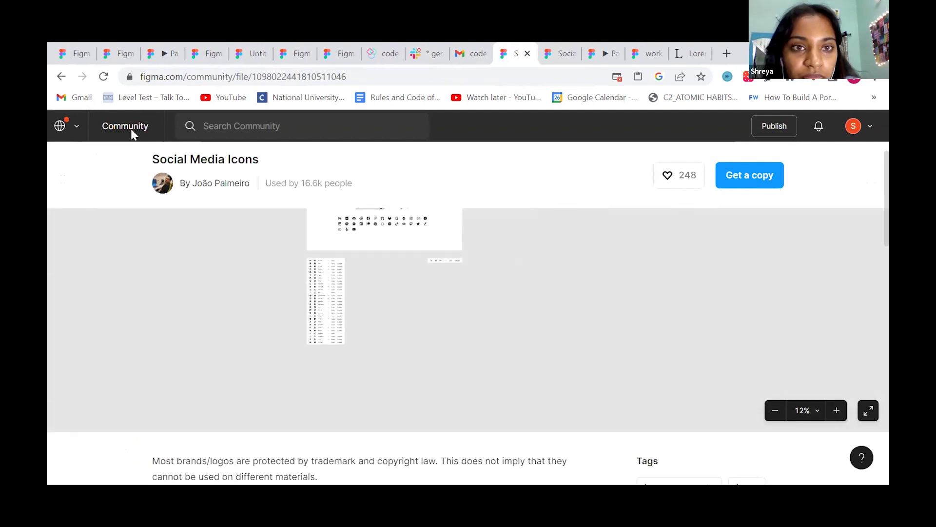
pyautogui.click(132, 132)
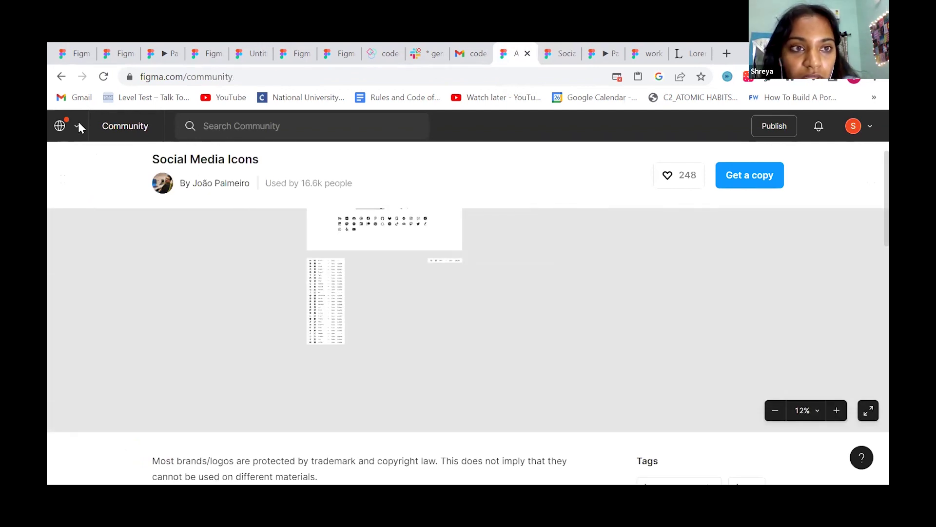
pyautogui.scroll(-1, 305, 306)
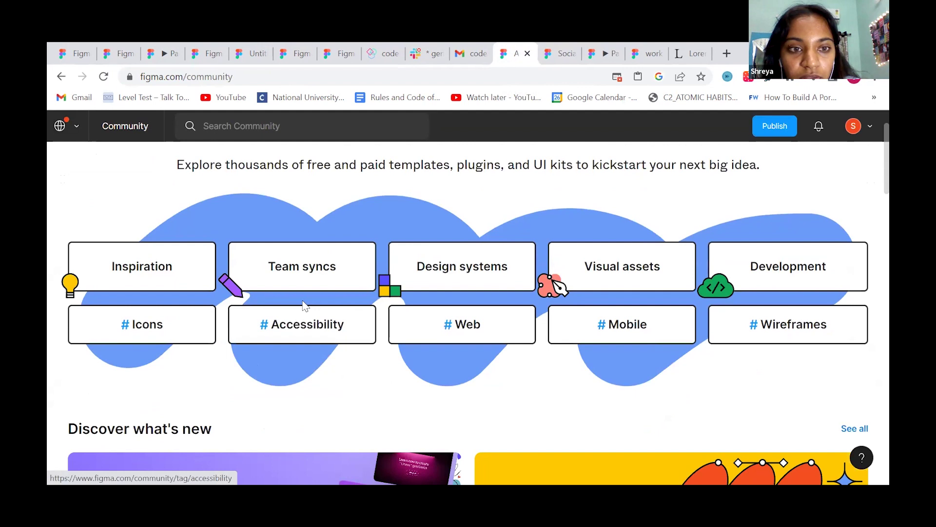
pyautogui.click(190, 282)
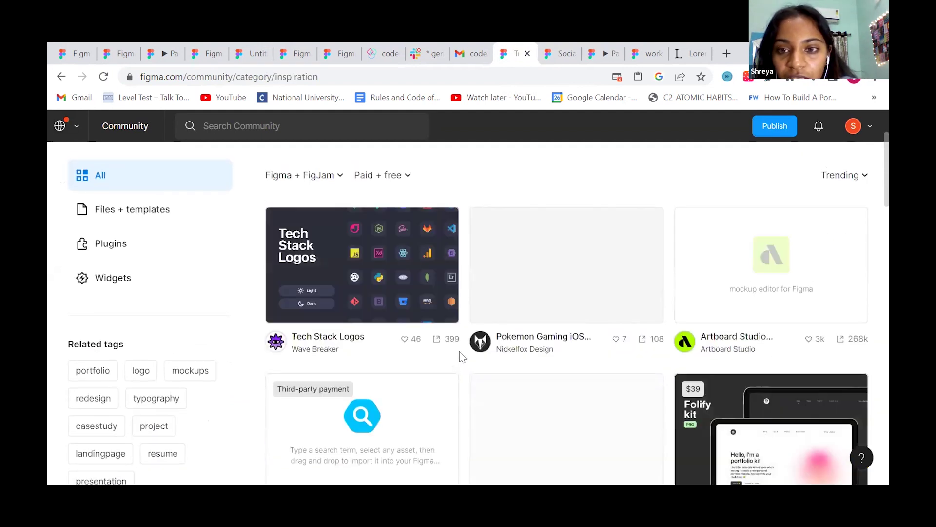
# Look through all the trending resources listed in the Inspiration category
pyautogui.scroll(-1, 460, 351)
pyautogui.scroll(2, 657, 338)
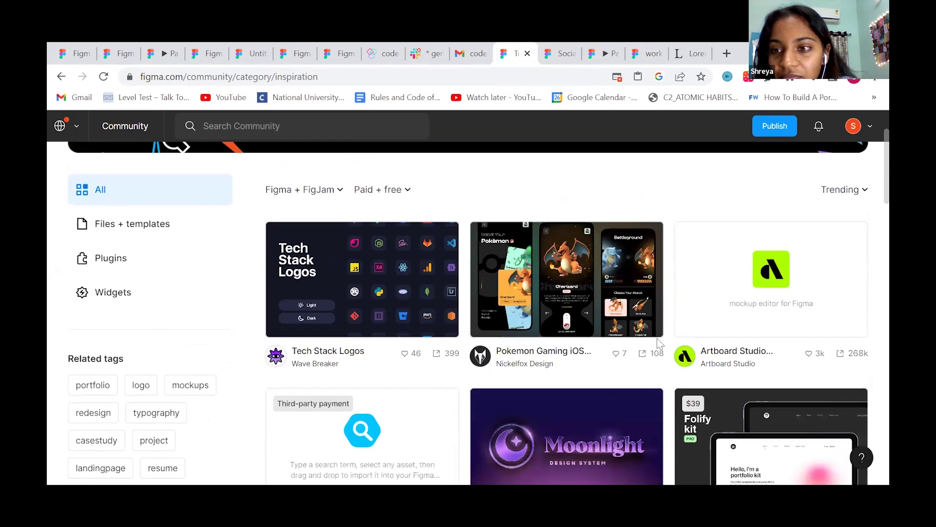
pyautogui.scroll(-3, 696, 348)
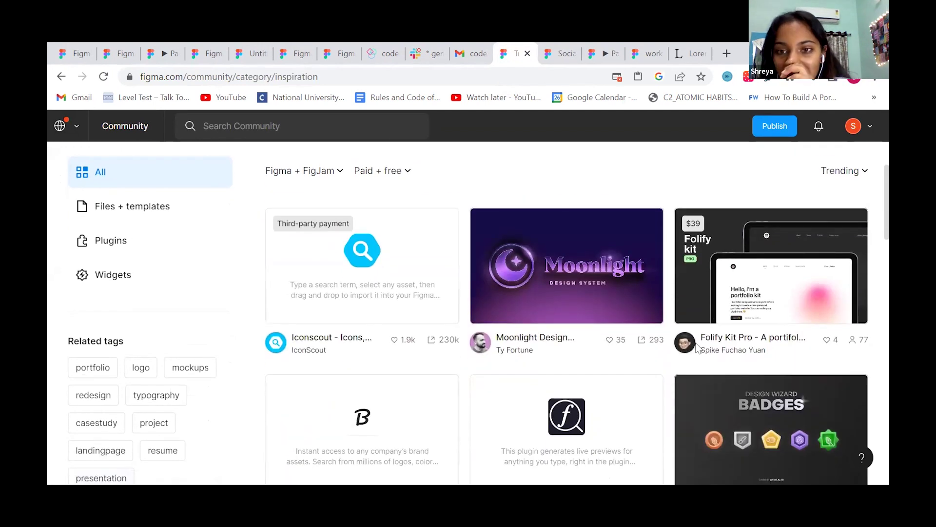
pyautogui.scroll(-4, 696, 343)
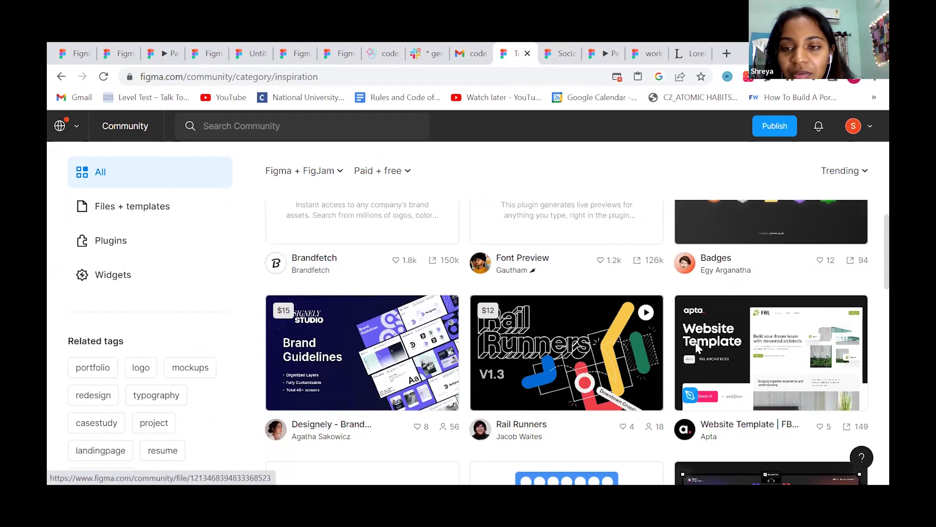
pyautogui.scroll(-4, 696, 344)
pyautogui.scroll(2, 695, 345)
pyautogui.scroll(3, 696, 343)
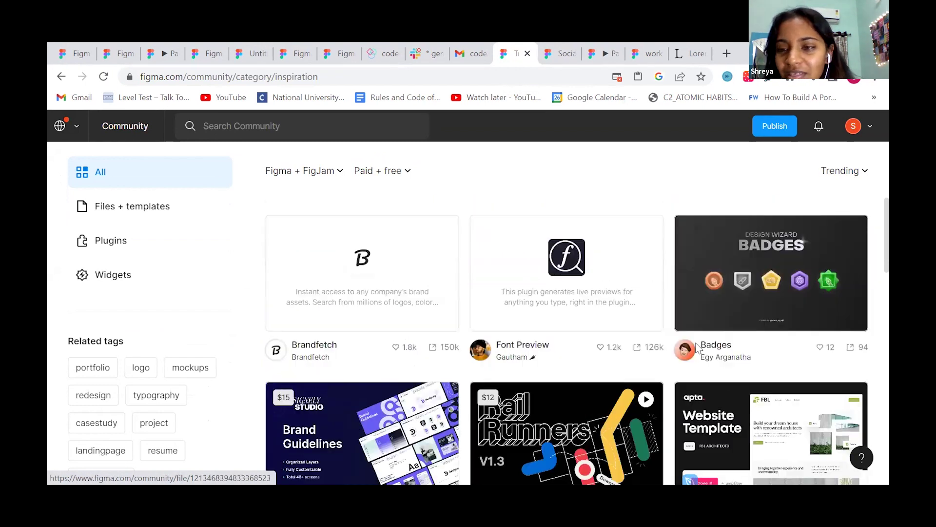
pyautogui.scroll(3, 695, 345)
pyautogui.scroll(-10, 696, 344)
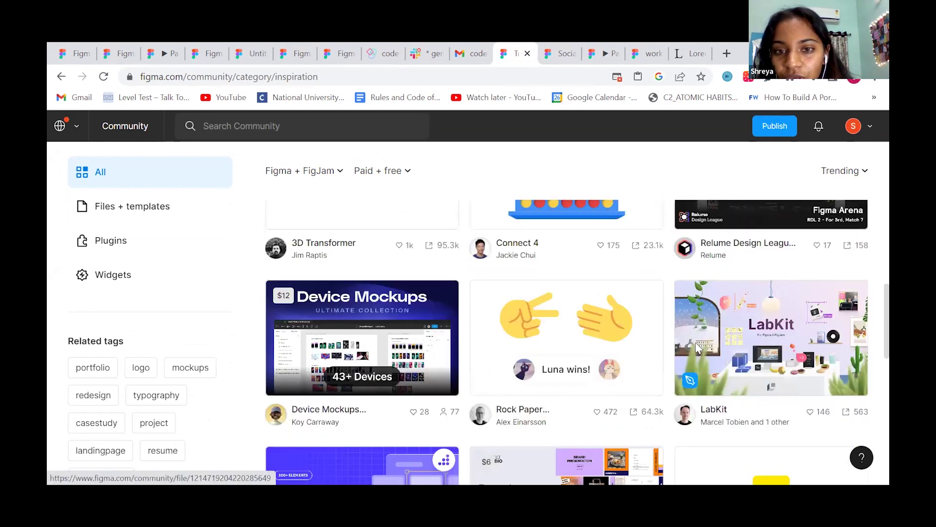
pyautogui.scroll(-10, 699, 347)
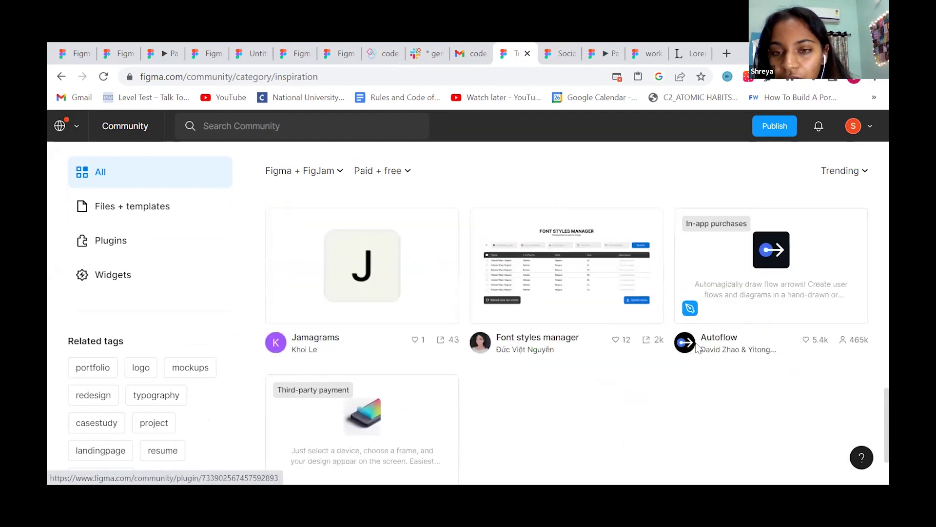
pyautogui.scroll(20, 695, 342)
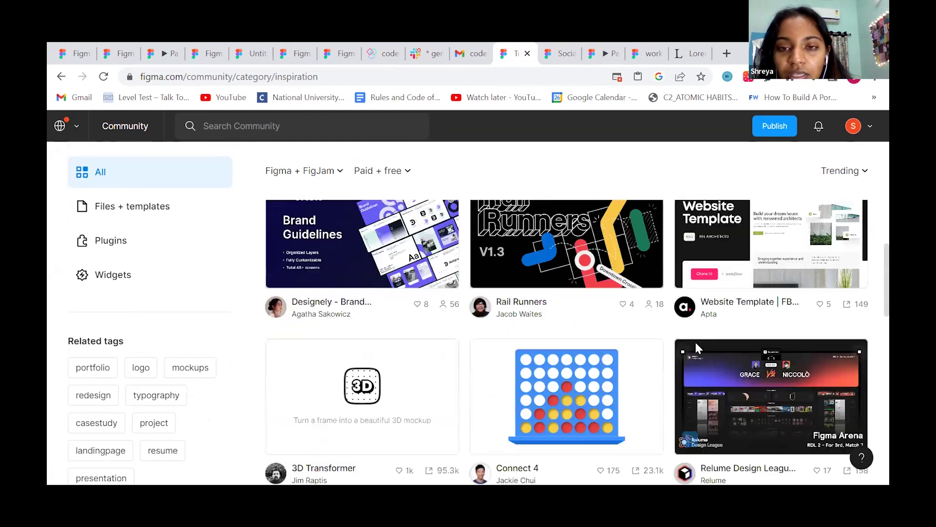
pyautogui.scroll(1, 410, 336)
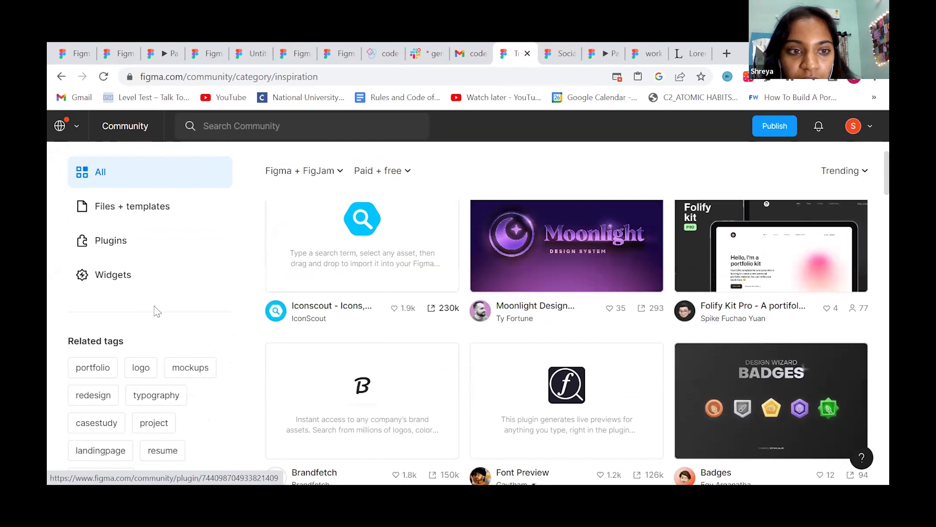
# Limit the Inspiration category to Files + templates and look through the listed resources
pyautogui.scroll(3, 134, 324)
pyautogui.click(136, 323)
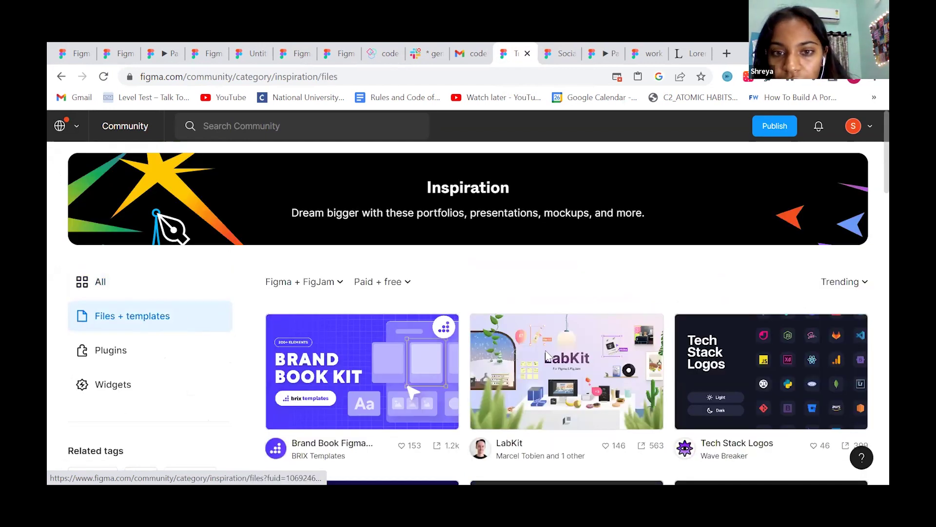
pyautogui.scroll(-10, 546, 355)
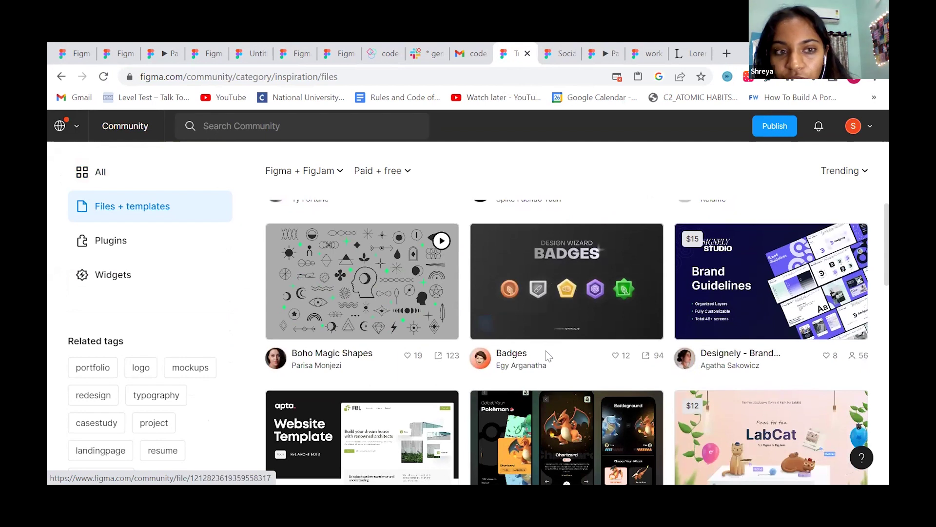
pyautogui.scroll(4, 223, 221)
# Show only the Plugins of the Inspiration category and look through the list
pyautogui.click(101, 242)
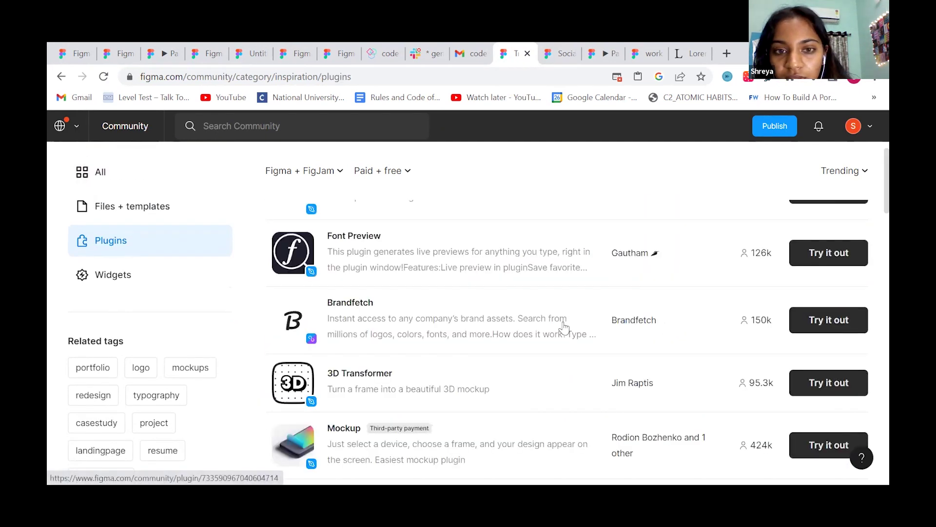
pyautogui.scroll(-4, 564, 326)
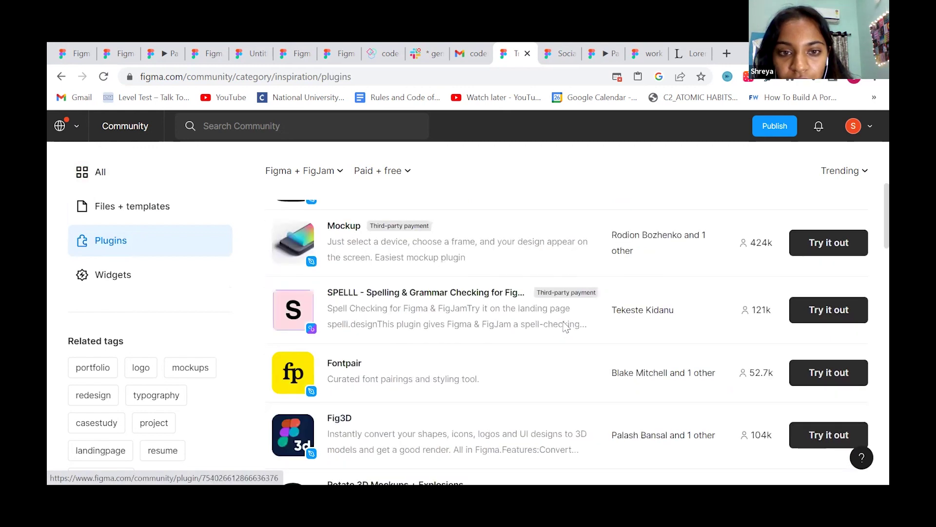
pyautogui.scroll(-5, 564, 328)
pyautogui.scroll(3, 565, 328)
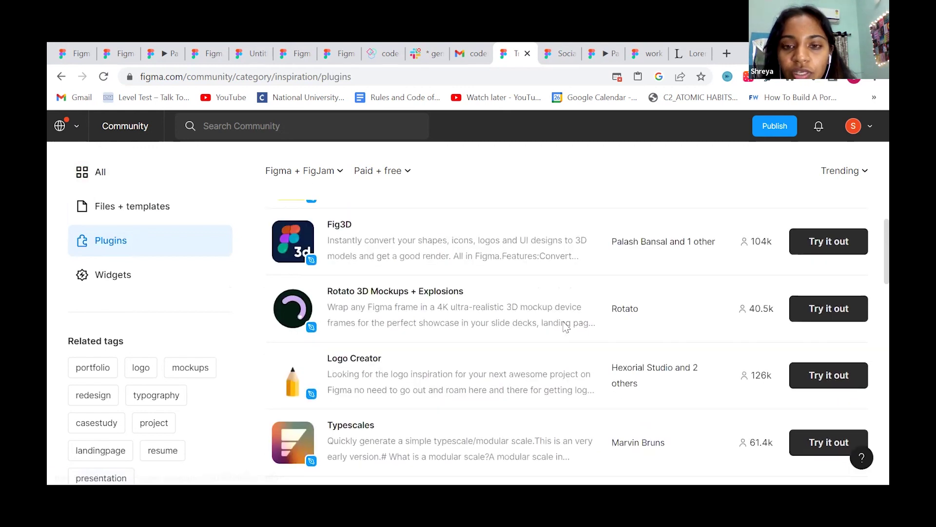
pyautogui.scroll(6, 564, 328)
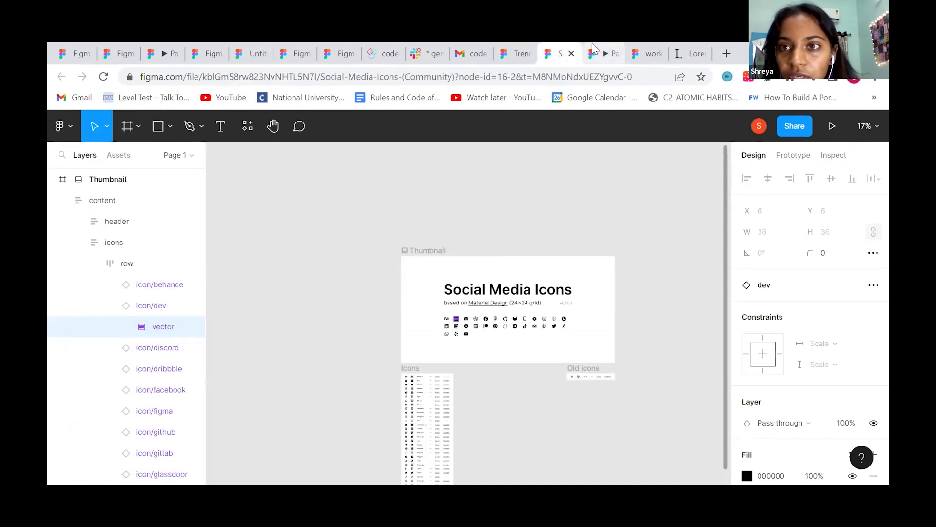
# Close the Social Media Icons copy and the Untitled prototype preview
pyautogui.click(605, 53)
pyautogui.click(571, 56)
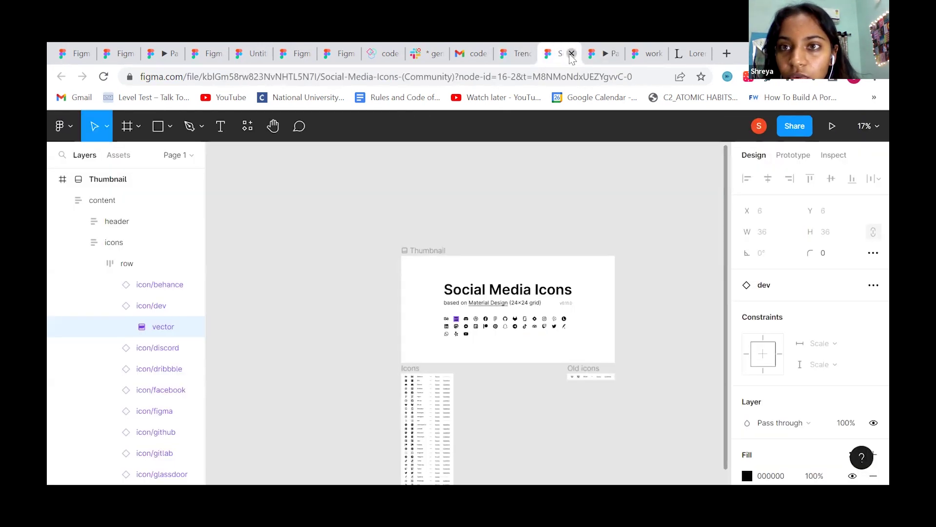
pyautogui.click(572, 54)
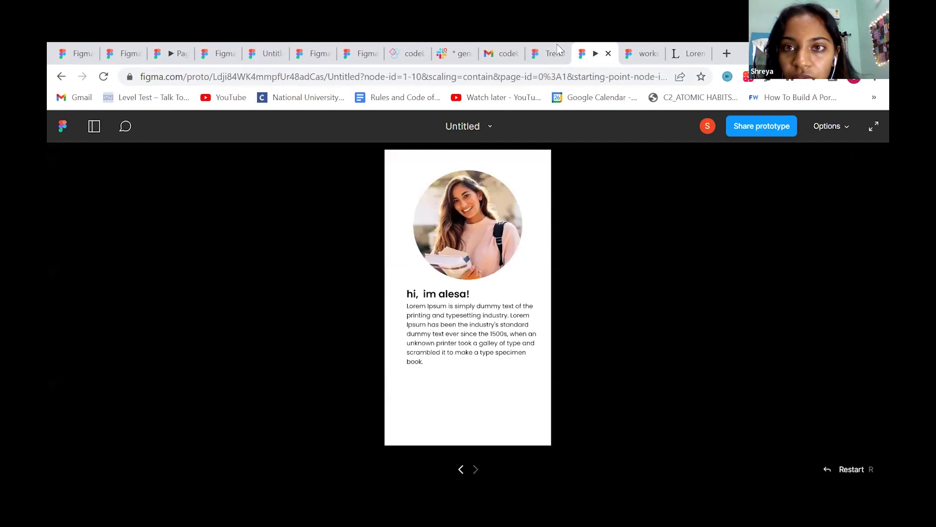
pyautogui.click(609, 55)
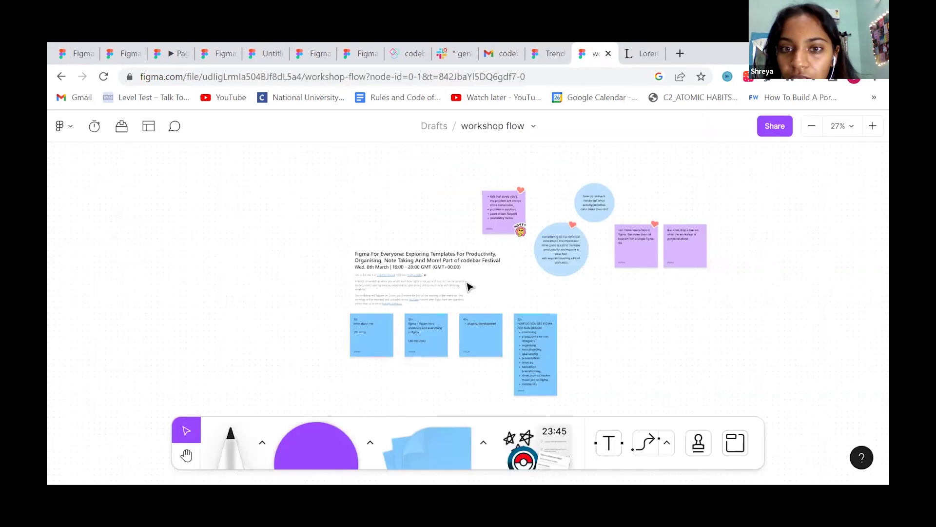
pyautogui.click(596, 56)
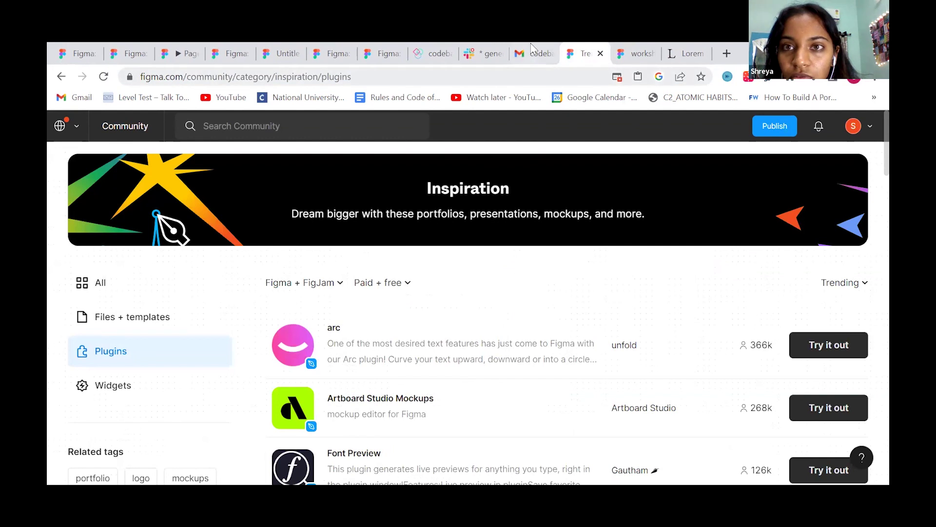
pyautogui.click(536, 53)
pyautogui.click(634, 49)
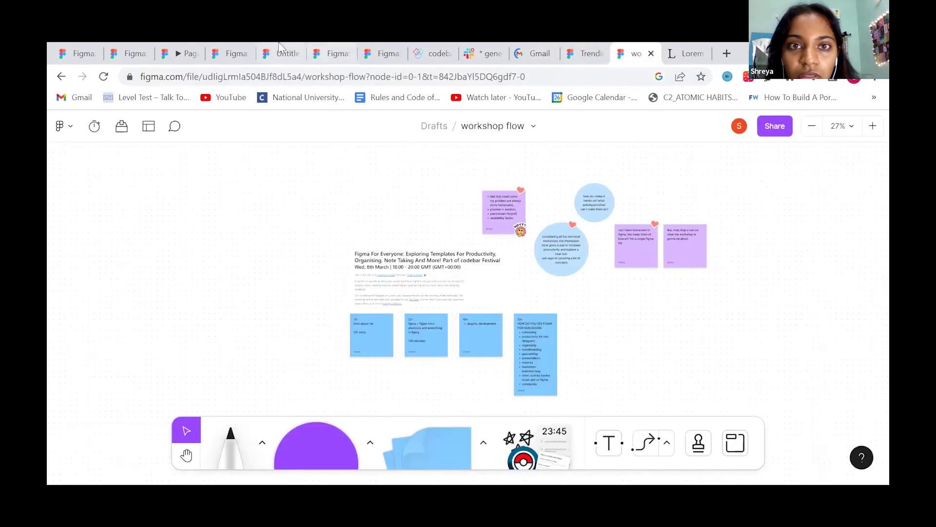
pyautogui.click(329, 53)
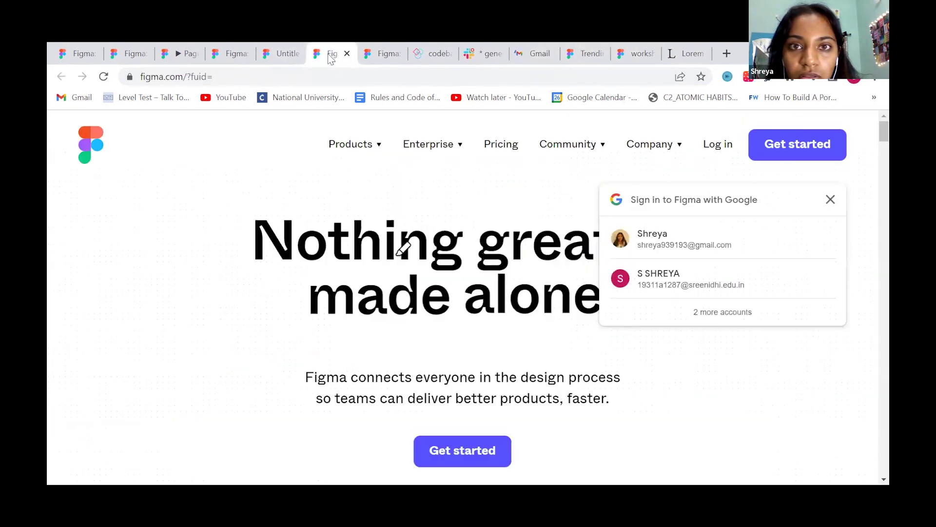
pyautogui.click(375, 56)
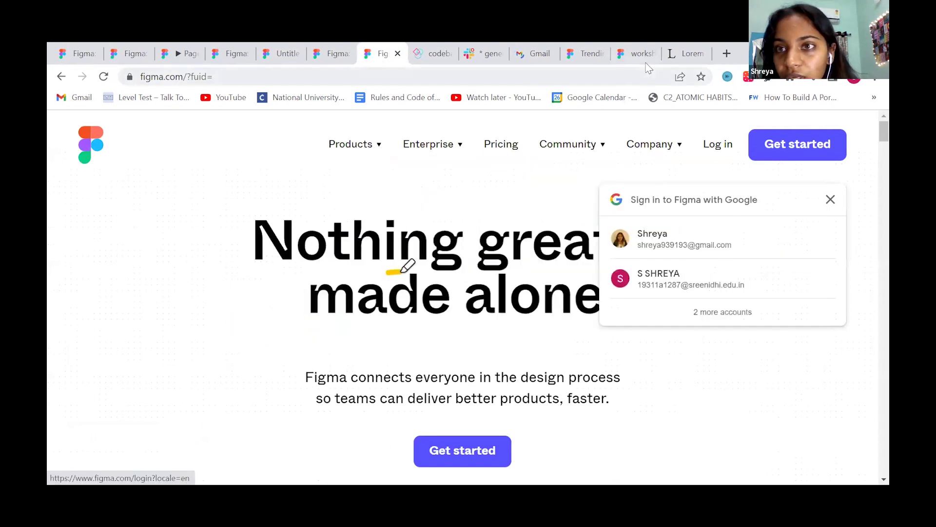
# Go back from the workshop flow board to the file browser and look through the drafts
pyautogui.click(639, 48)
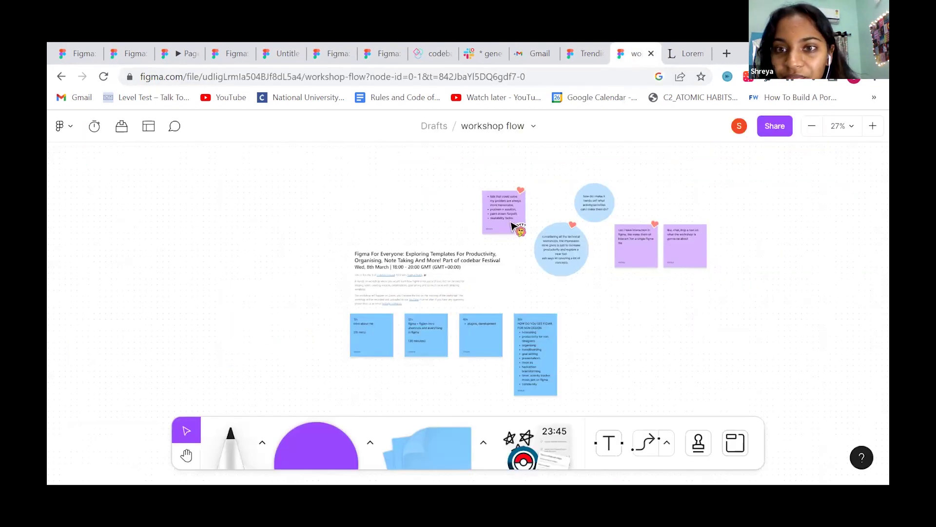
pyautogui.click(60, 126)
pyautogui.moveTo(94, 209)
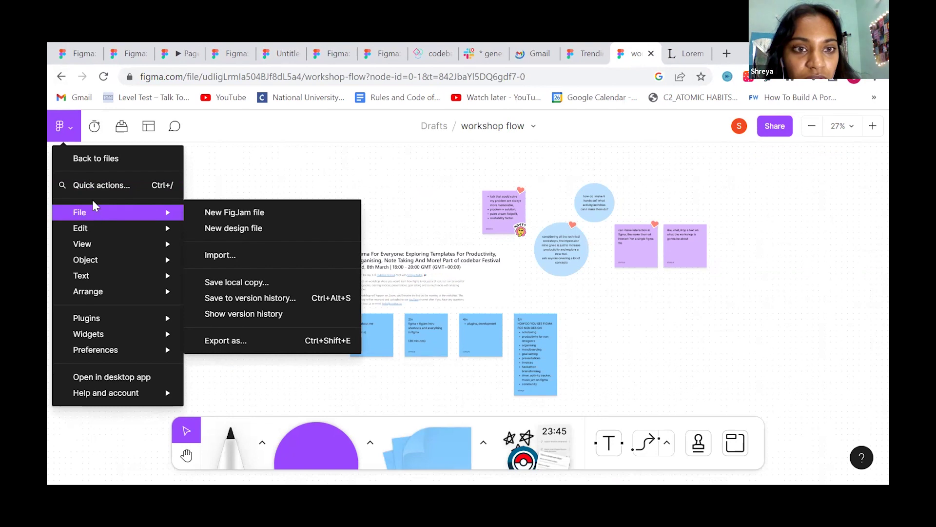
pyautogui.click(97, 160)
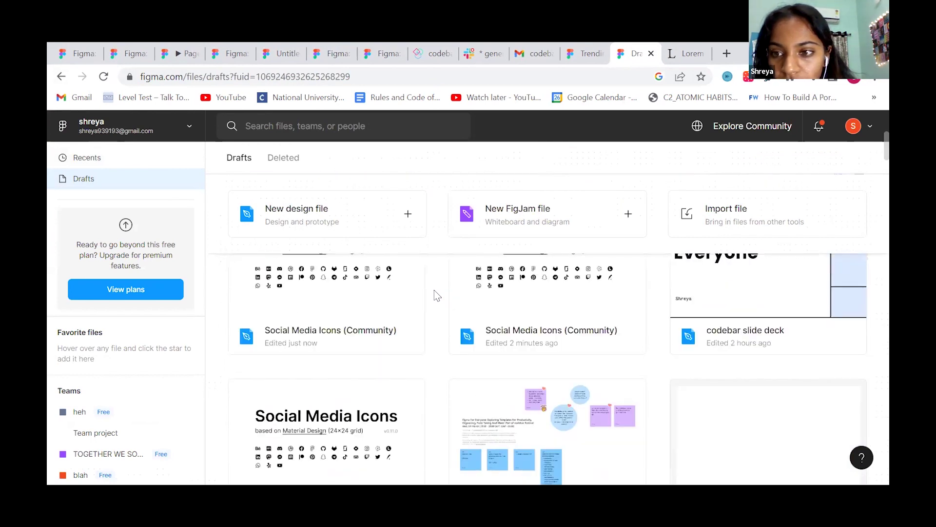
pyautogui.scroll(-5, 434, 289)
pyautogui.scroll(-2, 434, 289)
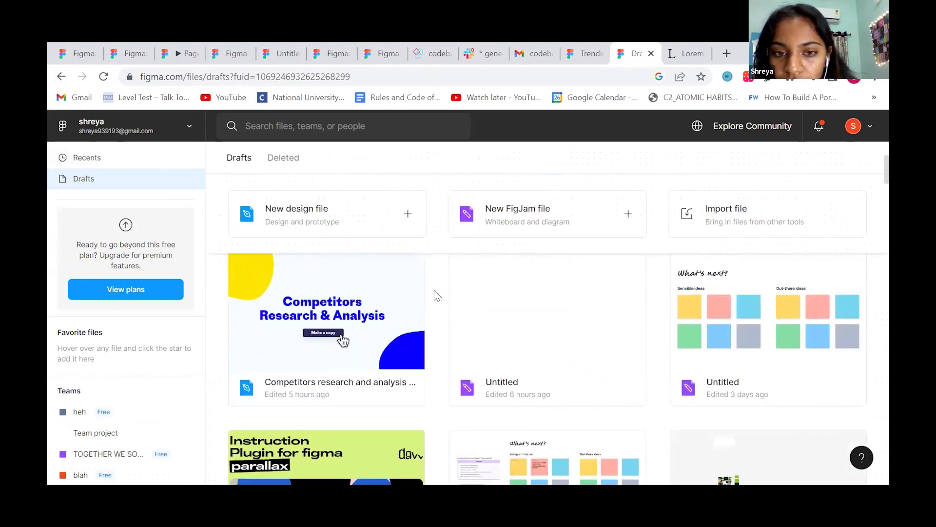
pyautogui.scroll(2, 434, 290)
pyautogui.scroll(-1, 120, 415)
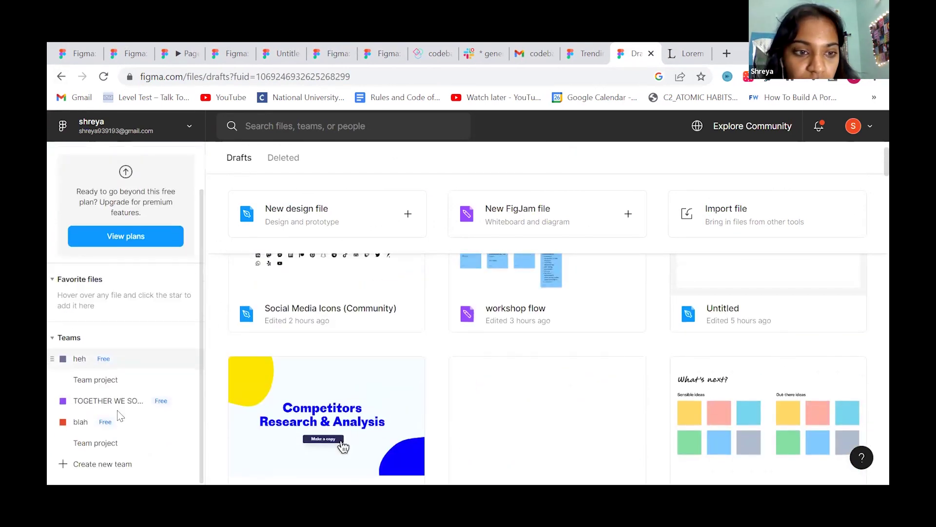
# Open the Untitled design file with the Instagram story frames from the blah team's project
pyautogui.click(82, 424)
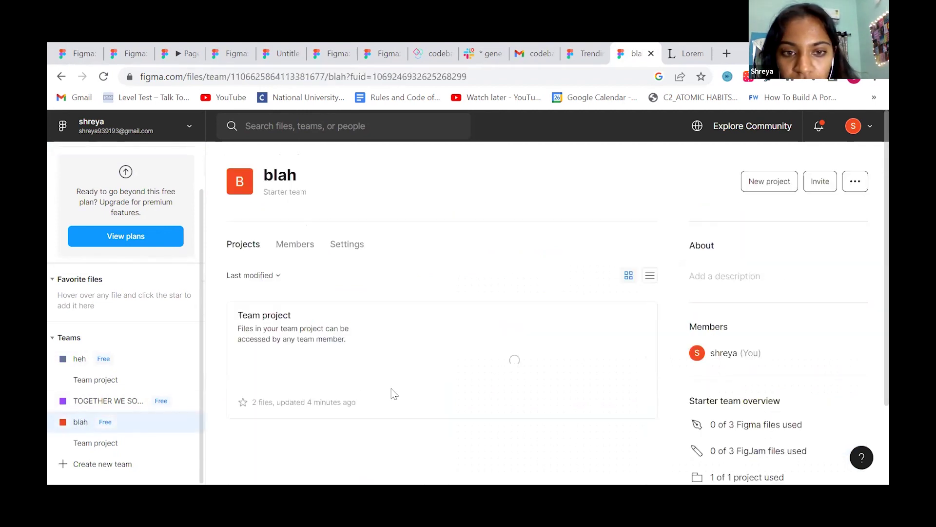
pyautogui.scroll(-2, 391, 390)
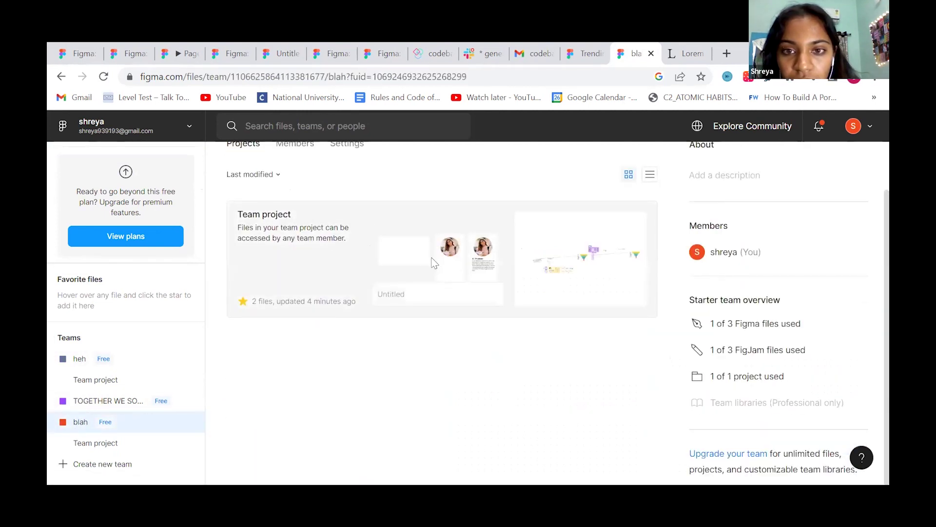
pyautogui.click(428, 259)
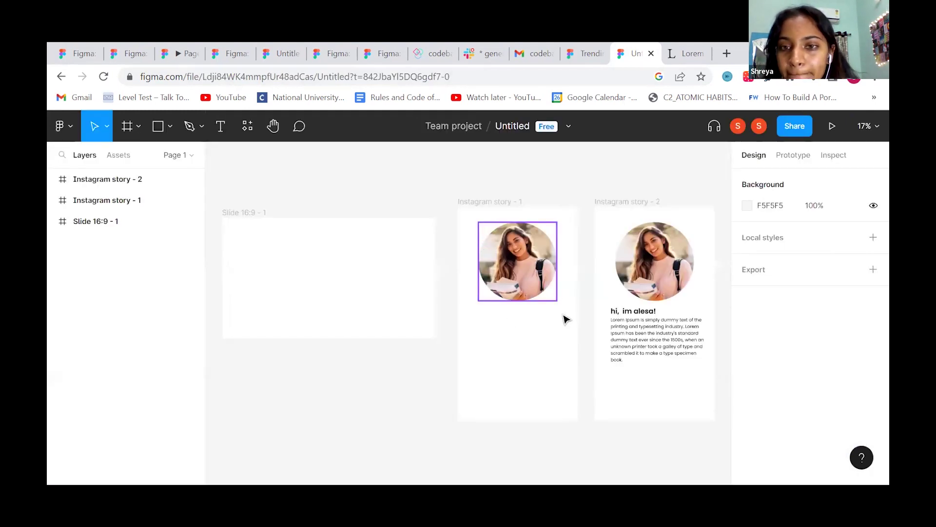
# Run the Color Shades plugin with the Instagram story - 1 frame selected
pyautogui.hscroll(3, 543, 331)
pyautogui.scroll(3, 531, 221)
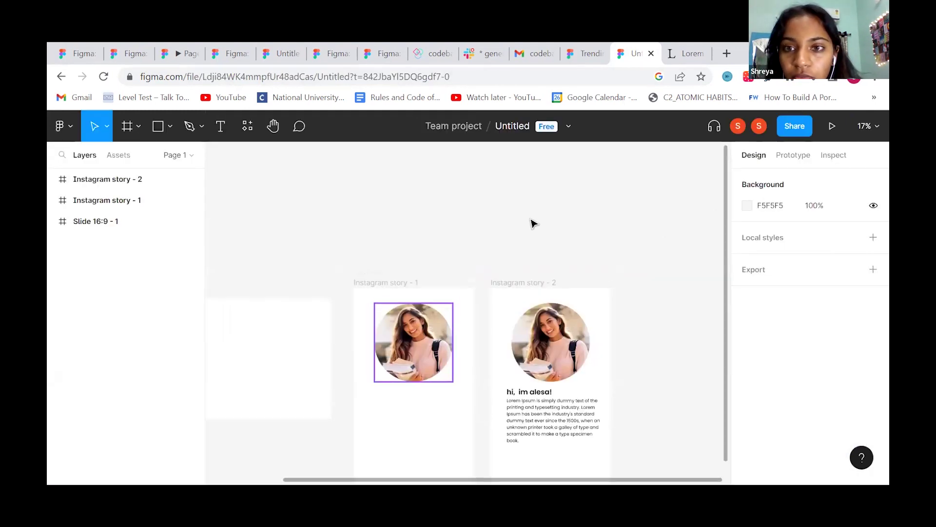
pyautogui.scroll(-4, 531, 222)
pyautogui.hscroll(-2, 531, 222)
pyautogui.rightClick(453, 318)
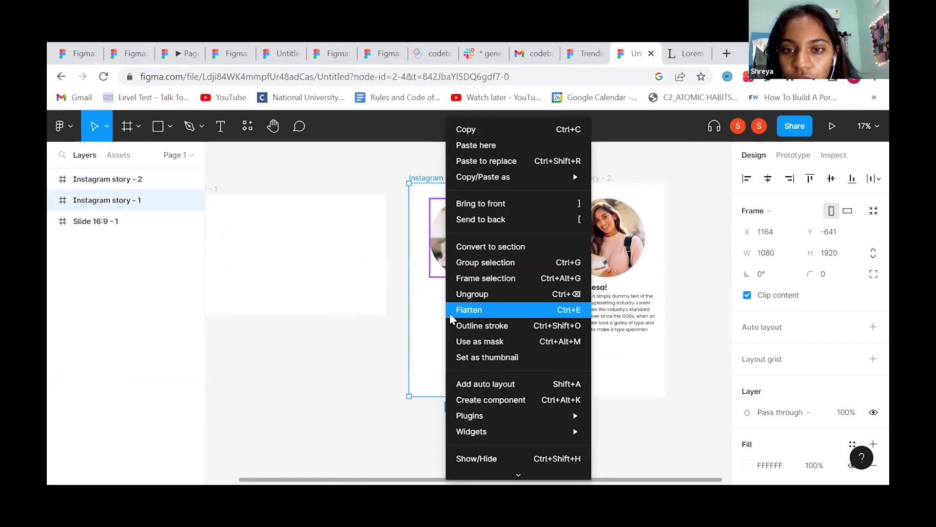
pyautogui.moveTo(491, 417)
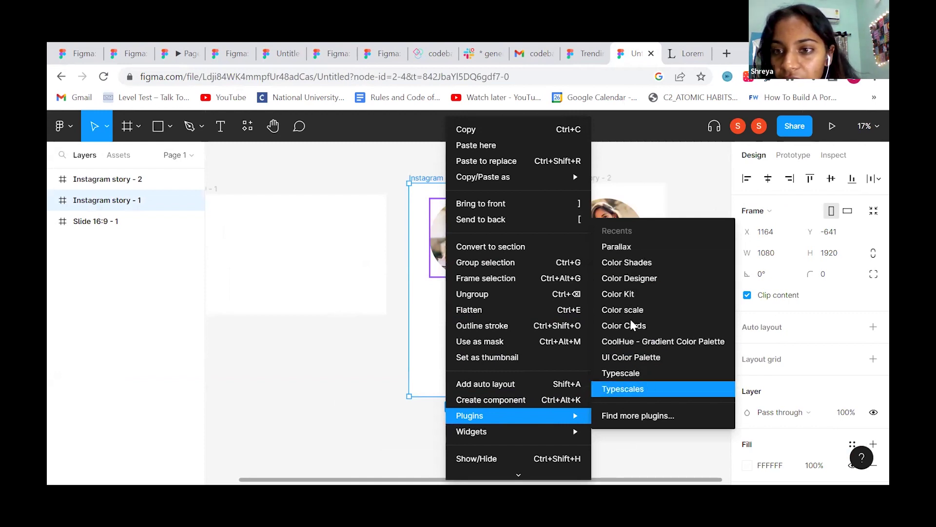
pyautogui.click(629, 262)
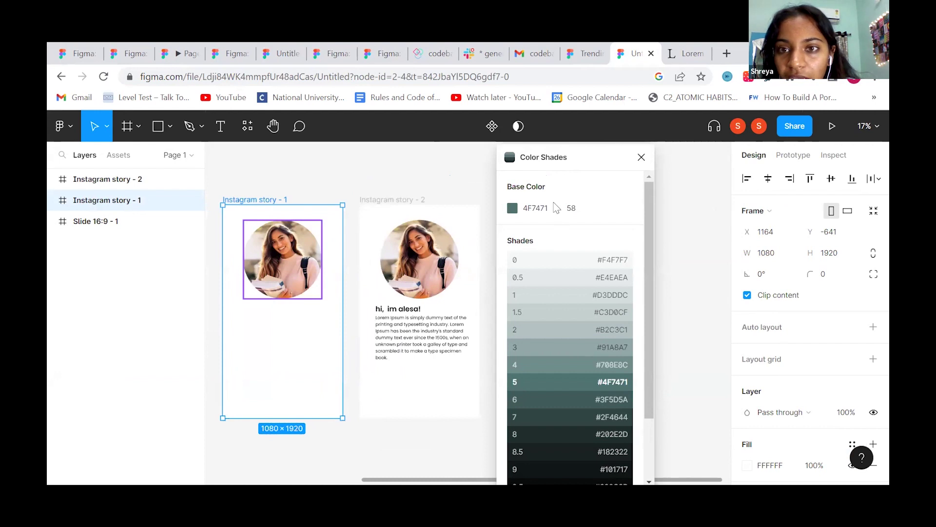
# Set the Color Shades base colour to the green 6ED719
pyautogui.moveTo(544, 208); pyautogui.dragTo(509, 215)
pyautogui.click(511, 216)
pyautogui.moveTo(554, 260); pyautogui.dragTo(642, 229)
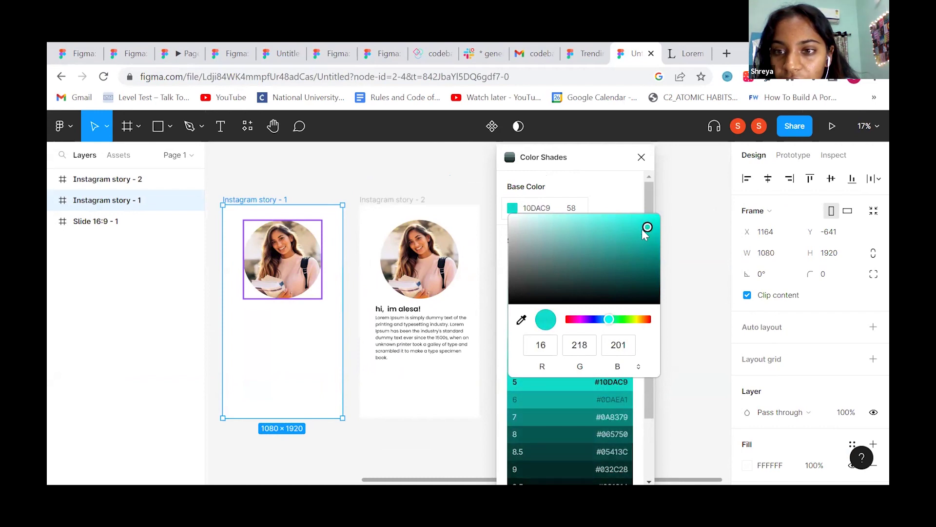
pyautogui.moveTo(609, 320); pyautogui.dragTo(631, 324)
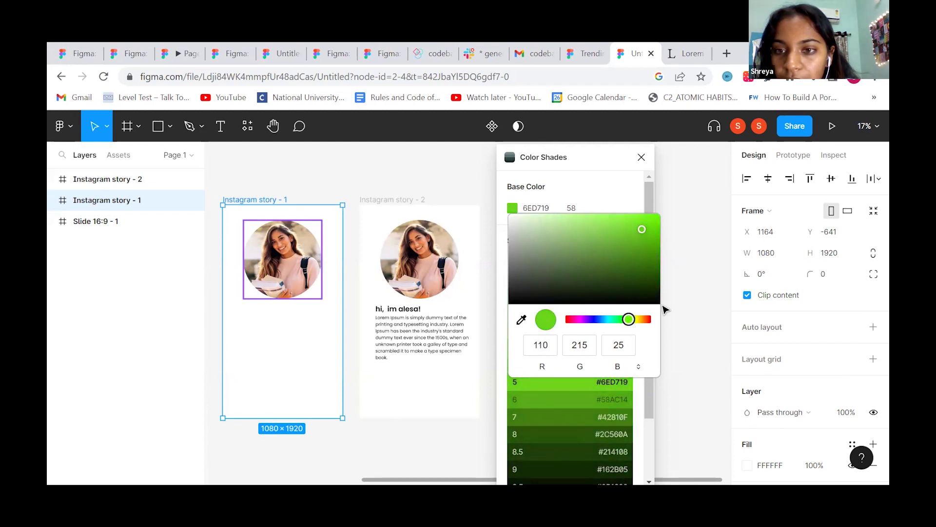
pyautogui.click(688, 299)
# Look through the green shades from 0 to 10 and close Color Shades without creating them
pyautogui.scroll(-5, 615, 276)
pyautogui.scroll(5, 615, 276)
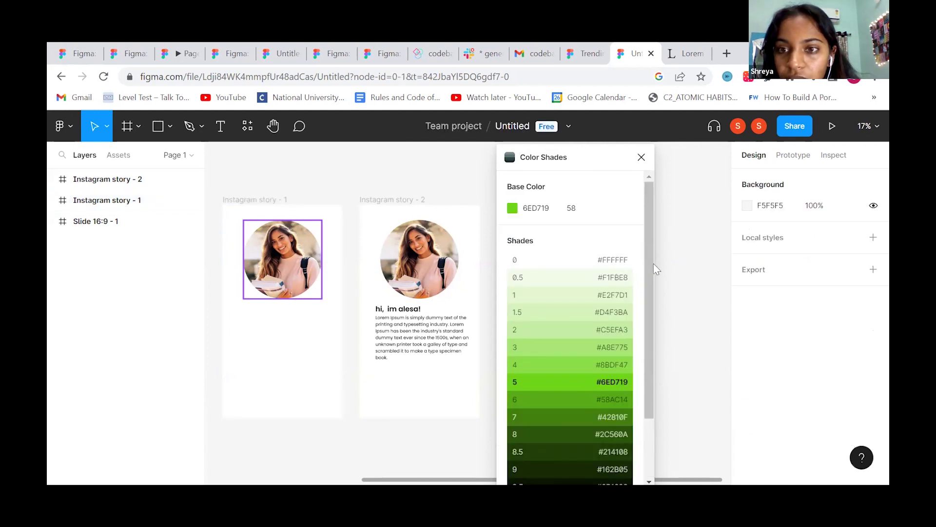
pyautogui.scroll(-4, 601, 206)
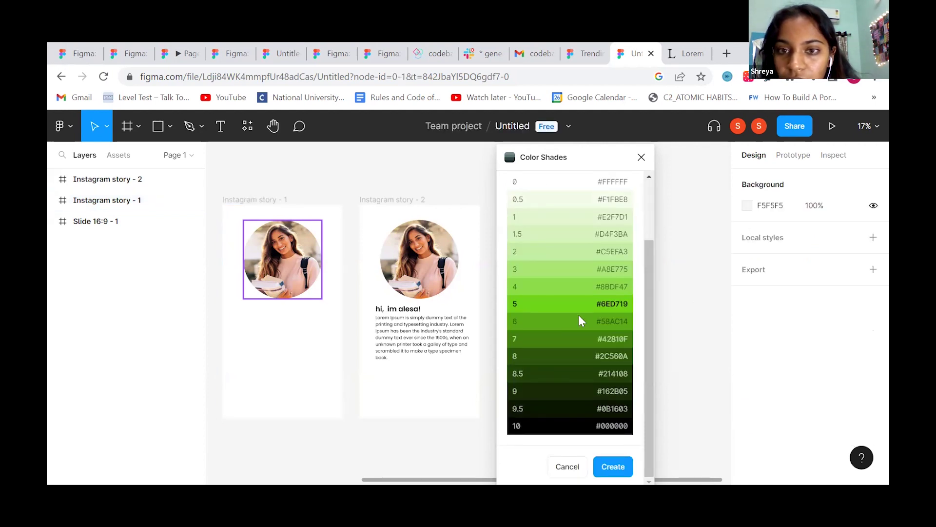
pyautogui.scroll(-3, 667, 303)
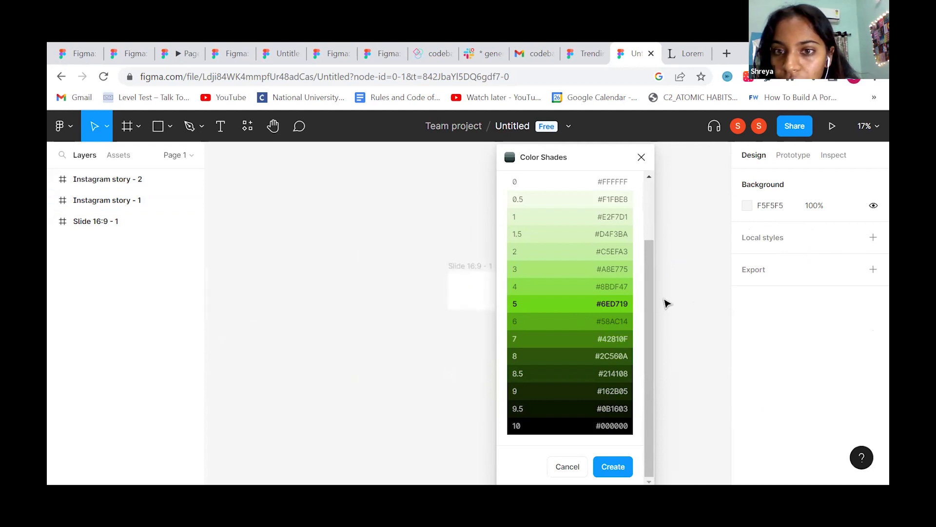
pyautogui.scroll(4, 568, 205)
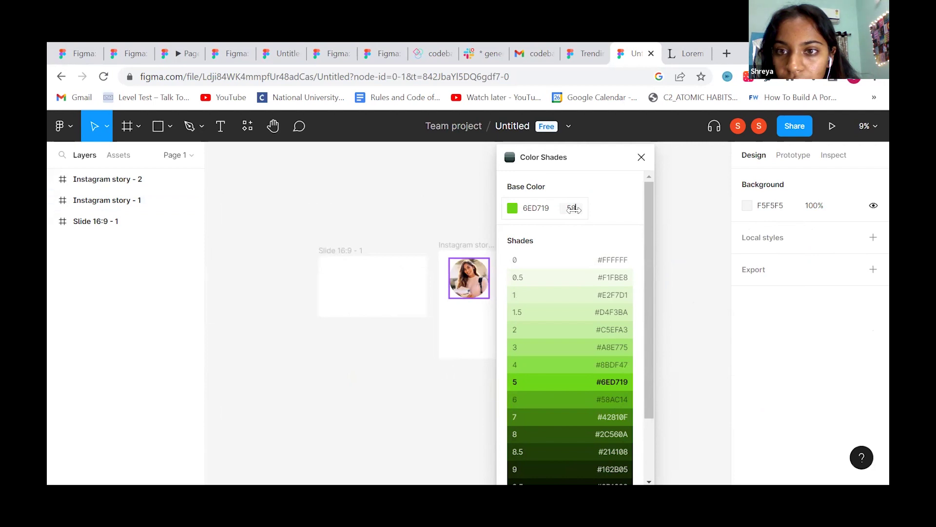
pyautogui.click(605, 221)
pyautogui.click(641, 158)
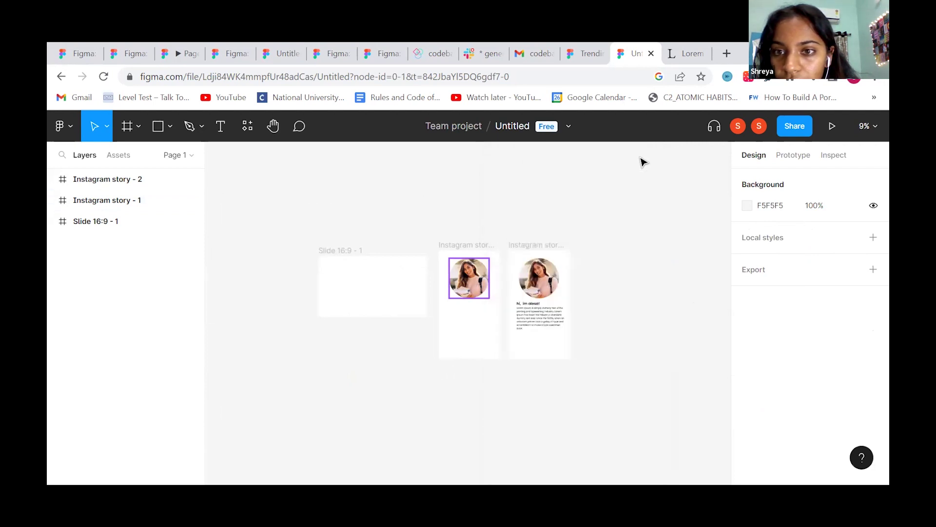
# Run the Color Shades plugin again and create the shades palette for the base colour 4F7471
pyautogui.scroll(-2, 603, 360)
pyautogui.scroll(3, 605, 359)
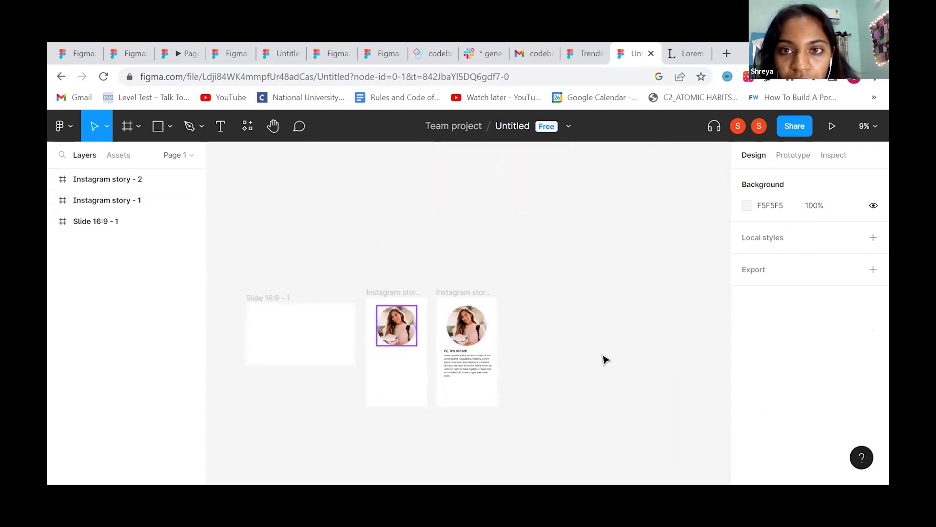
pyautogui.rightClick(513, 214)
pyautogui.moveTo(555, 331)
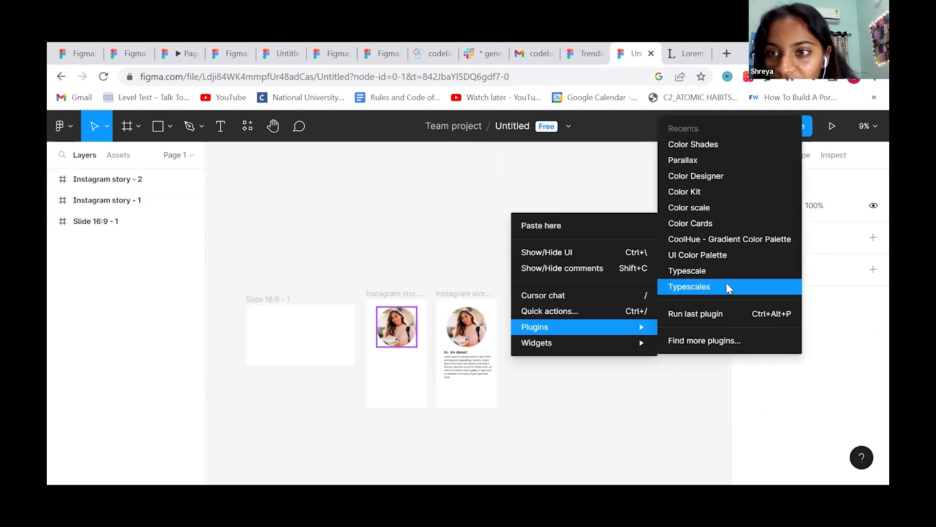
pyautogui.click(722, 316)
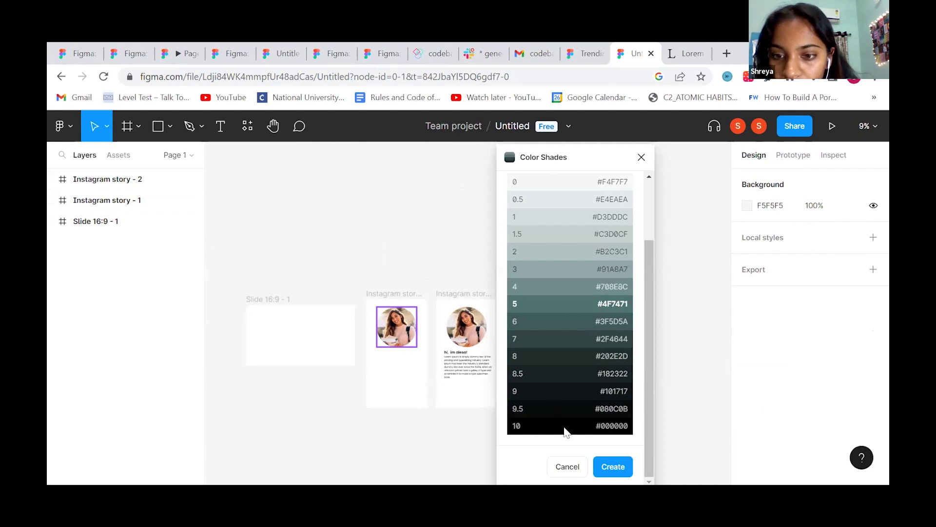
pyautogui.click(615, 467)
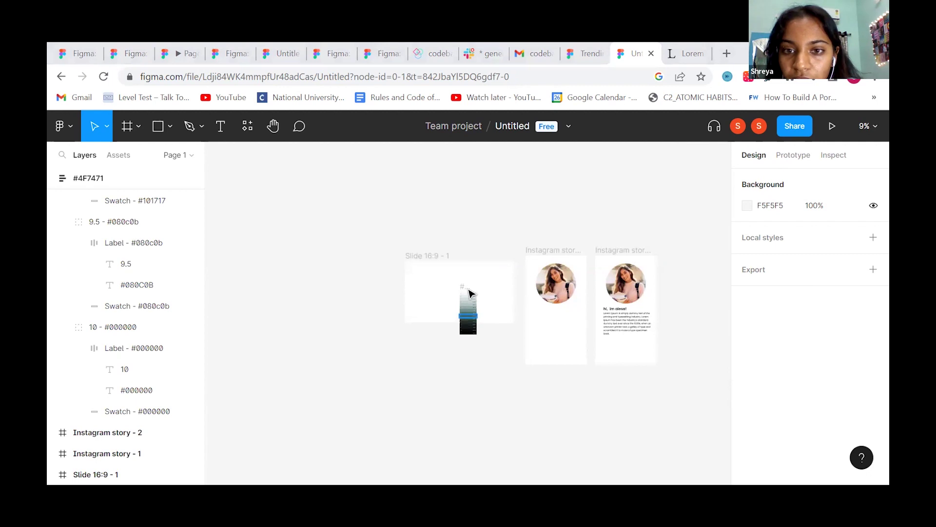
# Move the shades palette above the Slide 16:9 - 1 frame, aligned with the frame's left edge
pyautogui.scroll(5, 502, 288)
pyautogui.moveTo(426, 302); pyautogui.dragTo(307, 234)
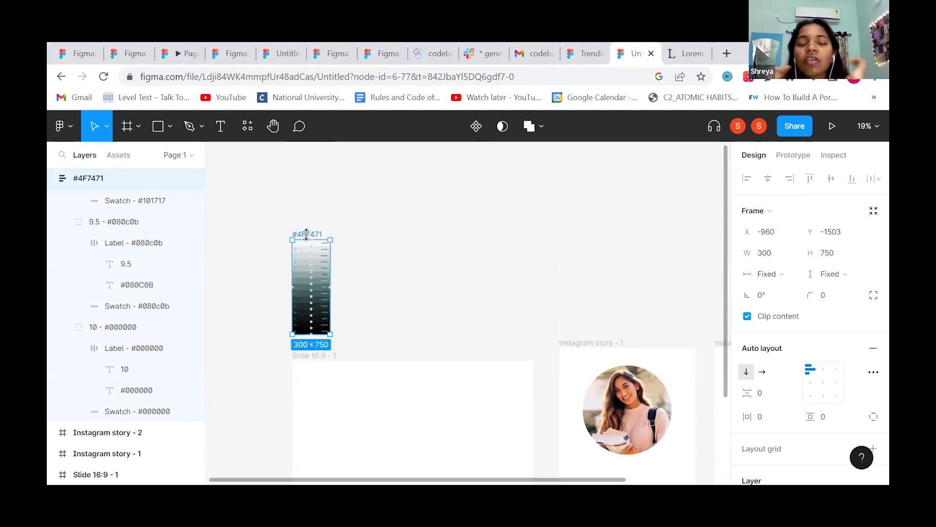
pyautogui.hscroll(-3, 460, 299)
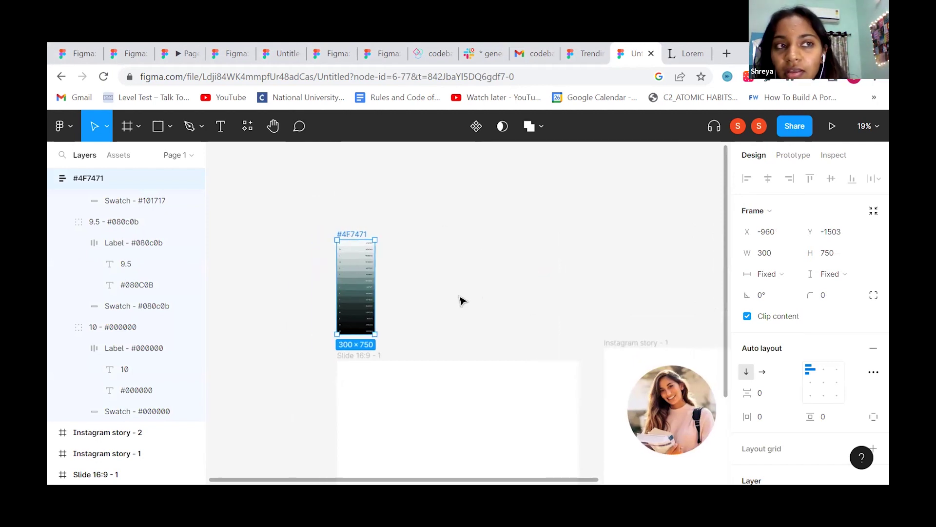
pyautogui.hscroll(-1, 462, 300)
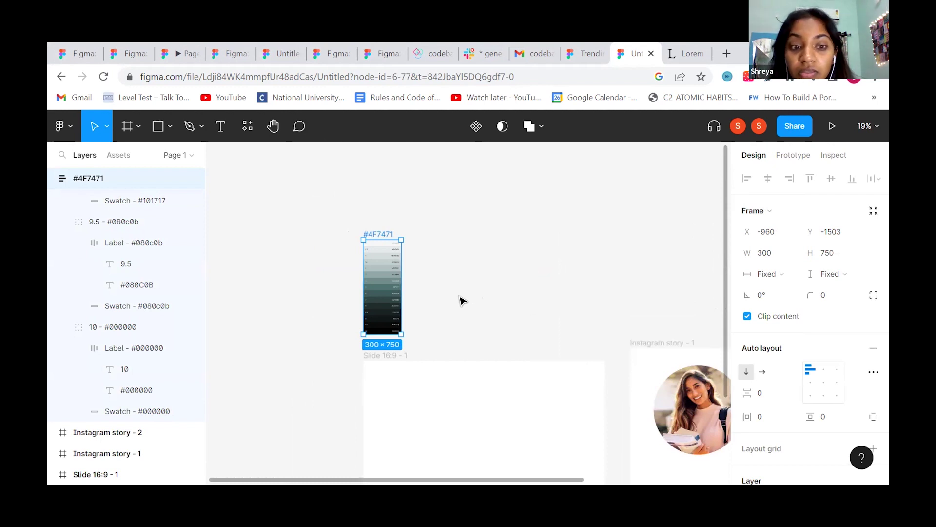
# Examine the palette's labelled shades up close and compare the palette with the slide and story frames
pyautogui.scroll(4, 379, 281)
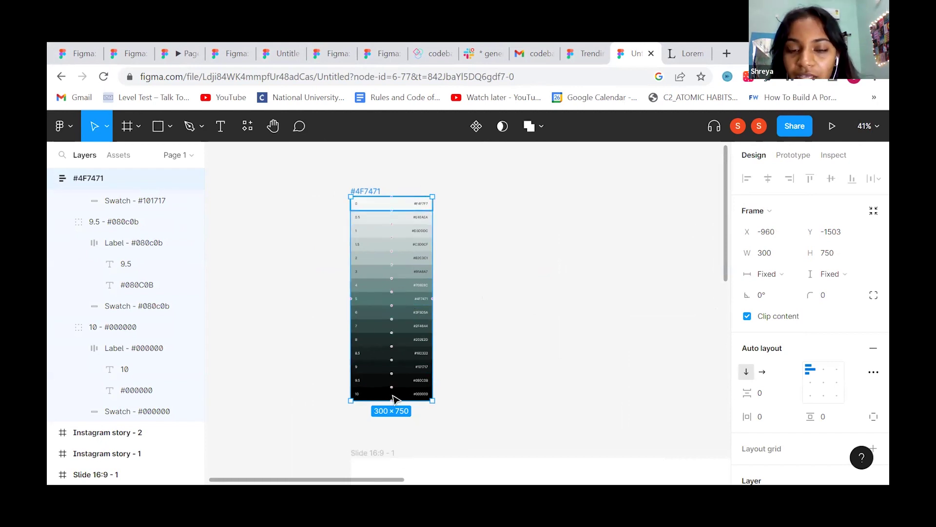
pyautogui.scroll(-5, 539, 407)
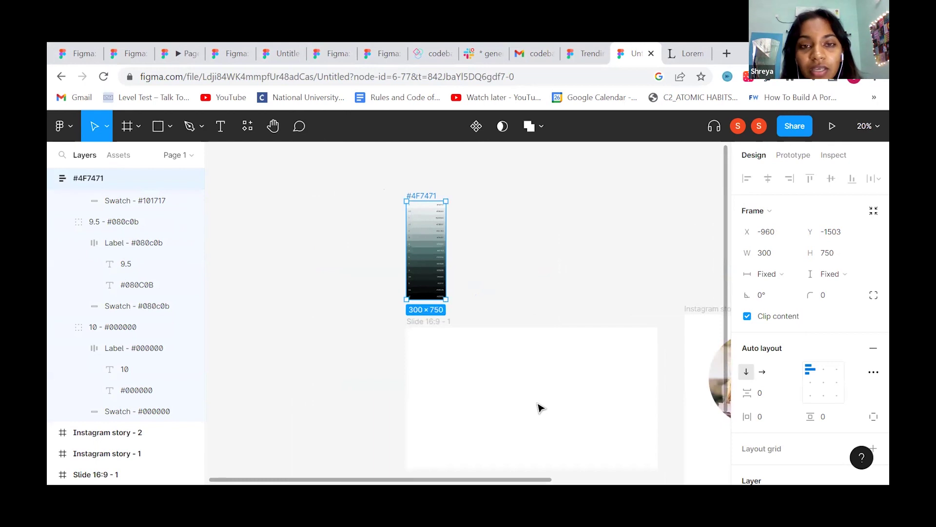
pyautogui.hscroll(4, 539, 407)
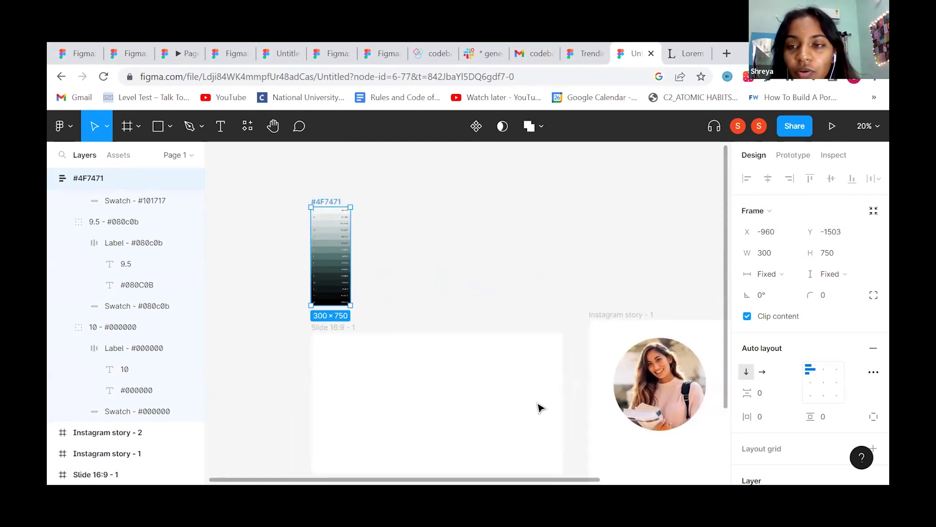
pyautogui.scroll(5, 360, 276)
pyautogui.hscroll(-4, 359, 276)
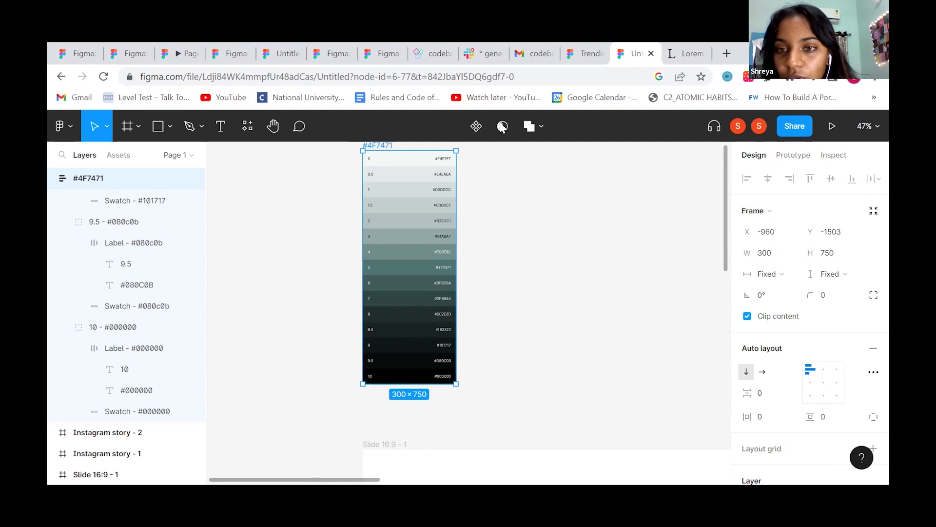
pyautogui.hotkey('shift', '1')
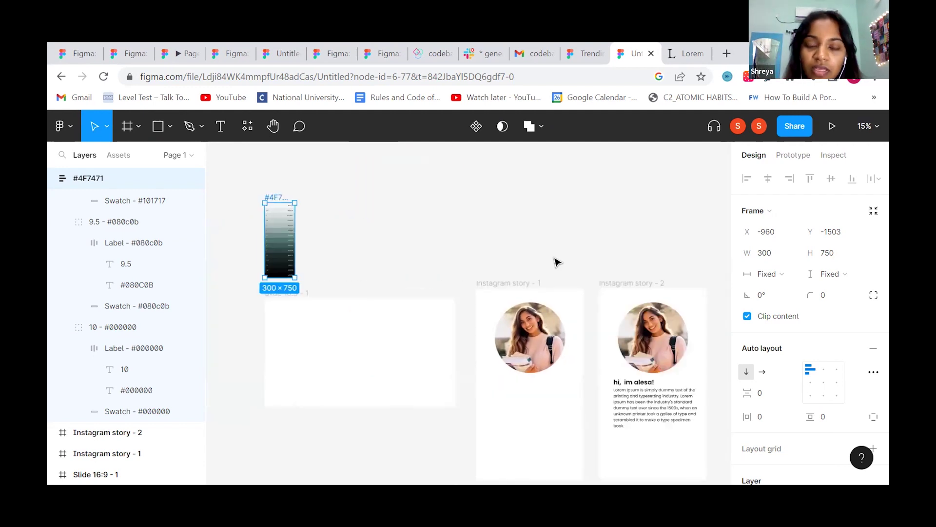
pyautogui.click(363, 327)
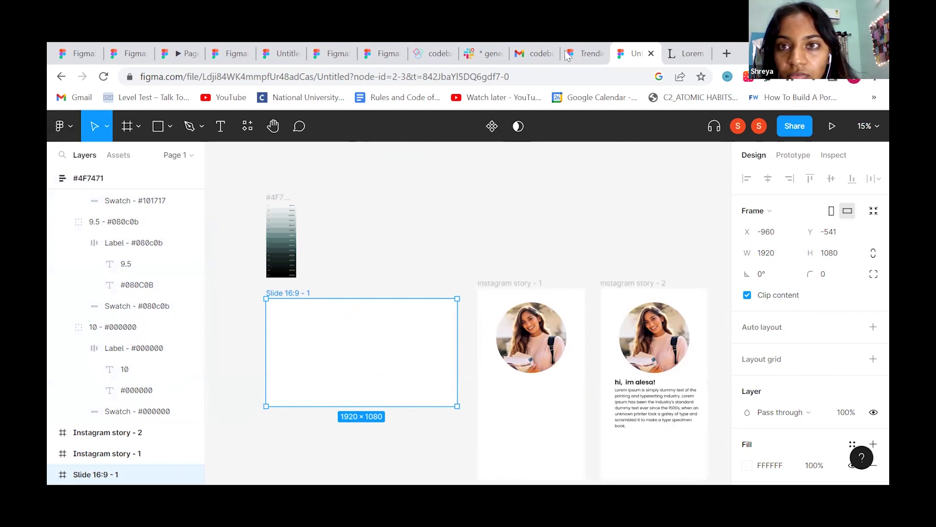
# Switch to the Figma Community page and search it for "presentation"
pyautogui.hotkey('ctrl', 'shift', 'Tab')
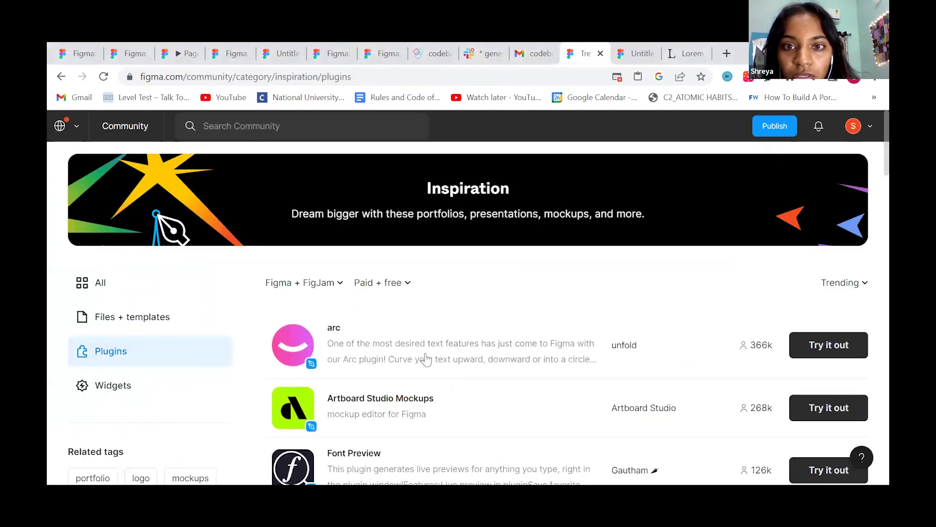
pyautogui.click(124, 127)
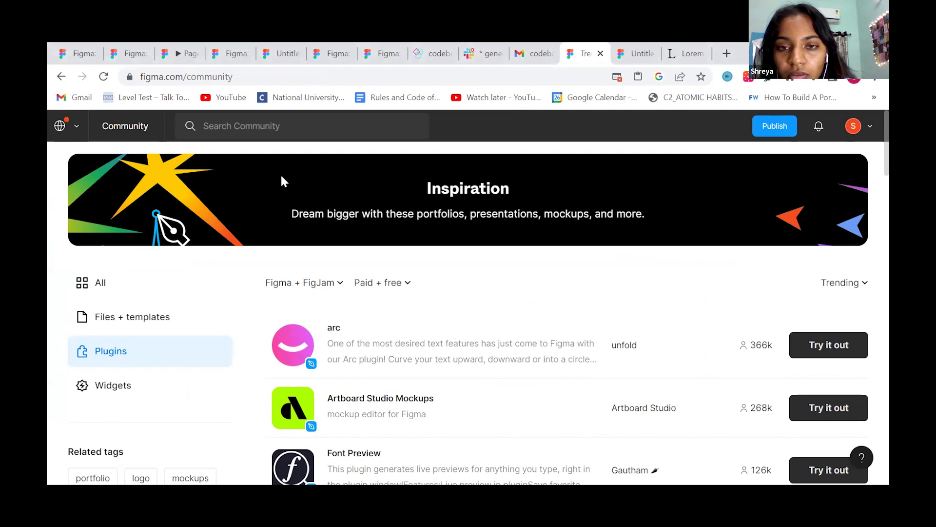
pyautogui.click(291, 128)
pyautogui.write('presentation')
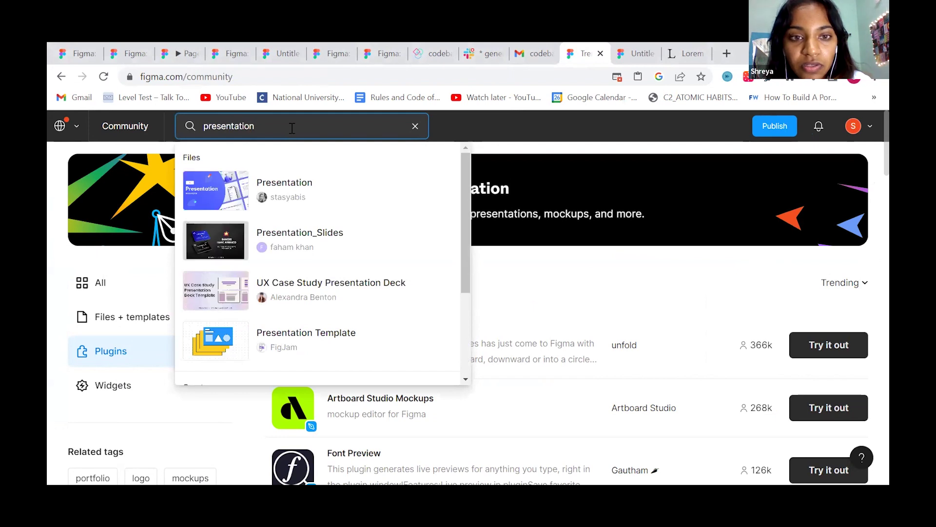
pyautogui.press('Return')
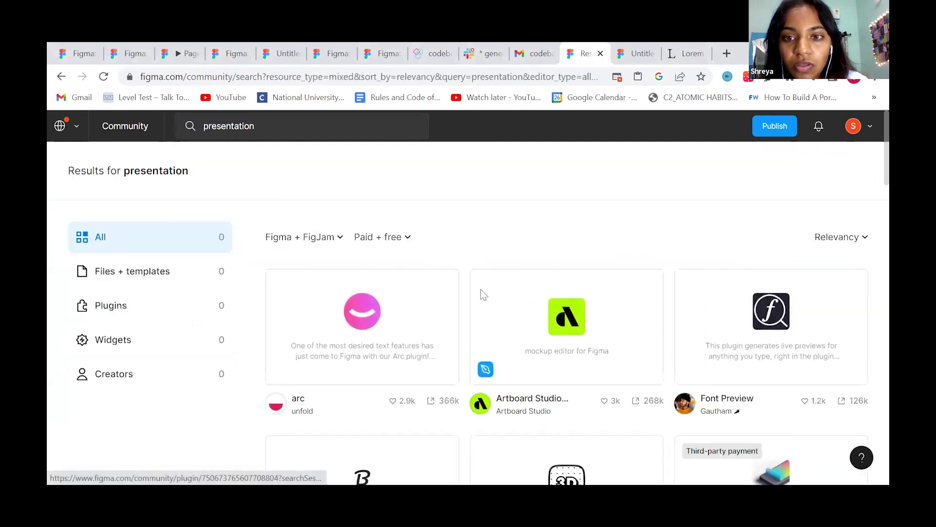
# Look through the Community search results for presentation templates and slide decks
pyautogui.scroll(-3, 481, 288)
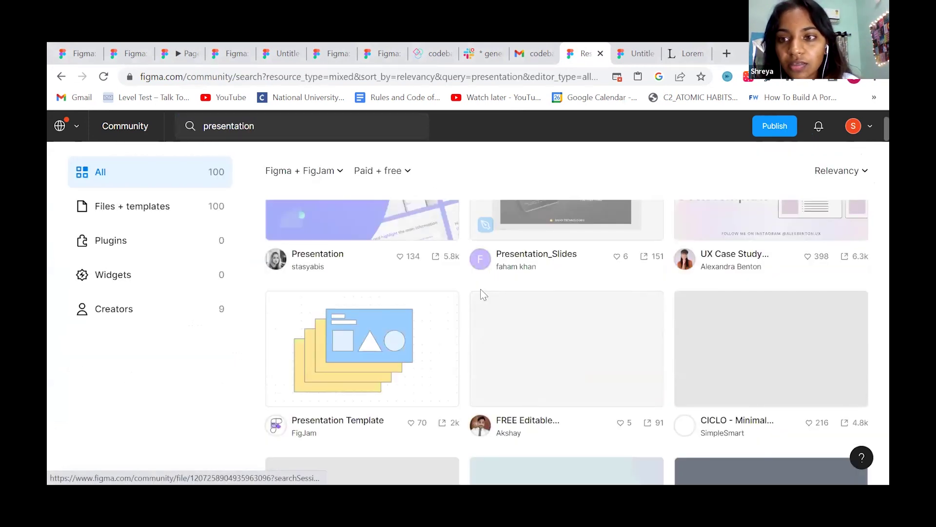
pyautogui.scroll(3, 481, 289)
pyautogui.scroll(-10, 555, 350)
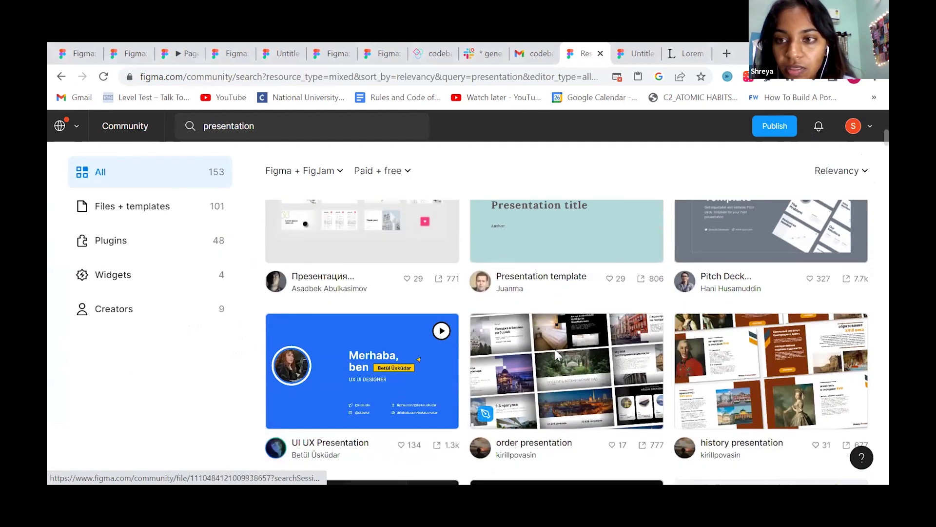
pyautogui.scroll(2, 555, 349)
pyautogui.scroll(-12, 598, 332)
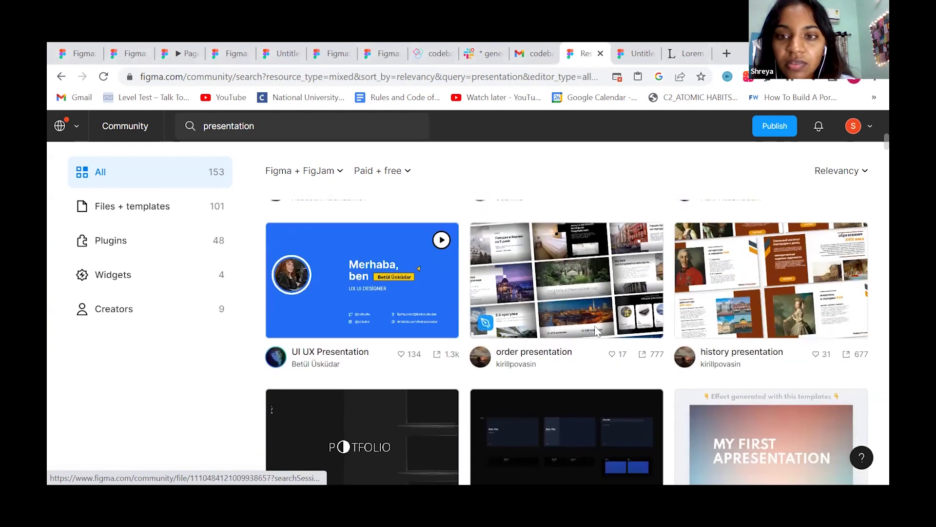
pyautogui.scroll(6, 598, 331)
pyautogui.scroll(6, 598, 332)
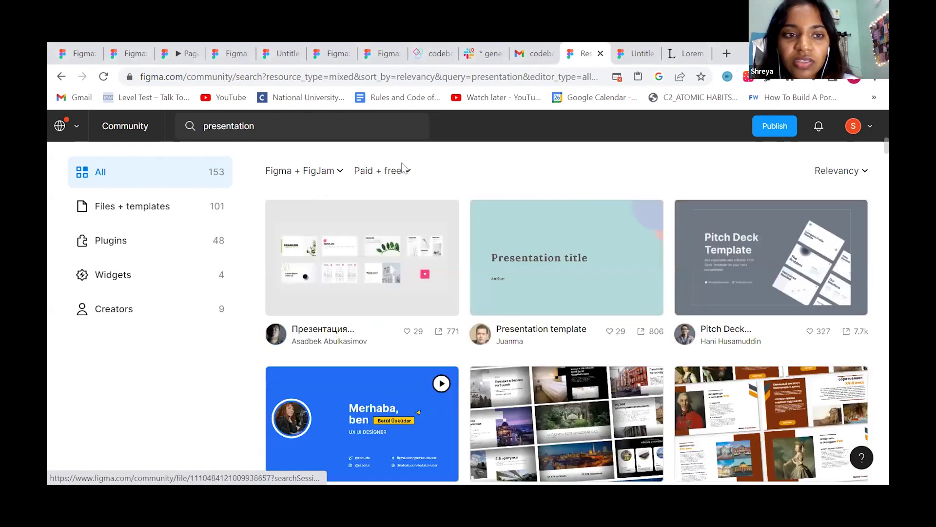
pyautogui.click(419, 126)
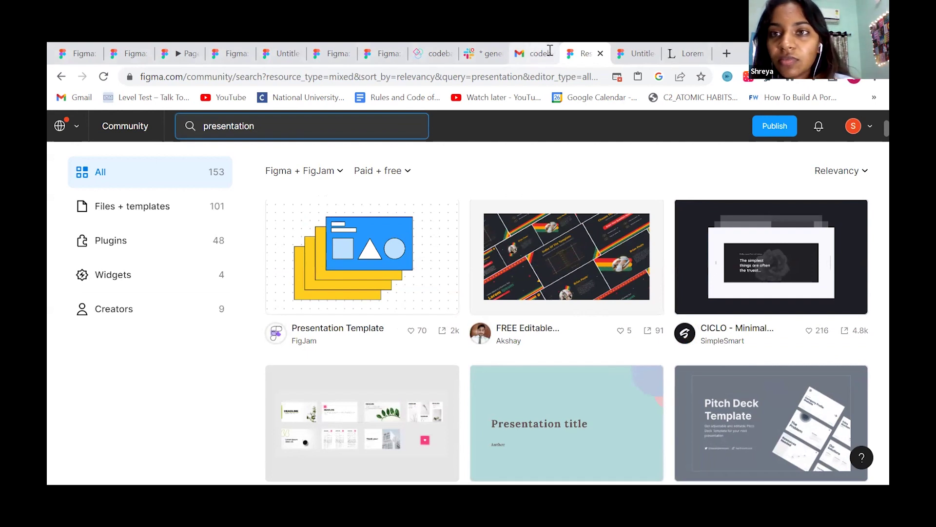
# Return to the untitled design file and look over the shades palette, slide frame and two Instagram story frames
pyautogui.hotkey('ctrl', 'Tab')
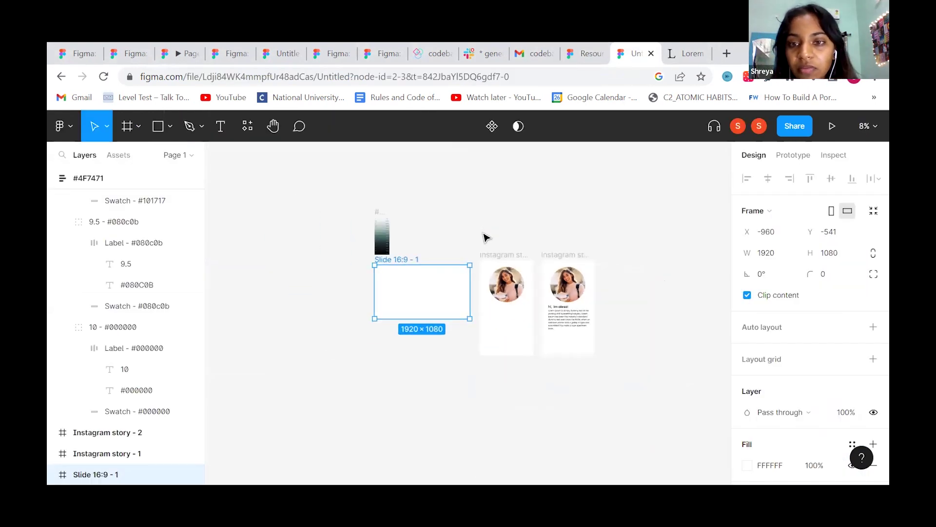
pyautogui.scroll(3, 484, 238)
pyautogui.scroll(-2, 484, 238)
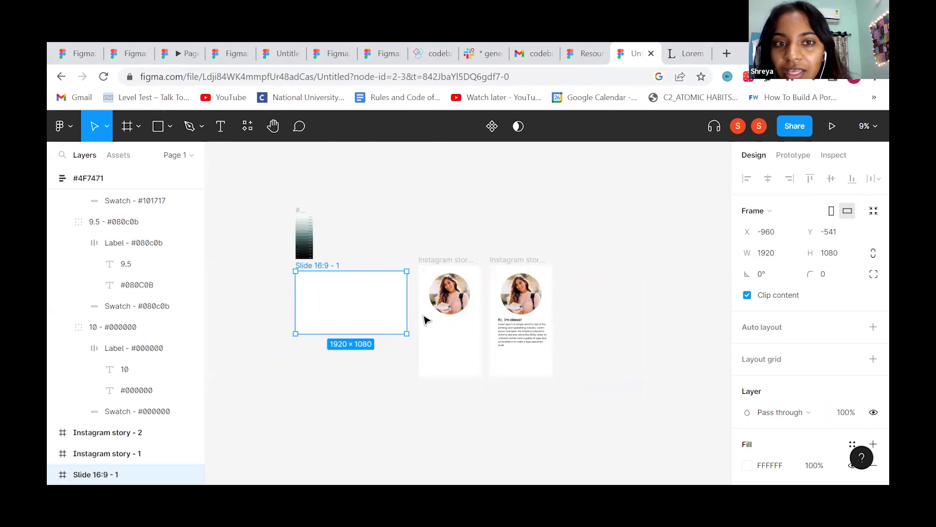
pyautogui.scroll(3, 663, 266)
pyautogui.hscroll(-2, 663, 265)
pyautogui.click(595, 45)
pyautogui.click(635, 54)
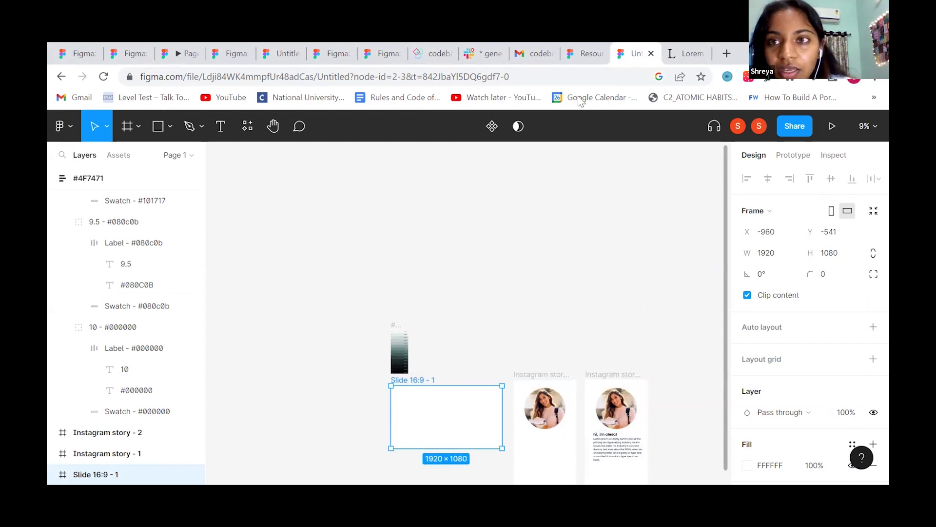
# Go to the other open copy of the untitled design file and bring its palette and frames into view
pyautogui.click(379, 53)
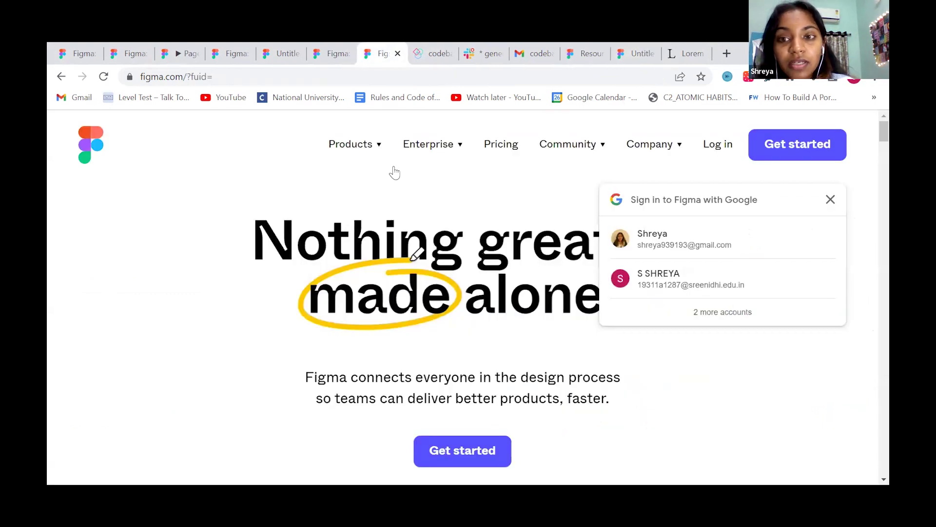
pyautogui.click(333, 54)
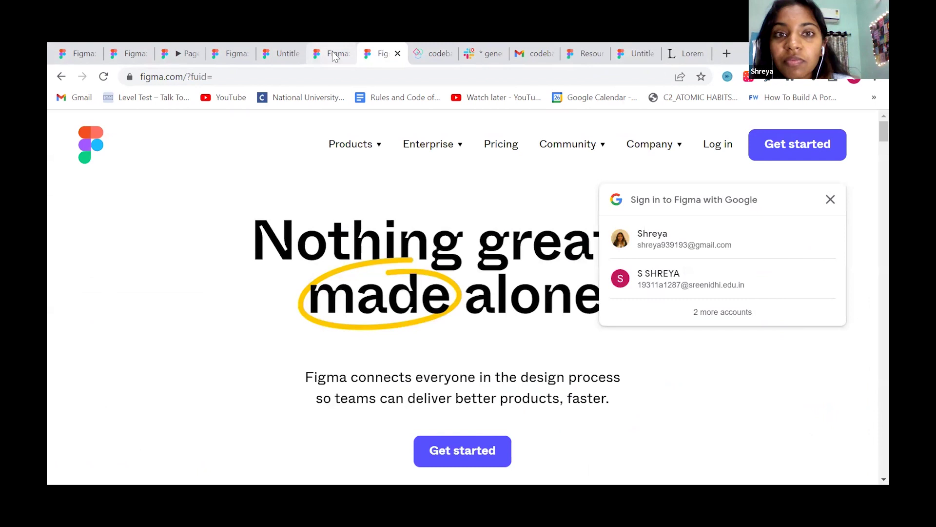
pyautogui.click(288, 57)
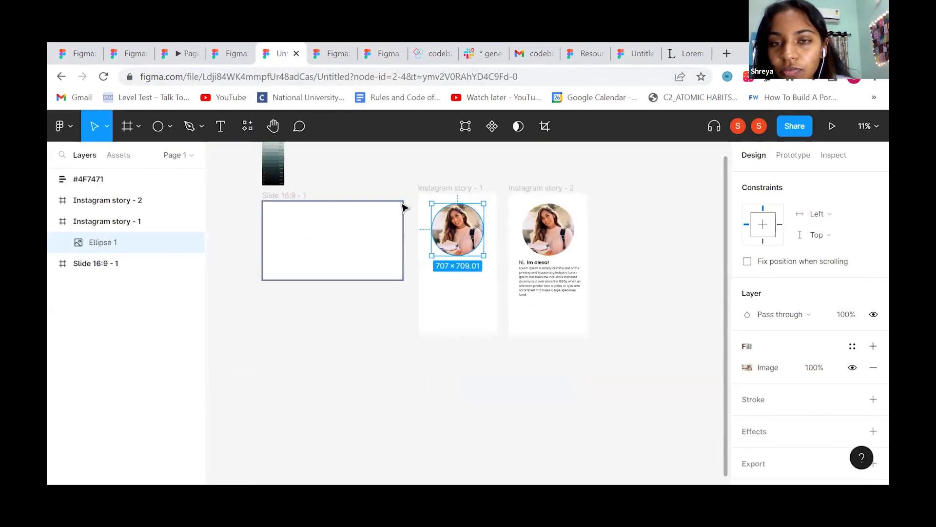
pyautogui.scroll(2, 403, 208)
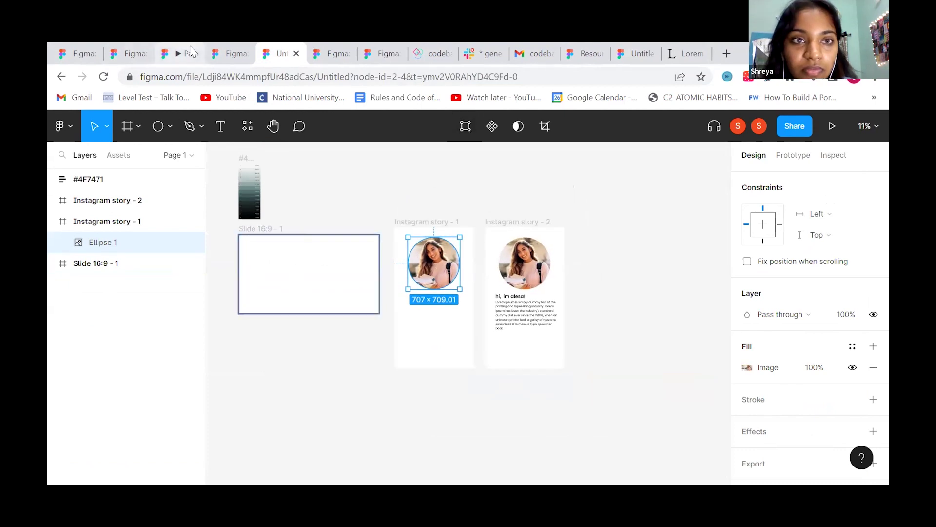
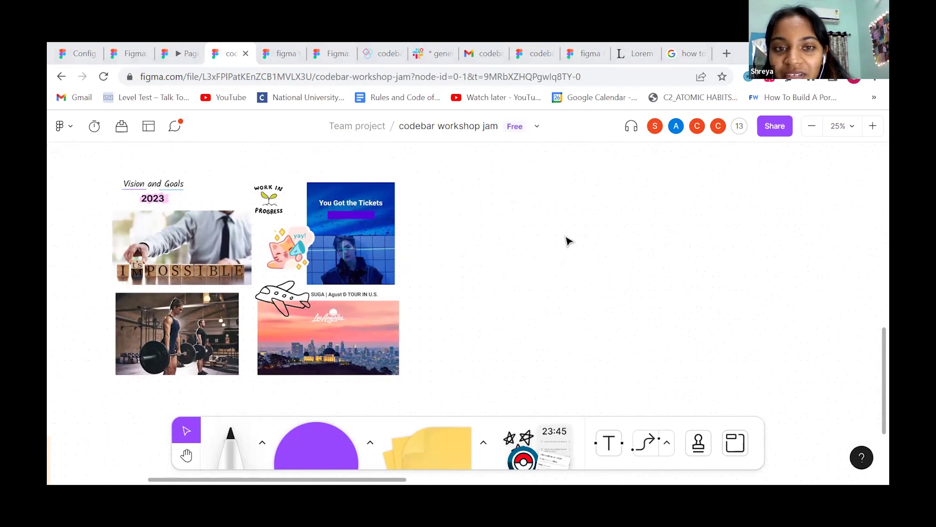
# Examine the "Vision and Goals 2023" mood board in the codebar workshop jam, including its photos, stickers and captions
pyautogui.hscroll(-4, 335, 251)
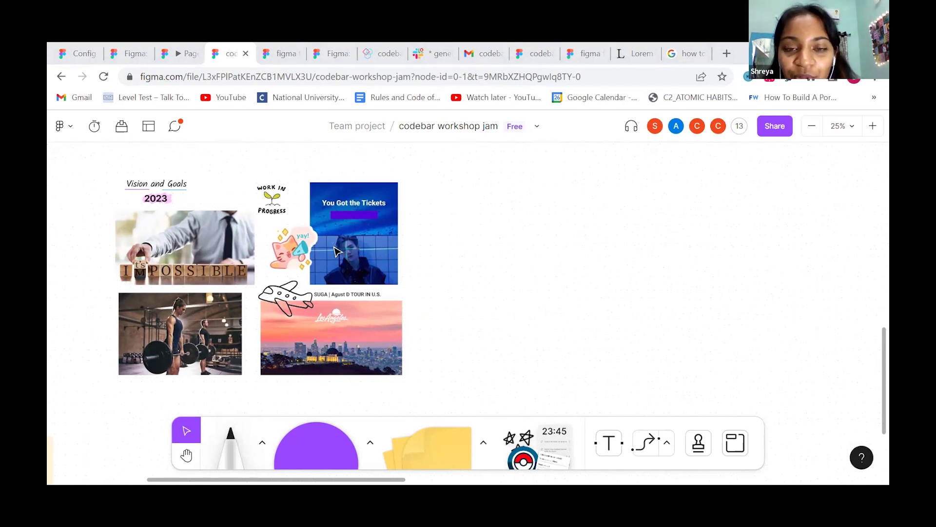
pyautogui.hscroll(1, 334, 251)
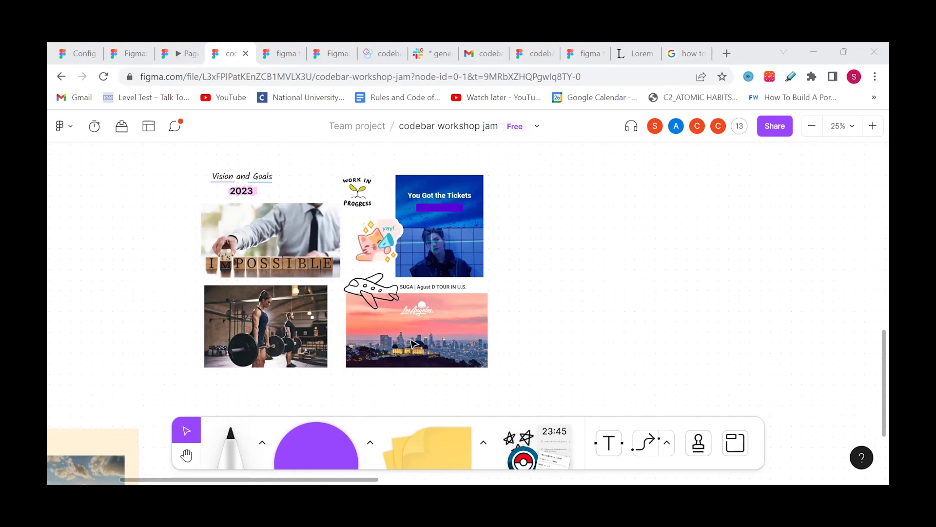
pyautogui.hscroll(-2, 414, 345)
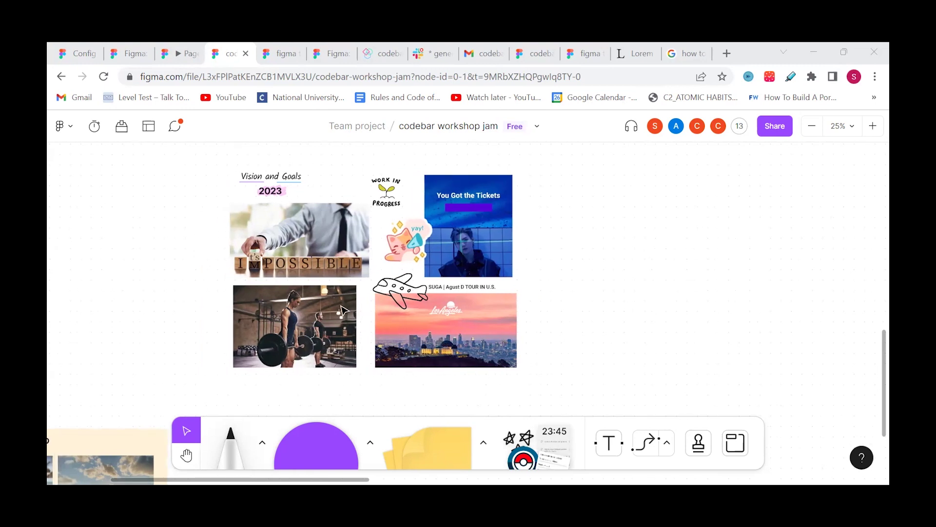
pyautogui.scroll(2, 344, 310)
pyautogui.hscroll(1, 342, 305)
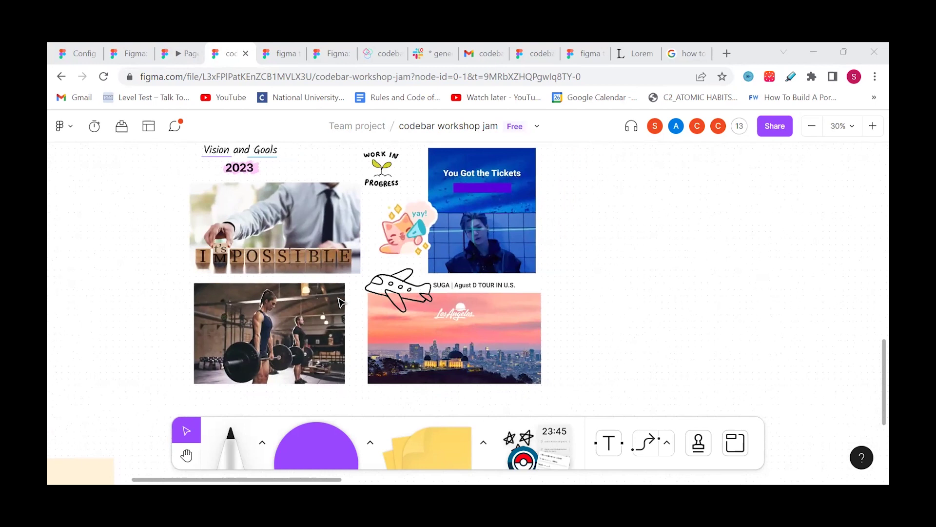
pyautogui.scroll(1, 341, 302)
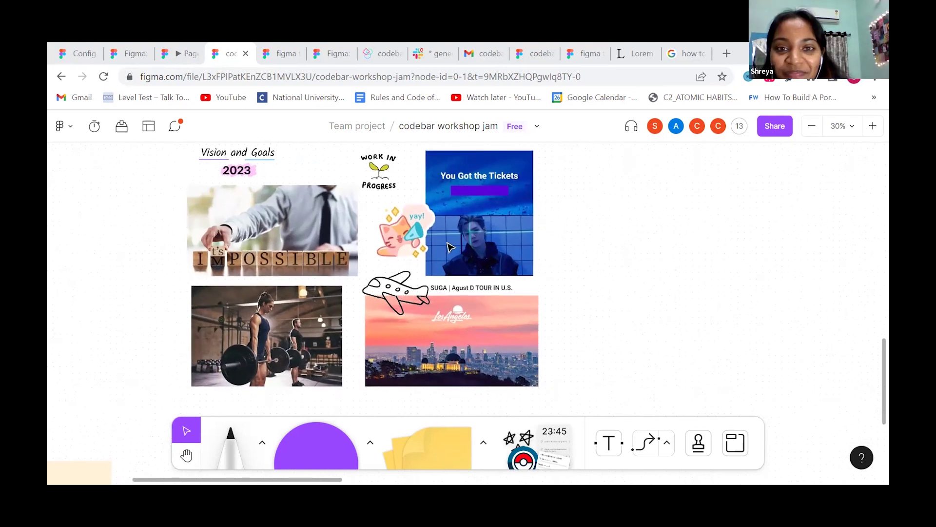
pyautogui.scroll(2, 449, 247)
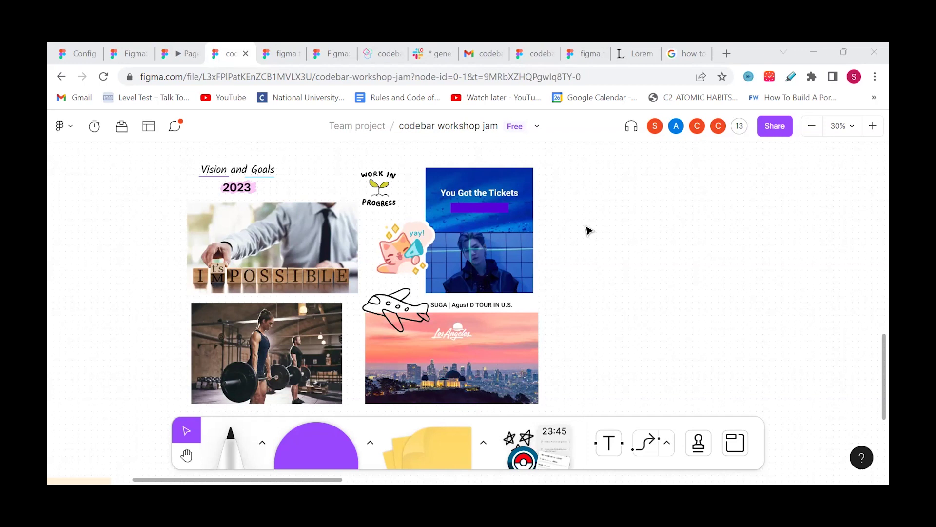
pyautogui.scroll(-1, 588, 231)
pyautogui.hscroll(-1, 588, 231)
pyautogui.scroll(-1, 588, 230)
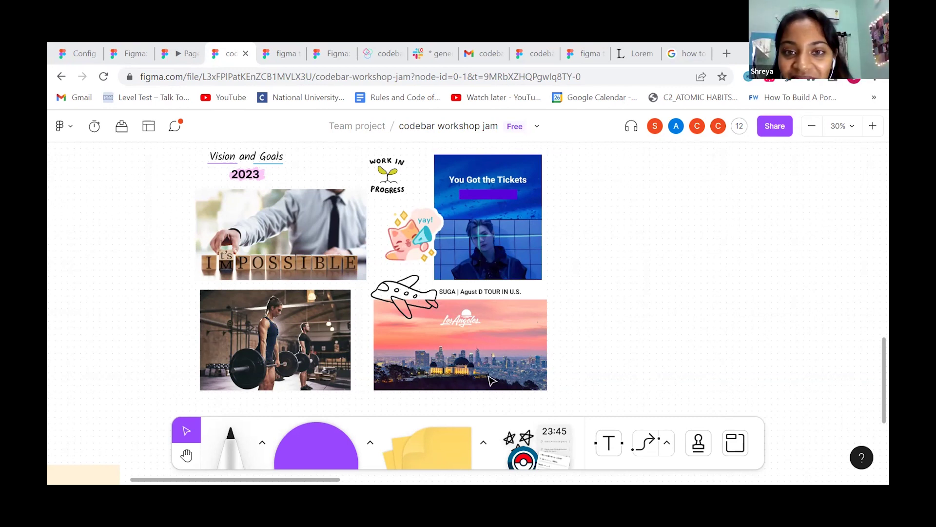
pyautogui.hscroll(5, 553, 381)
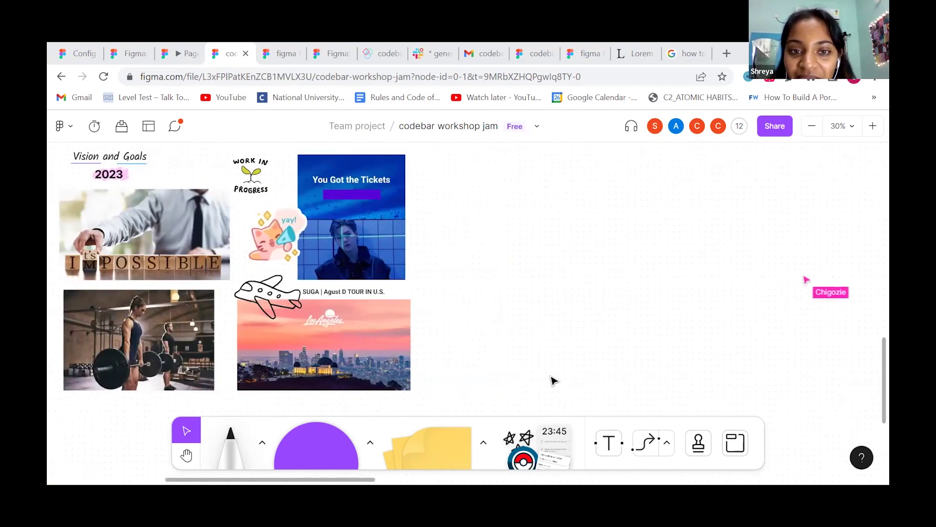
pyautogui.scroll(1, 553, 381)
pyautogui.hscroll(-4, 552, 381)
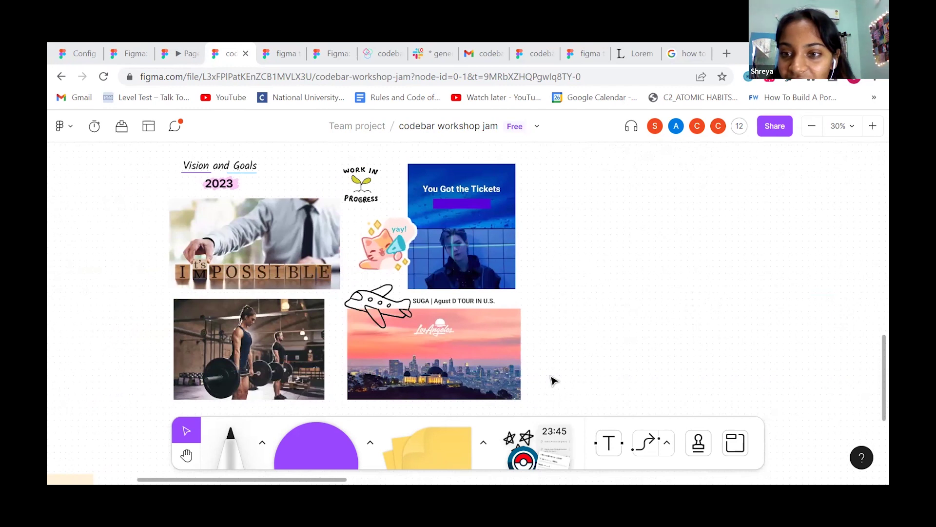
# Find the participant's six-panel mood board elsewhere in the jam and examine its panels and "This is... Sand." sticky note
pyautogui.scroll(-5, 553, 380)
pyautogui.hscroll(5, 552, 380)
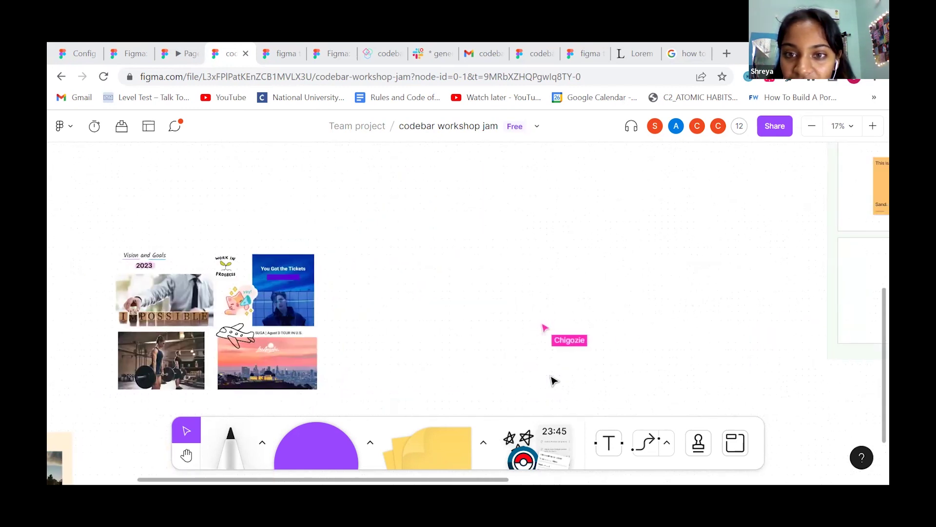
pyautogui.scroll(-4, 553, 381)
pyautogui.hscroll(10, 553, 381)
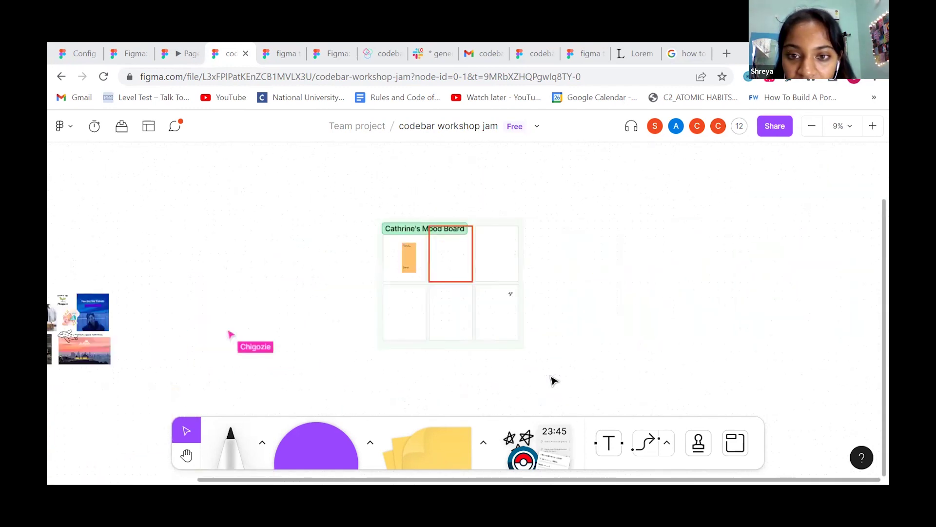
pyautogui.scroll(3, 478, 290)
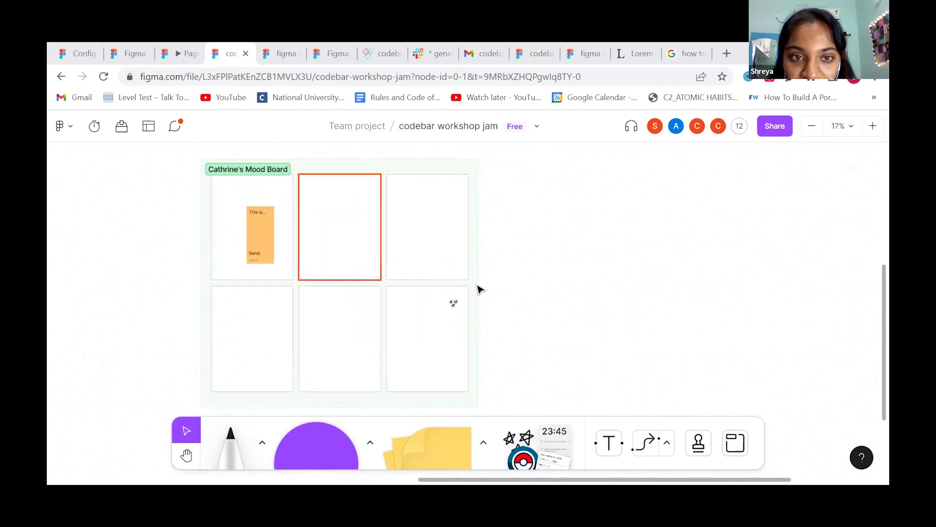
pyautogui.hscroll(-4, 478, 290)
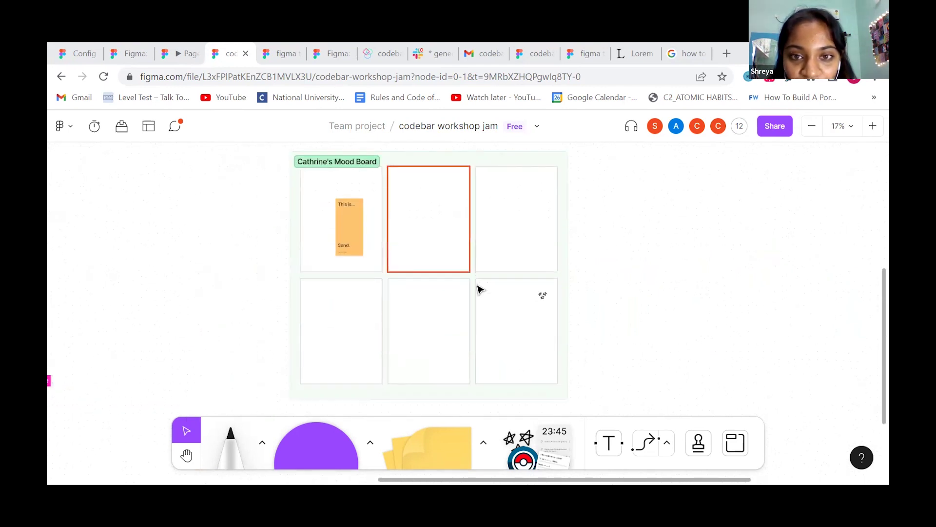
pyautogui.scroll(3, 380, 261)
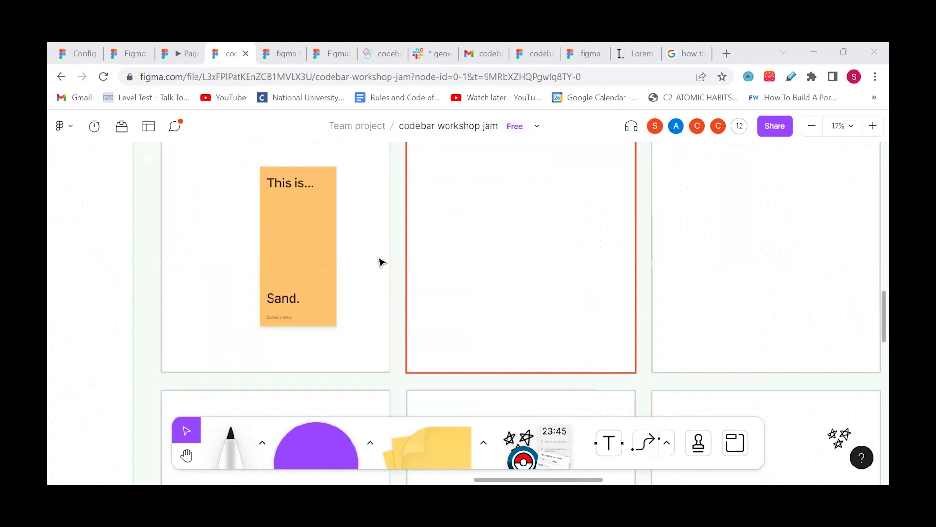
pyautogui.scroll(-3, 381, 261)
pyautogui.hscroll(5, 380, 262)
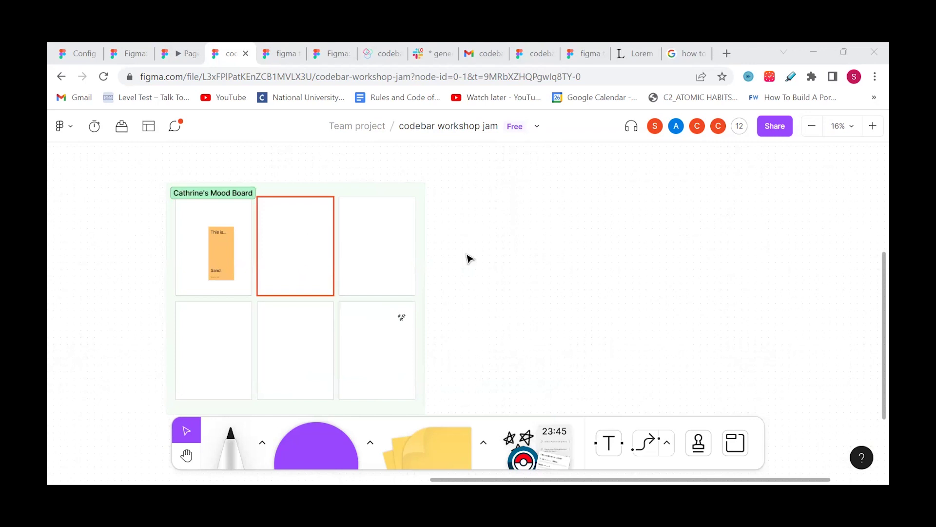
pyautogui.hscroll(-3, 305, 253)
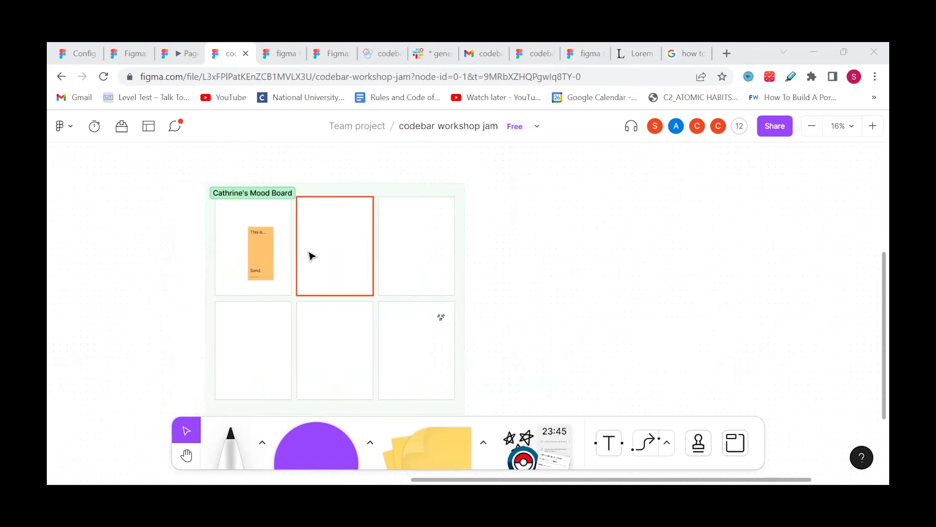
pyautogui.scroll(5, 310, 255)
pyautogui.scroll(-3, 310, 255)
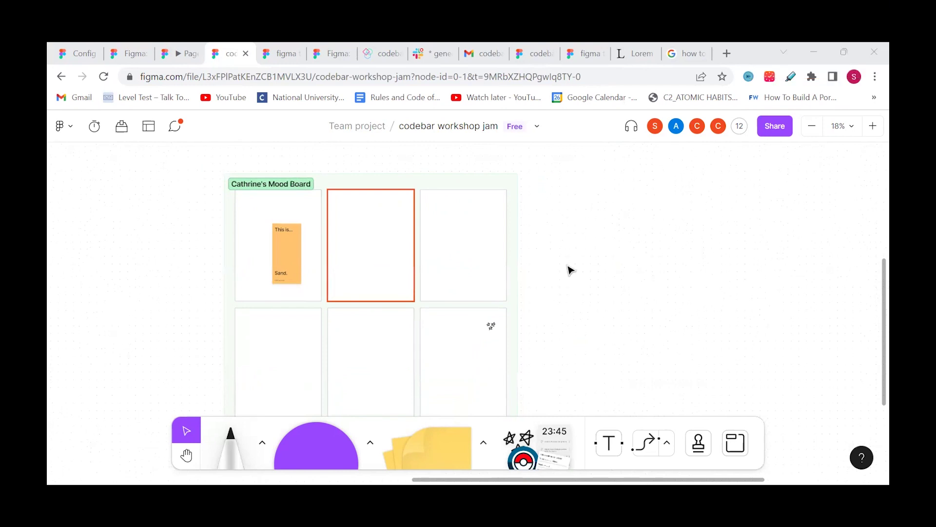
pyautogui.hscroll(2, 570, 270)
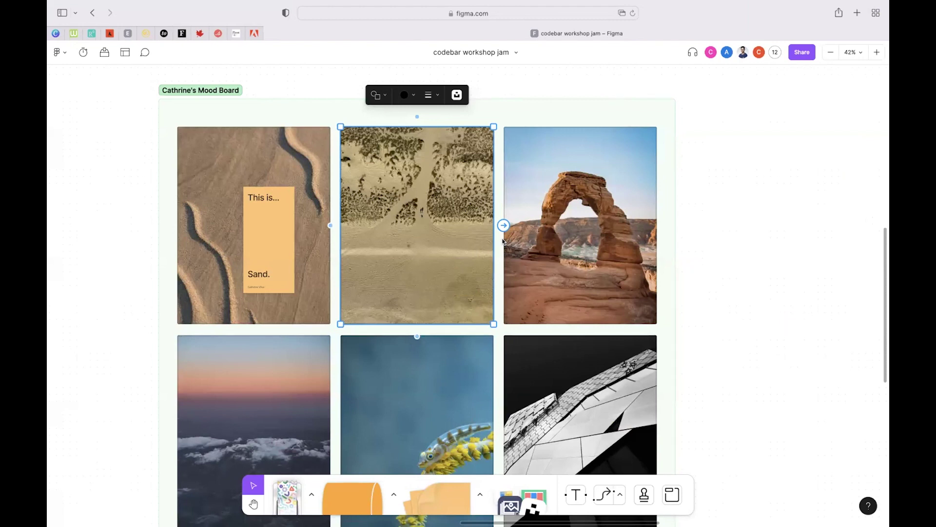
# Look over both rows of images in the participant's six-panel mood board
pyautogui.scroll(-3, 503, 241)
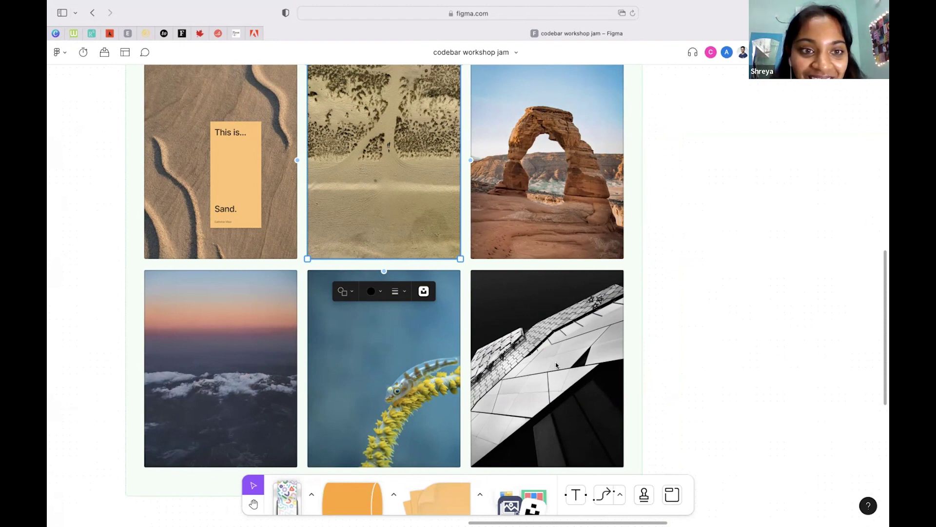
pyautogui.hscroll(3, 556, 365)
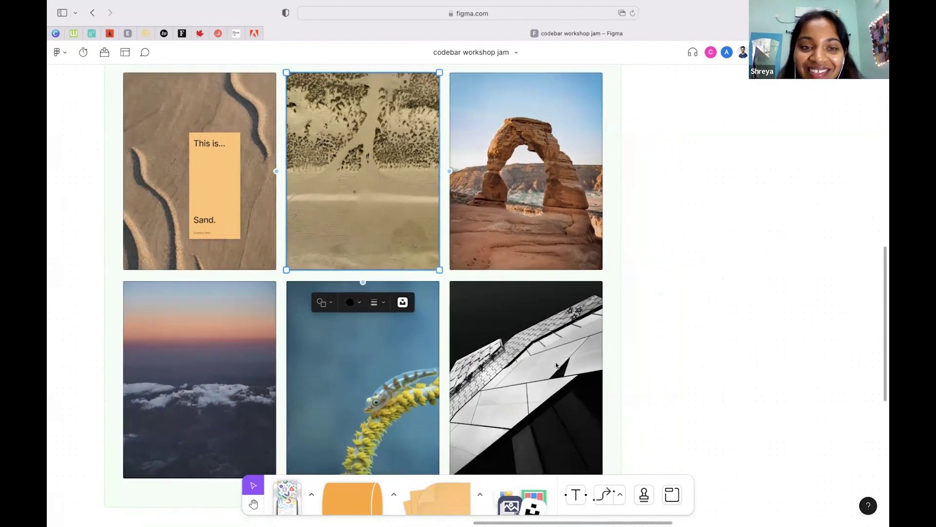
pyautogui.hscroll(-4, 555, 362)
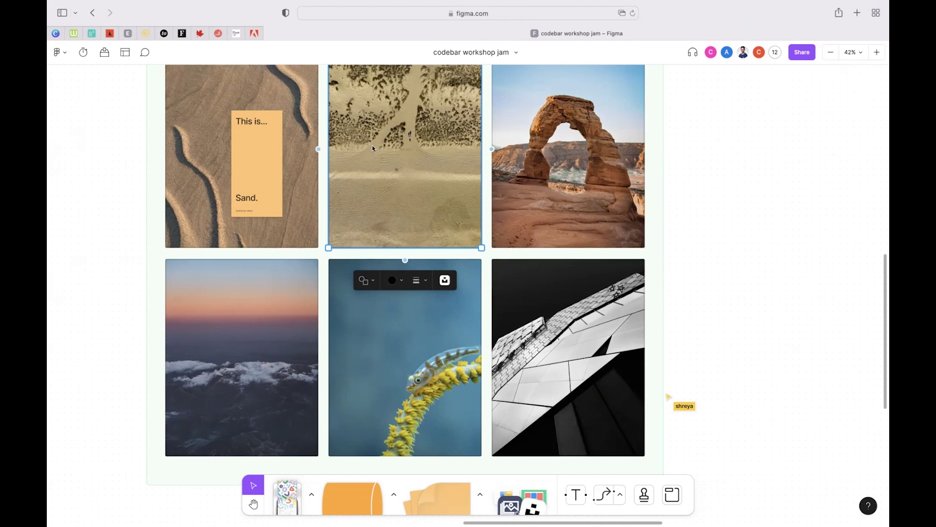
pyautogui.click(101, 21)
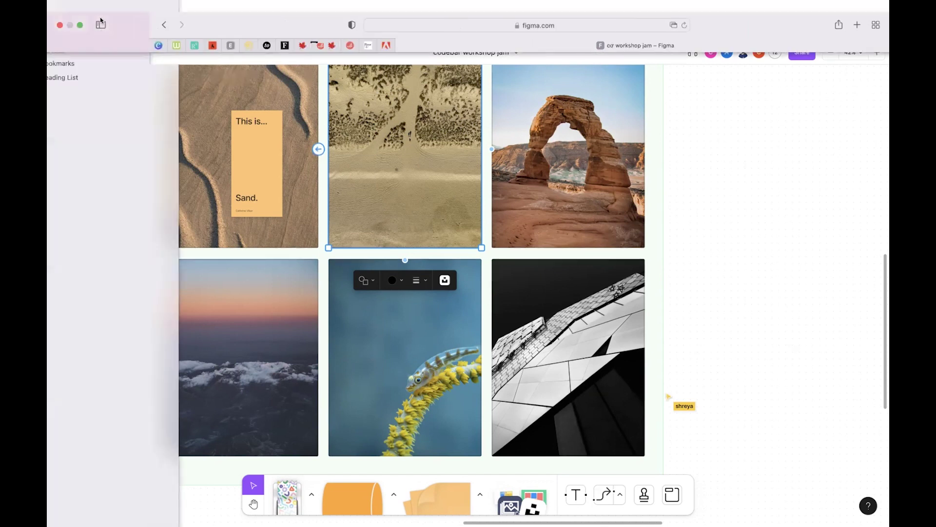
pyautogui.click(101, 23)
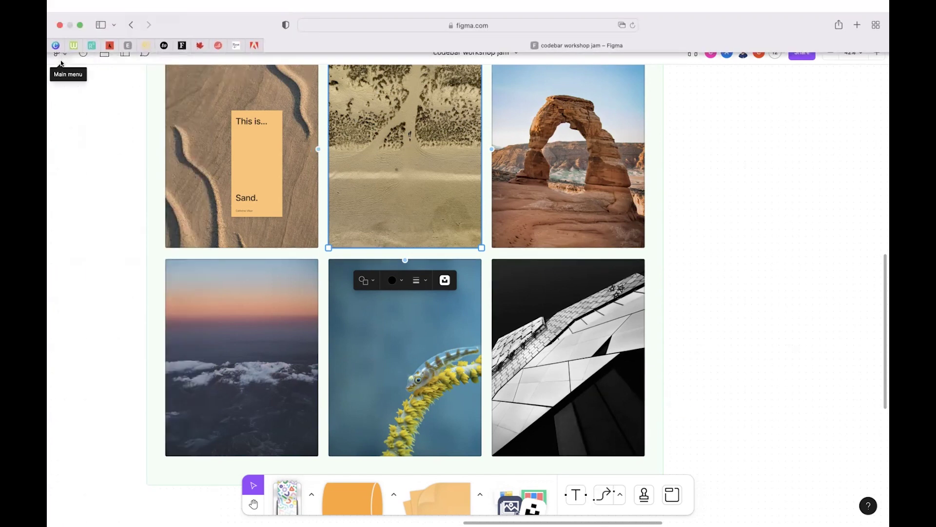
# Select the sand-and-plants photo panel in the upper row's middle and try to open the Unsplash plugin for it
pyautogui.click(399, 184)
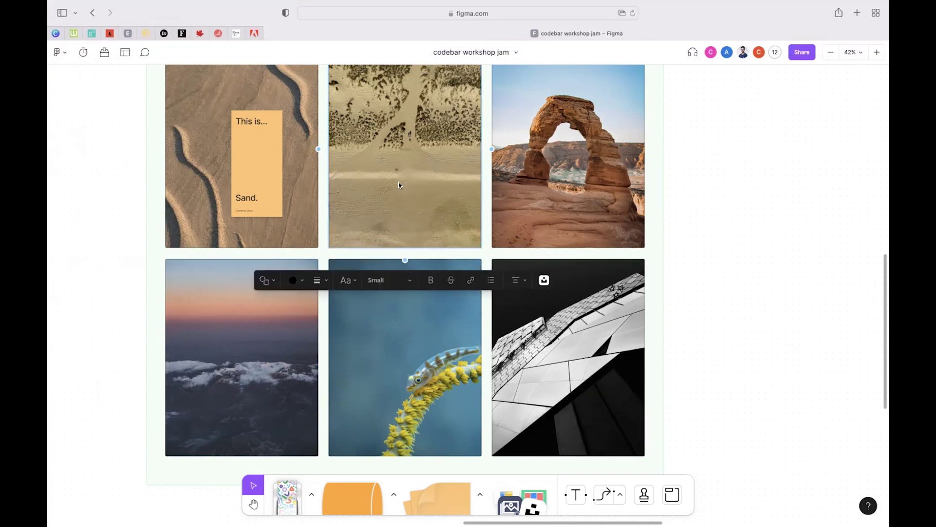
pyautogui.rightClick(399, 183)
pyautogui.click(490, 224)
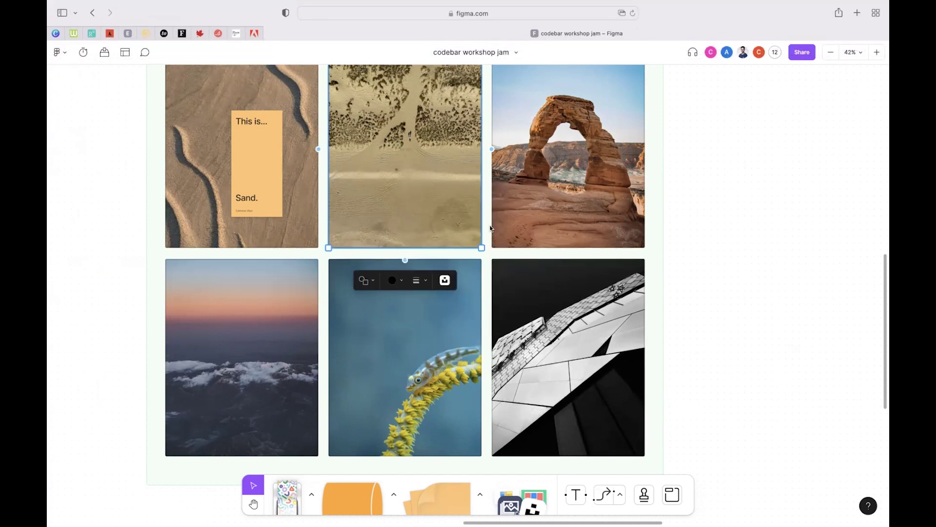
pyautogui.rightClick(458, 213)
pyautogui.click(428, 197)
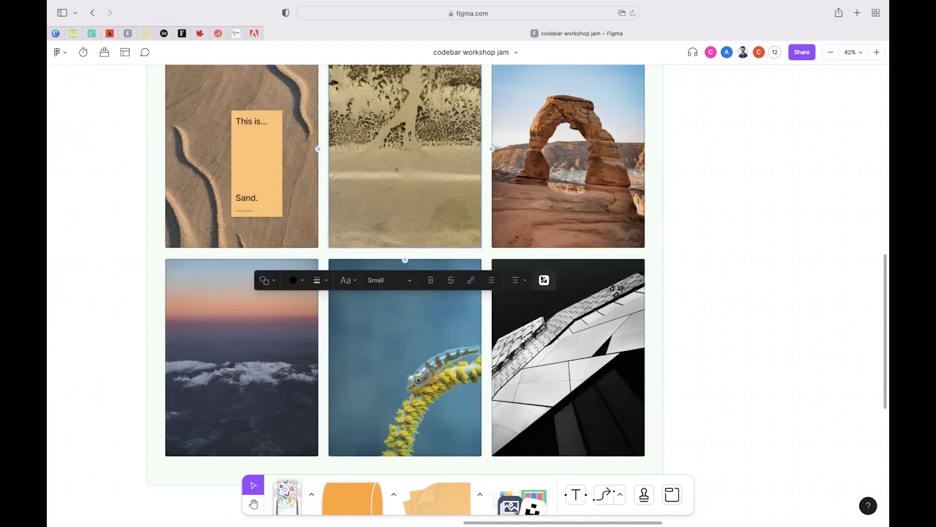
pyautogui.click(544, 279)
pyautogui.click(555, 183)
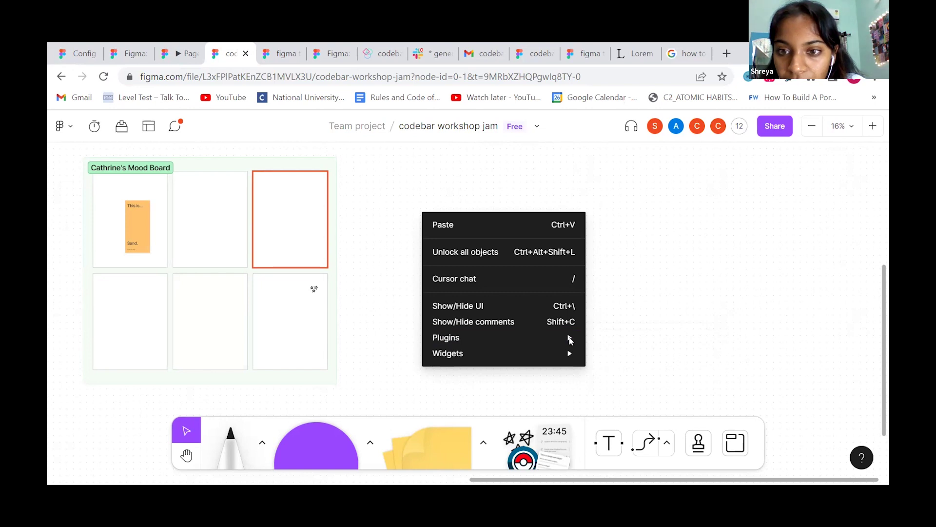
# Search the FigJam plugins for "unsplash" and run the Unsplash plugin
pyautogui.moveTo(571, 340)
pyautogui.click(618, 336)
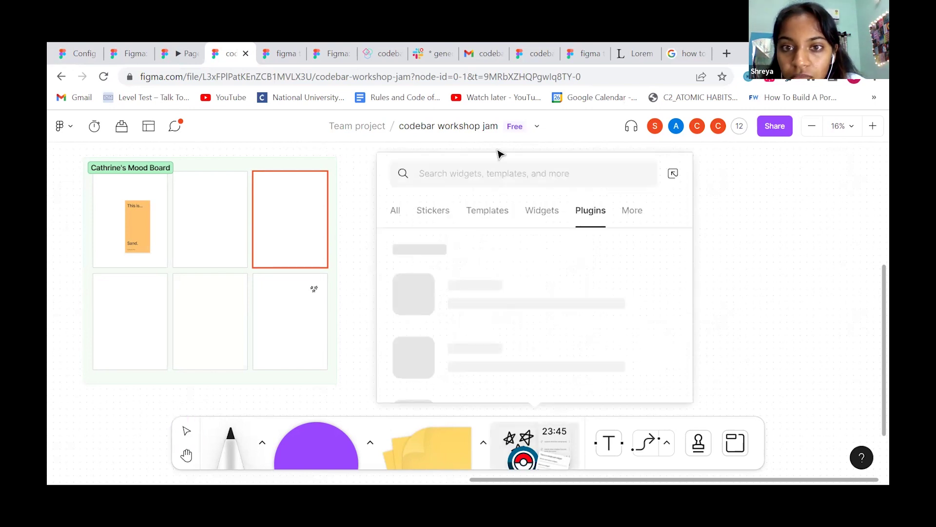
pyautogui.write('u')
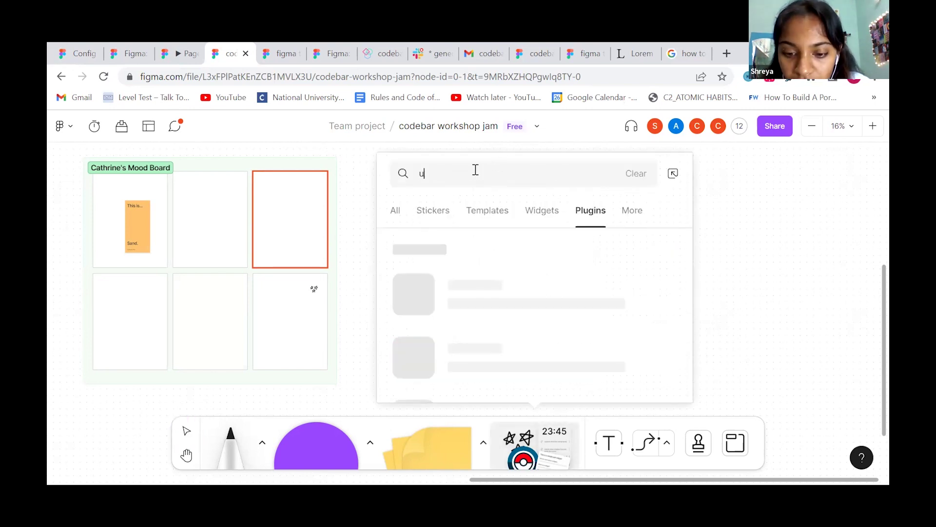
pyautogui.write('nsp')
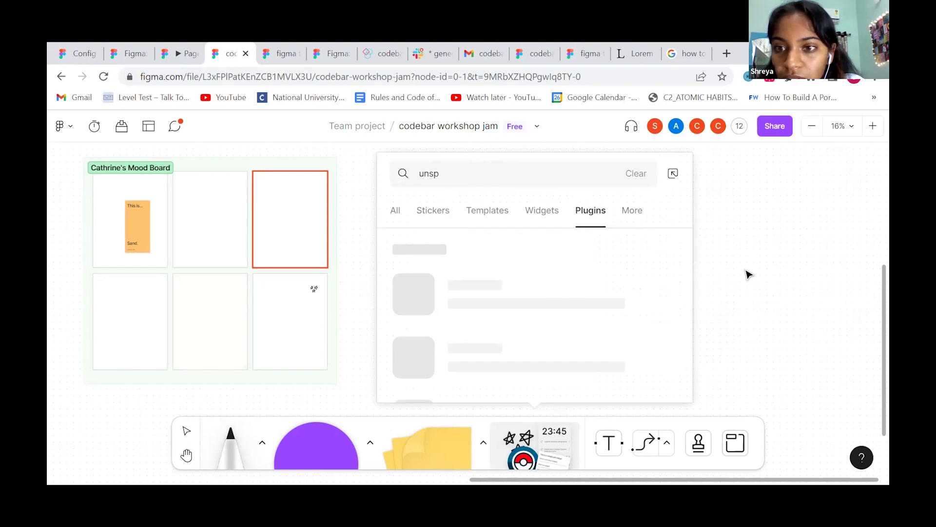
pyautogui.write('lash')
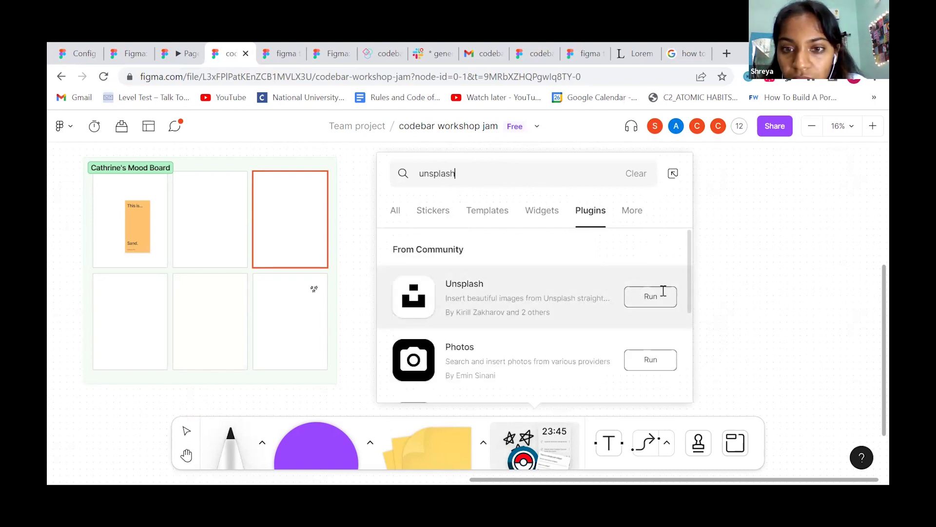
pyautogui.click(663, 293)
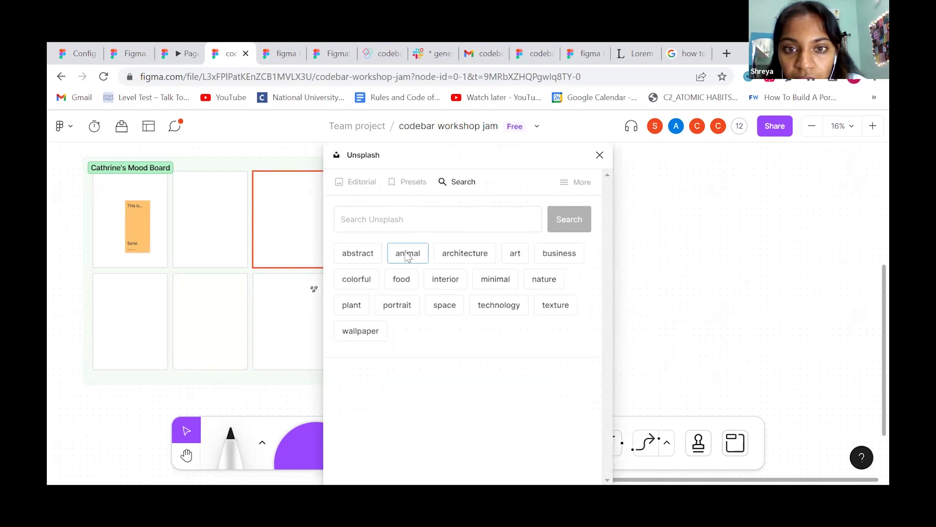
# Browse Unsplash's "art" images and insert the dark floral still-life painting over the mood board
pyautogui.click(510, 260)
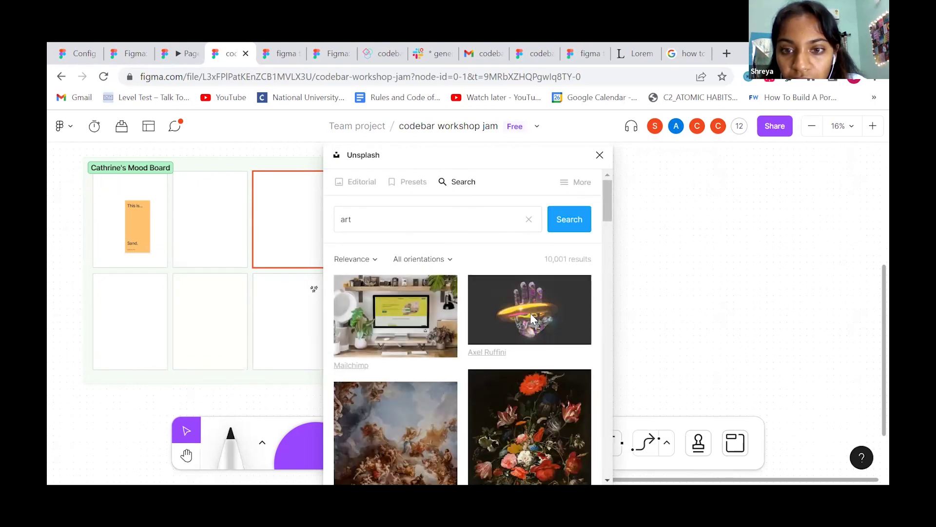
pyautogui.scroll(-3, 529, 311)
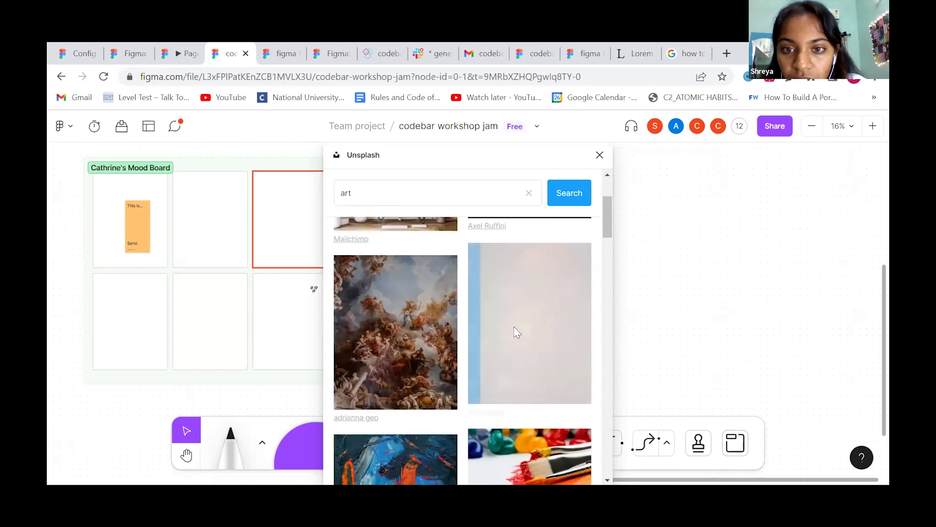
pyautogui.moveTo(521, 326); pyautogui.dragTo(230, 258)
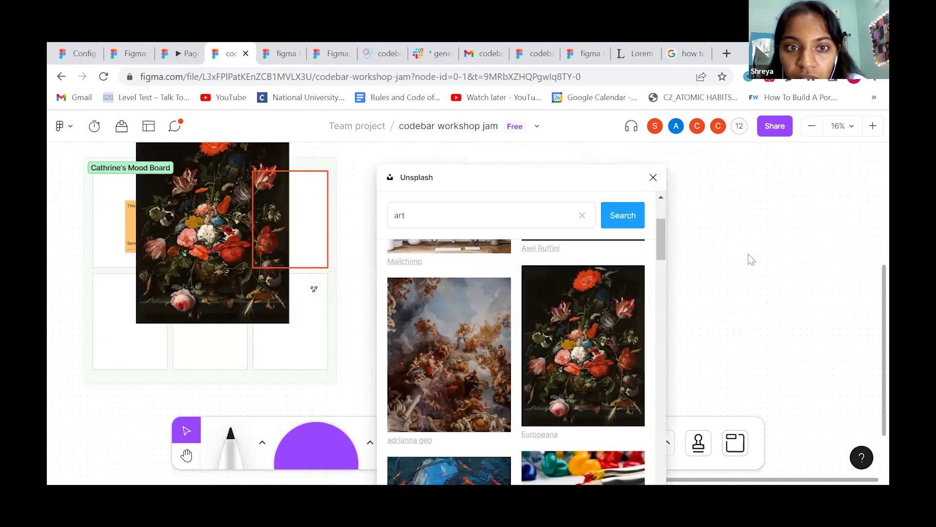
# Move the floral painting off the mood board onto the empty canvas well to its right, with the Unsplash window out of the way
pyautogui.hscroll(3, 409, 283)
pyautogui.scroll(-2, 409, 283)
pyautogui.click(448, 238)
pyautogui.press('Delete')
pyautogui.hscroll(-3, 197, 224)
pyautogui.scroll(1, 196, 224)
pyautogui.click(286, 253)
pyautogui.scroll(-4, 286, 254)
pyautogui.moveTo(254, 294); pyautogui.dragTo(299, 245)
pyautogui.moveTo(323, 212); pyautogui.dragTo(447, 221)
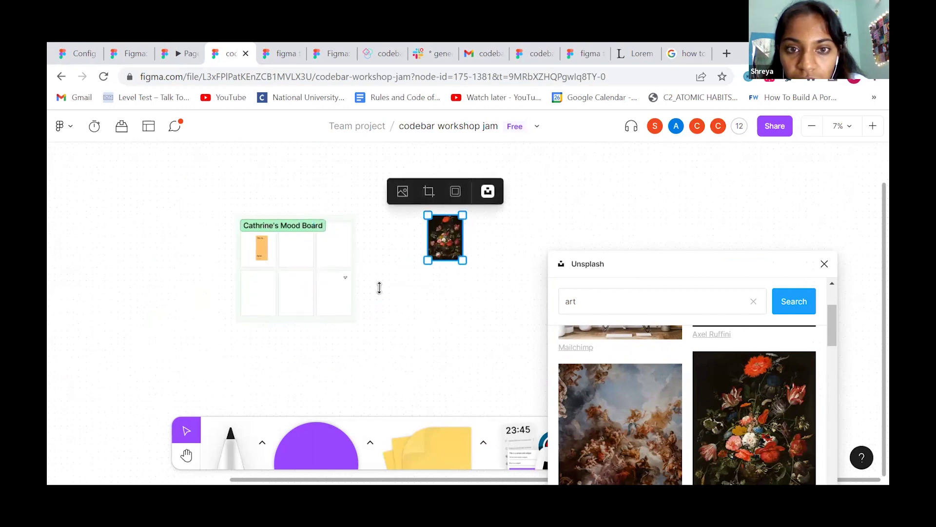
pyautogui.moveTo(428, 254); pyautogui.dragTo(533, 209)
pyautogui.press('Escape')
pyautogui.click(382, 236)
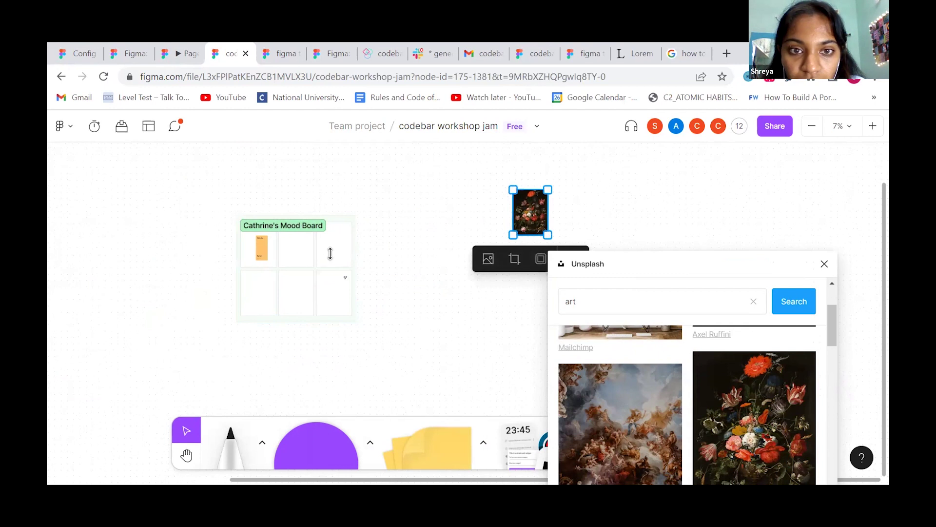
# Try to pull the empty upper-middle panel out of the mood board, and undo the move
pyautogui.click(294, 237)
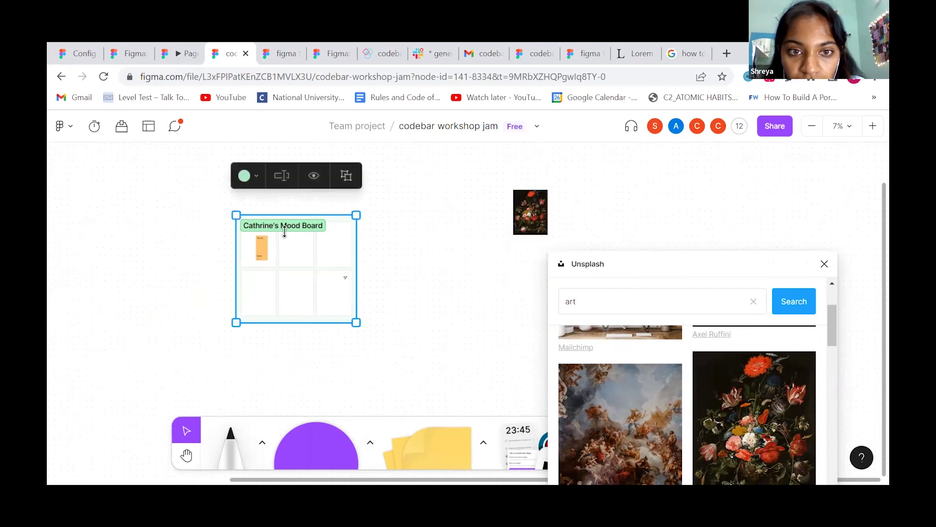
pyautogui.moveTo(293, 243); pyautogui.dragTo(145, 246)
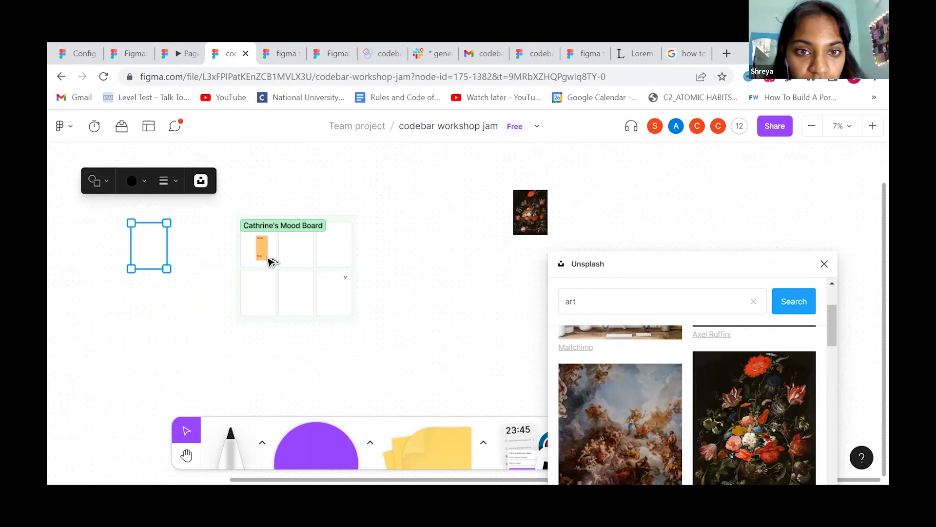
pyautogui.hotkey('ctrl', 'z')
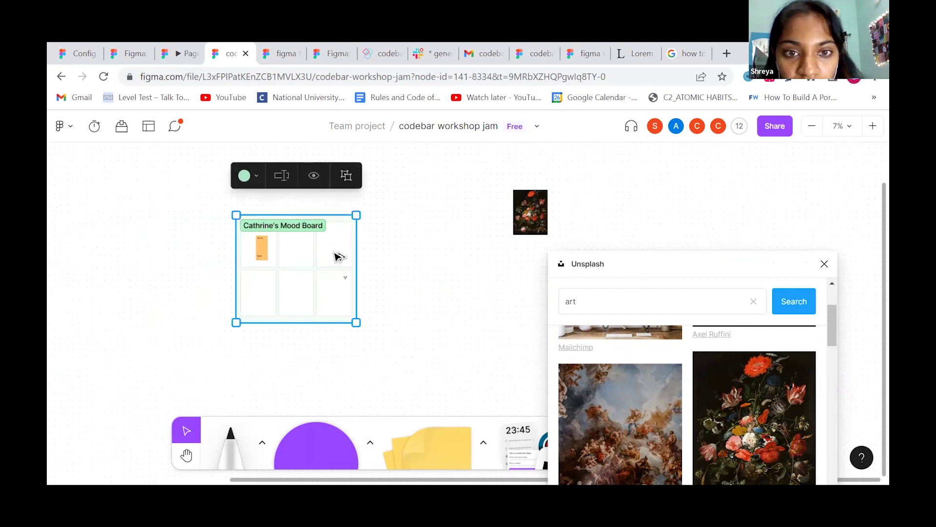
# Send the mood board's upper-right panel to the back and call up the Unsplash action for that panel
pyautogui.click(335, 258)
pyautogui.scroll(5, 337, 257)
pyautogui.rightClick(332, 225)
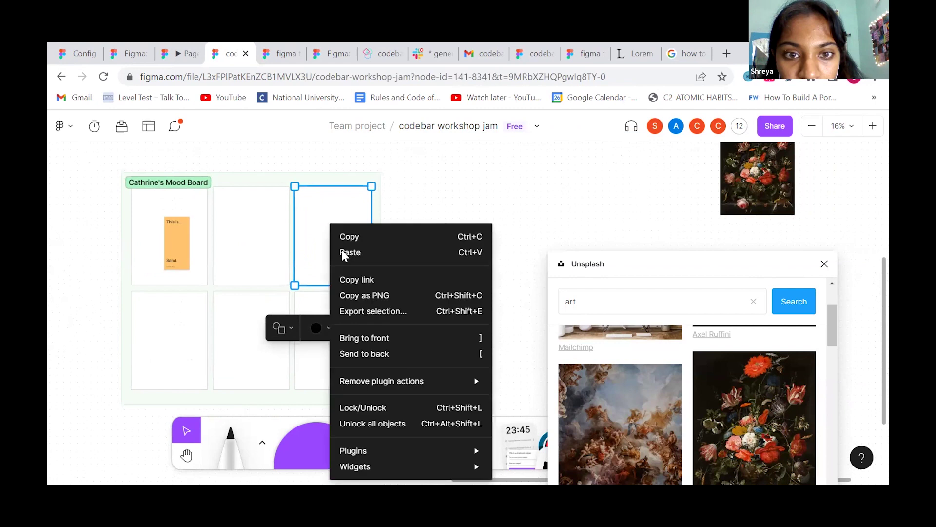
pyautogui.click(389, 354)
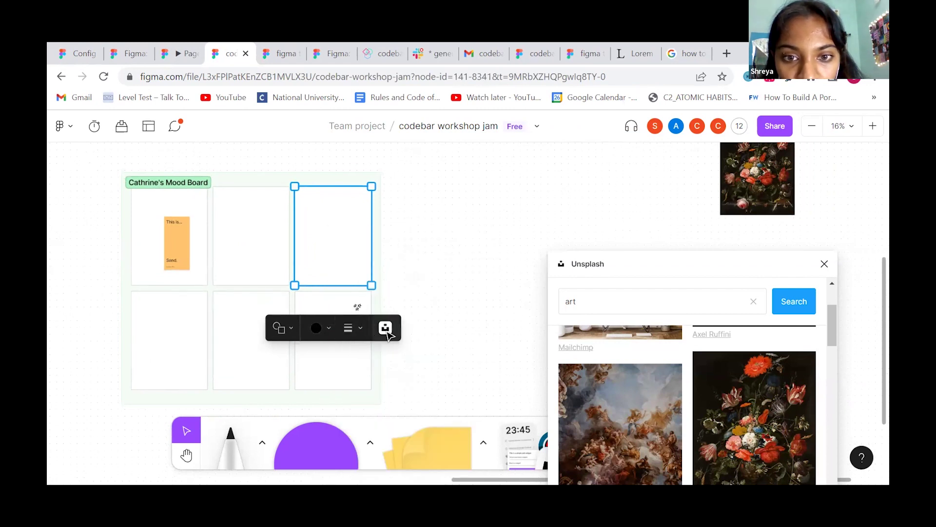
pyautogui.click(386, 330)
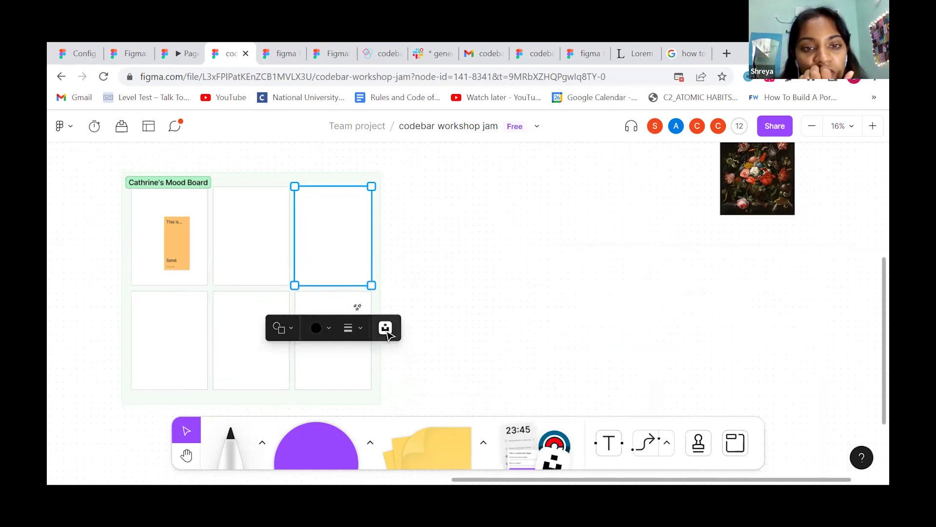
pyautogui.click(284, 330)
pyautogui.click(377, 279)
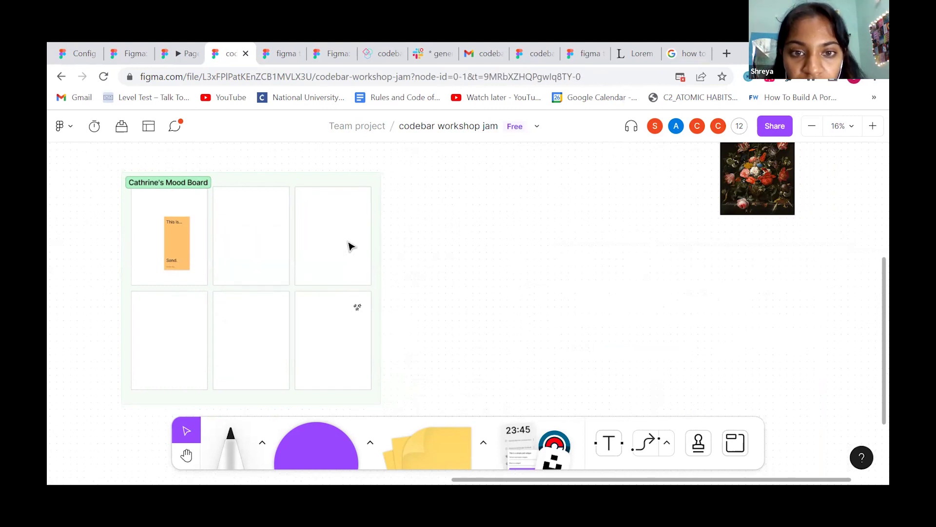
# Move the floral painting directly beside the mood board's right edge and deselect it
pyautogui.hscroll(2, 348, 346)
pyautogui.scroll(-3, 347, 346)
pyautogui.hscroll(2, 293, 302)
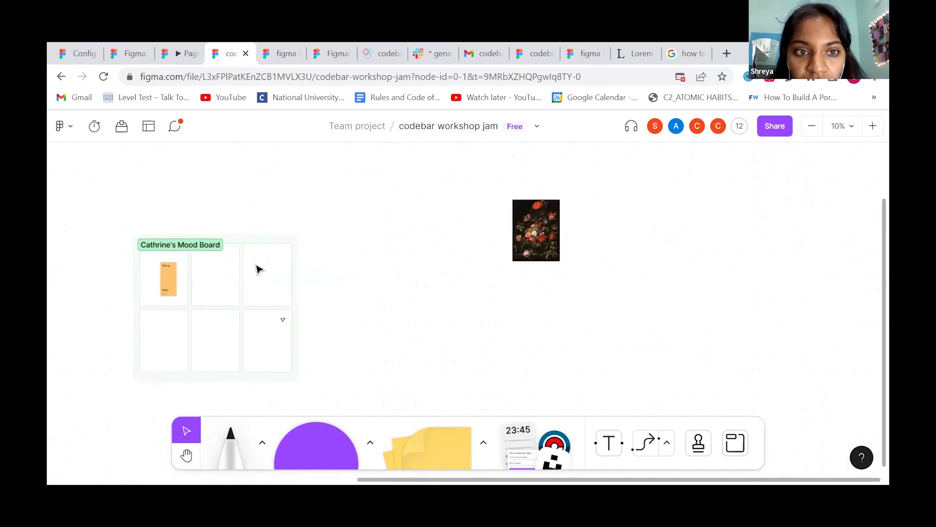
pyautogui.click(269, 290)
pyautogui.click(370, 270)
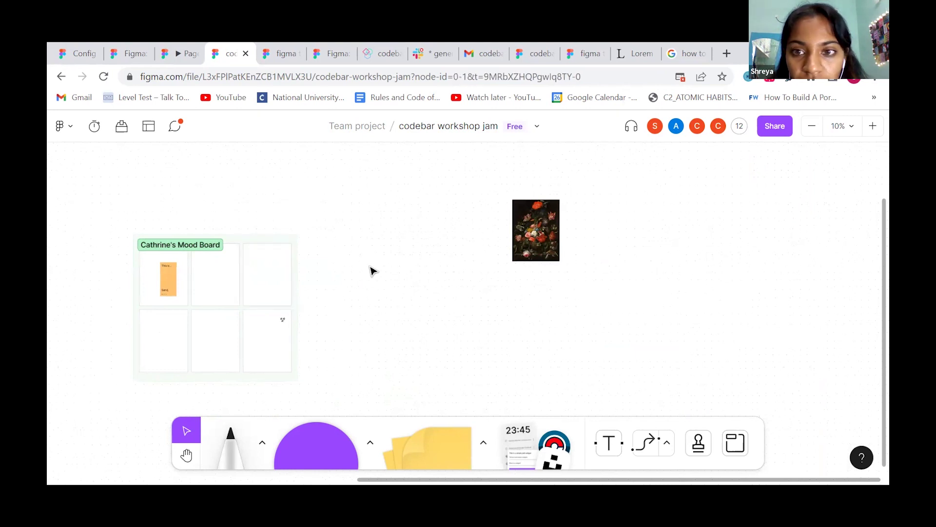
pyautogui.moveTo(543, 236); pyautogui.dragTo(348, 286)
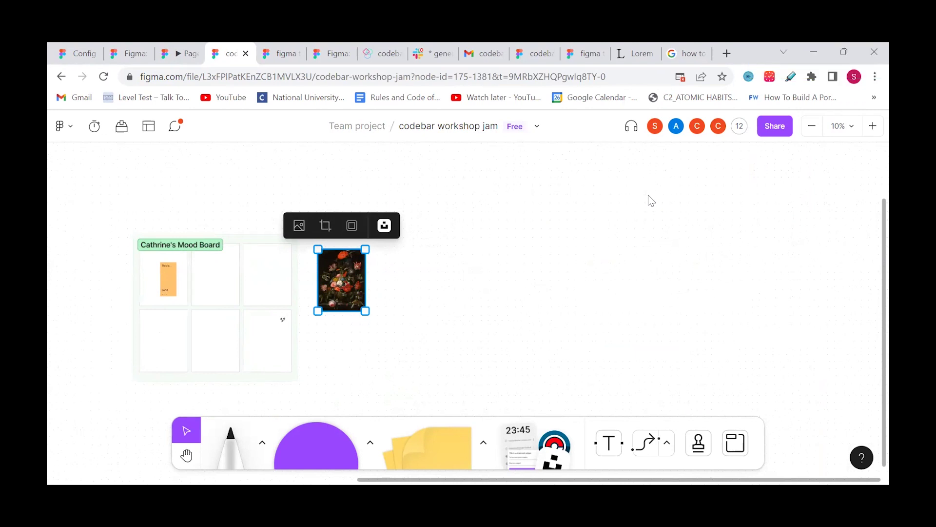
pyautogui.click(395, 288)
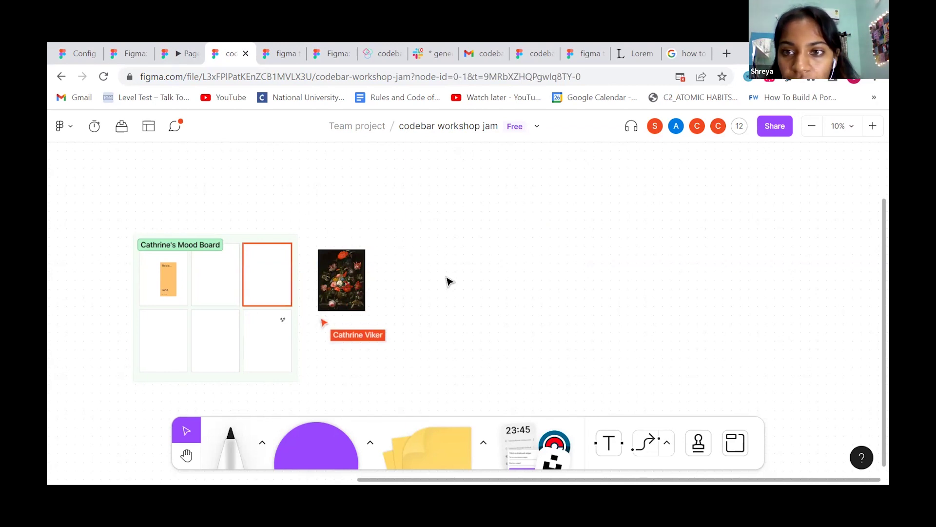
pyautogui.hscroll(3, 466, 285)
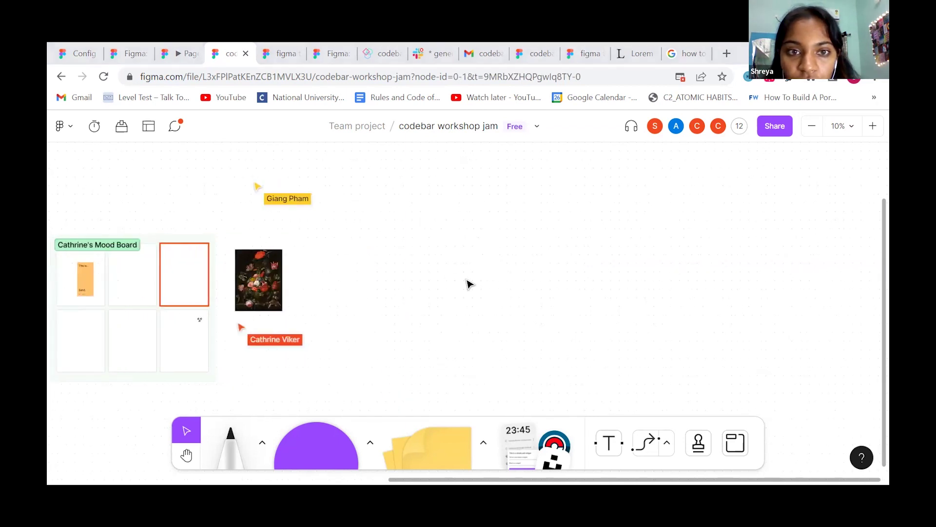
pyautogui.scroll(-2, 467, 285)
pyautogui.scroll(3, 504, 314)
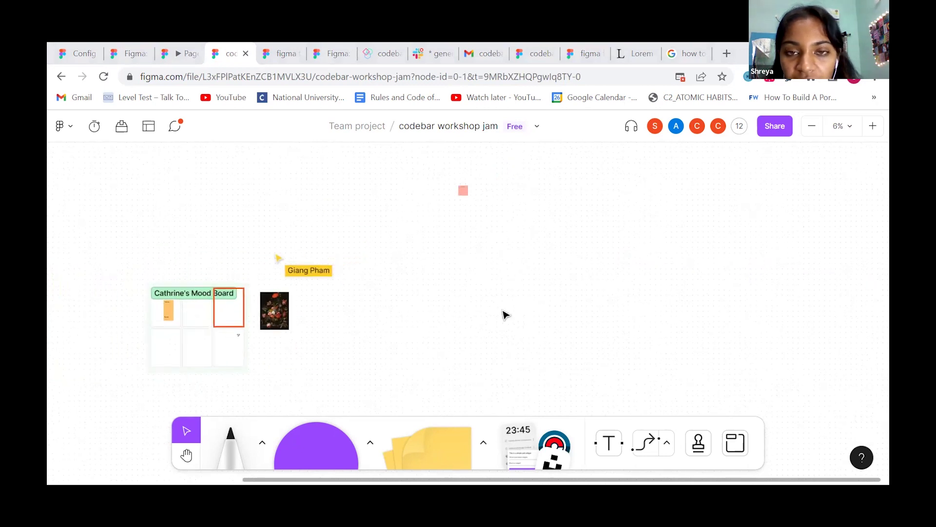
pyautogui.scroll(-3, 504, 313)
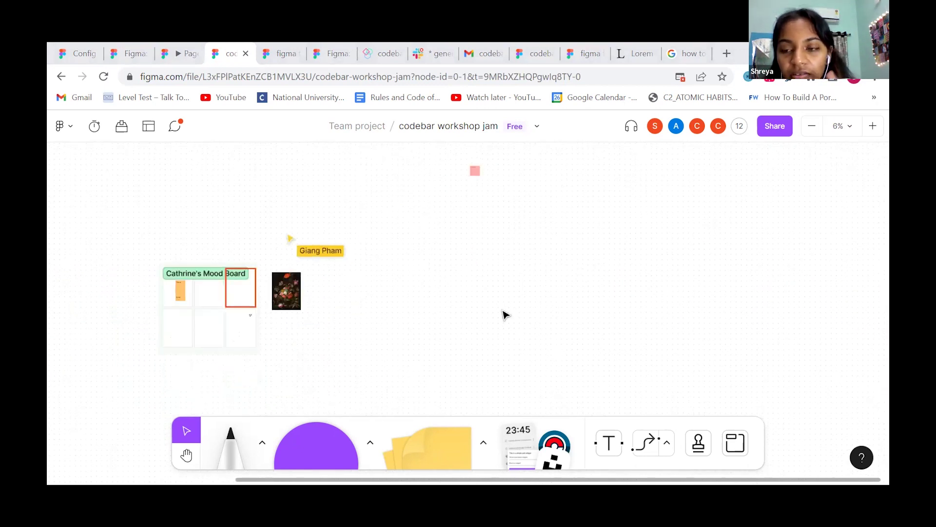
pyautogui.scroll(1, 503, 313)
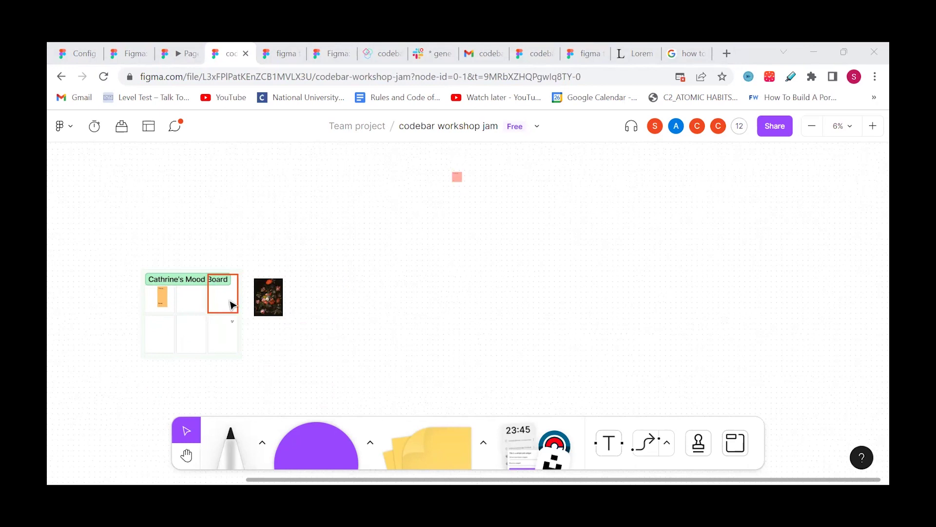
pyautogui.click(219, 338)
pyautogui.click(329, 313)
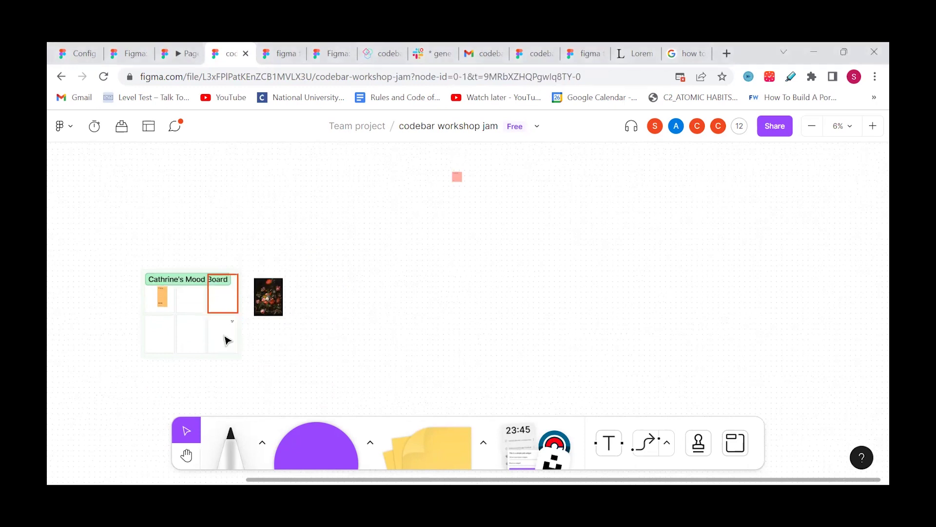
# Select the mood board's lower-right panel and call up its View image on Unsplash action
pyautogui.click(227, 340)
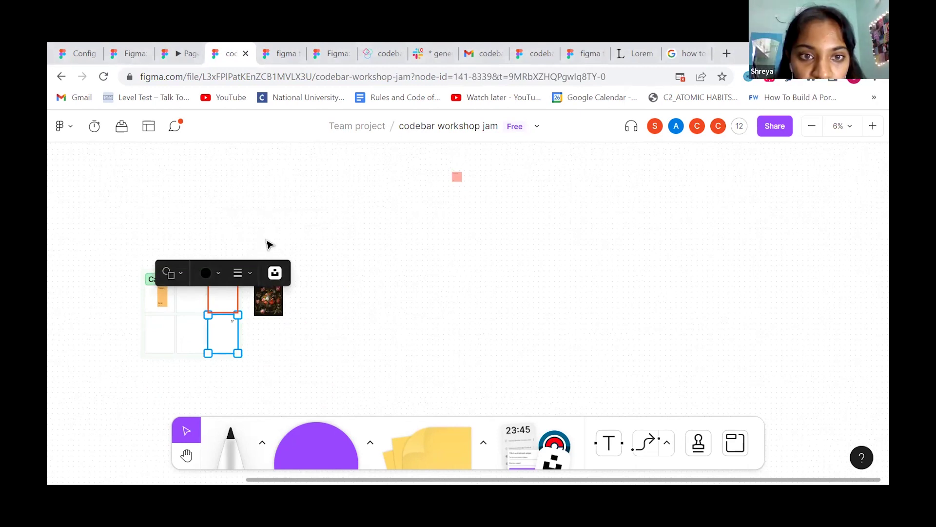
pyautogui.click(269, 244)
pyautogui.click(227, 335)
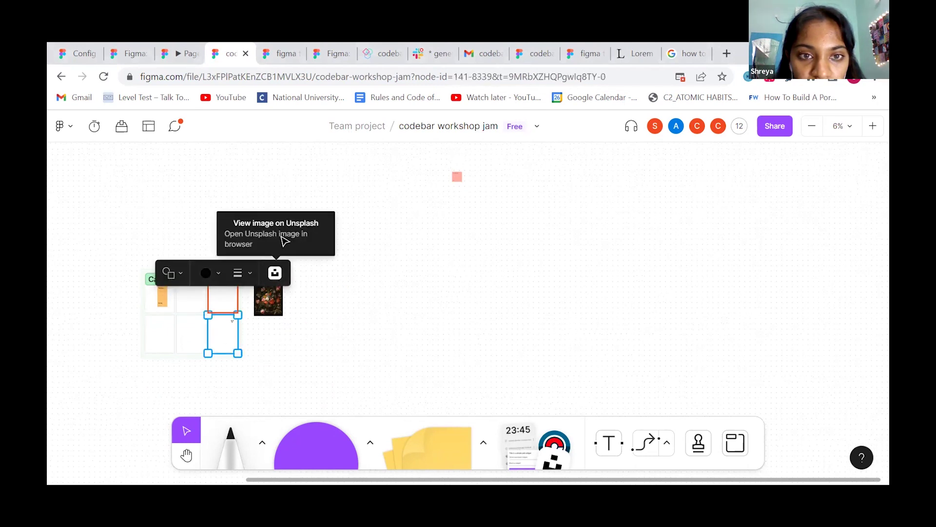
pyautogui.click(285, 272)
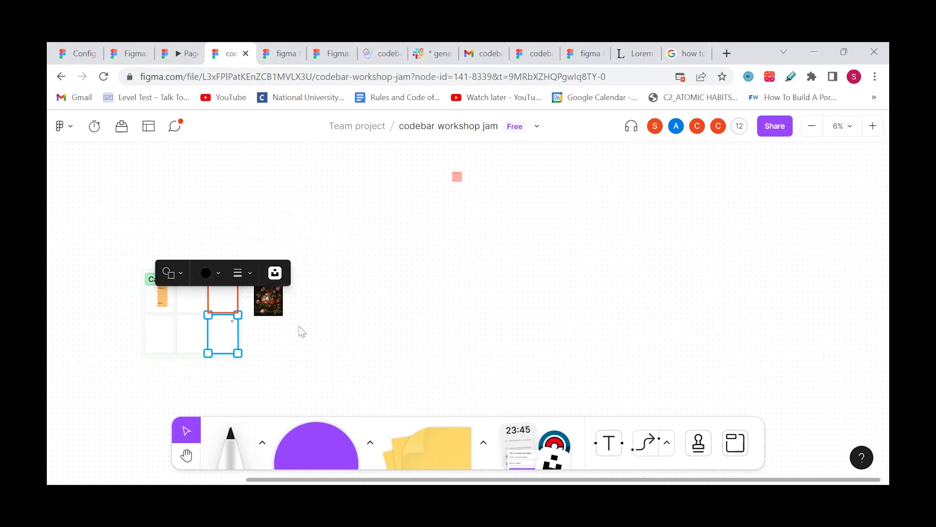
# Move the floral painting farther away from the mood board's right edge, onto the empty canvas
pyautogui.scroll(5, 302, 332)
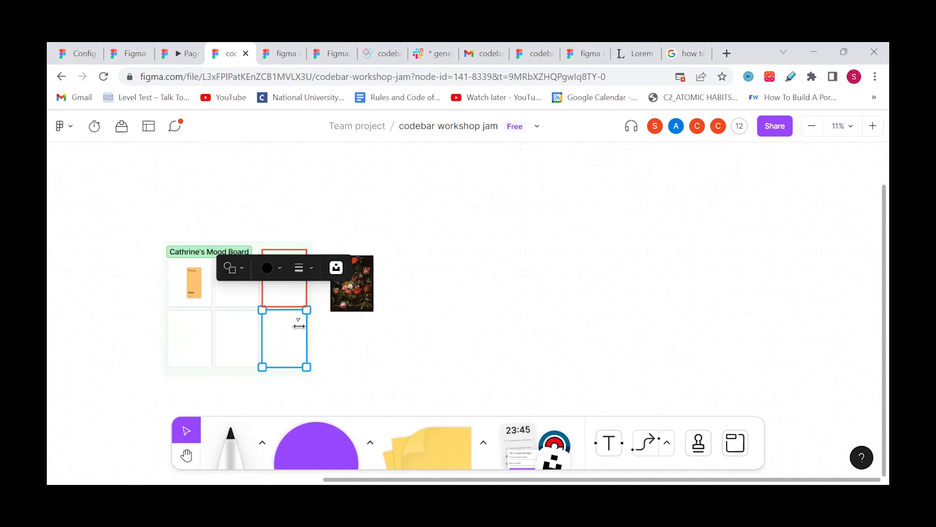
pyautogui.click(389, 324)
pyautogui.click(359, 288)
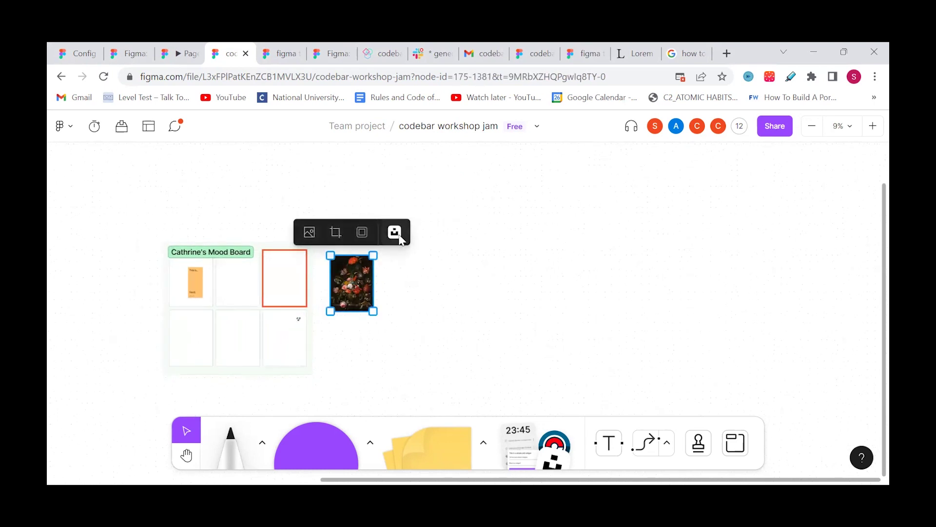
pyautogui.hscroll(2, 399, 239)
pyautogui.hscroll(5, 399, 235)
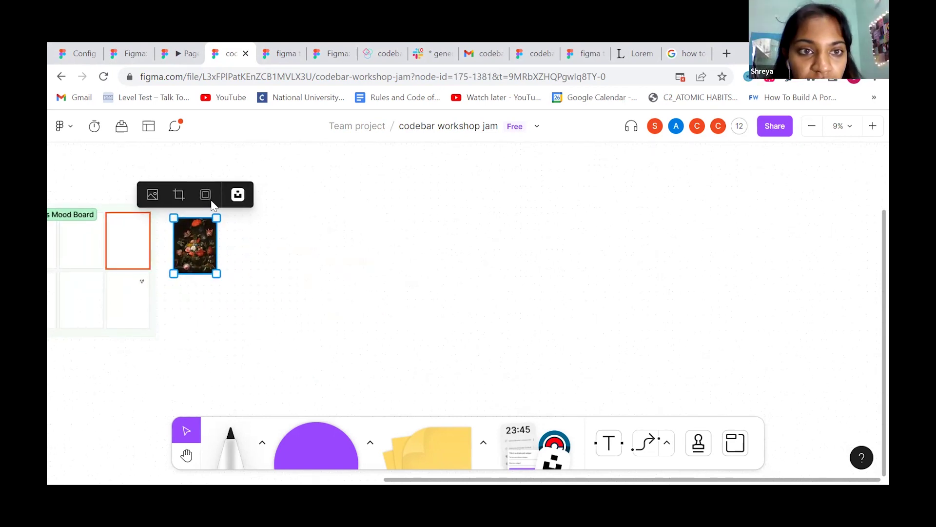
pyautogui.moveTo(203, 259); pyautogui.dragTo(134, 307)
pyautogui.hotkey('ctrl', 'z')
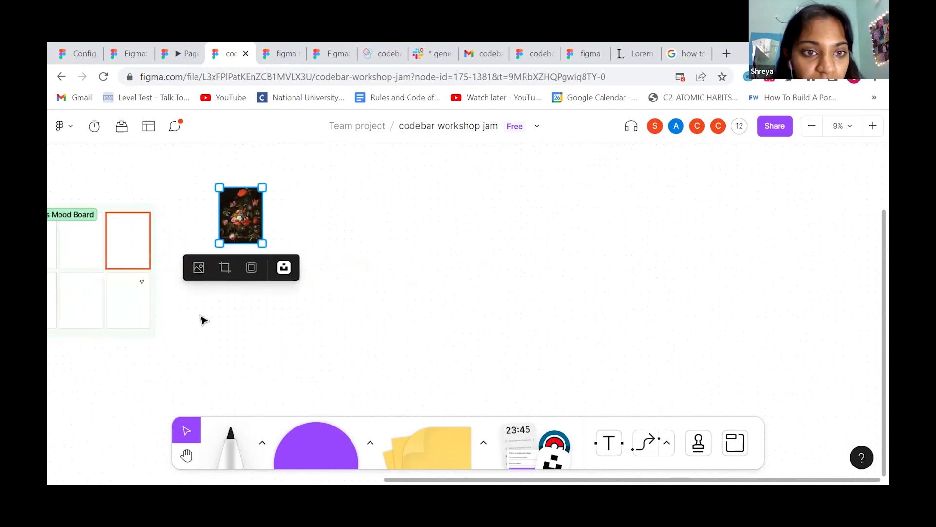
pyautogui.hscroll(-3, 203, 318)
pyautogui.hscroll(-3, 203, 321)
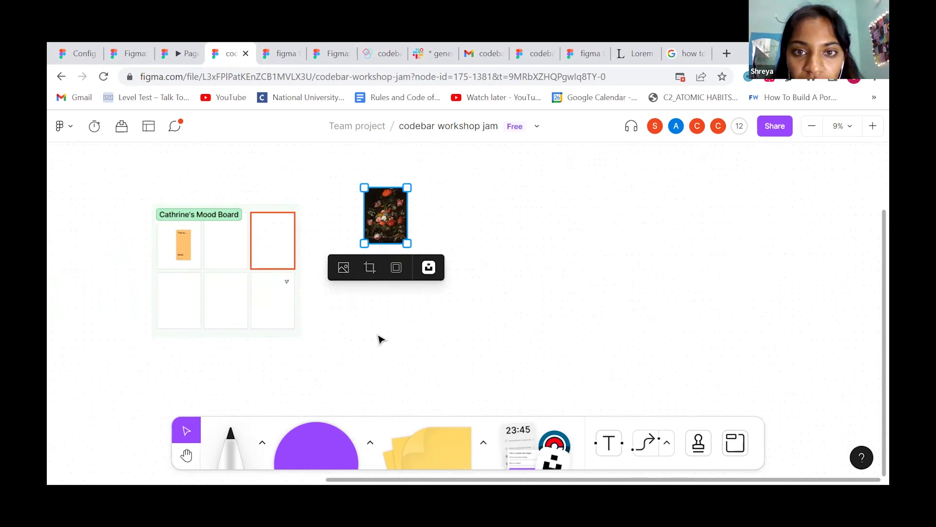
pyautogui.moveTo(388, 223); pyautogui.dragTo(419, 241)
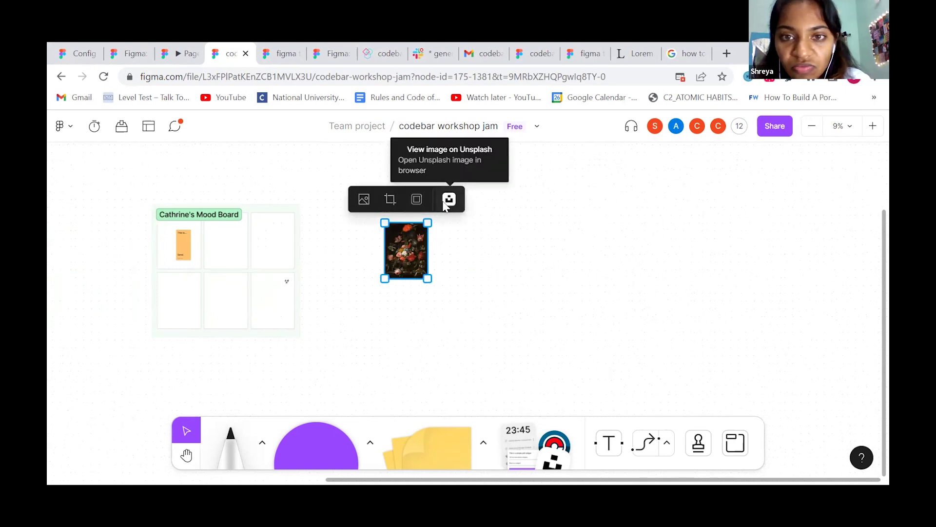
# Select the mood board's upper-right panel, bring up its colour options and call up its Unsplash action
pyautogui.click(273, 244)
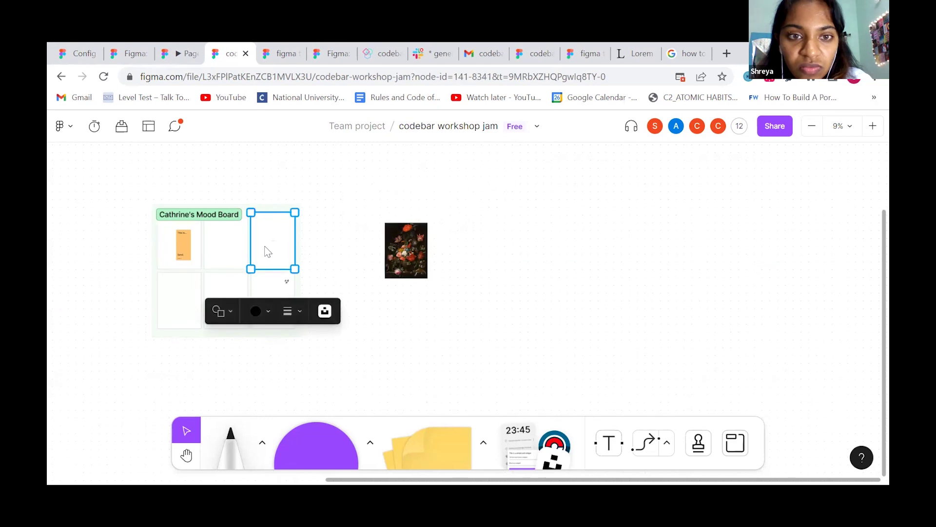
pyautogui.moveTo(265, 247)
pyautogui.mouseDown()
pyautogui.moveTo(332, 236)
pyautogui.moveTo(266, 247)
pyautogui.mouseUp()
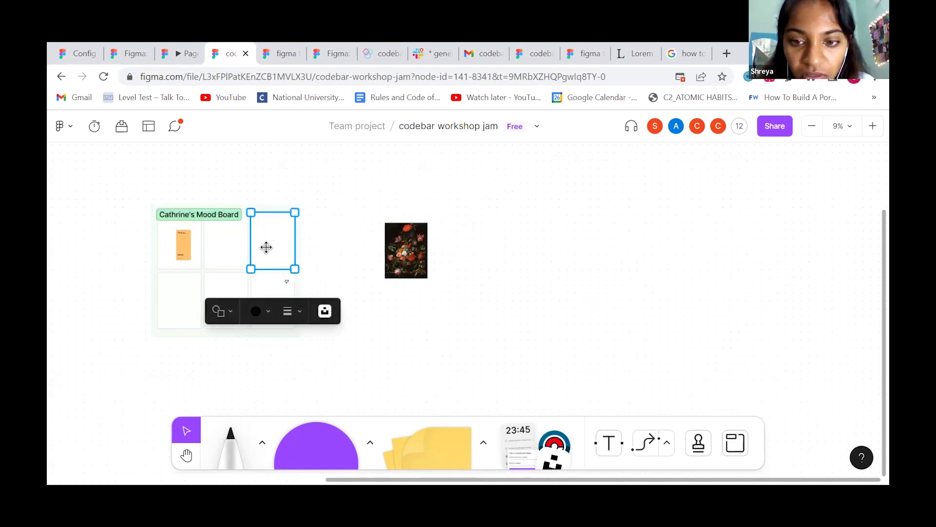
pyautogui.scroll(3, 267, 248)
pyautogui.scroll(3, 266, 247)
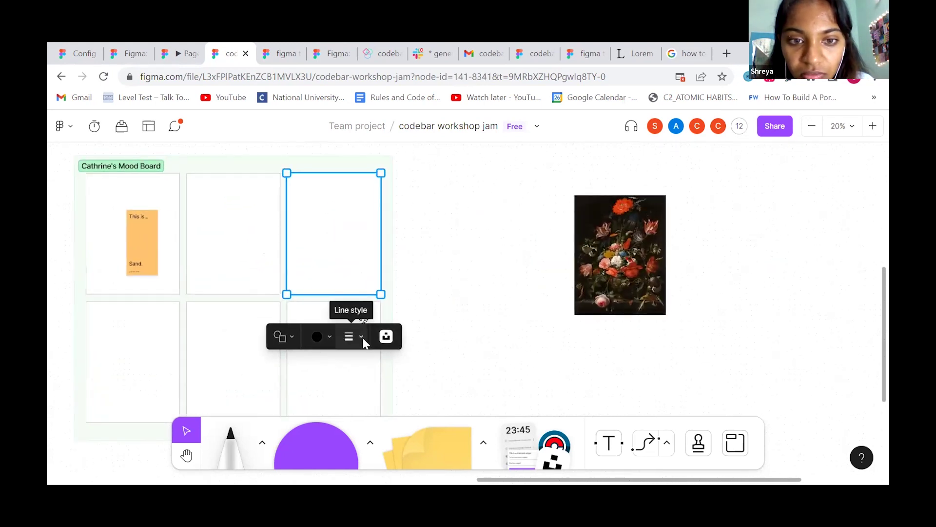
pyautogui.click(317, 338)
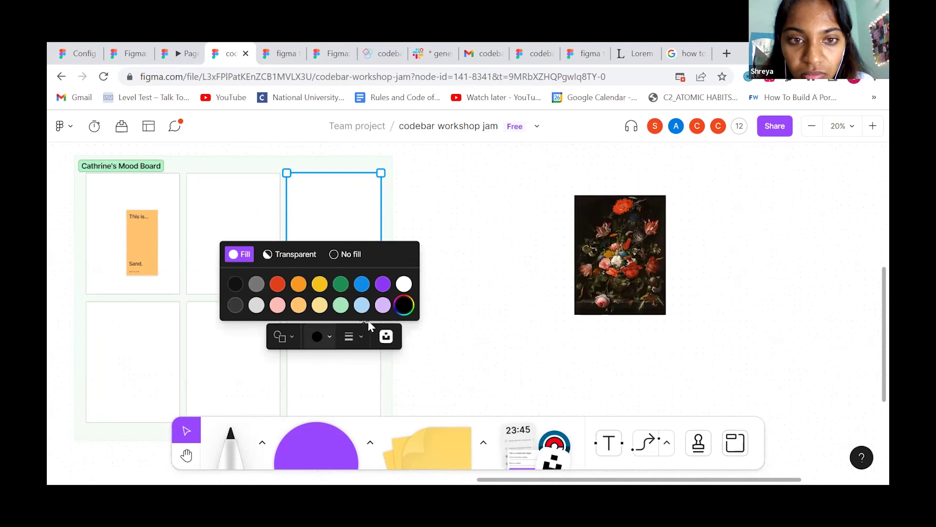
pyautogui.click(388, 338)
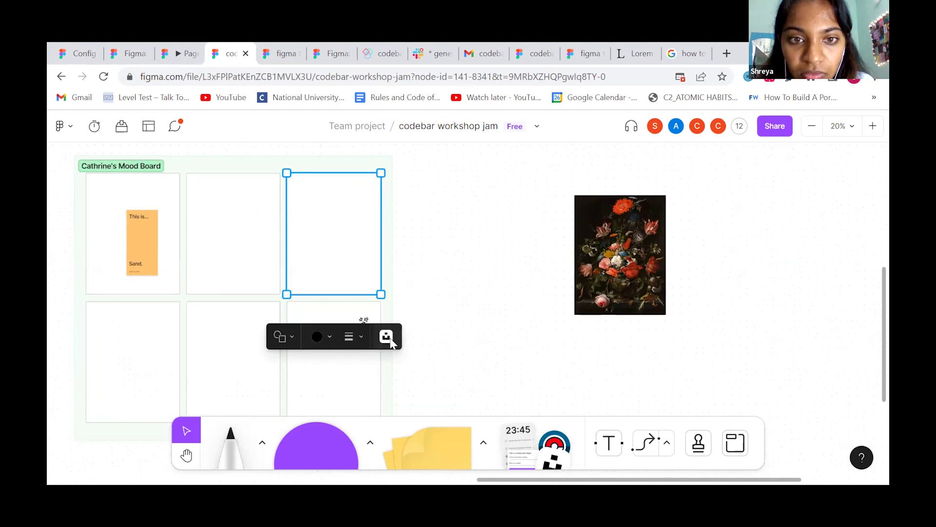
# Try the Transparent, No fill and solid white Fill options on the mood board's upper-right panel
pyautogui.click(322, 344)
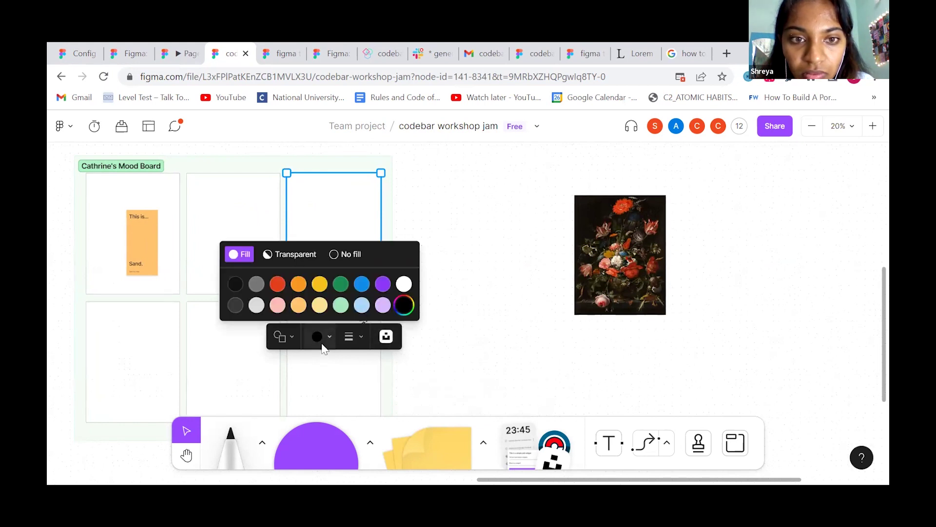
pyautogui.click(291, 252)
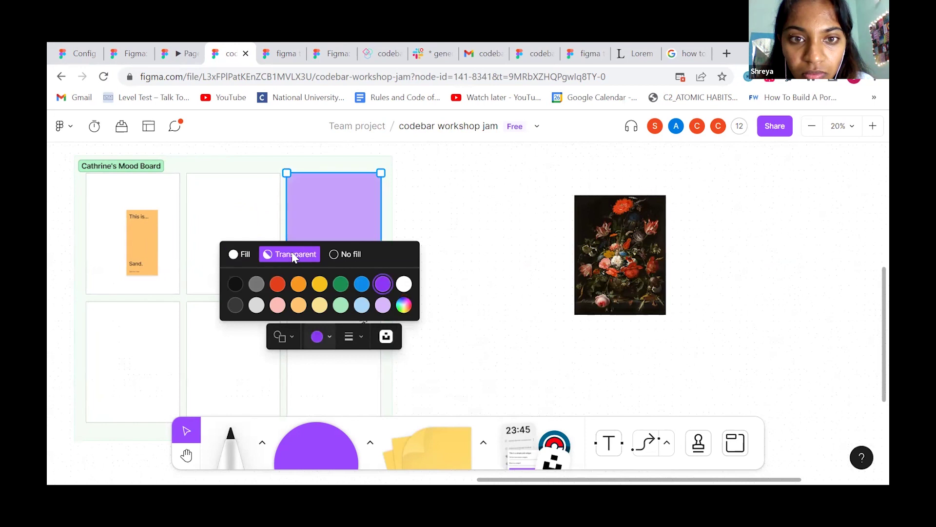
pyautogui.click(346, 254)
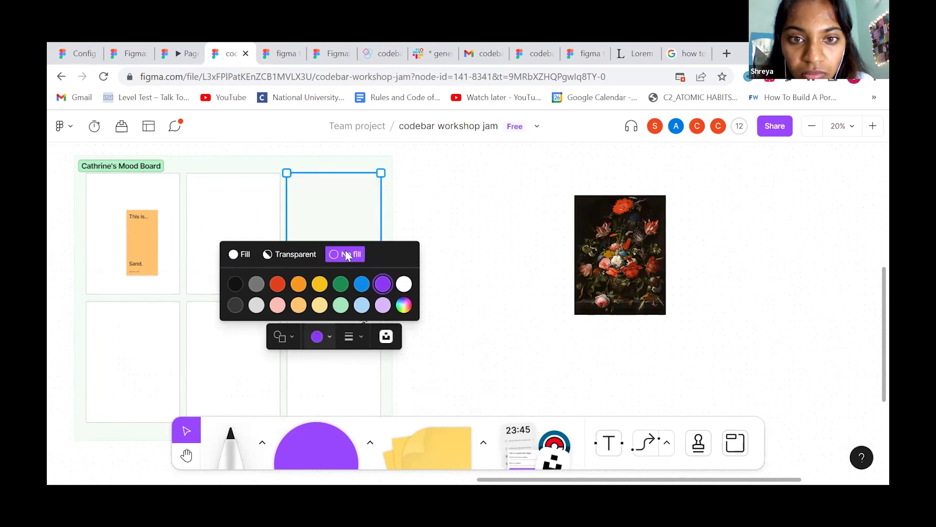
pyautogui.click(246, 254)
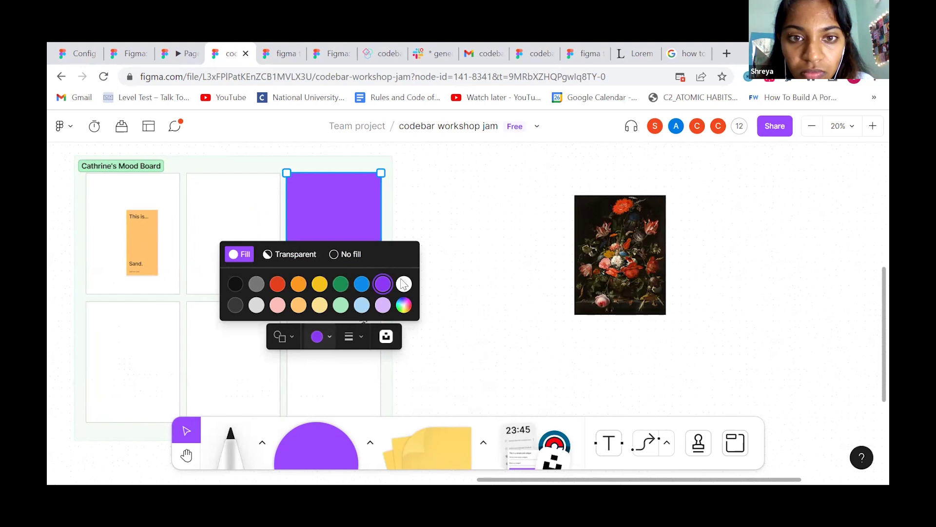
pyautogui.click(404, 284)
pyautogui.click(401, 284)
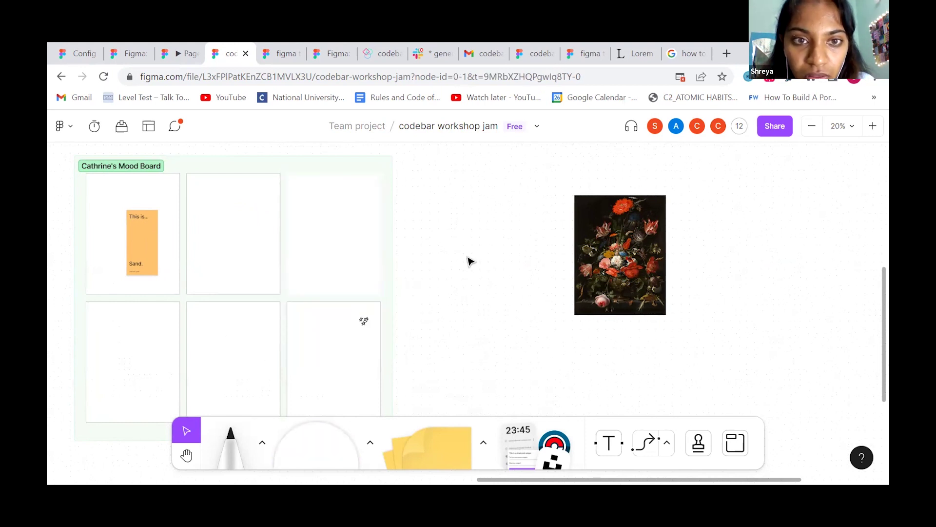
pyautogui.scroll(-1, 469, 261)
pyautogui.scroll(-3, 468, 261)
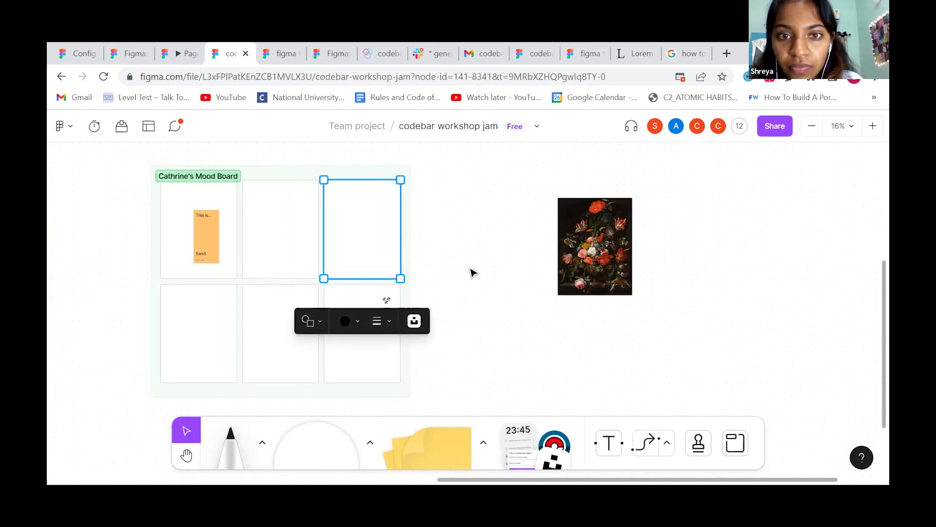
# Look over the six photo panels of the mood board and the floral painting on the canvas beside it
pyautogui.click(472, 273)
pyautogui.hscroll(10, 472, 272)
pyautogui.hscroll(-3, 472, 272)
pyautogui.scroll(2, 472, 272)
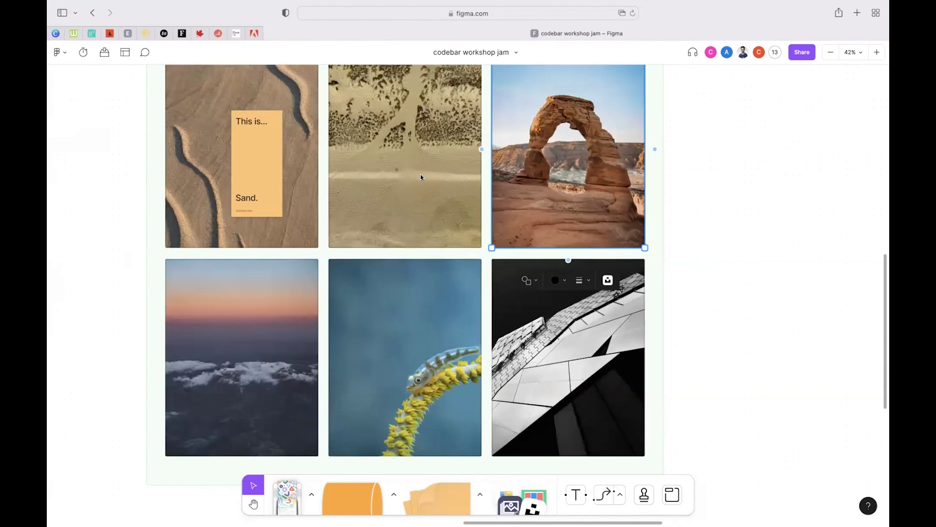
pyautogui.hscroll(10, 421, 177)
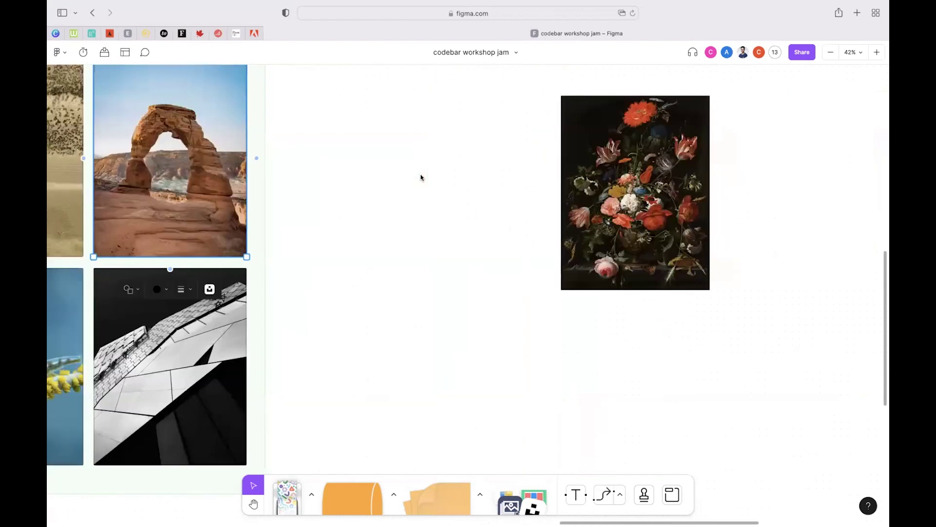
pyautogui.hscroll(-10, 421, 177)
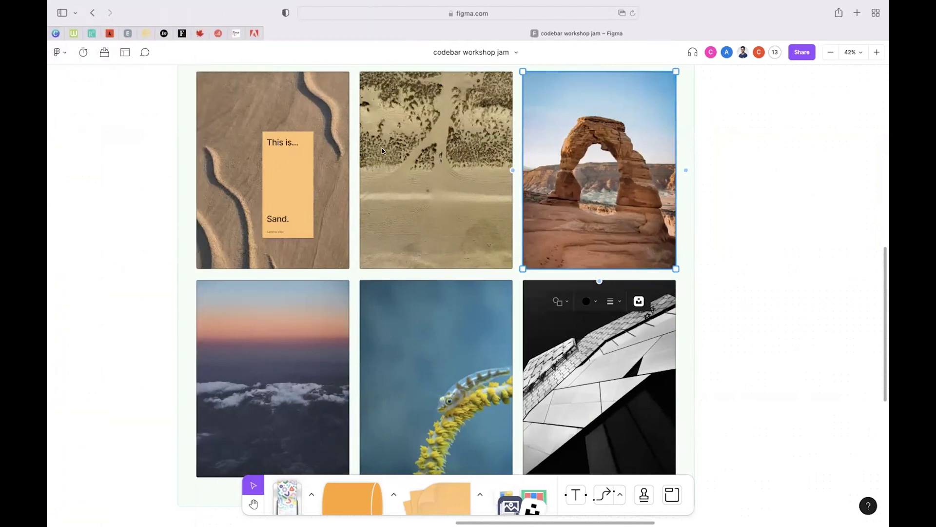
# Select the aerial sand photo in the upper-middle panel and view the list of available plugins
pyautogui.click(443, 142)
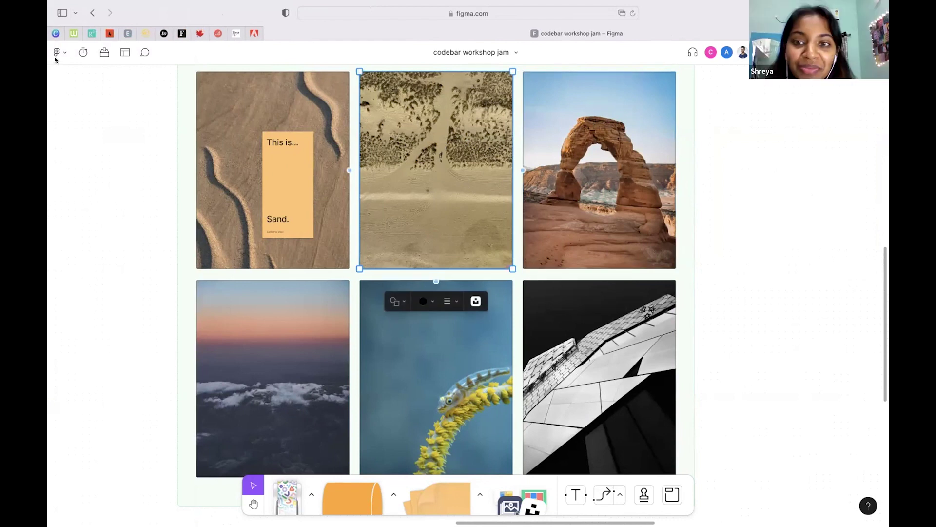
pyautogui.click(59, 55)
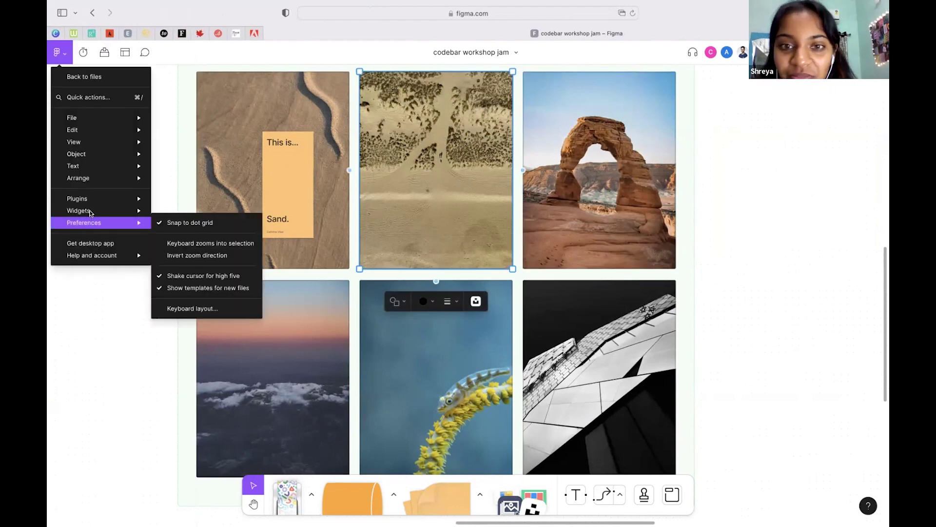
pyautogui.moveTo(91, 212)
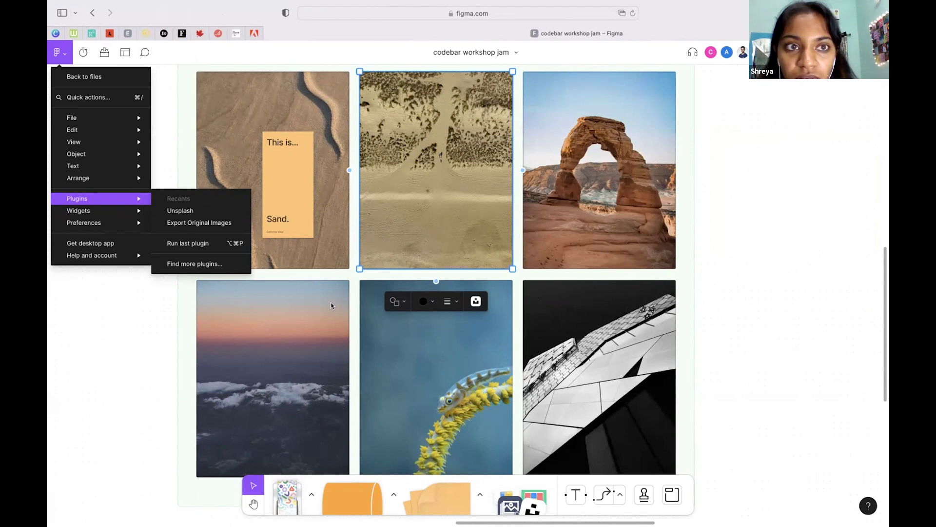
pyautogui.click(331, 305)
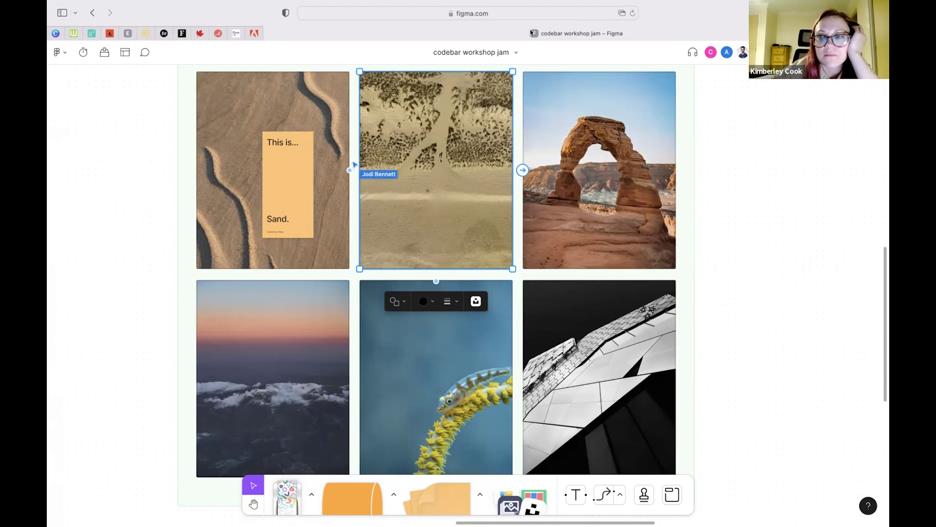
# Start text editing in the upper-middle panel and call up the Unsplash action for its photo
pyautogui.doubleClick(463, 159)
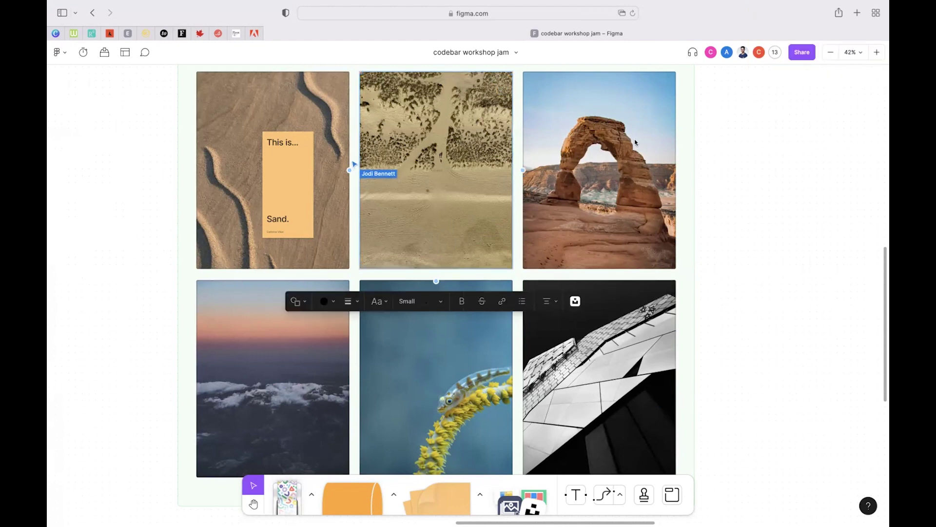
pyautogui.scroll(3, 645, 172)
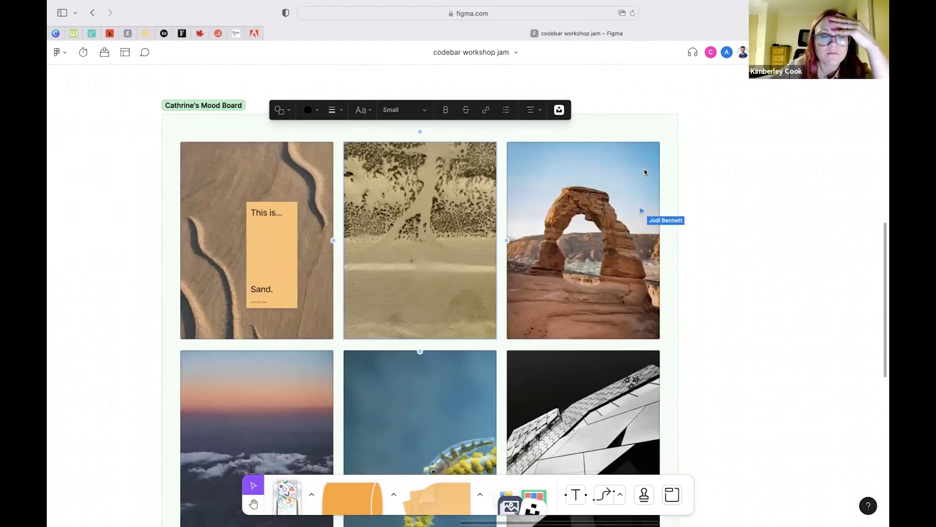
pyautogui.click(559, 110)
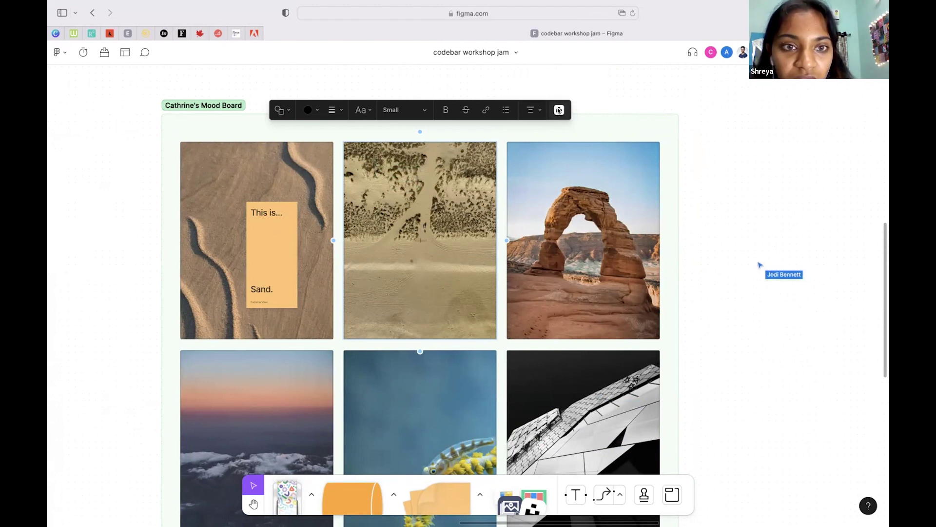
# Run the Unsplash plugin on the upper-middle panel and fill it with the Editorial photo of the sandstone arch
pyautogui.rightClick(421, 205)
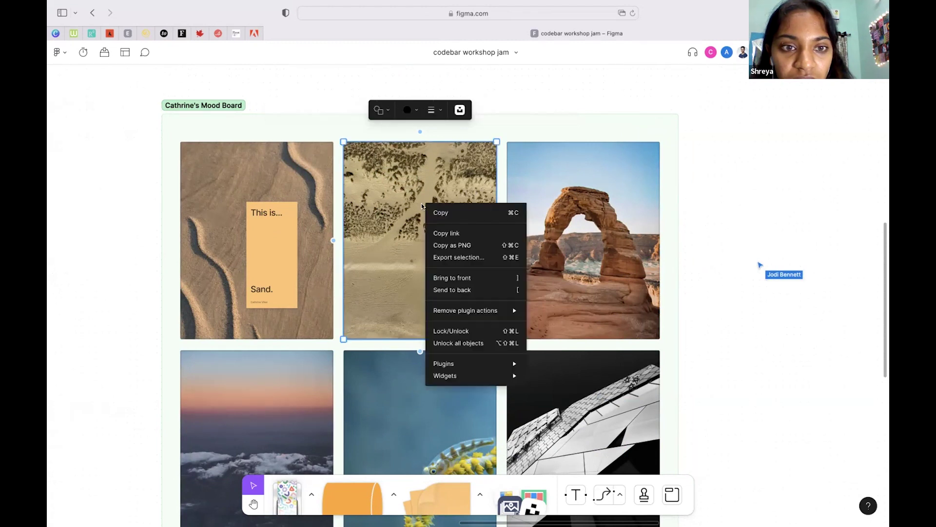
pyautogui.moveTo(455, 375)
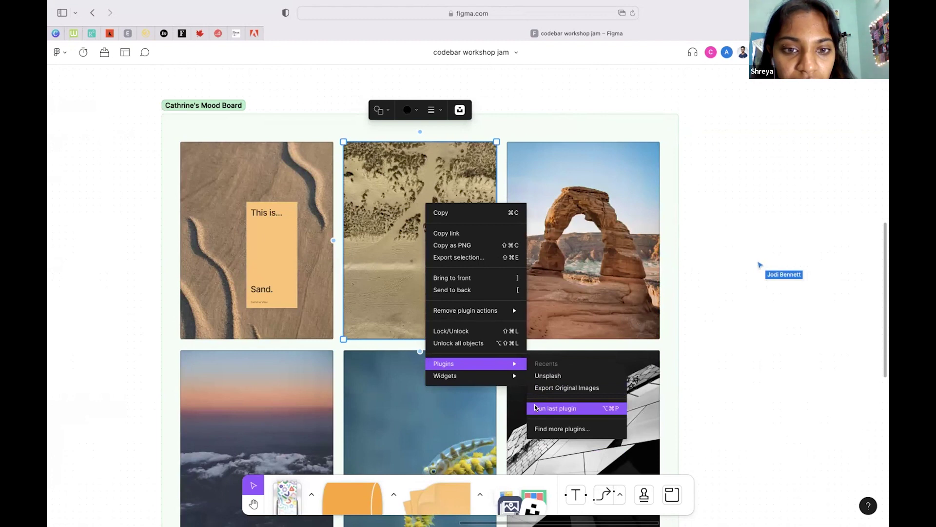
pyautogui.click(535, 404)
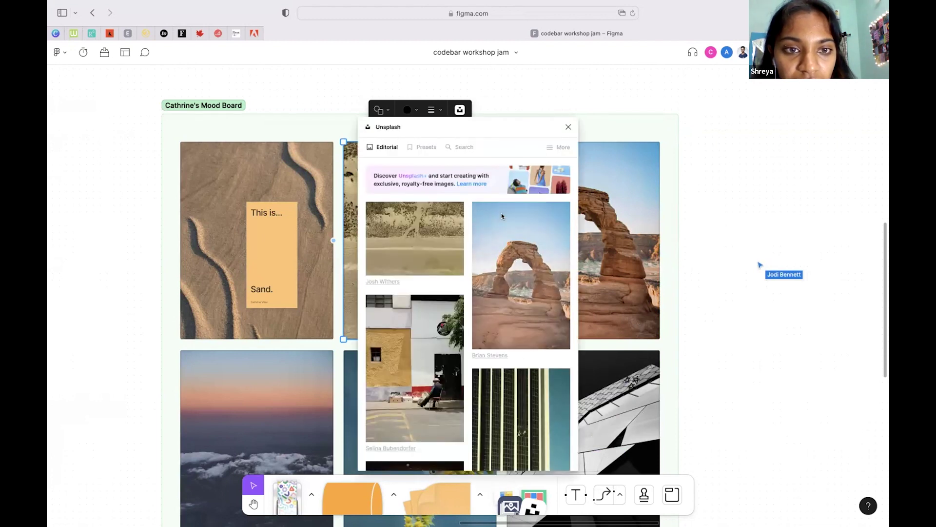
pyautogui.scroll(-2, 558, 276)
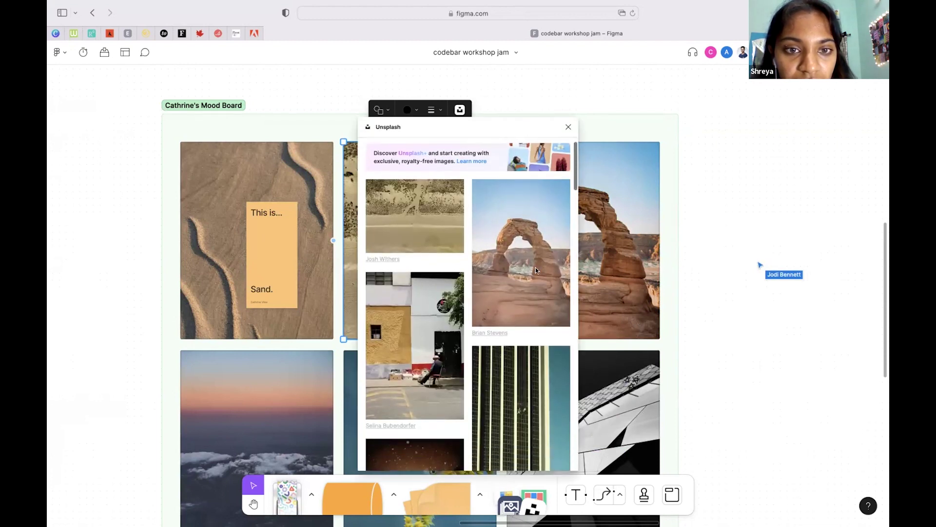
pyautogui.scroll(-5, 543, 289)
pyautogui.scroll(5, 541, 251)
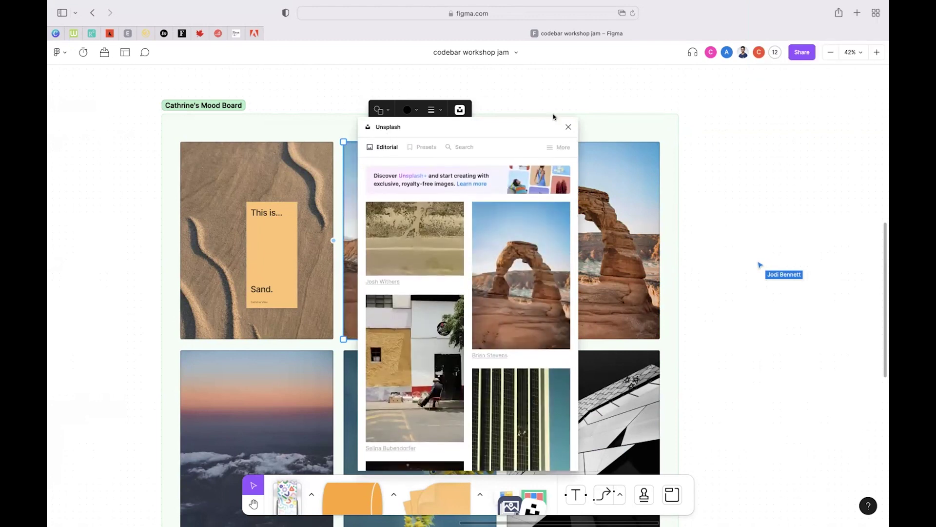
# Close the Unsplash plugin and move the upper-middle arch photo and the sunset cloud photo out of their mood board slots
pyautogui.click(568, 127)
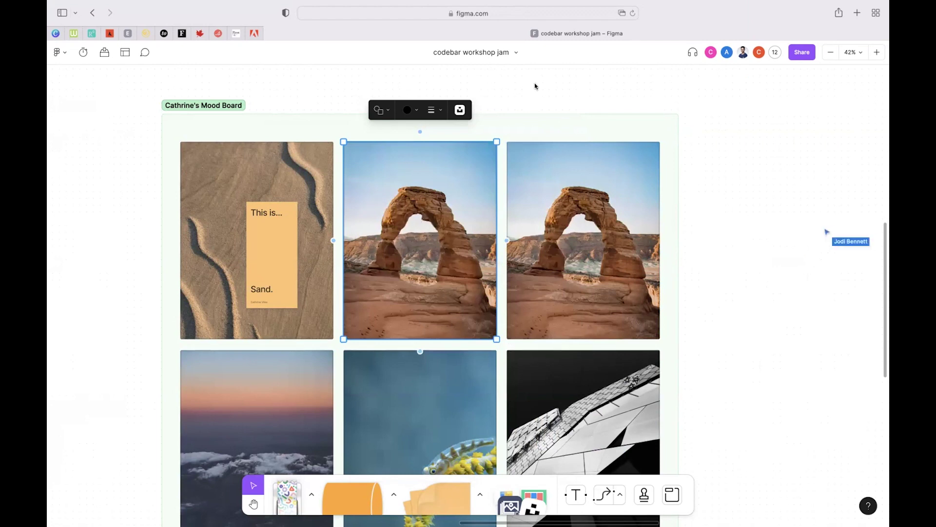
pyautogui.click(459, 111)
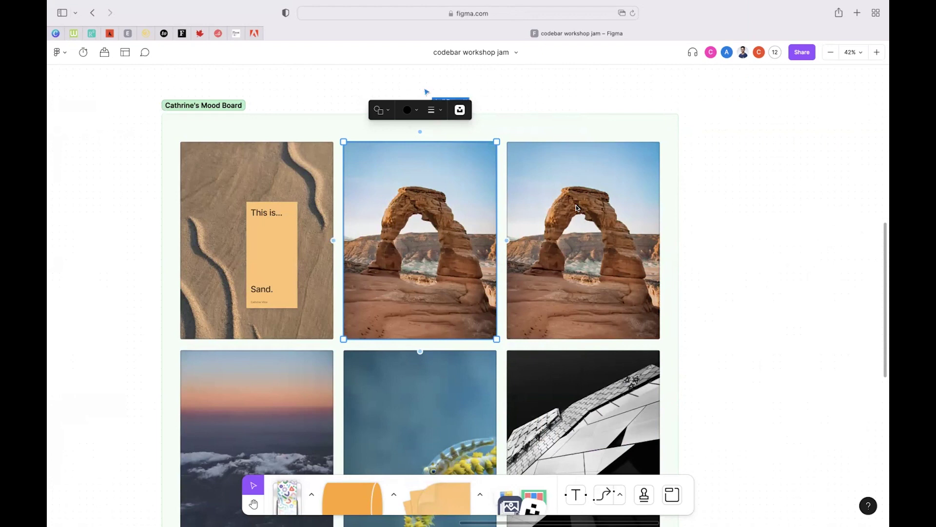
pyautogui.moveTo(420, 200); pyautogui.dragTo(157, 218)
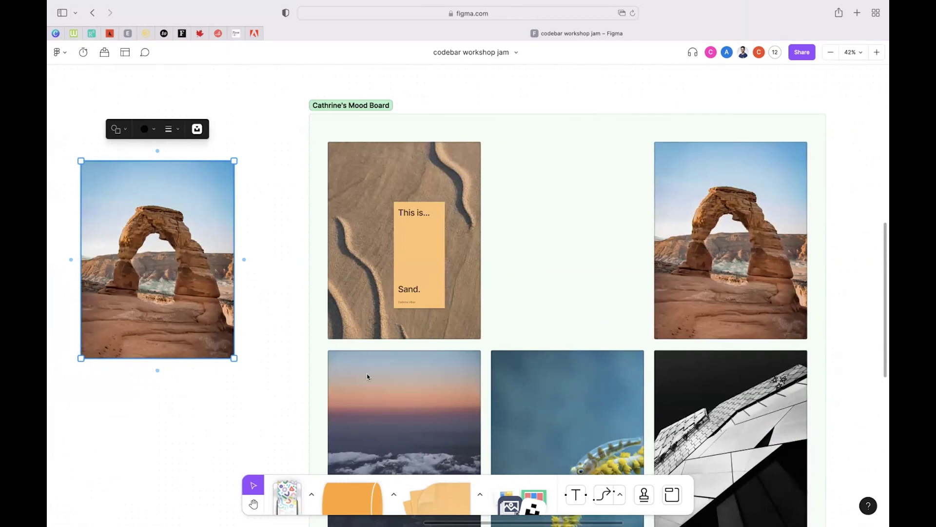
pyautogui.moveTo(346, 388); pyautogui.dragTo(201, 410)
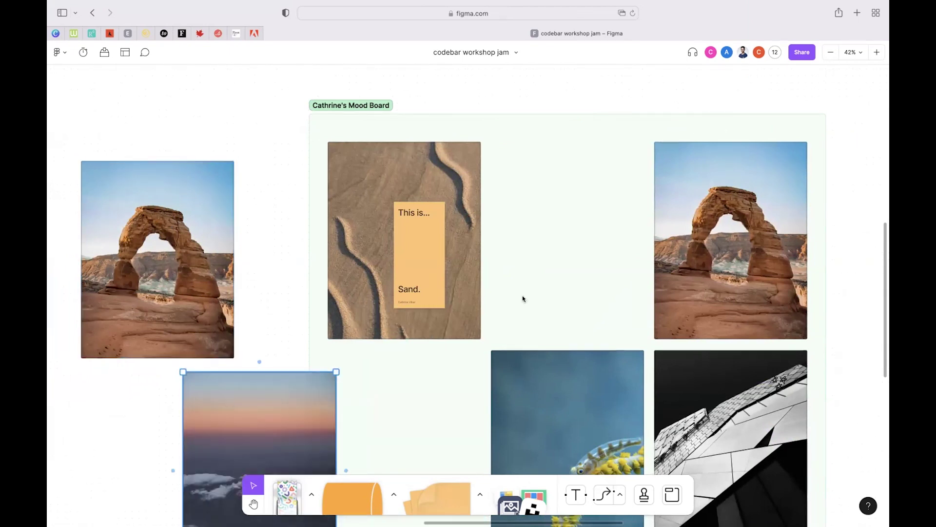
# Run the last plugin again on the lizard photo panel and insert the Editorial photo of the sandstone arch twice
pyautogui.click(539, 377)
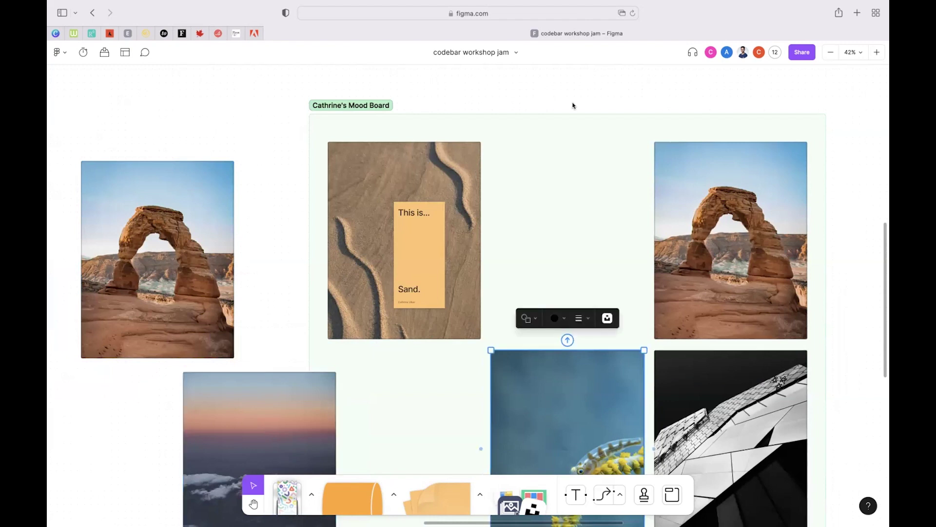
pyautogui.rightClick(576, 438)
pyautogui.moveTo(600, 501)
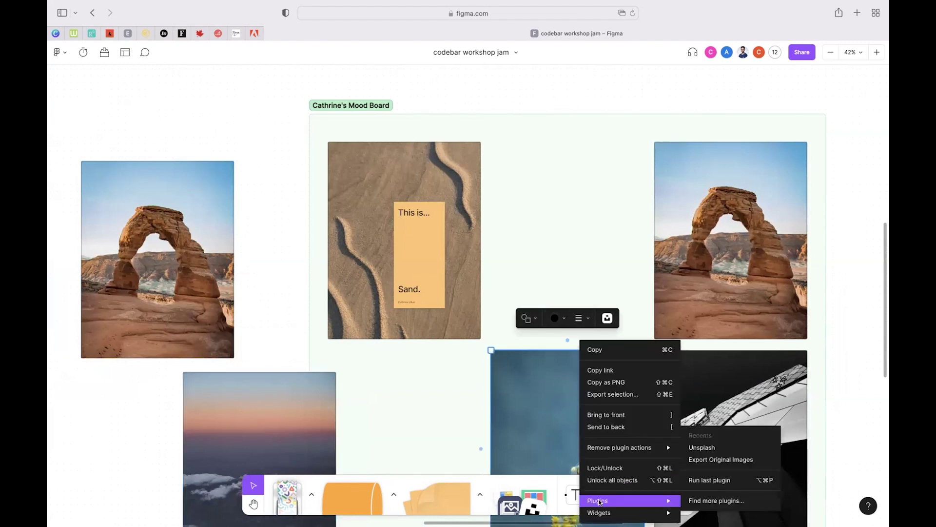
pyautogui.click(701, 478)
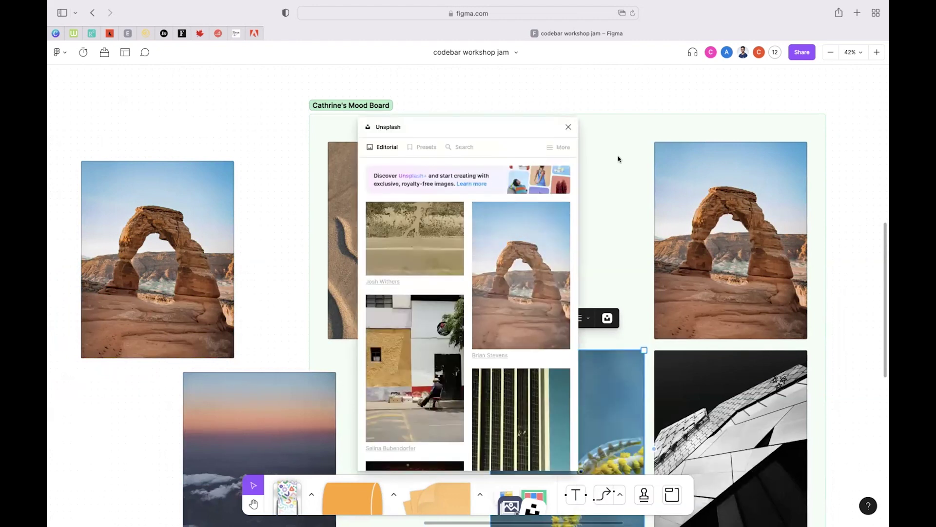
pyautogui.click(540, 266)
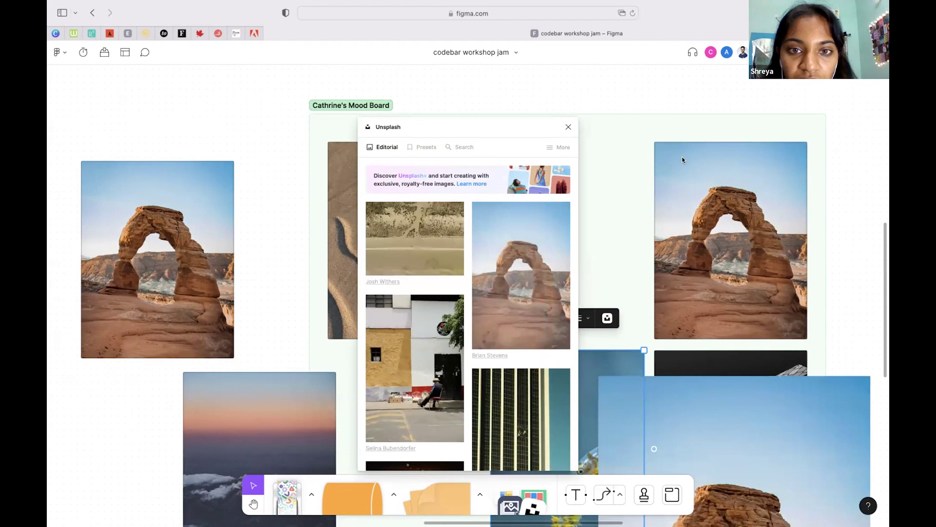
pyautogui.click(499, 276)
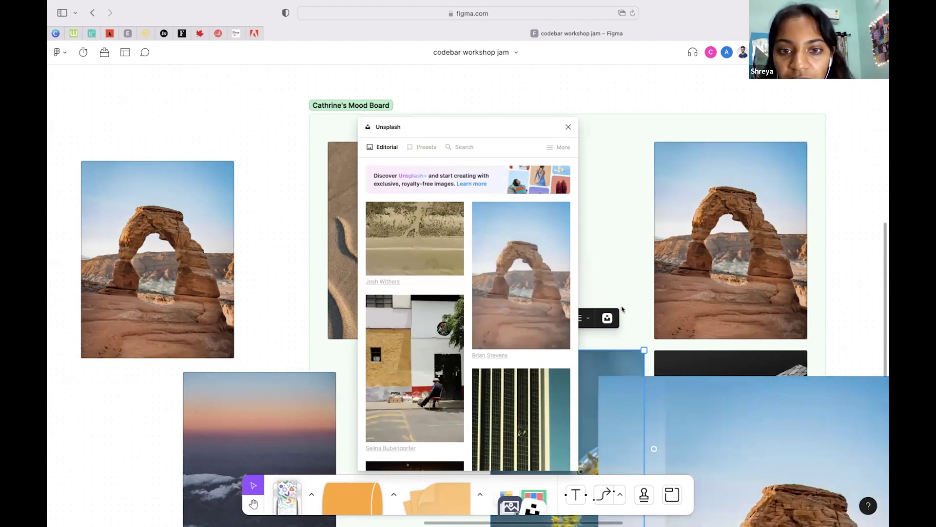
# Close the plugin, delete the two oversized sandstone arch photos covering the lower panels and return to the mood board
pyautogui.click(567, 127)
pyautogui.scroll(-10, 617, 240)
pyautogui.hscroll(8, 618, 240)
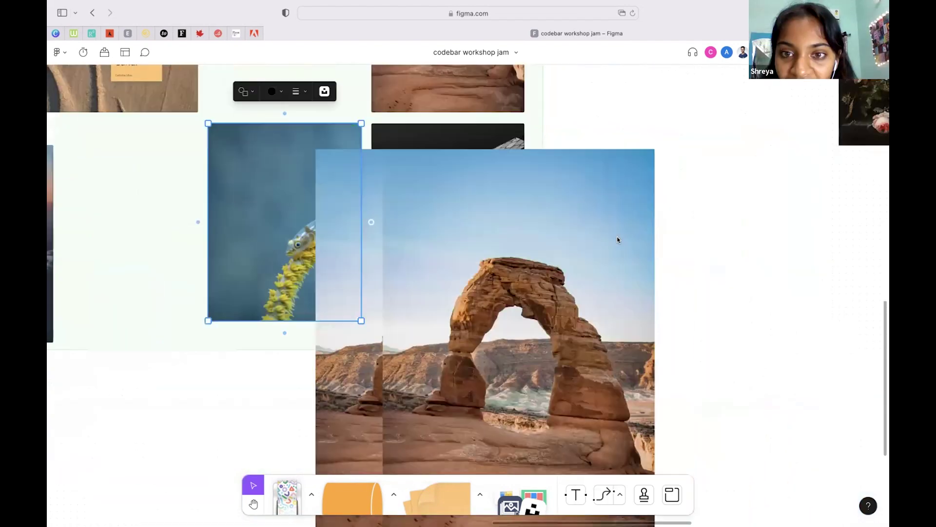
pyautogui.click(599, 251)
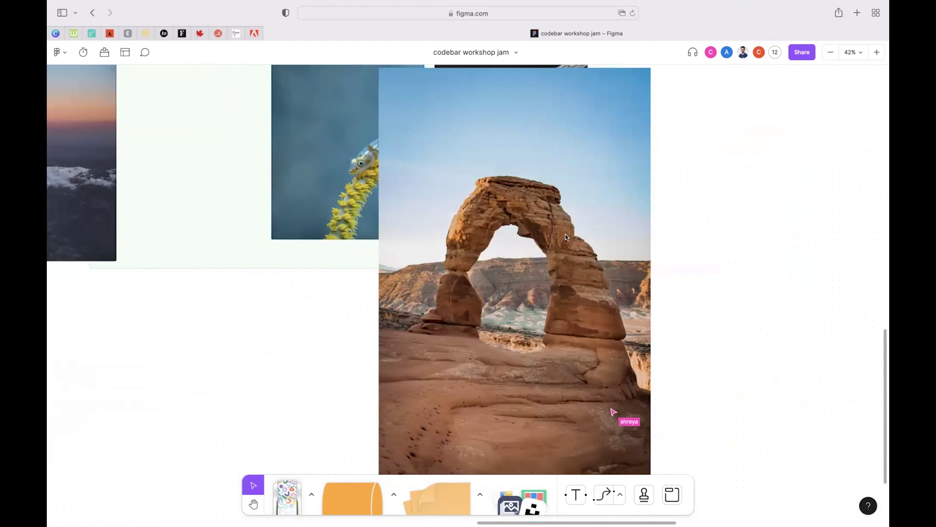
pyautogui.click(562, 234)
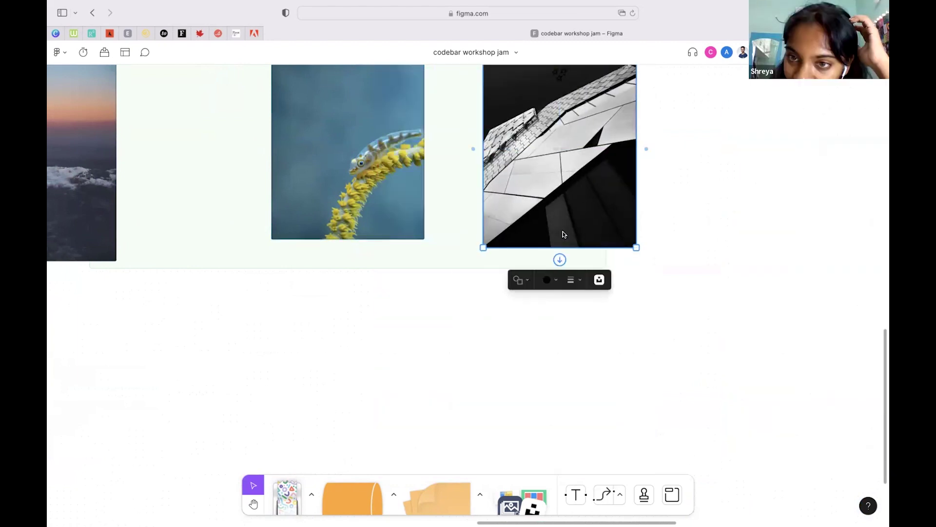
pyautogui.press('Escape')
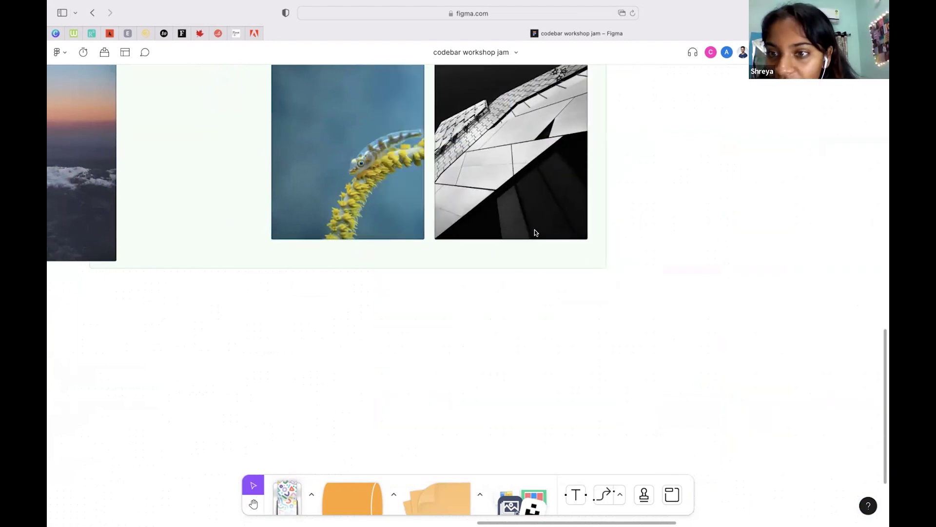
pyautogui.scroll(5, 533, 262)
pyautogui.scroll(5, 533, 262)
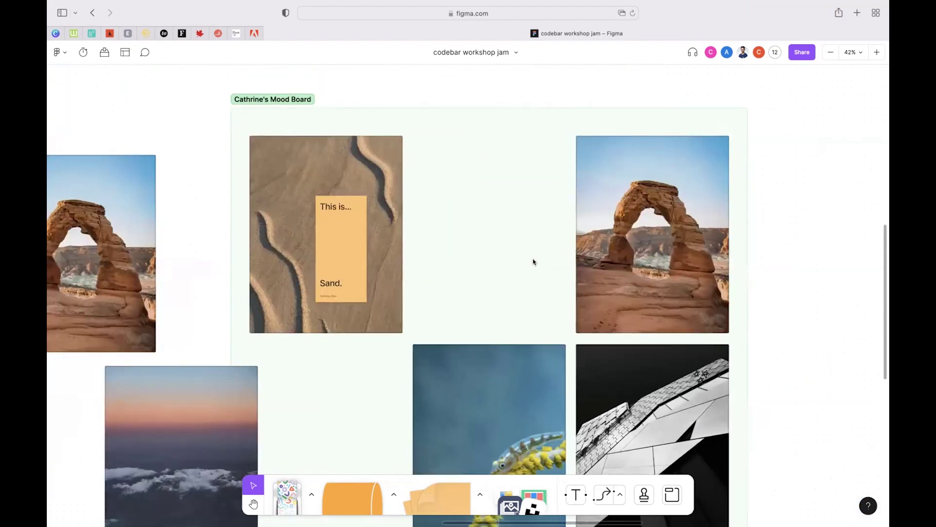
pyautogui.hscroll(-4, 534, 262)
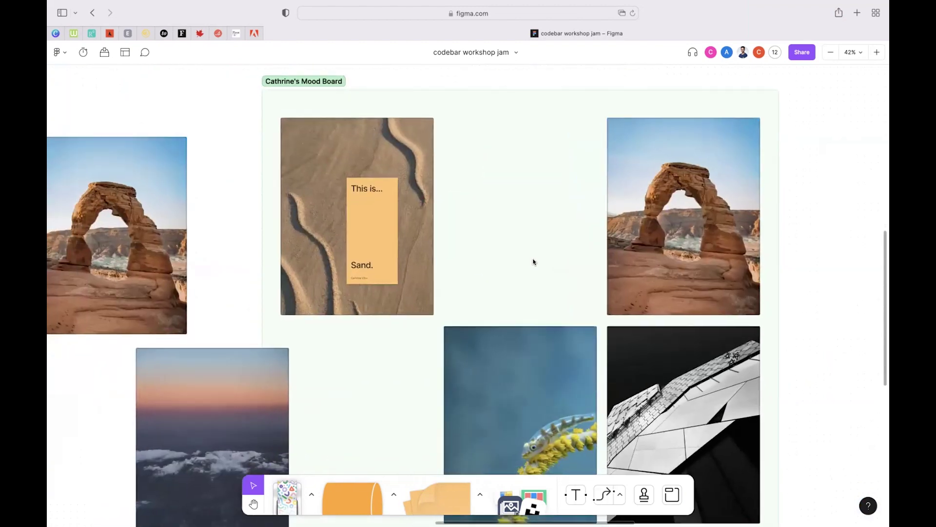
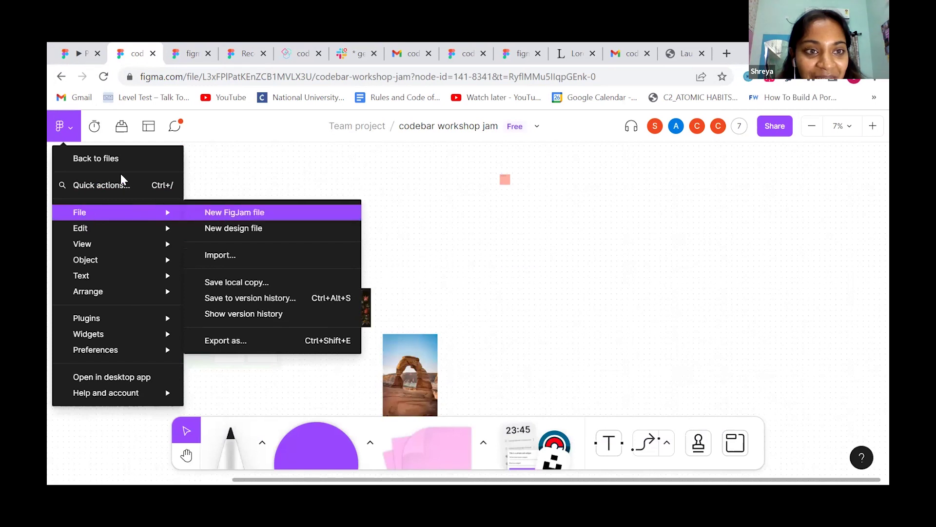
# Leave the FigJam file for its team project overview and look over the project's files and the team list
pyautogui.click(110, 164)
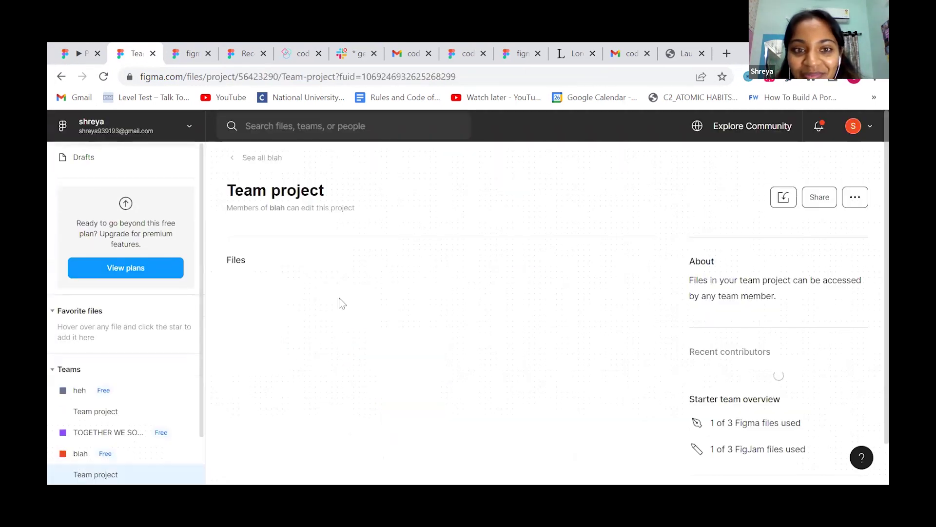
pyautogui.scroll(-2, 297, 347)
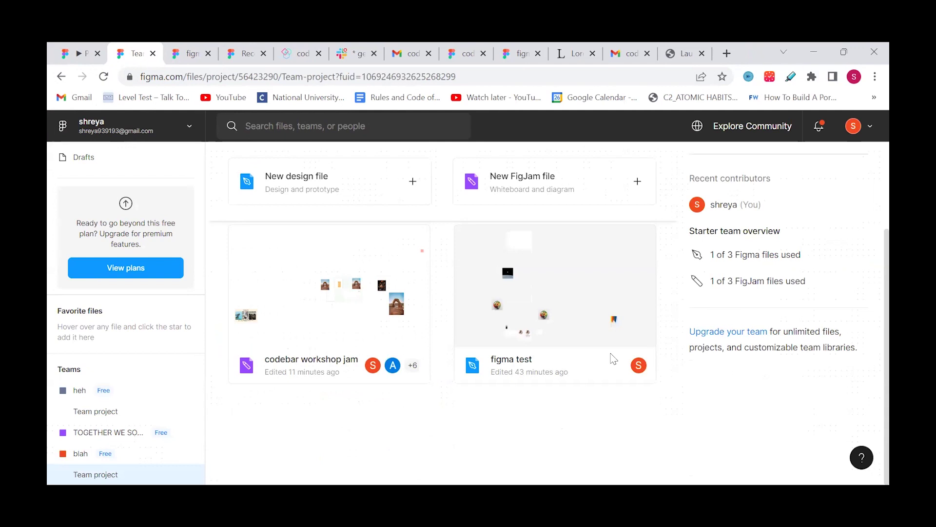
pyautogui.scroll(3, 390, 366)
pyautogui.scroll(-1, 98, 293)
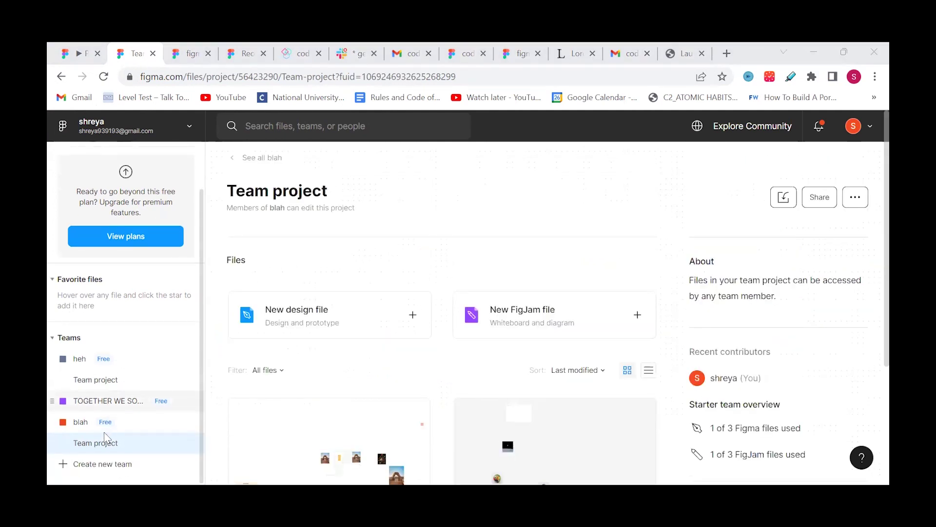
# Browse the Drafts files and open the museum design file
pyautogui.scroll(2, 61, 192)
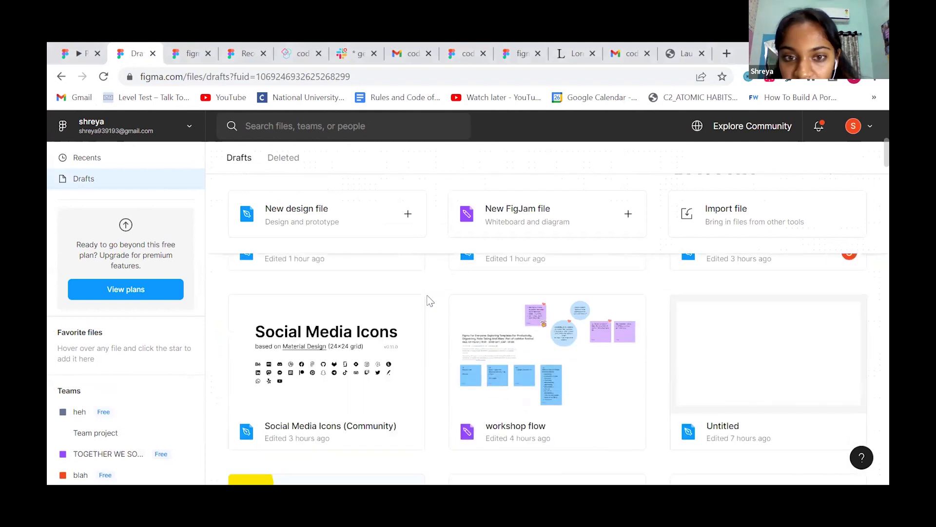
pyautogui.scroll(-4, 429, 300)
pyautogui.scroll(-5, 429, 301)
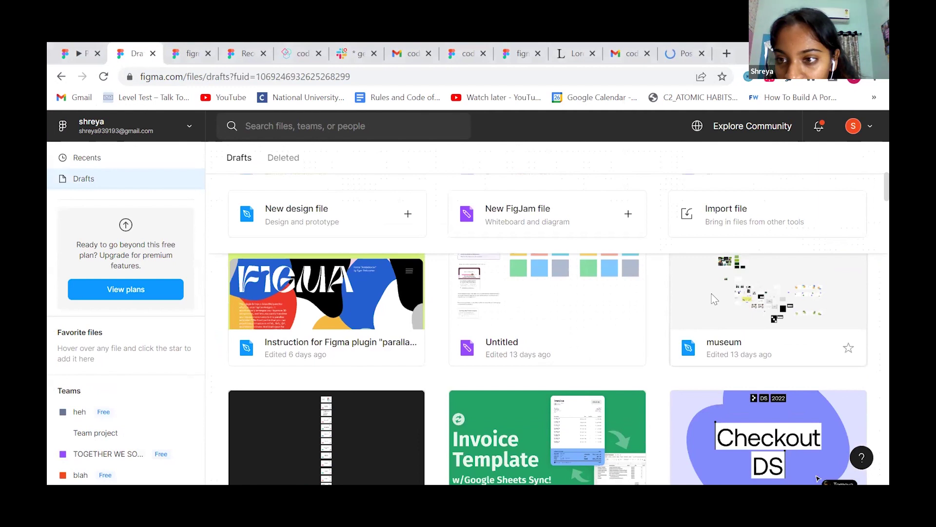
pyautogui.scroll(1, 751, 321)
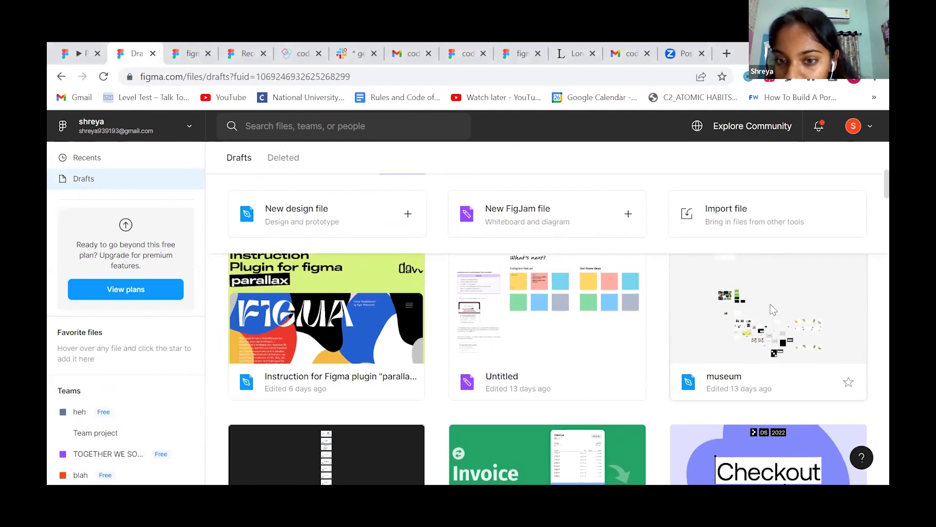
pyautogui.click(773, 309)
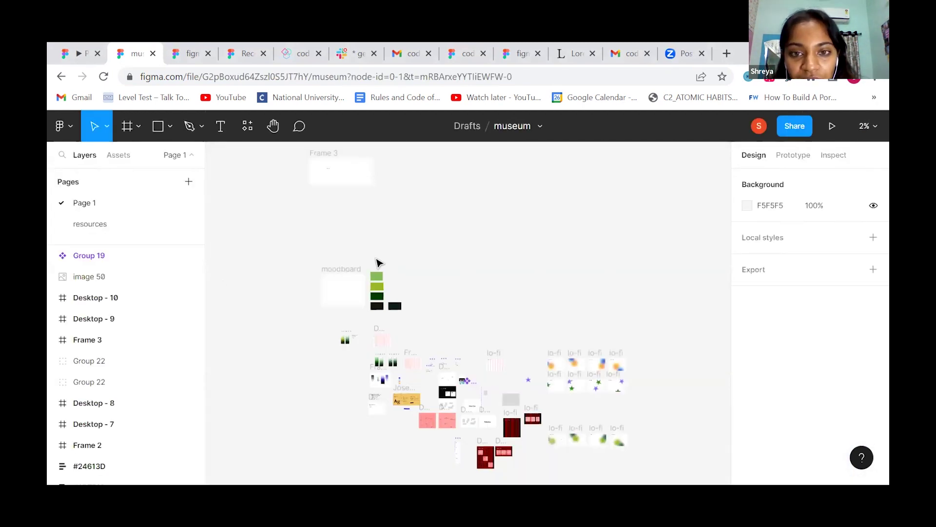
# Examine the layout of Page 1 and the moodboard frame with the green colour swatches beside it
pyautogui.scroll(2, 378, 264)
pyautogui.scroll(-4, 378, 264)
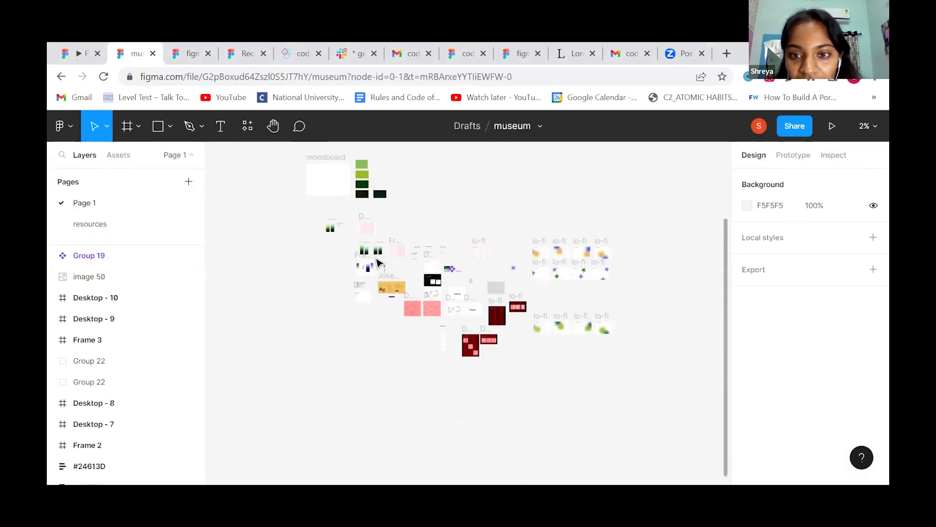
pyautogui.scroll(5, 378, 263)
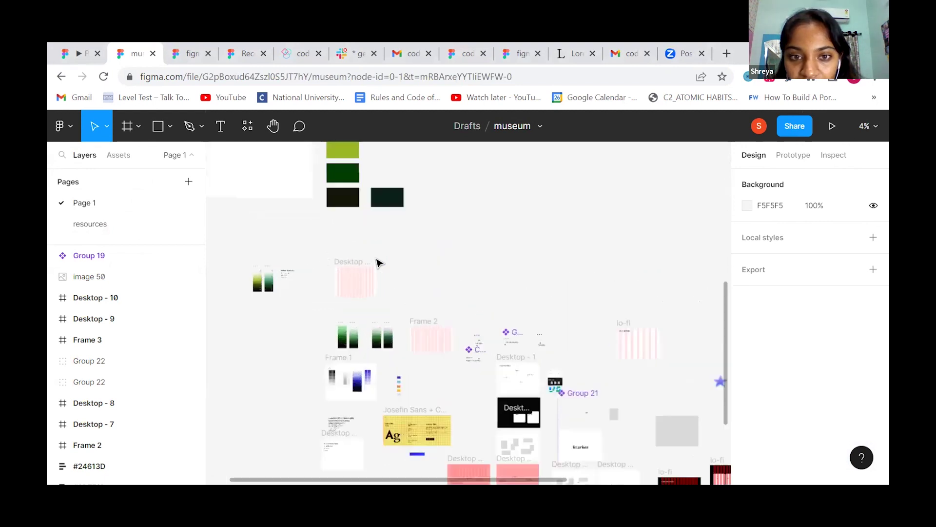
pyautogui.scroll(3, 378, 263)
pyautogui.hscroll(-2, 378, 263)
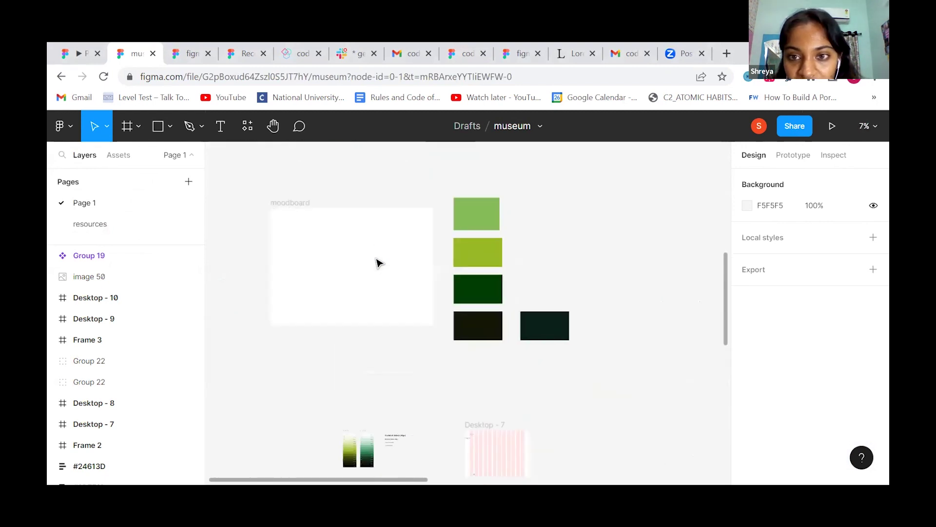
pyautogui.scroll(-2, 377, 263)
pyautogui.scroll(2, 378, 263)
pyautogui.scroll(-2, 378, 264)
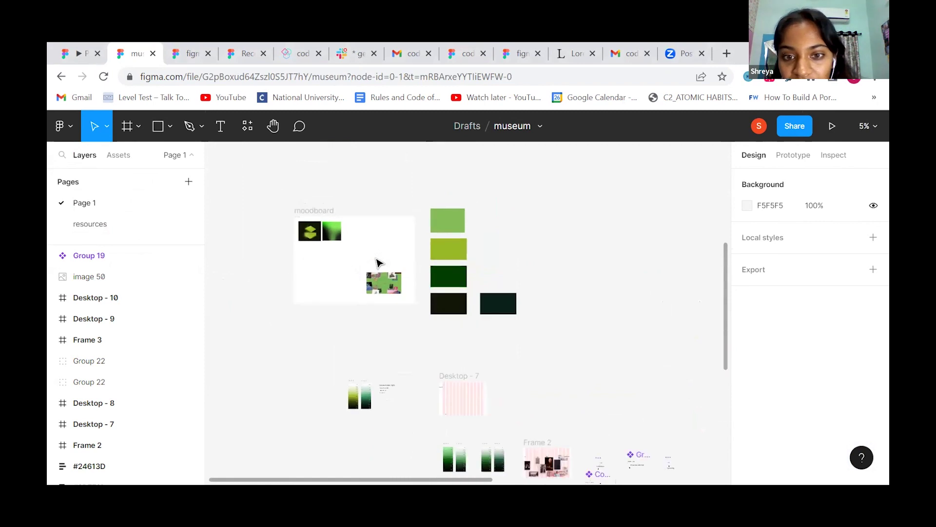
# Select the first orange-and-blue gradient lo-fi frame and display its Flow 2 prototype interactions and connections
pyautogui.scroll(-3, 378, 263)
pyautogui.hscroll(10, 378, 263)
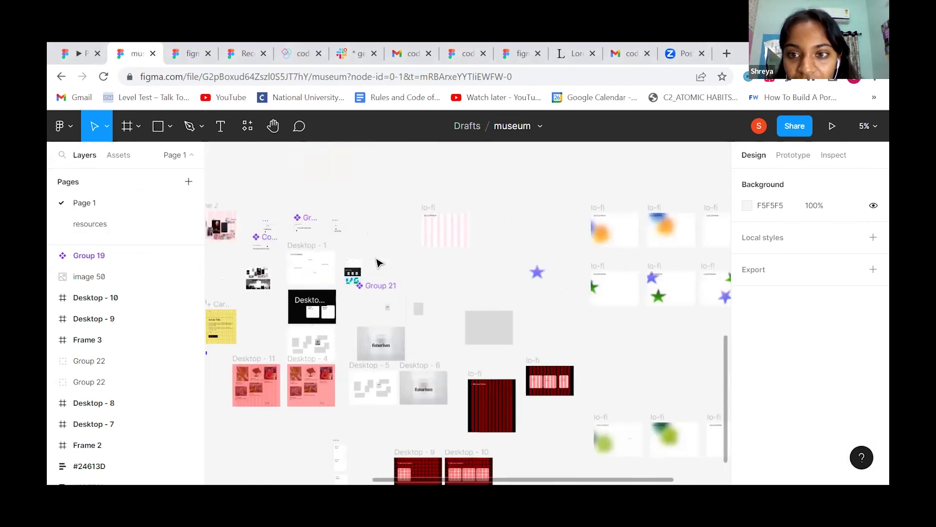
pyautogui.hscroll(-3, 378, 263)
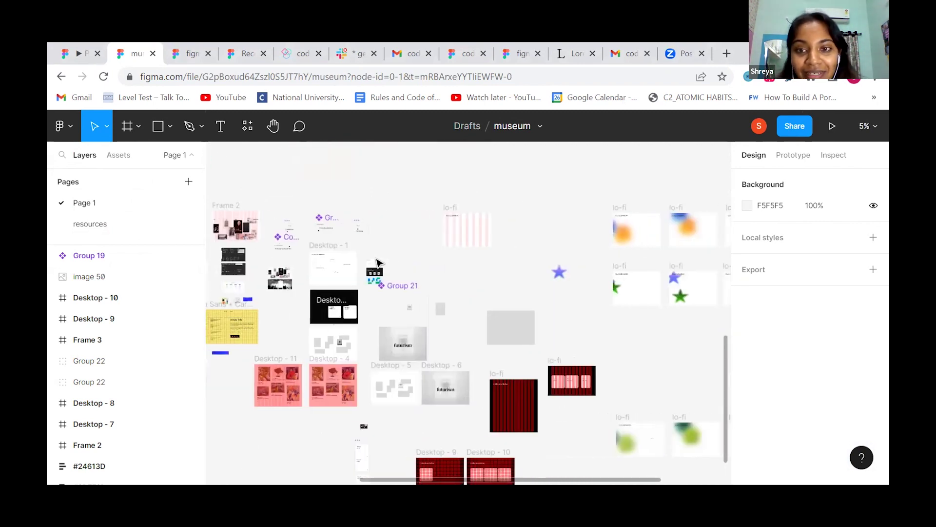
pyautogui.hscroll(4, 377, 262)
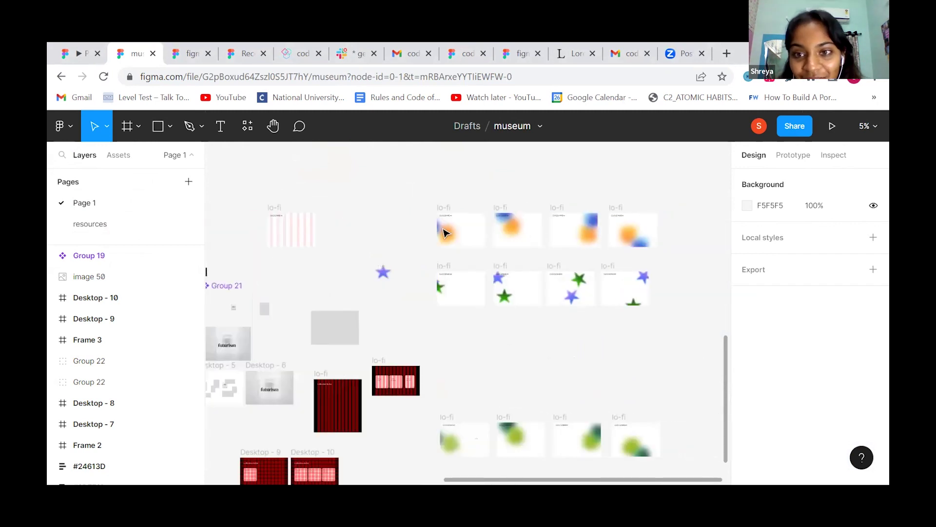
pyautogui.scroll(2, 369, 251)
pyautogui.click(446, 266)
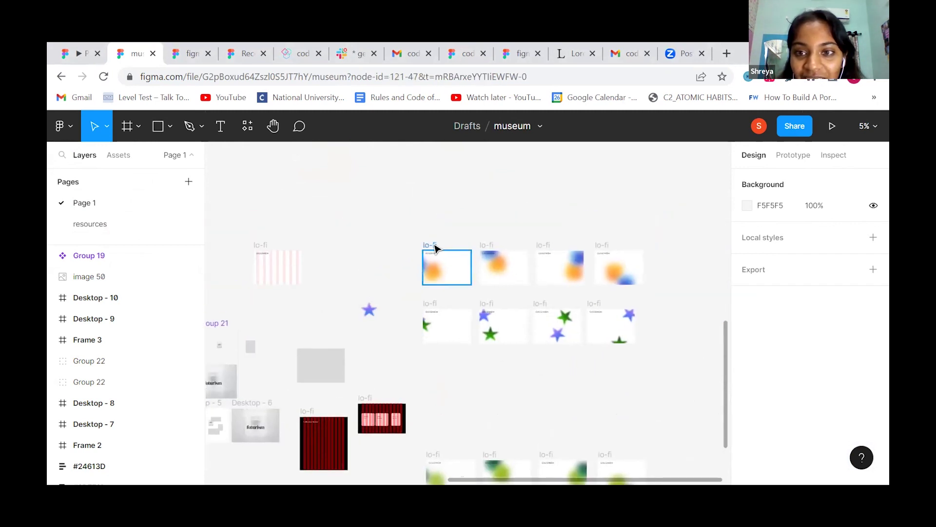
pyautogui.click(794, 155)
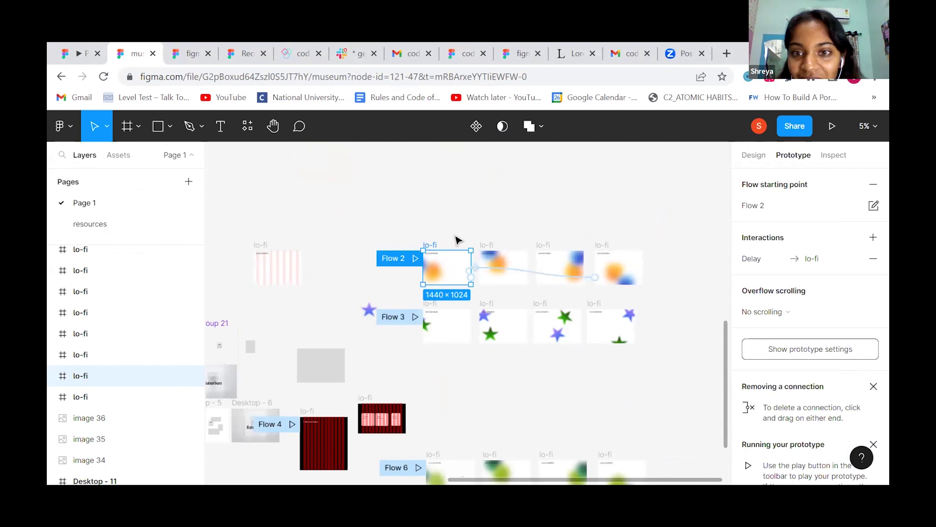
pyautogui.scroll(3, 537, 230)
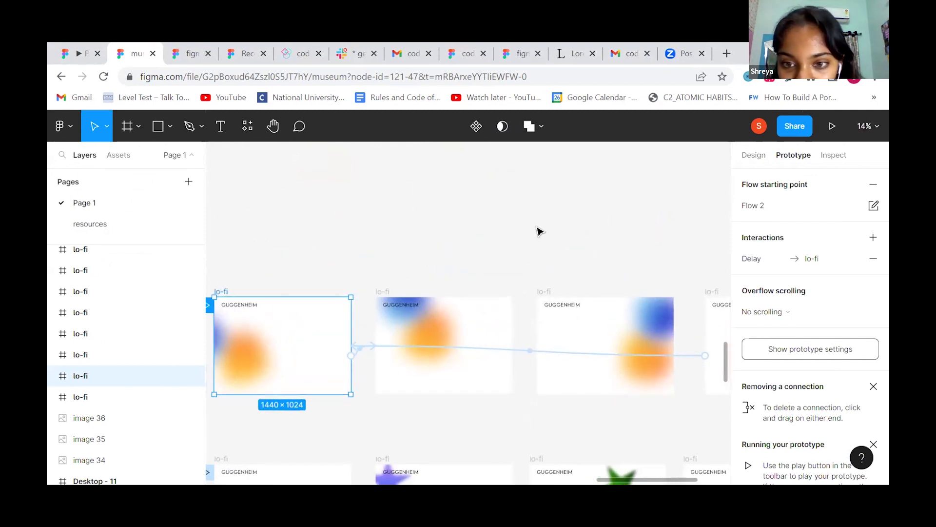
pyautogui.scroll(-2, 538, 231)
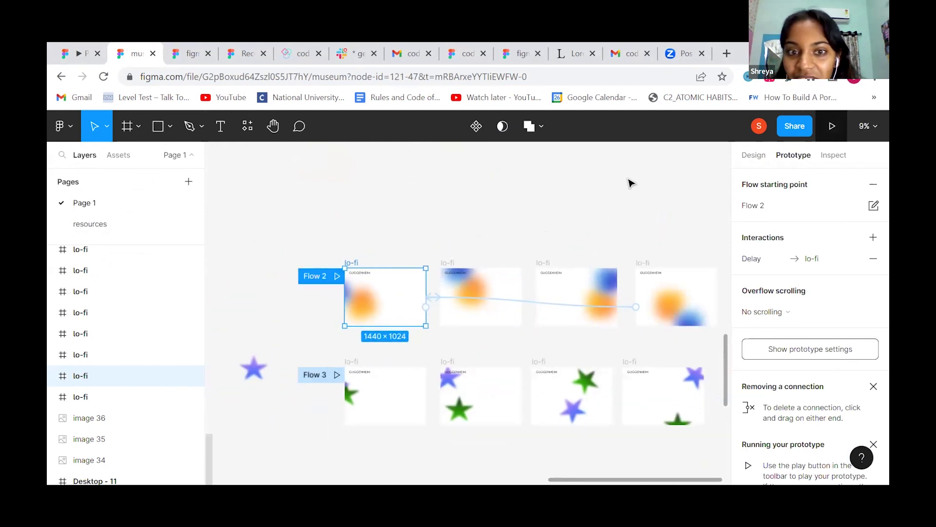
# Look over the moodboard with its green swatches and survey the frames and style elements laid out below it
pyautogui.scroll(-5, 384, 212)
pyautogui.scroll(5, 383, 214)
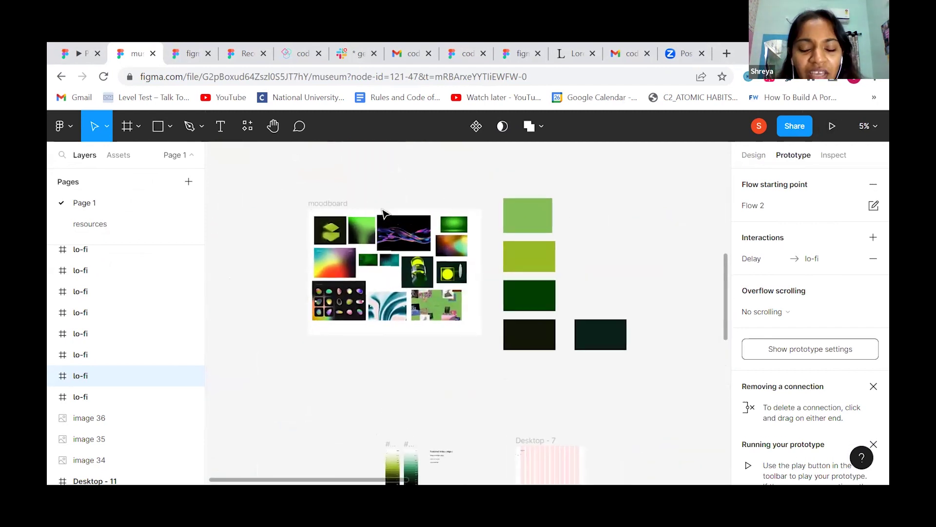
pyautogui.scroll(1, 384, 213)
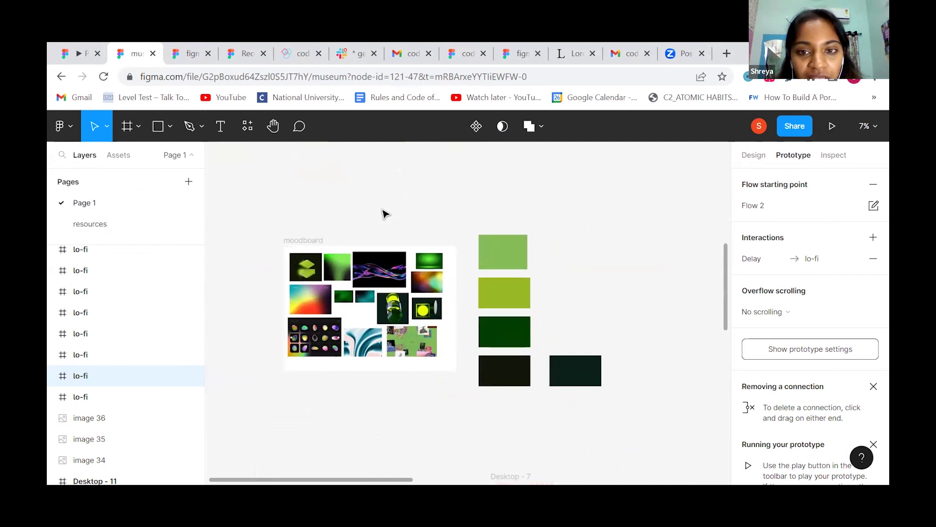
pyautogui.scroll(-6, 383, 214)
pyautogui.hscroll(2, 383, 213)
pyautogui.scroll(-3, 384, 213)
pyautogui.hscroll(3, 383, 213)
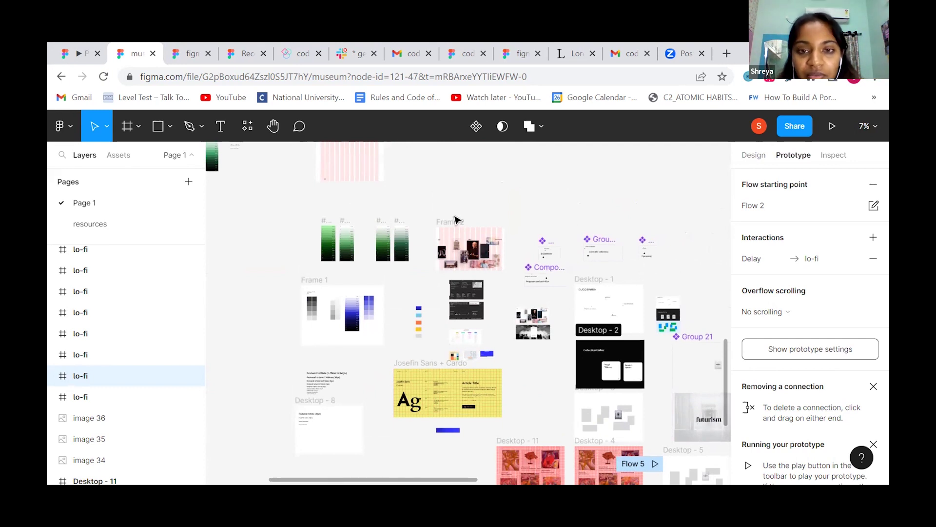
# Examine the olive and green colour scales and the Featured Artists type size samples beside them
pyautogui.scroll(3, 447, 211)
pyautogui.hscroll(-3, 446, 211)
pyautogui.scroll(2, 354, 236)
pyautogui.scroll(3, 353, 236)
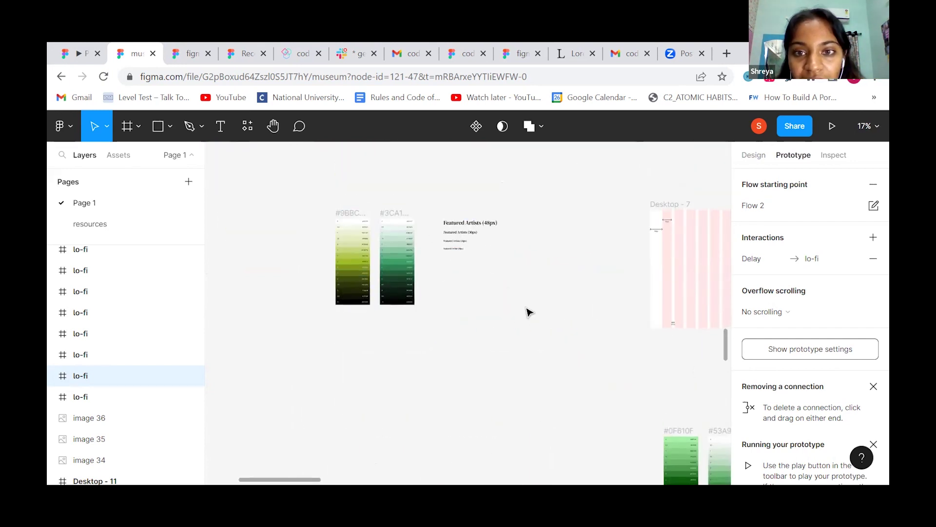
pyautogui.hscroll(3, 529, 311)
pyautogui.scroll(5, 410, 258)
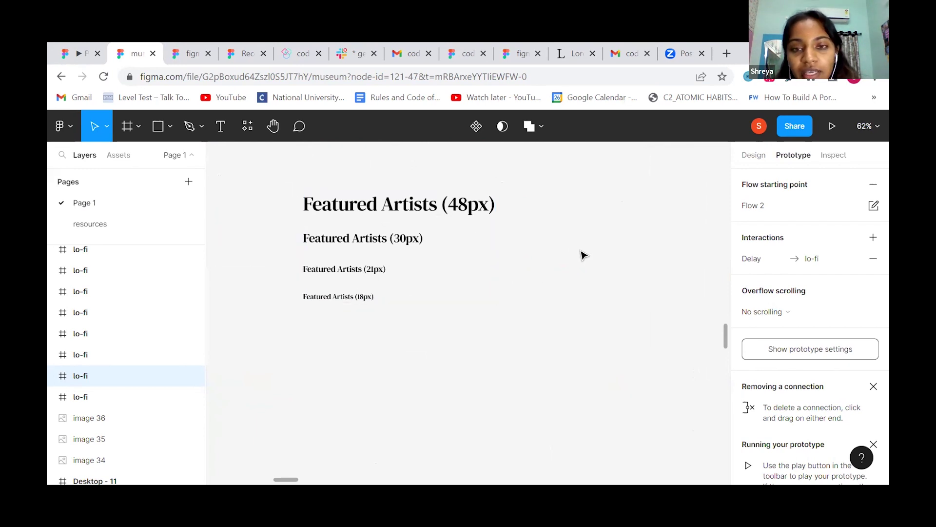
pyautogui.hscroll(1, 572, 279)
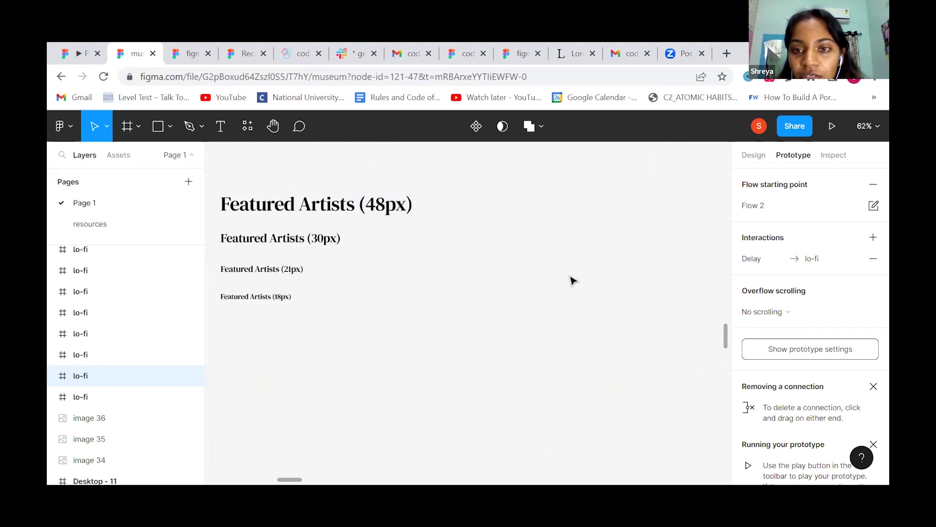
pyautogui.scroll(-2, 573, 280)
pyautogui.scroll(-3, 573, 280)
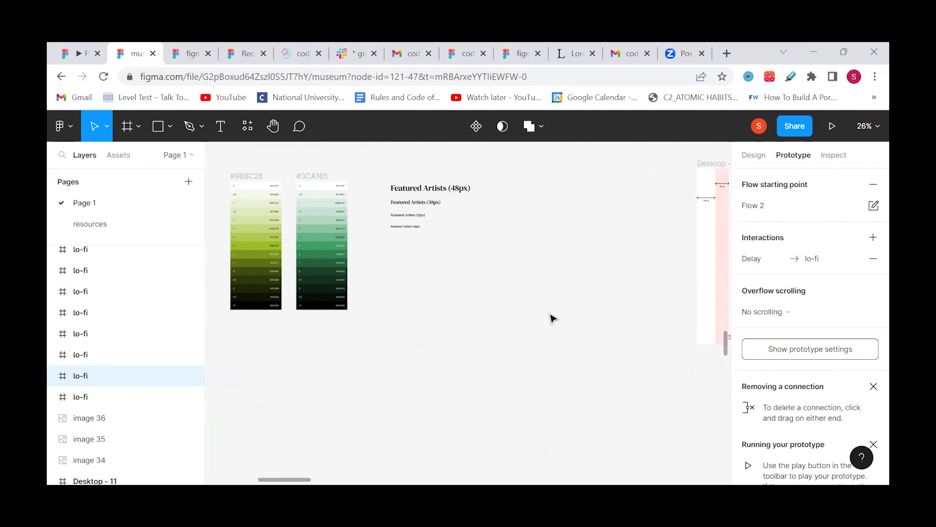
# Examine the column layout of the Desktop - 7 grid frame beside the type samples
pyautogui.hscroll(5, 553, 319)
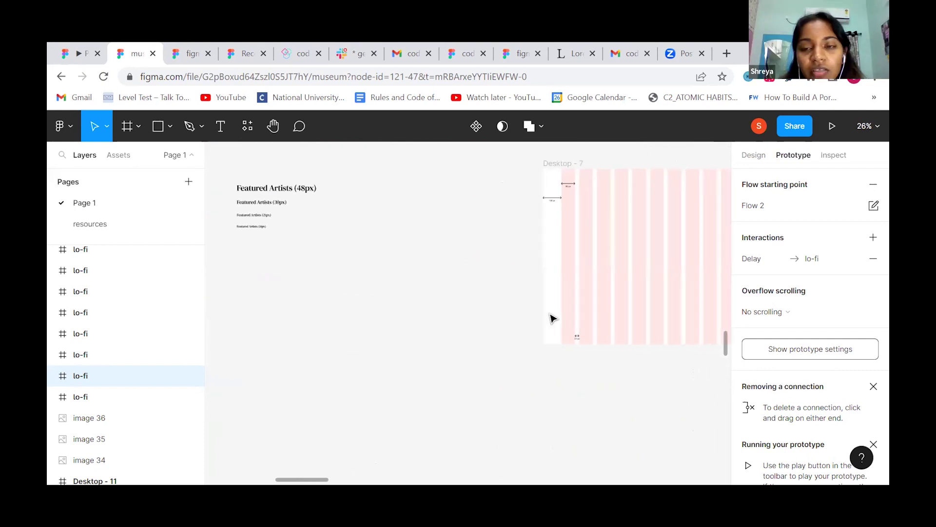
pyautogui.hscroll(4, 552, 318)
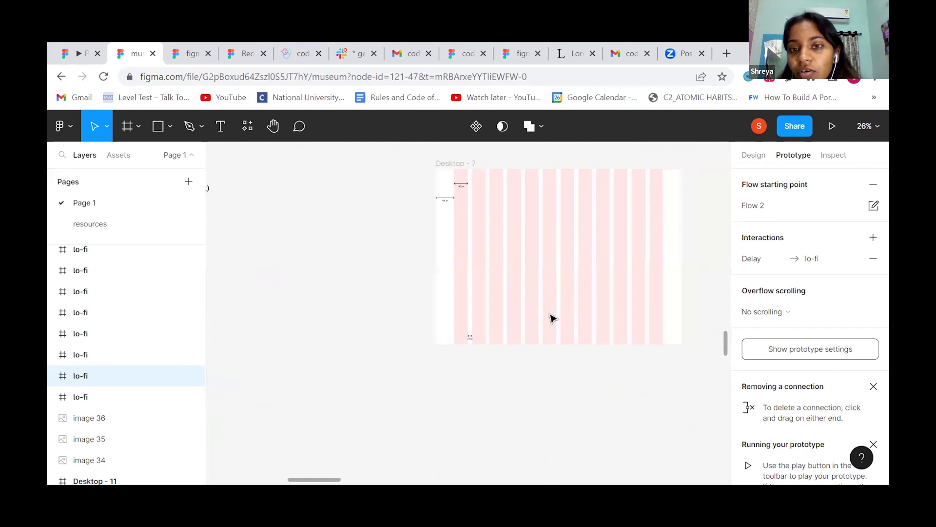
pyautogui.hscroll(3, 552, 318)
pyautogui.scroll(1, 553, 318)
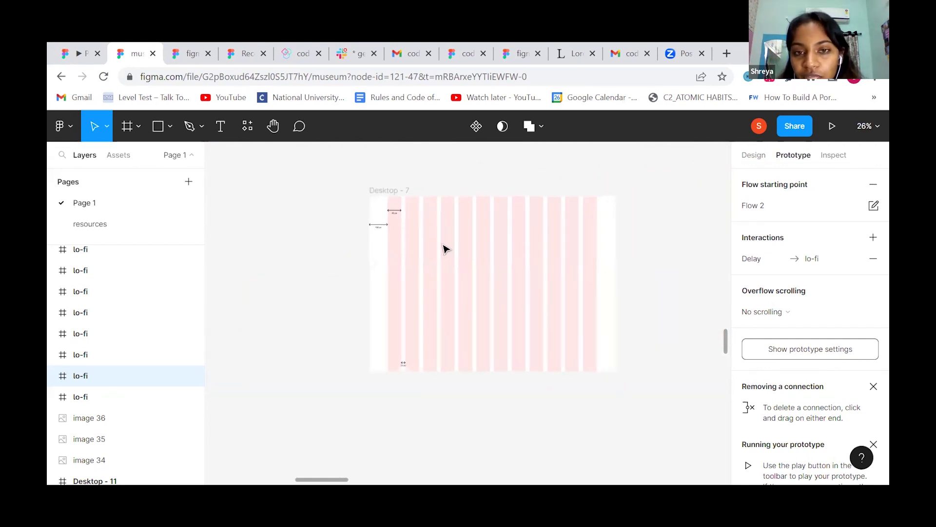
pyautogui.scroll(3, 444, 249)
pyautogui.scroll(-2, 444, 247)
pyautogui.hscroll(2, 445, 247)
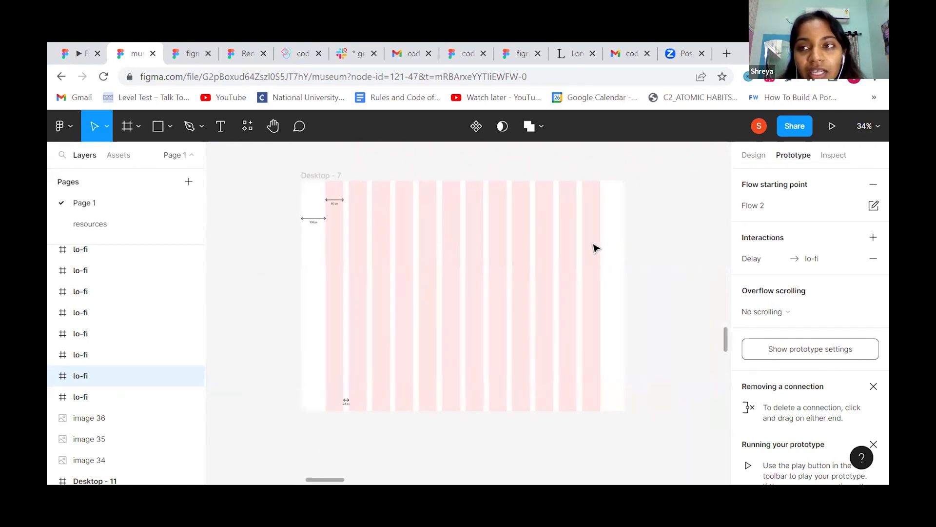
pyautogui.hscroll(-1, 586, 246)
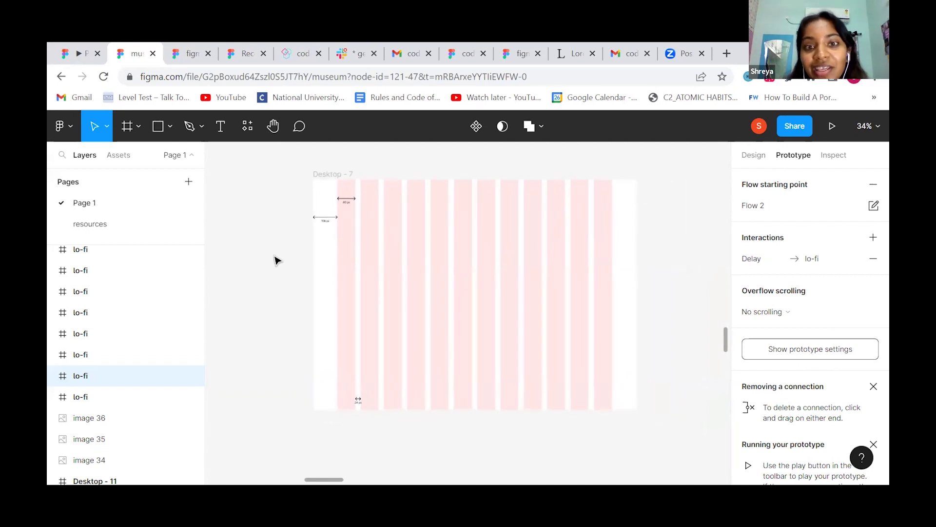
# Inspect the margin, column and gutter dimension marks on the Desktop - 7 frame up close
pyautogui.scroll(2, 507, 265)
pyautogui.scroll(-2, 507, 265)
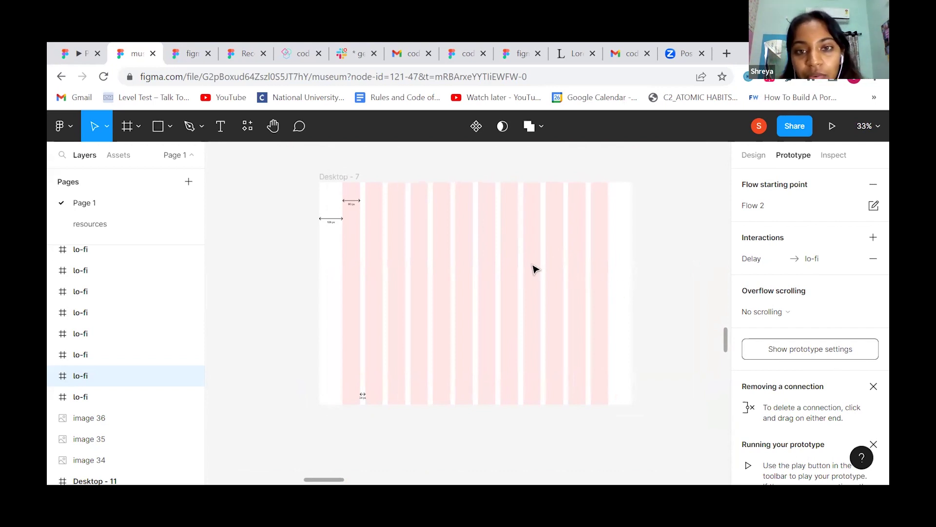
pyautogui.scroll(2, 427, 219)
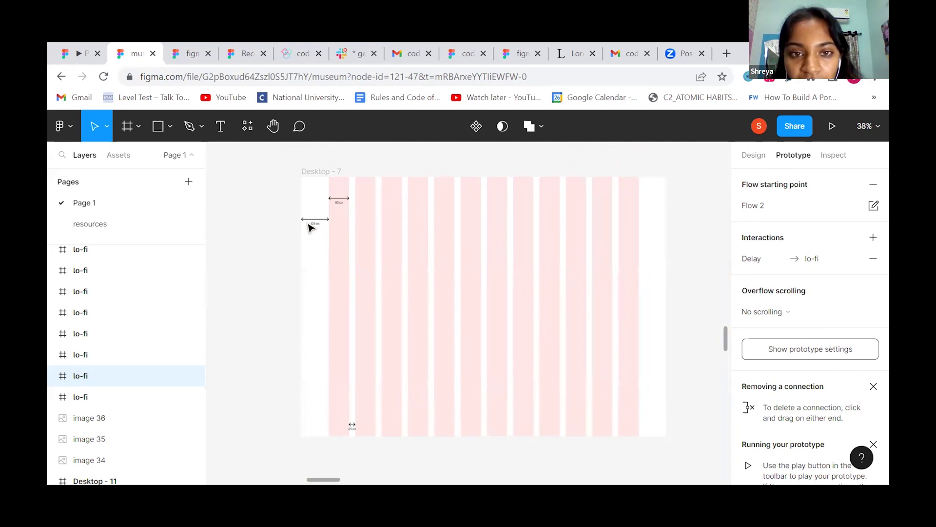
pyautogui.scroll(3, 309, 227)
pyautogui.scroll(-3, 366, 247)
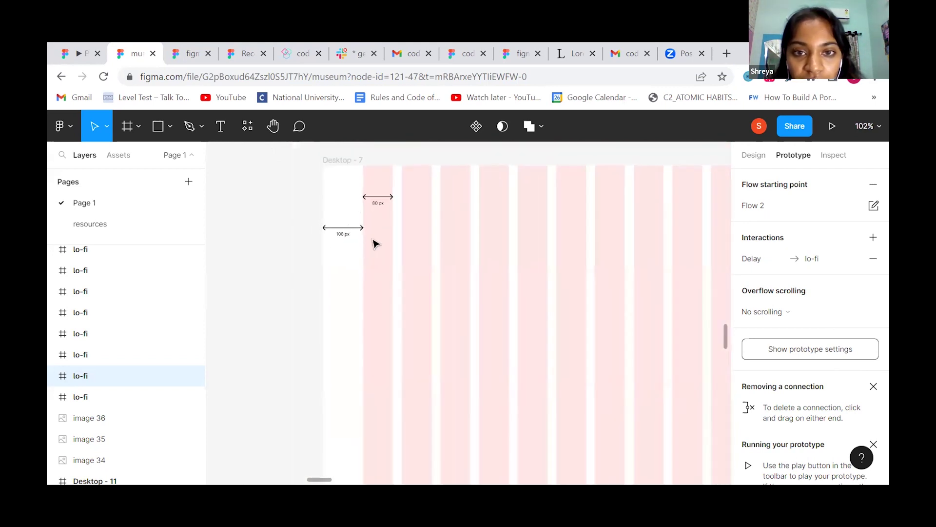
pyautogui.scroll(-5, 414, 337)
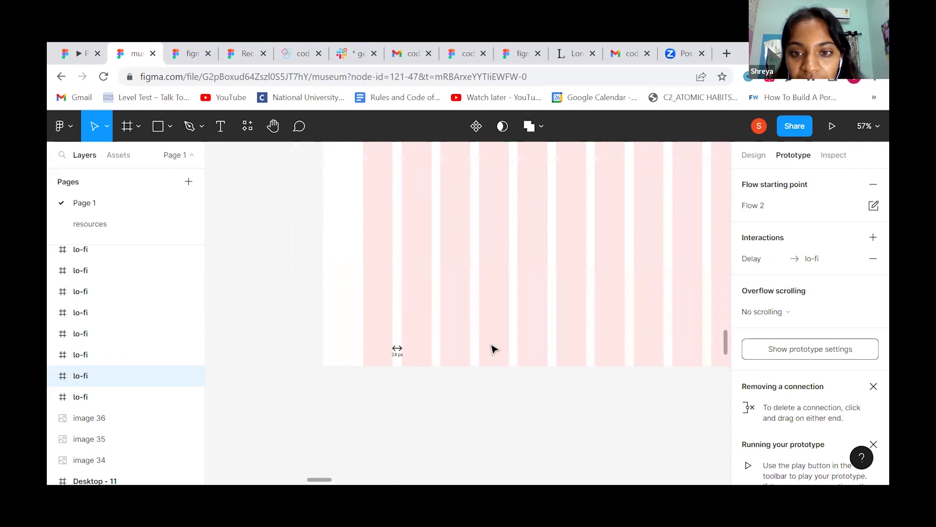
pyautogui.scroll(-2, 493, 348)
pyautogui.scroll(-6, 492, 329)
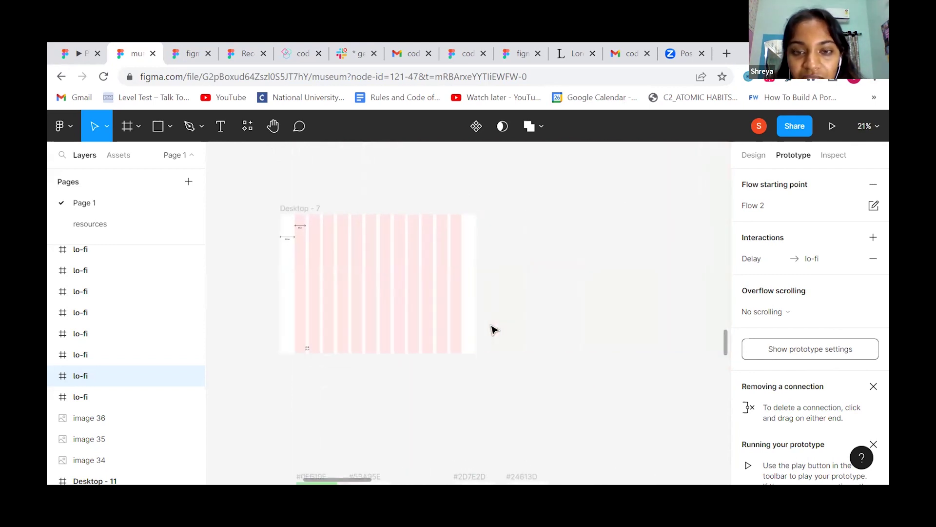
# Look over the Frame 2 reference layout, the colour and typography samples, and the Desktop page drafts
pyautogui.scroll(-5, 492, 330)
pyautogui.hscroll(4, 488, 293)
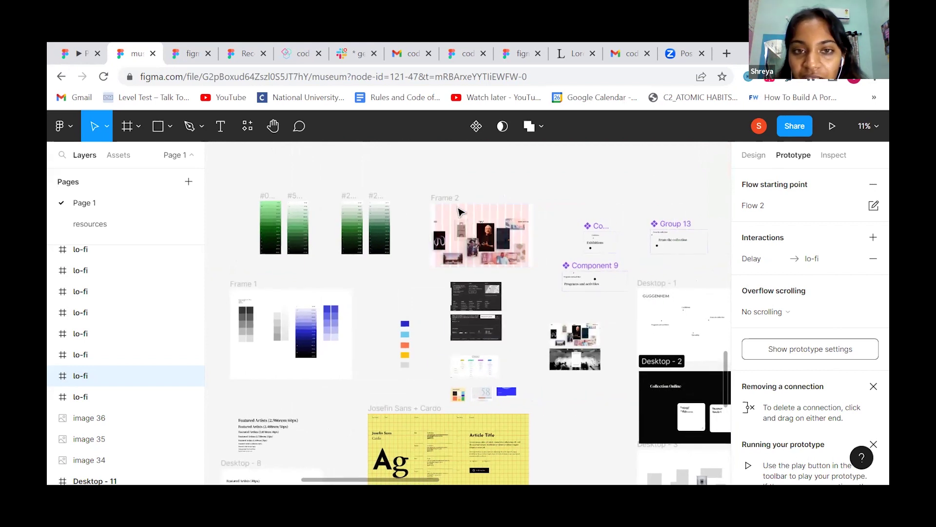
pyautogui.scroll(4, 461, 209)
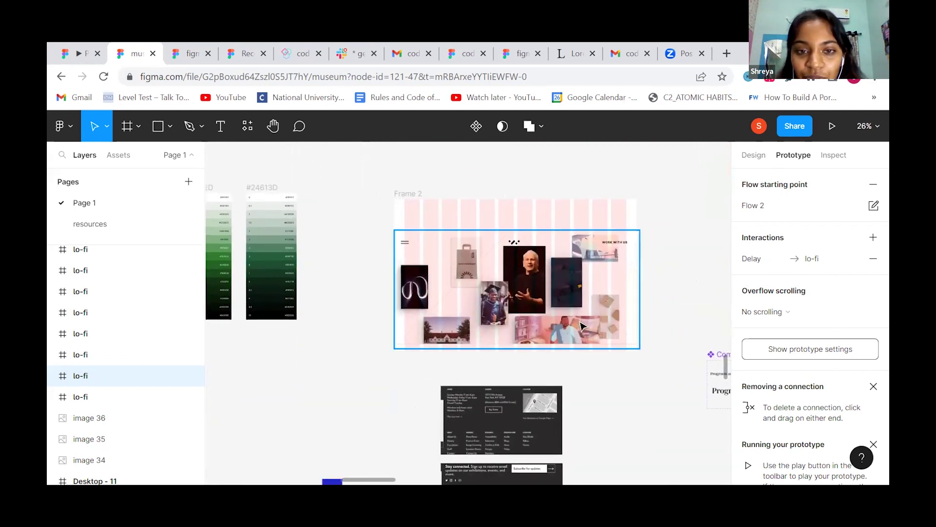
pyautogui.scroll(-3, 581, 325)
pyautogui.hscroll(3, 581, 326)
pyautogui.scroll(-4, 581, 328)
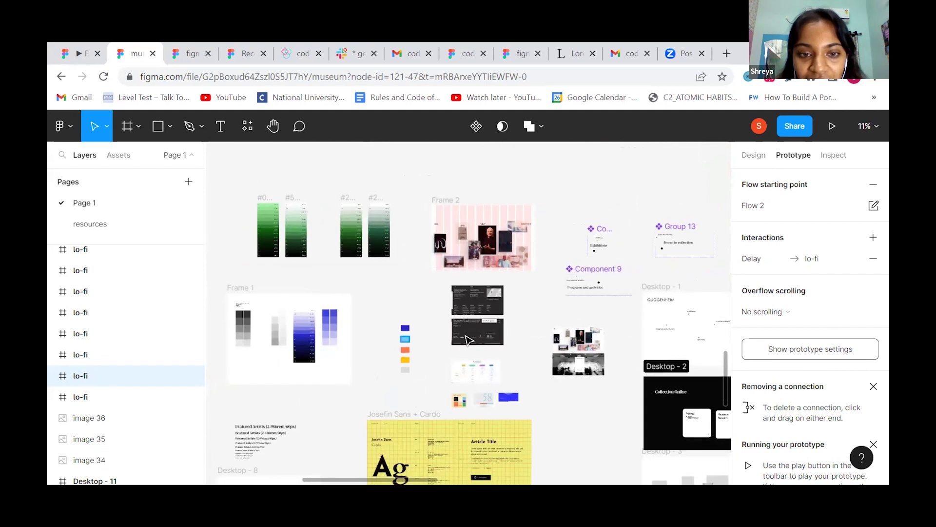
pyautogui.scroll(-3, 467, 340)
pyautogui.hscroll(6, 467, 340)
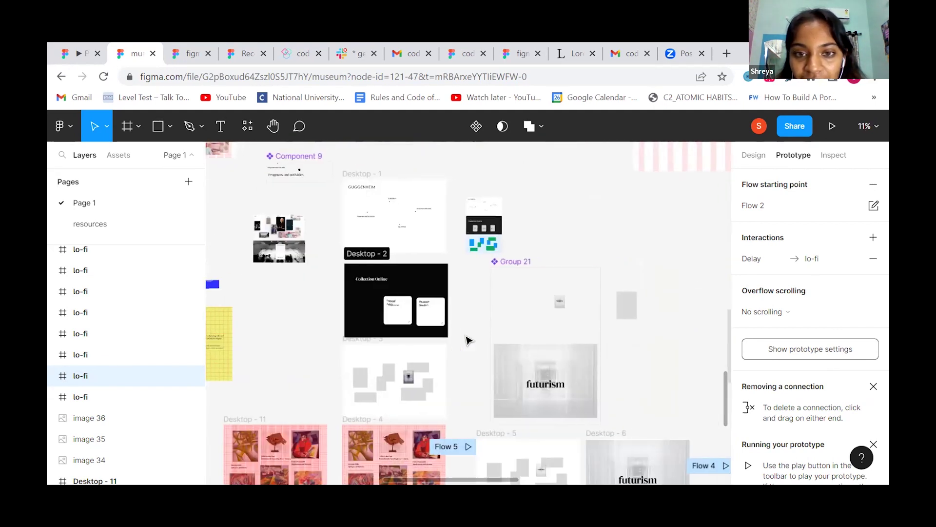
pyautogui.scroll(-3, 467, 340)
pyautogui.scroll(-5, 445, 388)
pyautogui.hscroll(-5, 445, 389)
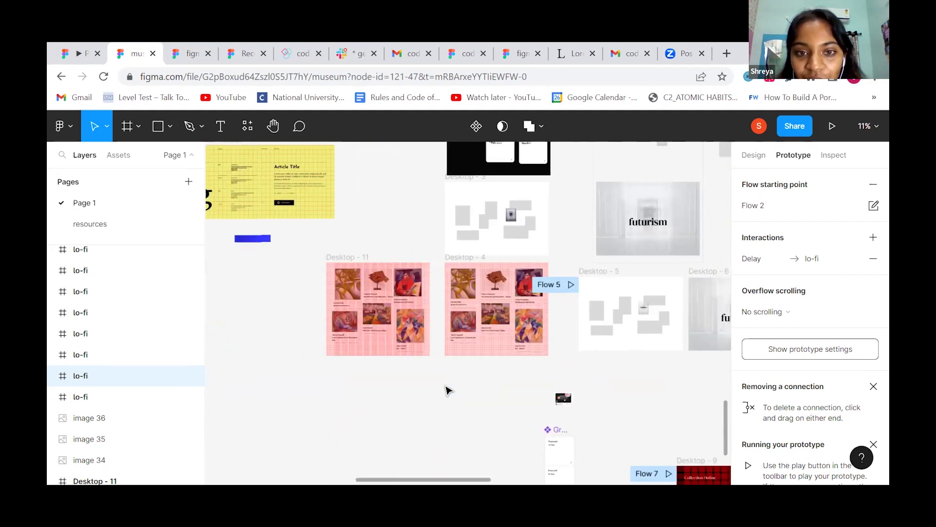
# Inspect the Desktop - 4 artwork frame, hiding and showing its 8px layout grid to compare both views
pyautogui.scroll(10, 513, 363)
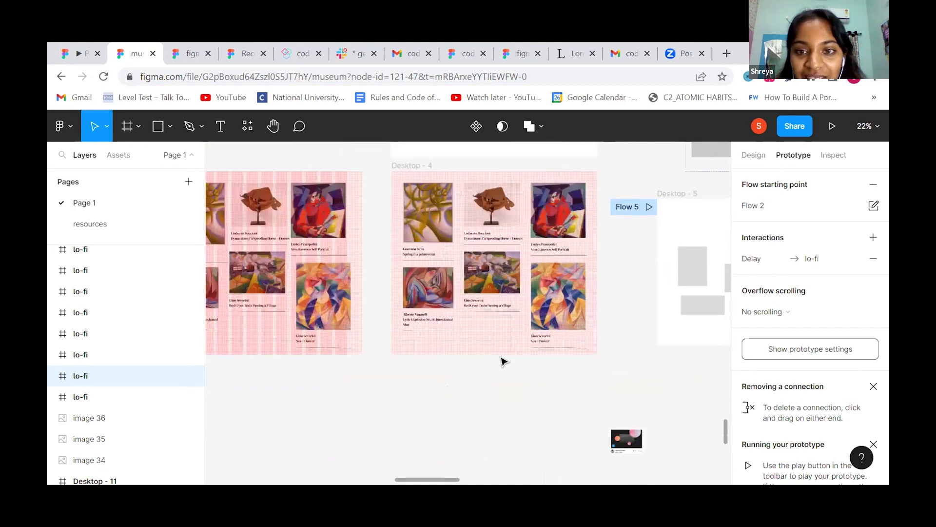
pyautogui.scroll(-5, 502, 361)
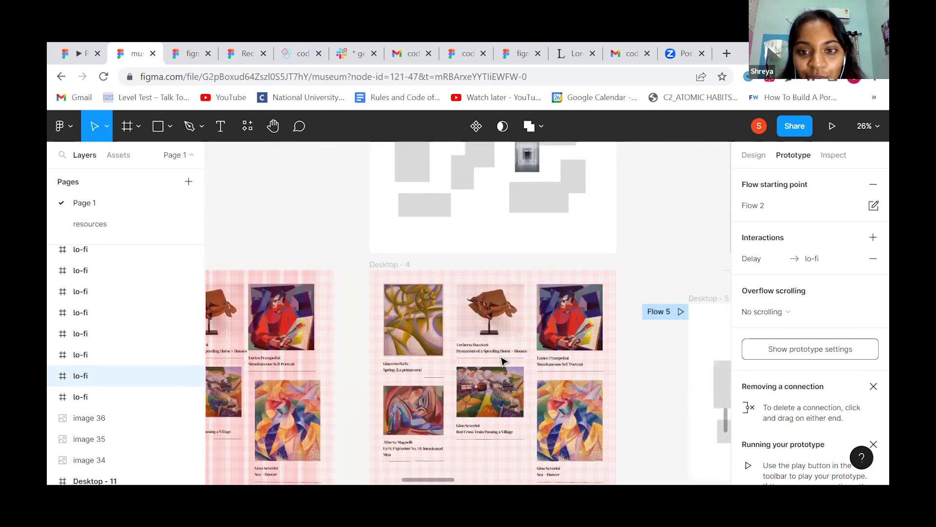
pyautogui.scroll(5, 503, 361)
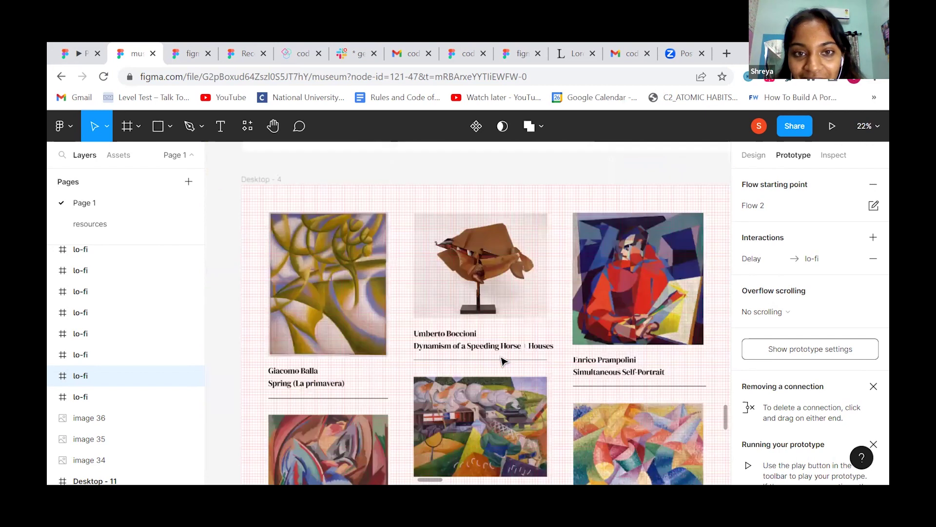
pyautogui.scroll(-3, 356, 263)
pyautogui.click(355, 242)
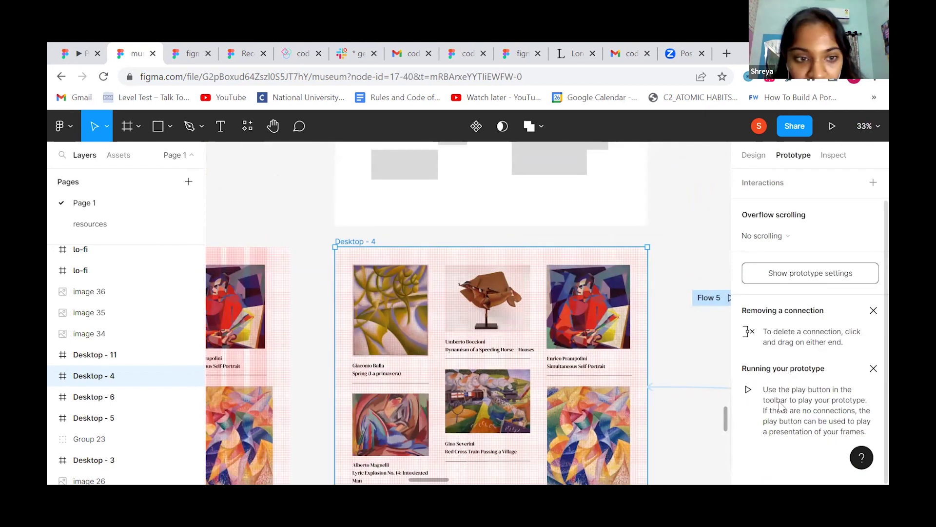
pyautogui.click(754, 154)
pyautogui.click(852, 347)
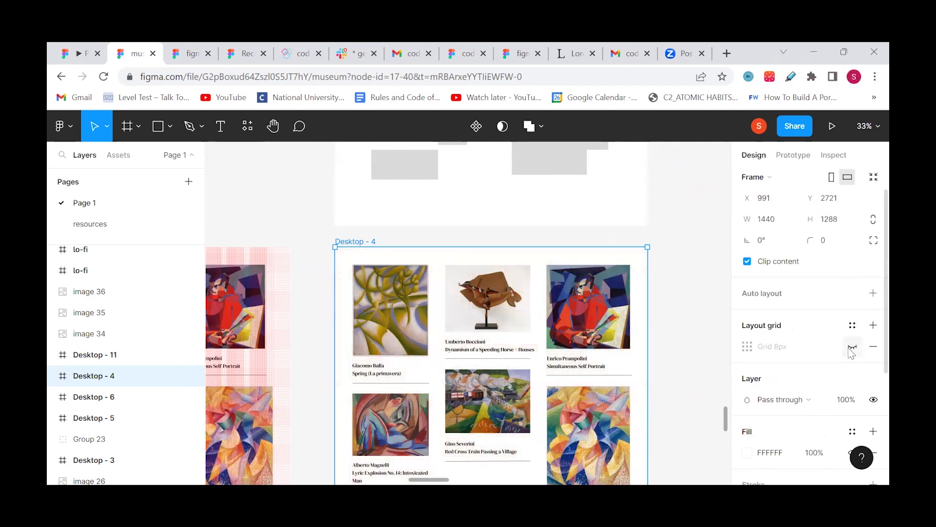
pyautogui.click(852, 347)
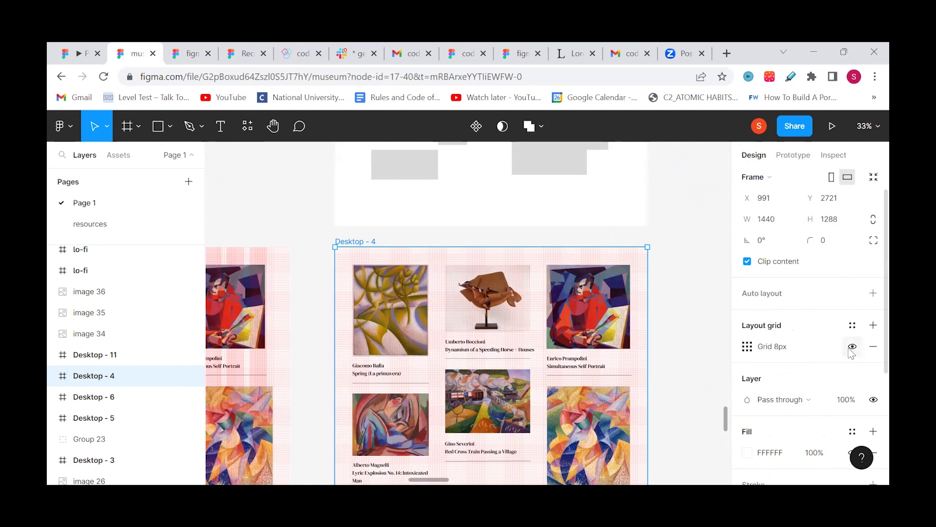
pyautogui.scroll(-3, 637, 307)
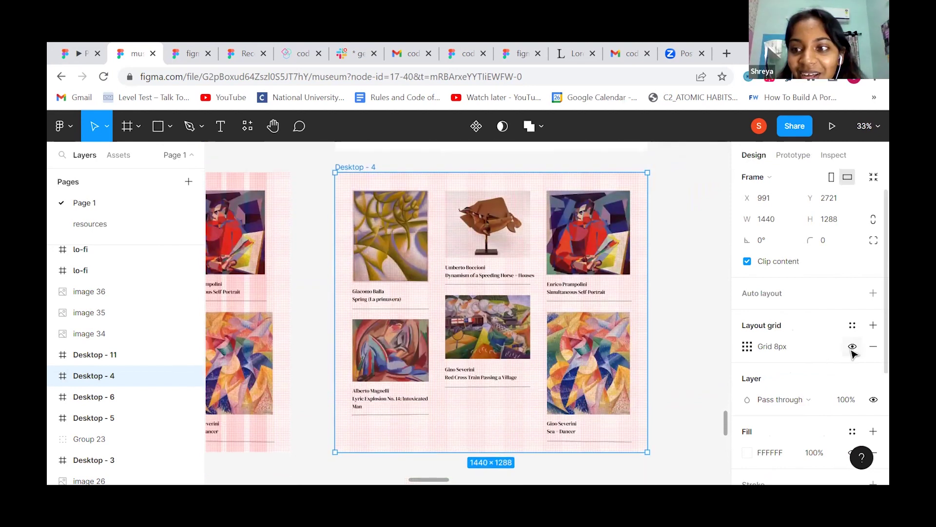
pyautogui.click(853, 347)
pyautogui.click(852, 346)
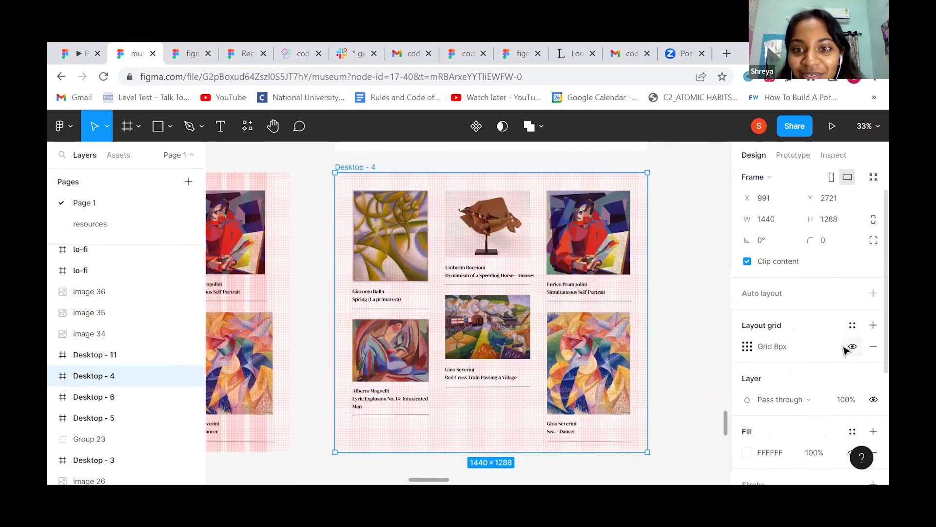
# Select the first orange-and-blue gradient lo-fi frame and play its Flow 2 prototype in presentation view
pyautogui.hscroll(2, 653, 314)
pyautogui.scroll(-10, 653, 312)
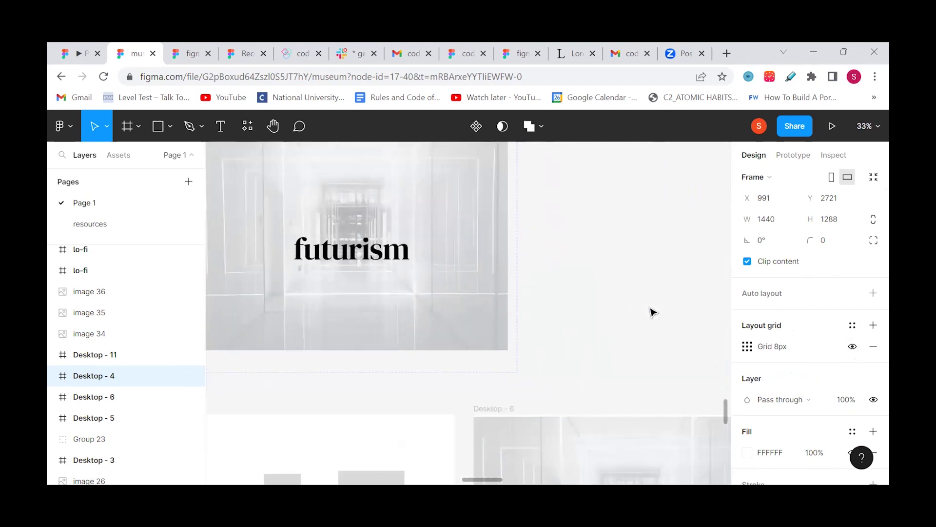
pyautogui.hscroll(10, 653, 312)
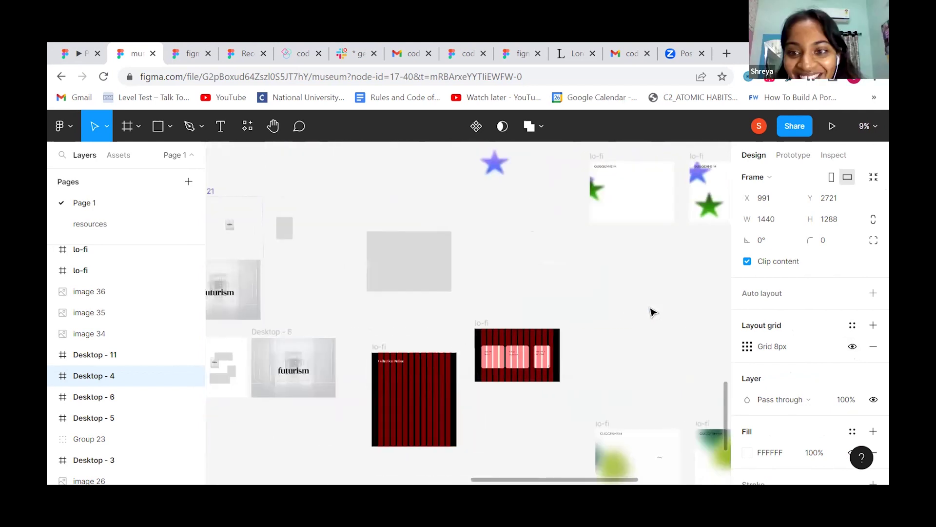
pyautogui.scroll(5, 653, 312)
pyautogui.hscroll(-3, 652, 309)
pyautogui.click(281, 206)
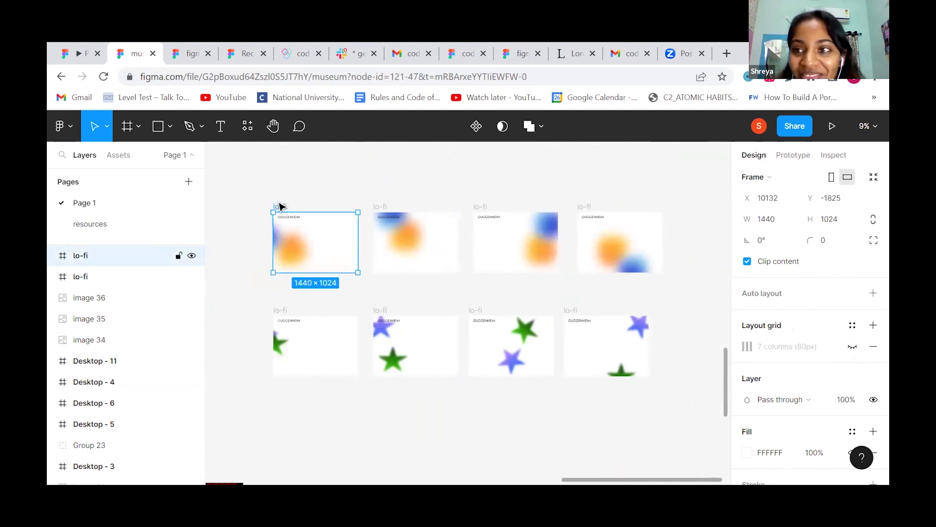
pyautogui.click(800, 155)
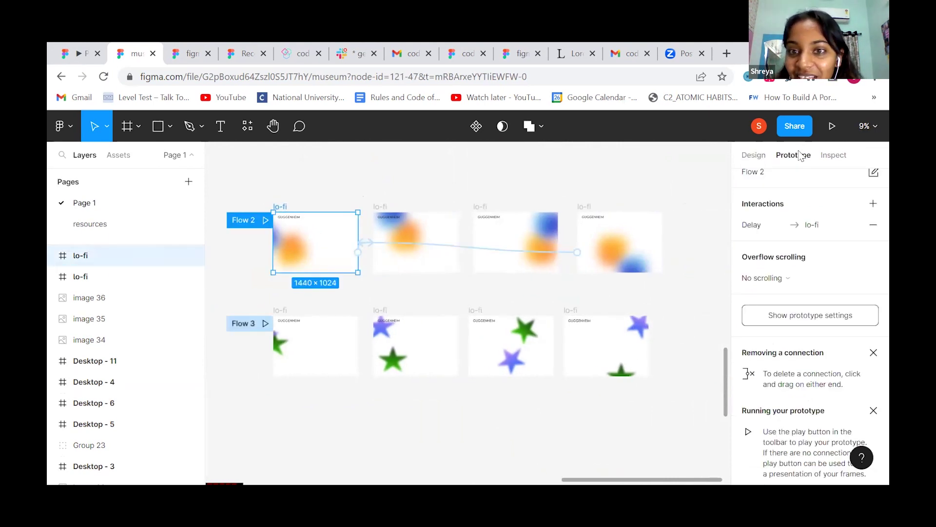
pyautogui.click(832, 128)
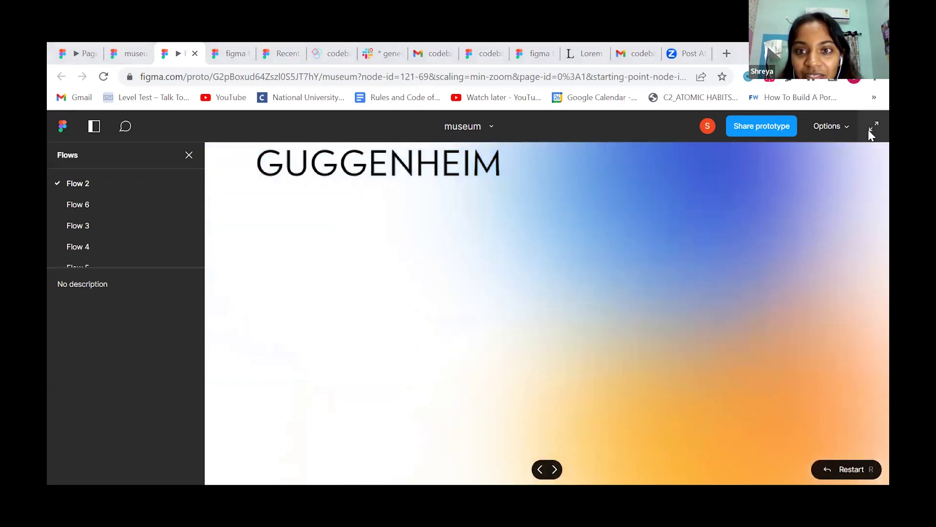
# View the Guggenheim gradient prototype in full screen and return to the museum design file
pyautogui.click(874, 127)
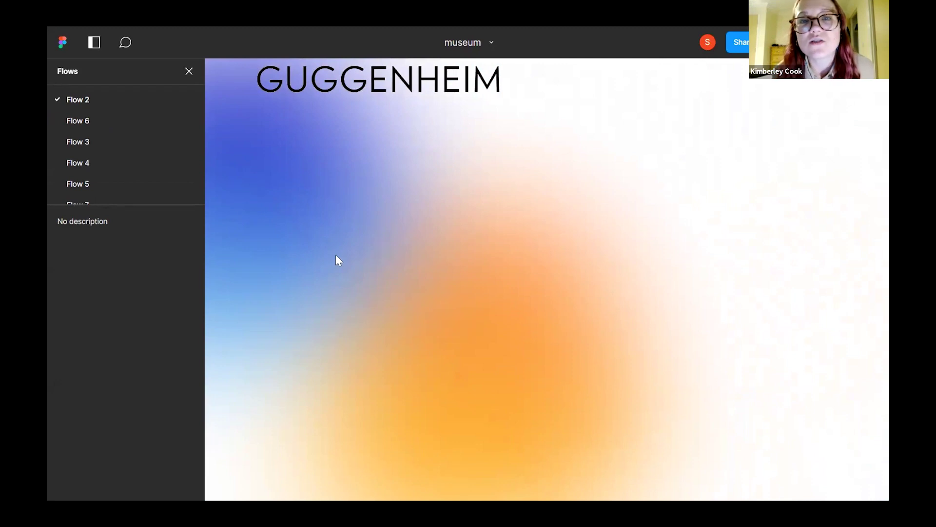
pyautogui.press('Escape')
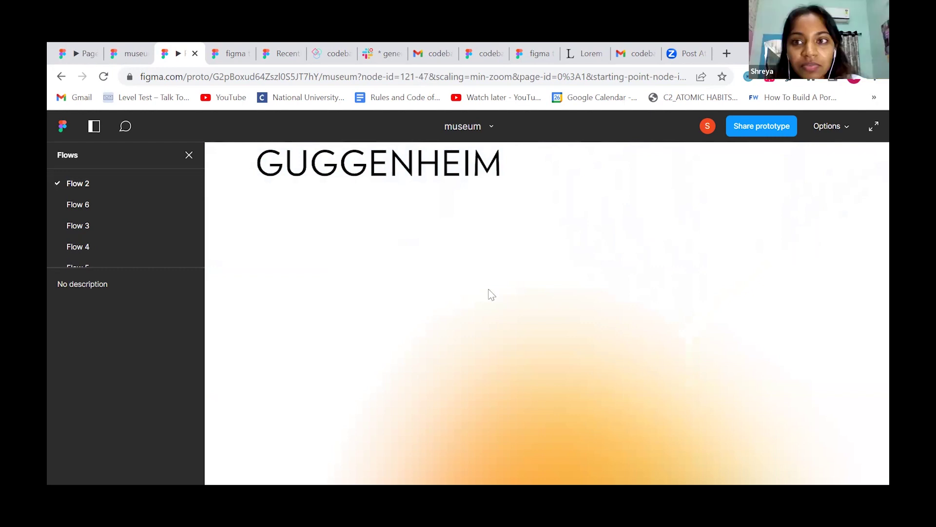
pyautogui.click(130, 52)
pyautogui.scroll(-5, 476, 260)
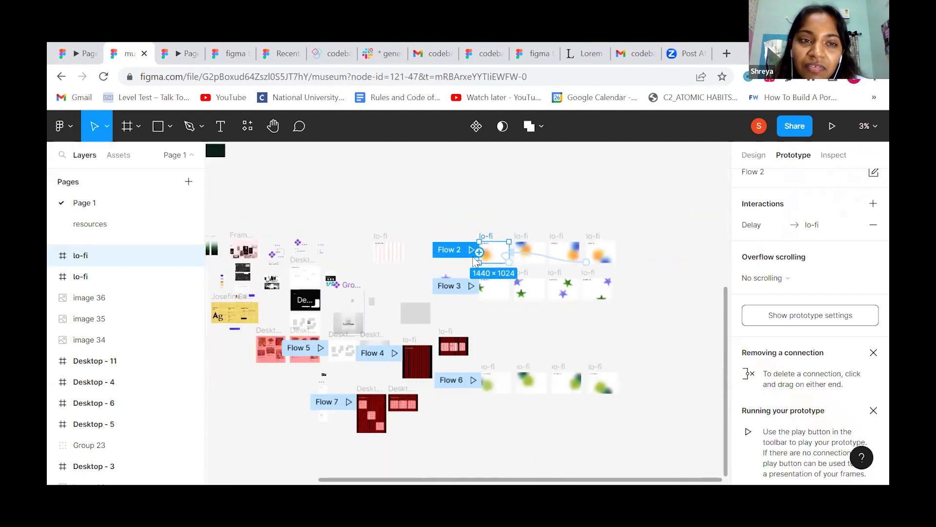
# Go back to the Drafts overview and look through the recent design files and community templates
pyautogui.hotkey('alt', 'Left')
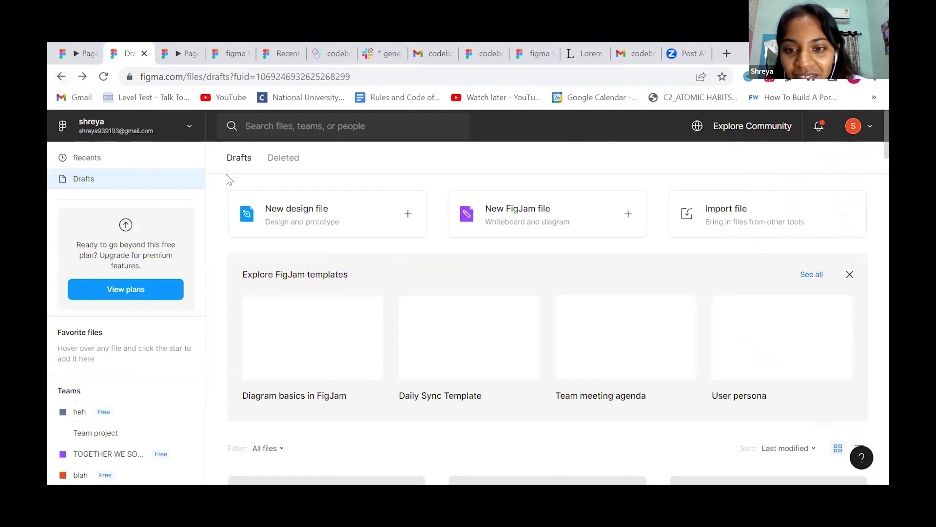
pyautogui.scroll(-5, 227, 174)
pyautogui.scroll(-6, 227, 173)
pyautogui.scroll(2, 553, 317)
pyautogui.scroll(-3, 553, 317)
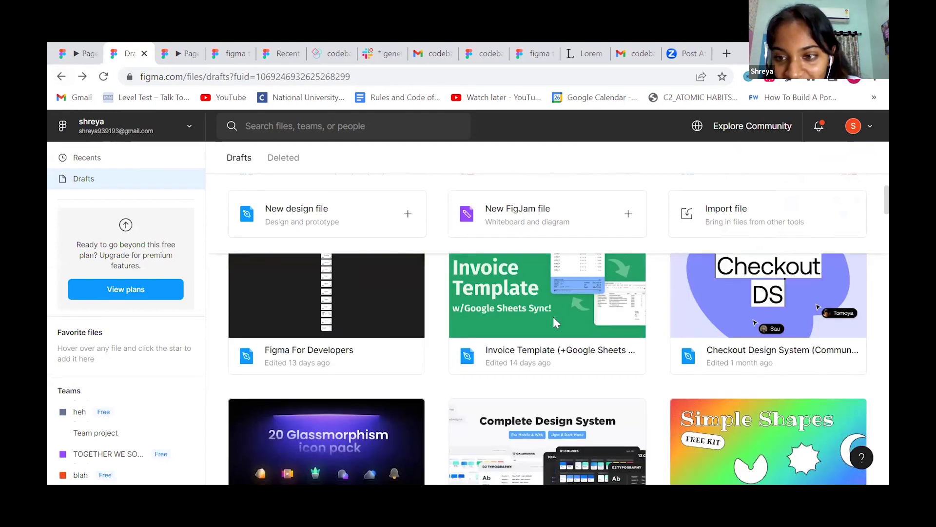
pyautogui.scroll(-10, 553, 317)
pyautogui.scroll(-2, 554, 319)
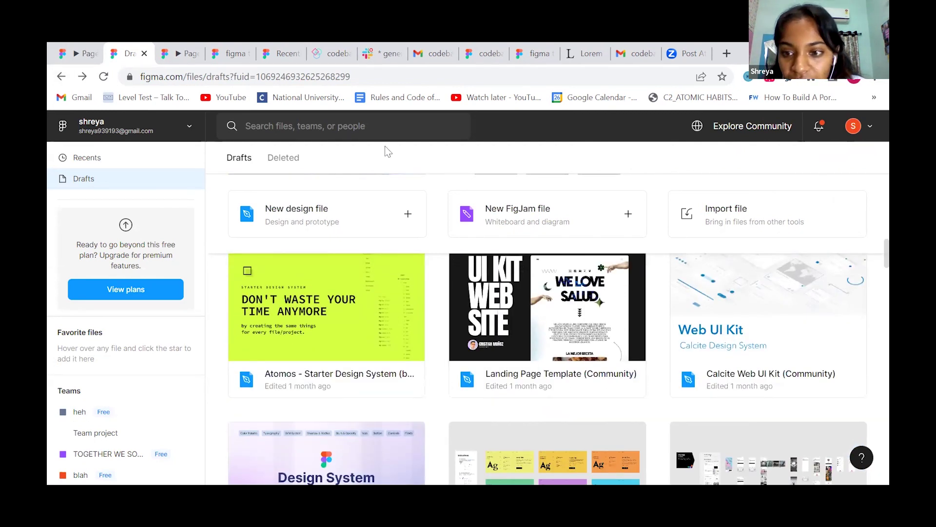
pyautogui.scroll(-5, 540, 371)
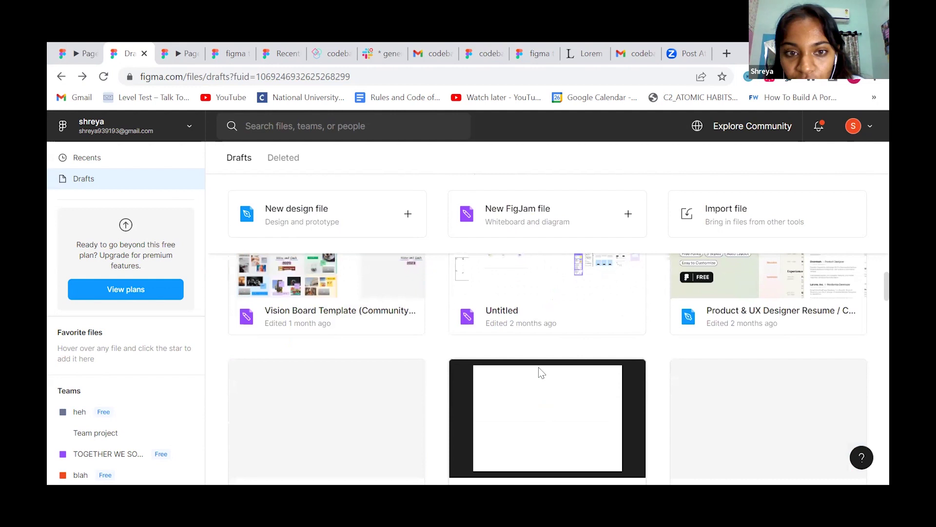
# Browse the older drafts for the ux daily prog FigJam file and open it
pyautogui.scroll(2, 541, 373)
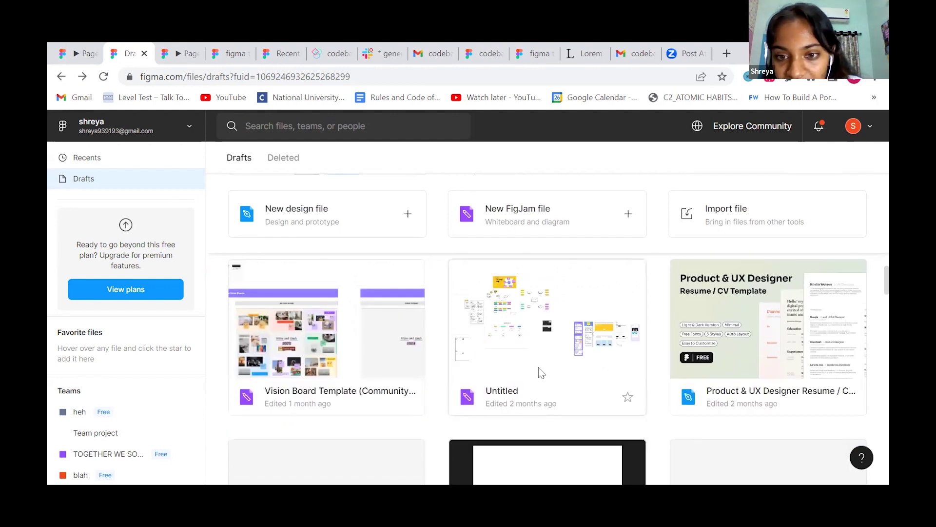
pyautogui.scroll(-2, 541, 374)
pyautogui.scroll(1, 542, 373)
pyautogui.scroll(-3, 542, 373)
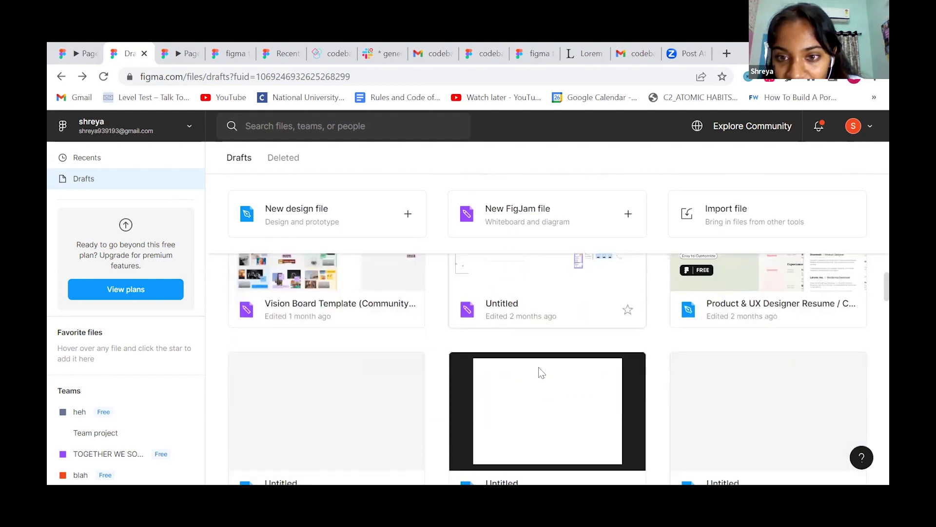
pyautogui.scroll(-3, 540, 371)
pyautogui.scroll(2, 540, 372)
pyautogui.scroll(-4, 540, 372)
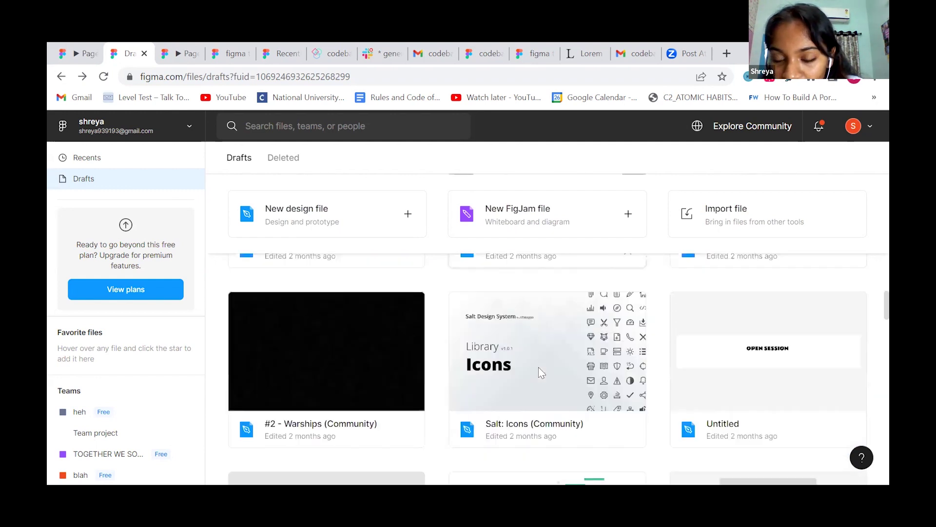
pyautogui.scroll(-10, 539, 366)
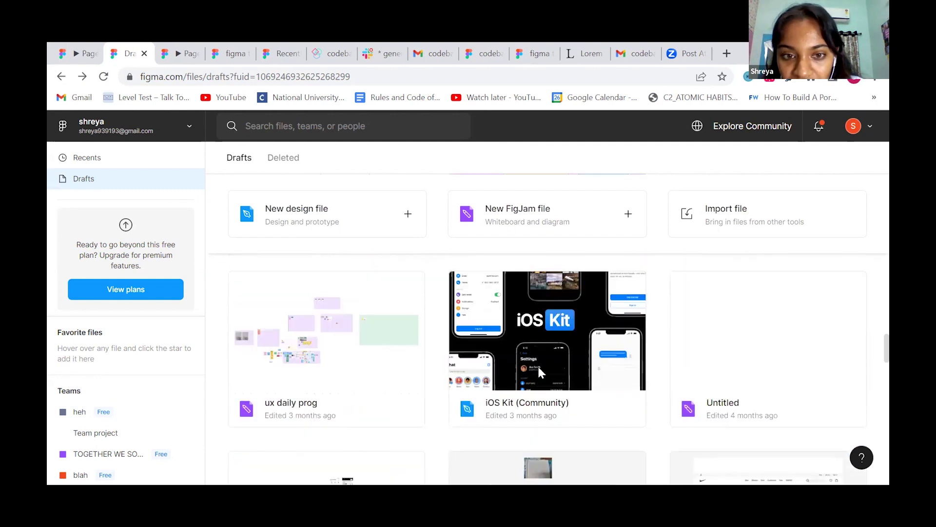
pyautogui.doubleClick(364, 302)
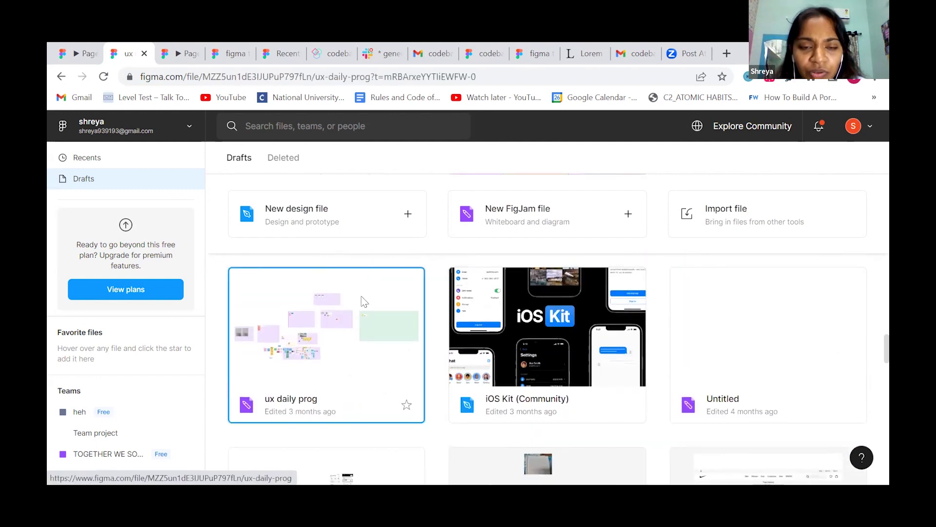
# Return to the Drafts overview and browse the older files down to nykaa fashion redesign and All design trials
pyautogui.click(61, 77)
pyautogui.scroll(-5, 460, 429)
pyautogui.scroll(-7, 458, 428)
pyautogui.scroll(-10, 459, 428)
pyautogui.scroll(-7, 458, 428)
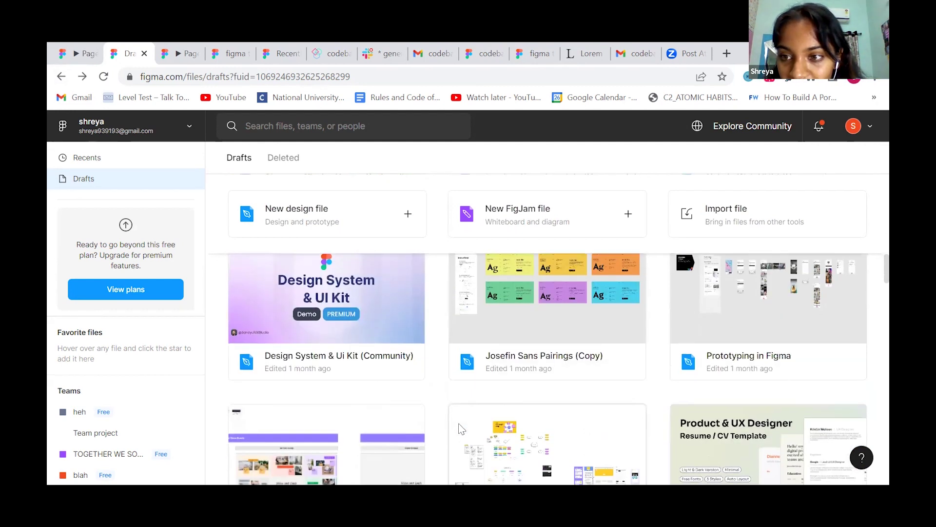
pyautogui.scroll(-3, 461, 428)
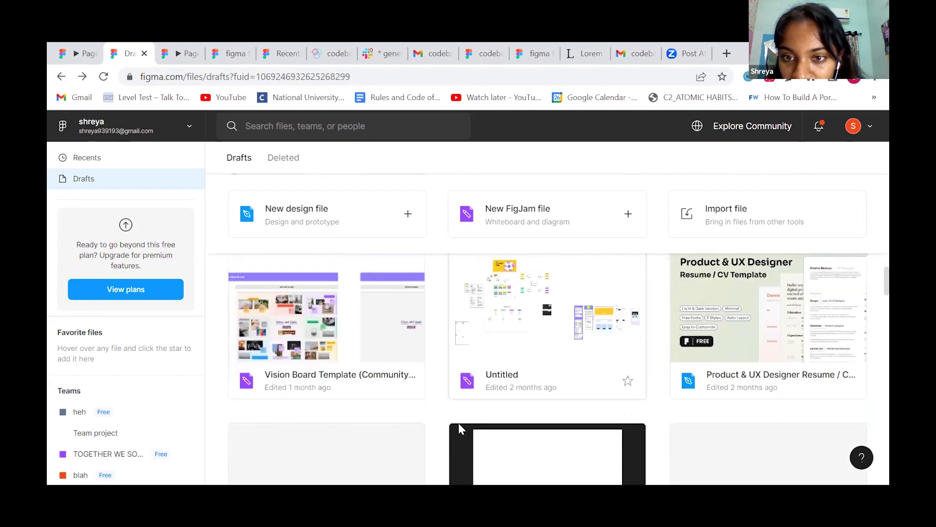
pyautogui.scroll(-3, 459, 427)
pyautogui.scroll(3, 459, 427)
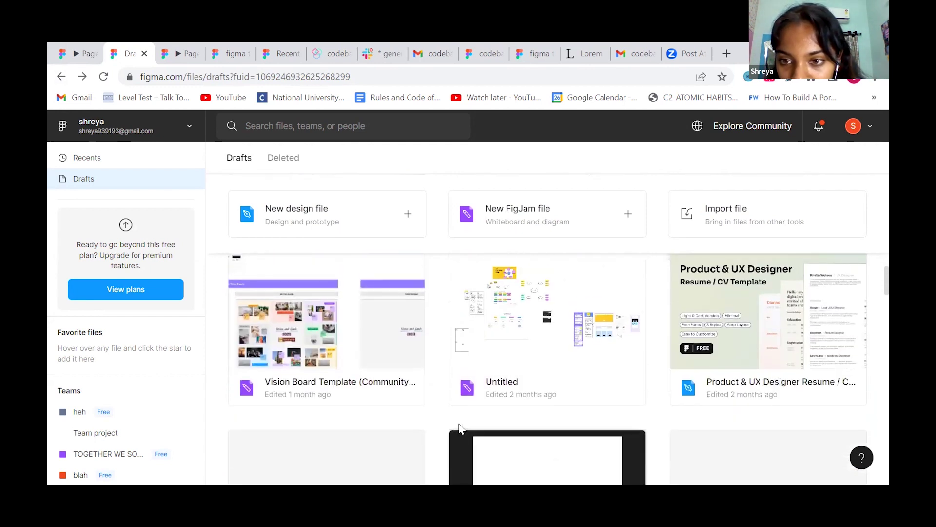
pyautogui.scroll(-3, 461, 428)
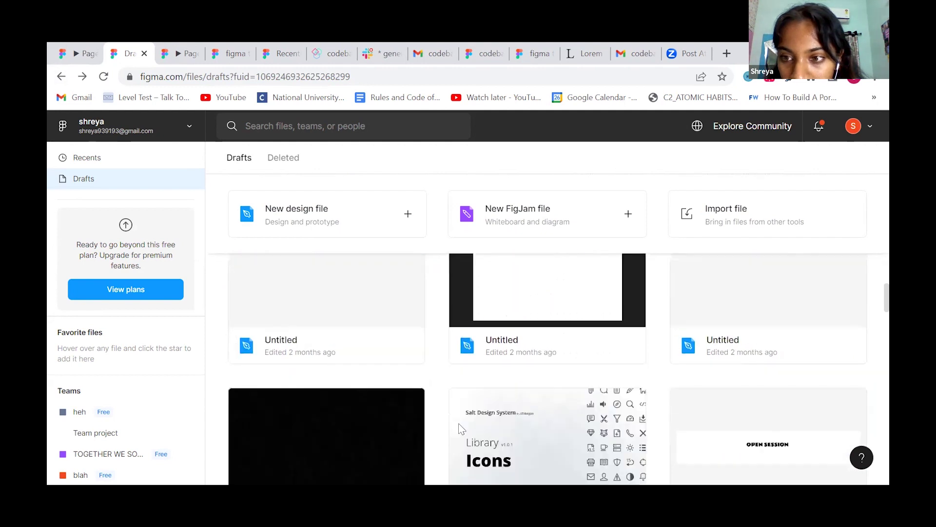
pyautogui.scroll(-5, 461, 428)
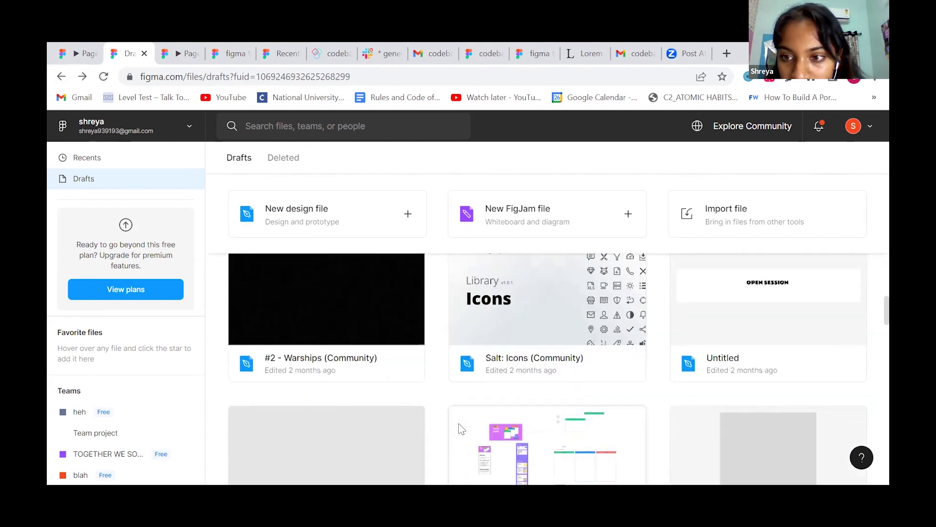
pyautogui.scroll(-5, 461, 428)
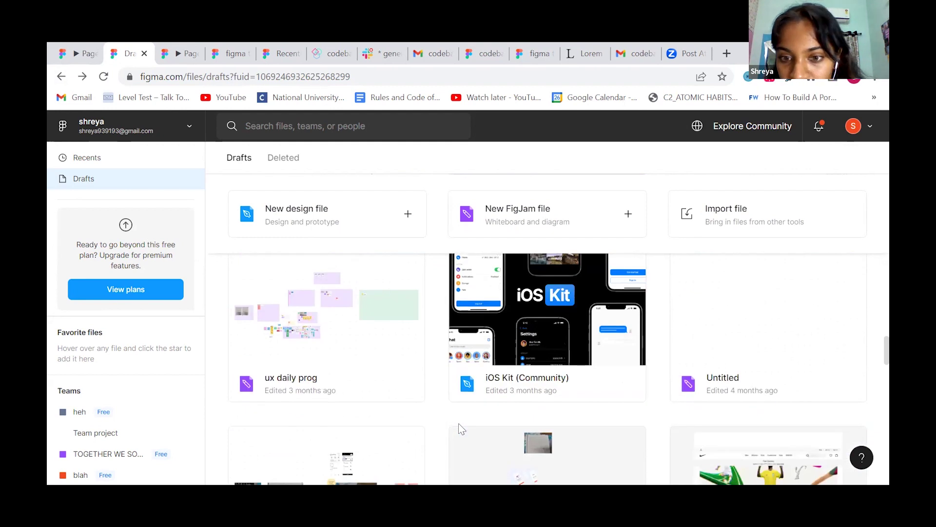
pyautogui.scroll(-3, 461, 428)
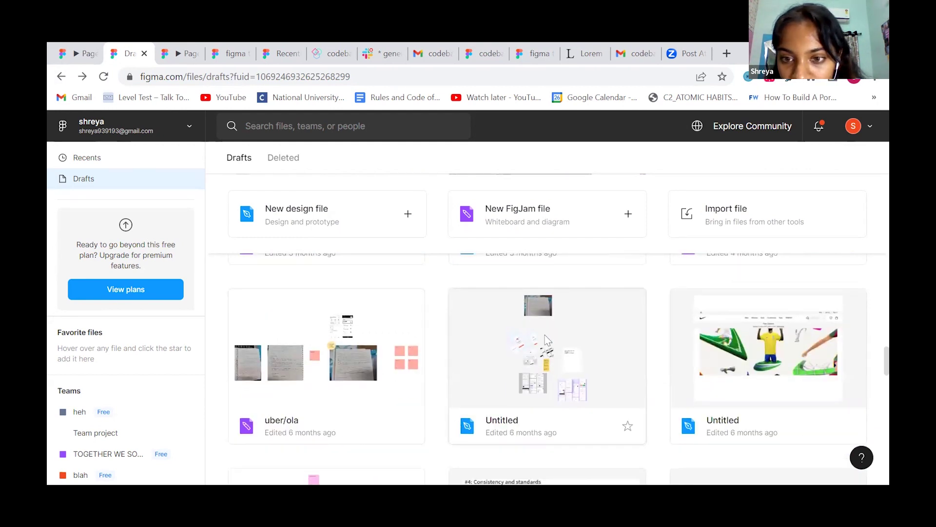
pyautogui.scroll(3, 599, 338)
pyautogui.scroll(-5, 599, 338)
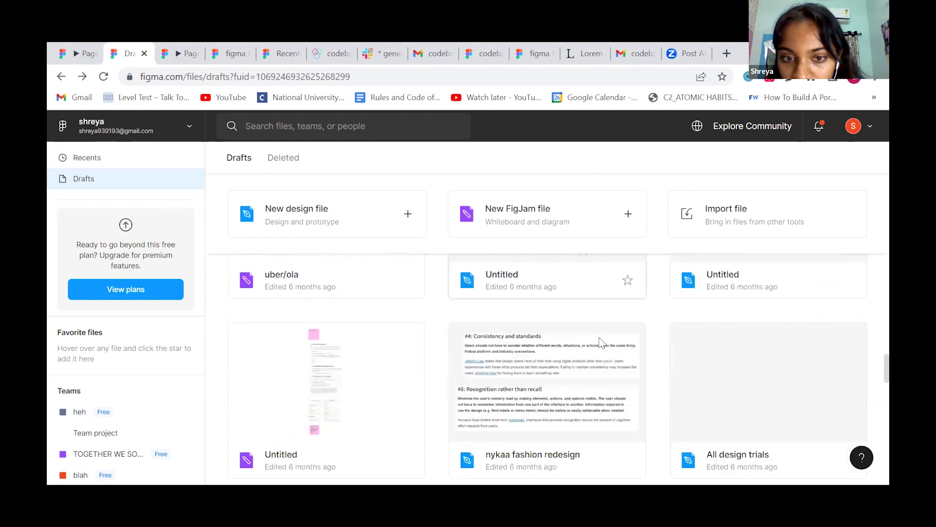
pyautogui.scroll(-2, 599, 337)
pyautogui.scroll(9, 599, 338)
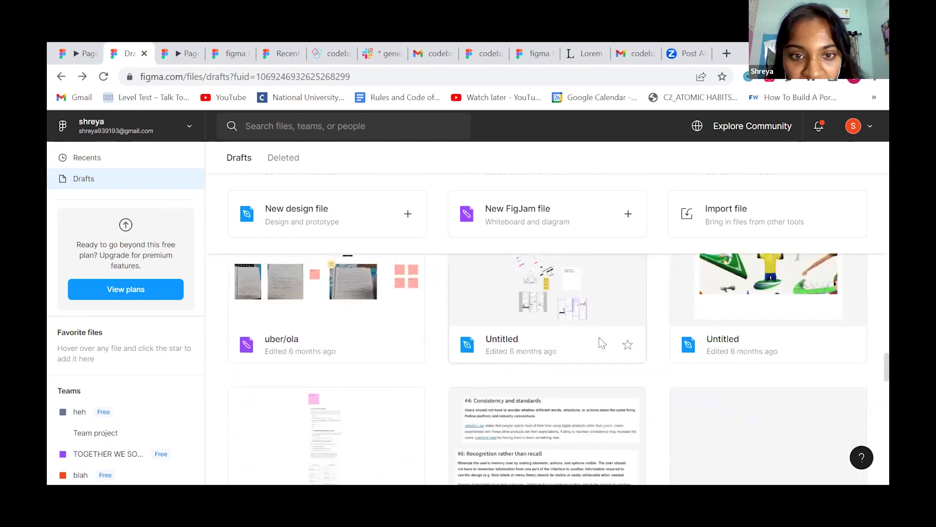
# Open the ux daily prog FigJam board from the drafts and bring its UX certification section into view
pyautogui.doubleClick(369, 270)
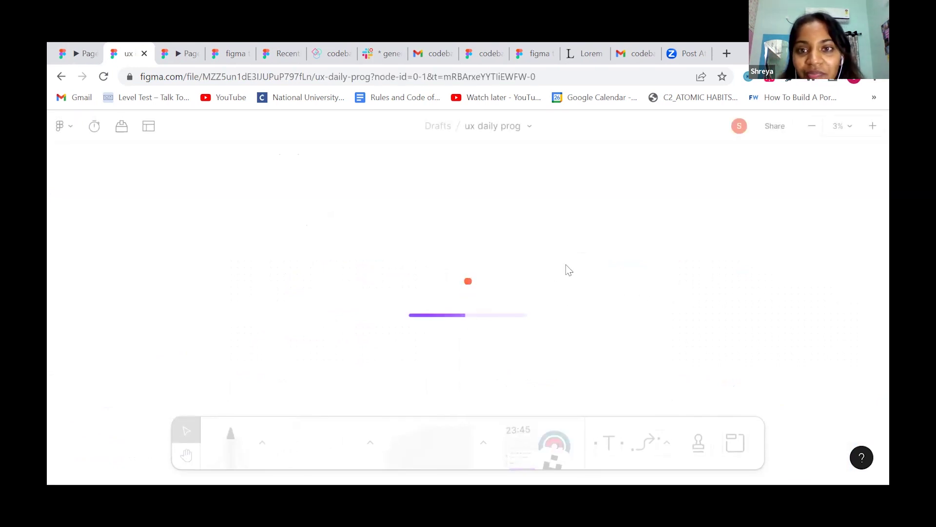
pyautogui.scroll(8, 493, 320)
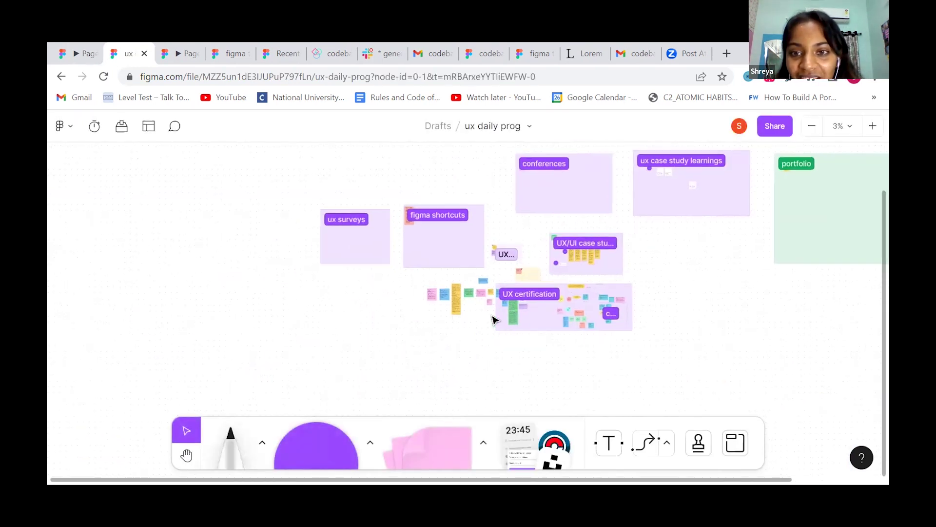
pyautogui.scroll(8, 494, 319)
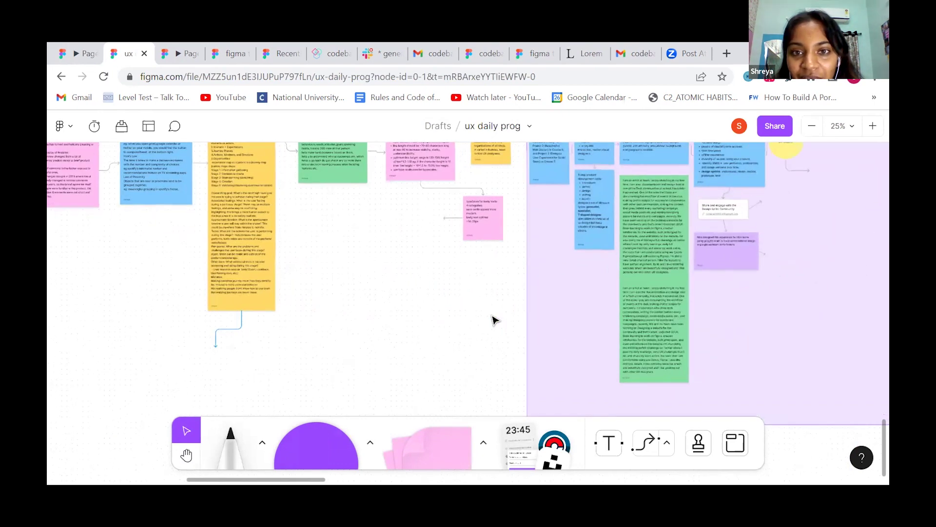
pyautogui.hscroll(-2, 408, 234)
pyautogui.scroll(1, 408, 234)
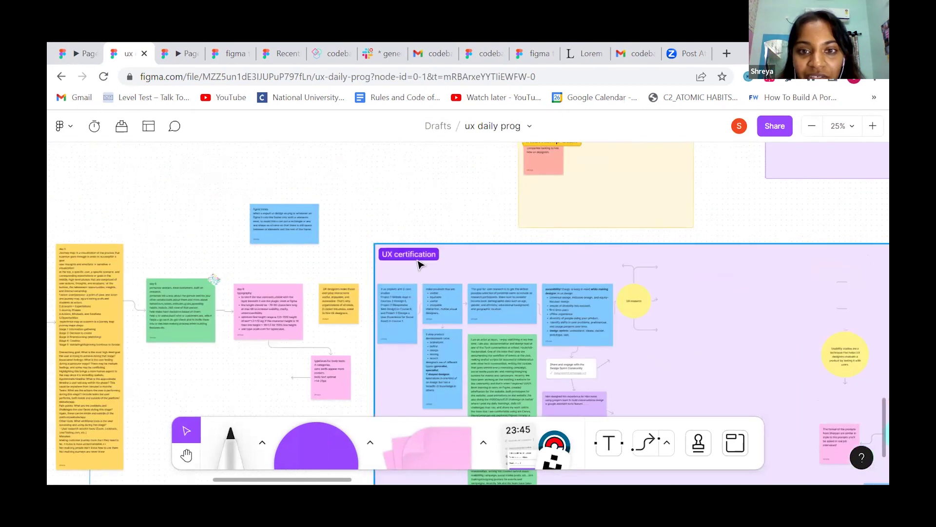
# Examine the typography notes and the UX certification notes on accessibility, UX research and usability studies
pyautogui.scroll(5, 420, 264)
pyautogui.scroll(-3, 418, 264)
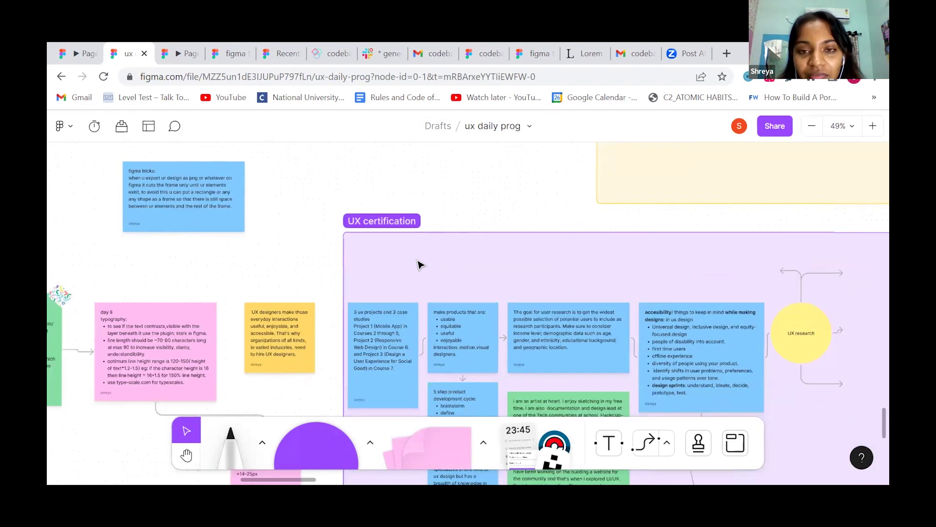
pyautogui.scroll(-3, 544, 332)
pyautogui.hscroll(4, 544, 332)
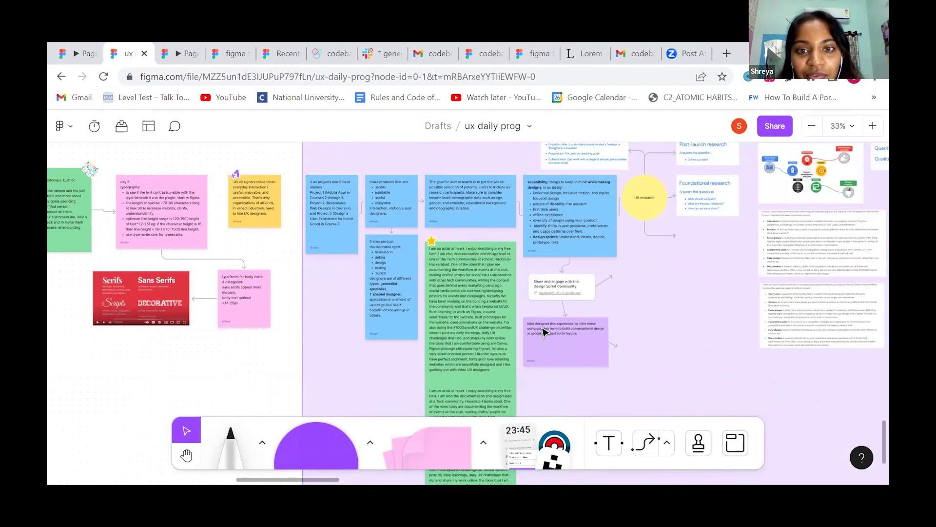
pyautogui.scroll(2, 544, 332)
pyautogui.hscroll(3, 544, 332)
pyautogui.hscroll(-5, 544, 332)
pyautogui.hscroll(5, 544, 332)
pyautogui.hscroll(8, 544, 332)
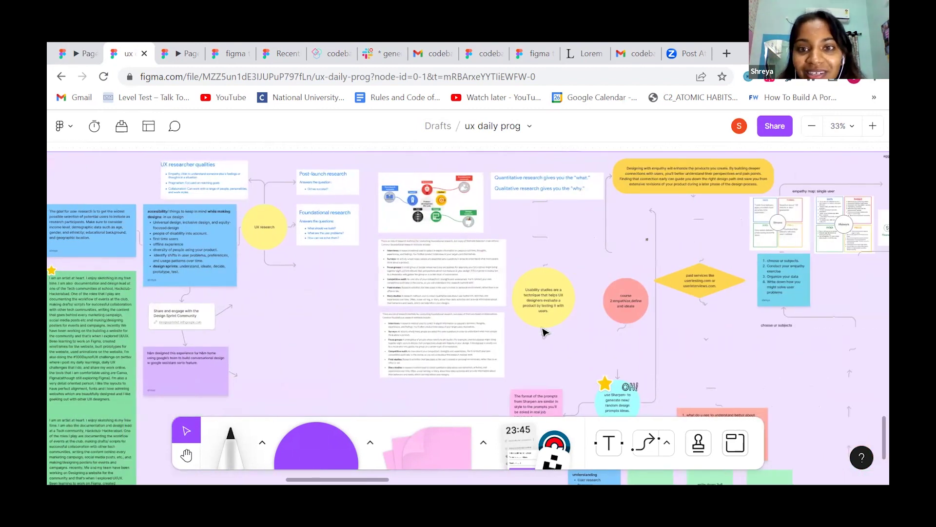
# Look over the empathy maps, pain points and case study notes at the far end of the UX certification section
pyautogui.hscroll(5, 543, 332)
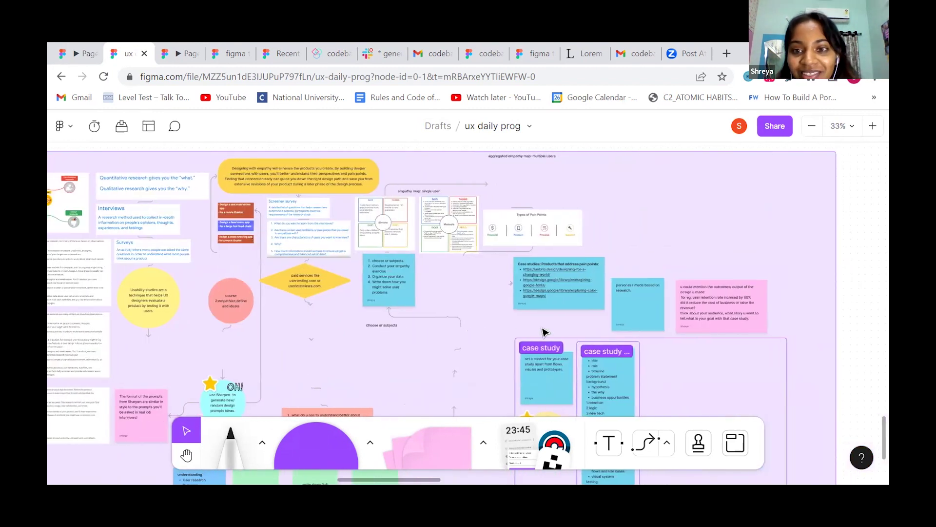
pyautogui.scroll(-2, 544, 332)
pyautogui.hscroll(-1, 544, 332)
pyautogui.scroll(-1, 543, 332)
pyautogui.hscroll(2, 544, 332)
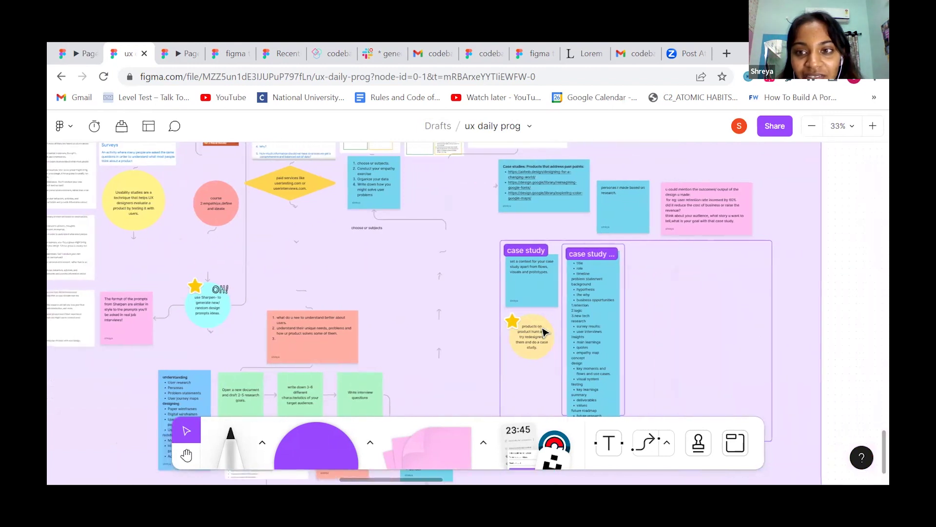
# Look over the daily notes chain with the facilitator role image beside the UX certification section
pyautogui.hscroll(-8, 543, 332)
pyautogui.scroll(-2, 544, 332)
pyautogui.hscroll(-17, 544, 333)
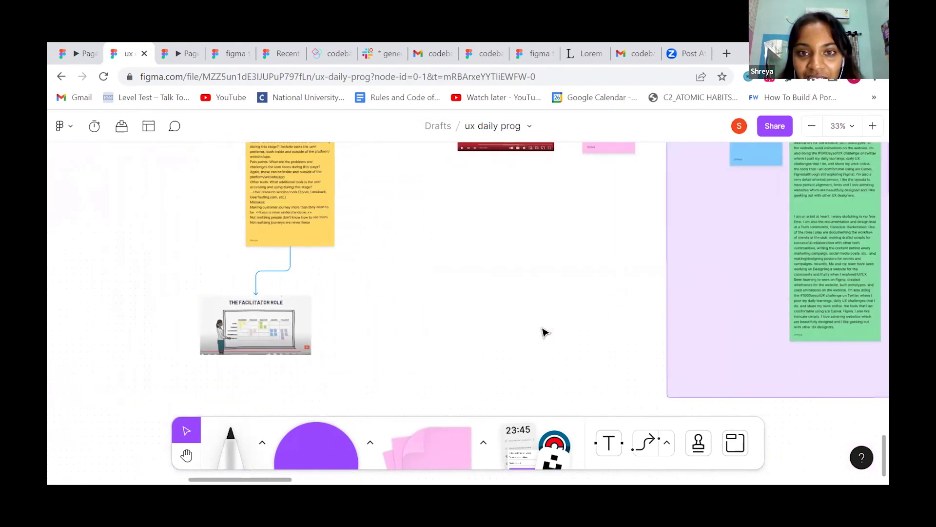
pyautogui.scroll(5, 543, 332)
pyautogui.scroll(-10, 544, 332)
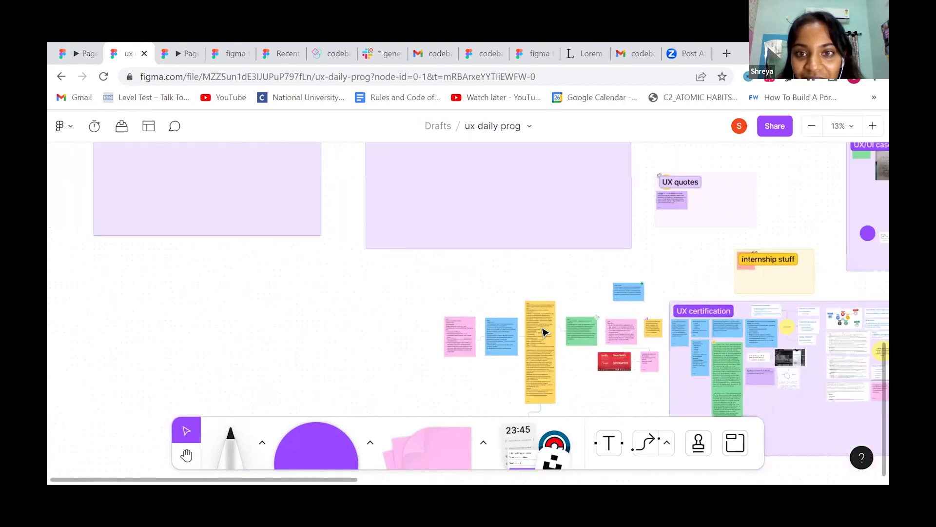
# Examine the shortcut notes and attached image in the figma shortcuts section up close
pyautogui.hscroll(5, 544, 332)
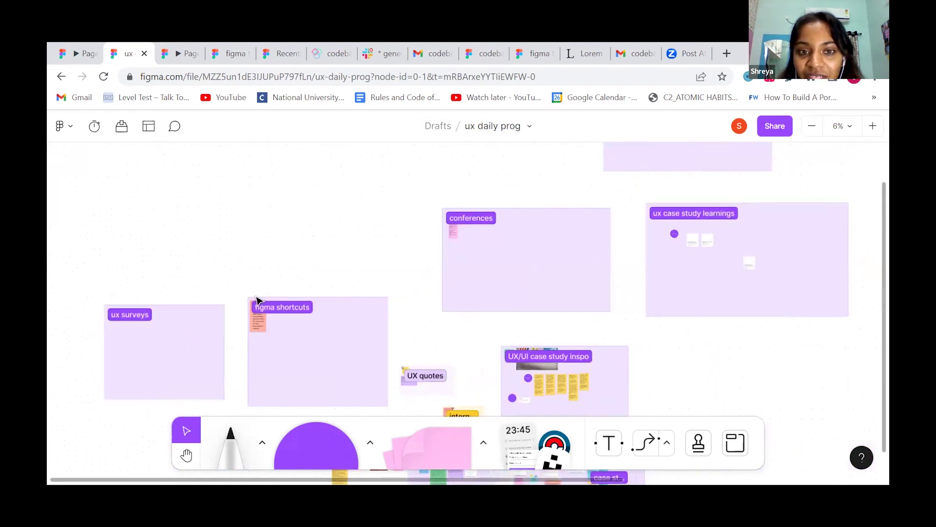
pyautogui.scroll(5, 256, 300)
pyautogui.scroll(5, 256, 300)
pyautogui.scroll(-5, 259, 299)
pyautogui.hscroll(-3, 259, 299)
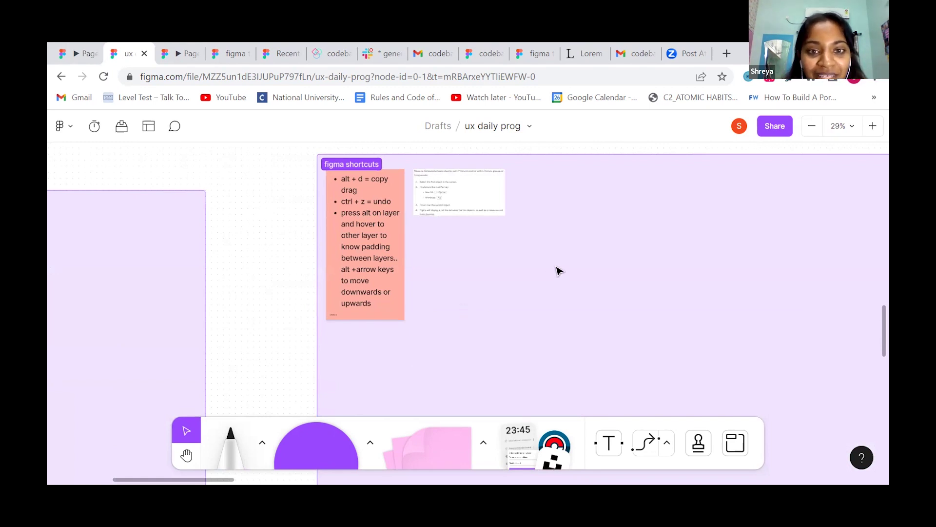
pyautogui.hscroll(5, 559, 271)
pyautogui.hscroll(-3, 331, 225)
pyautogui.scroll(3, 331, 225)
pyautogui.scroll(-6, 331, 224)
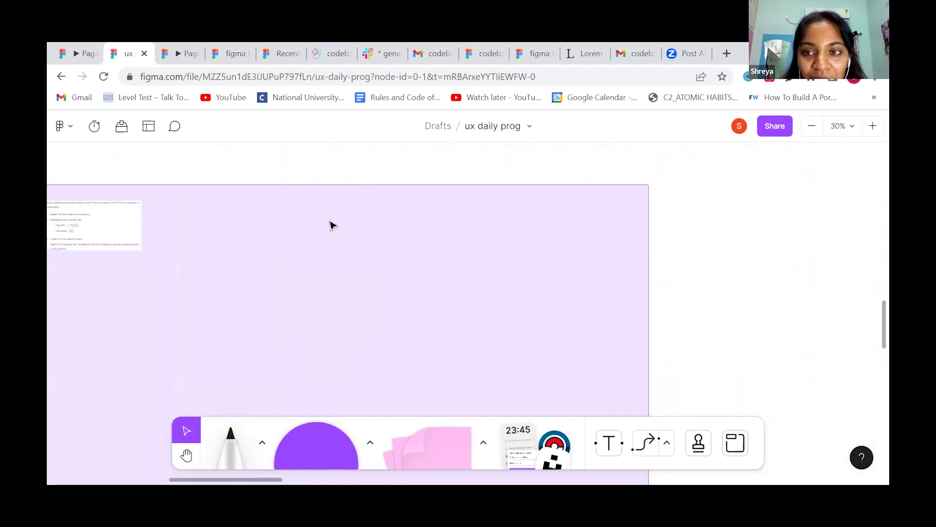
# Survey the board's conferences, ux case study learnings, UX quotes, internship and UX certification sections from a distance
pyautogui.scroll(-5, 483, 249)
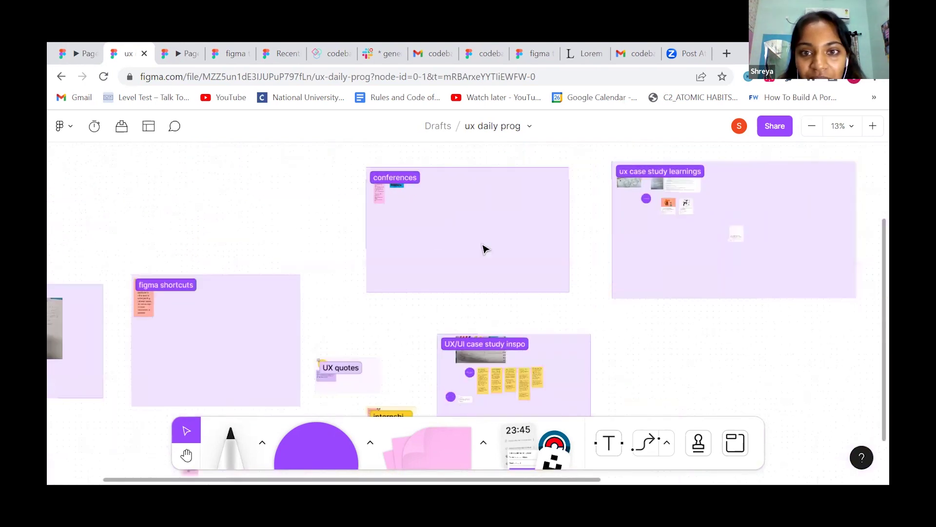
pyautogui.hscroll(5, 716, 283)
pyautogui.hscroll(-10, 716, 283)
pyautogui.scroll(-3, 716, 283)
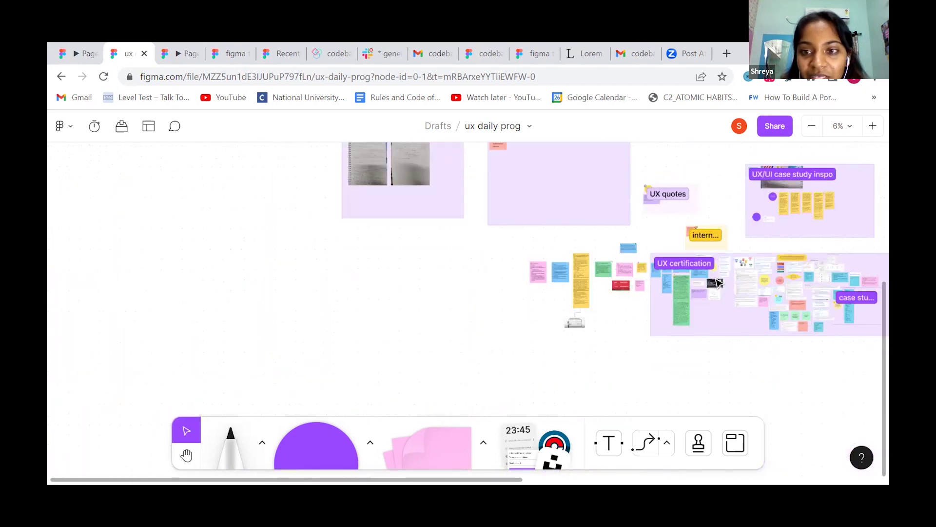
pyautogui.hscroll(-3, 716, 282)
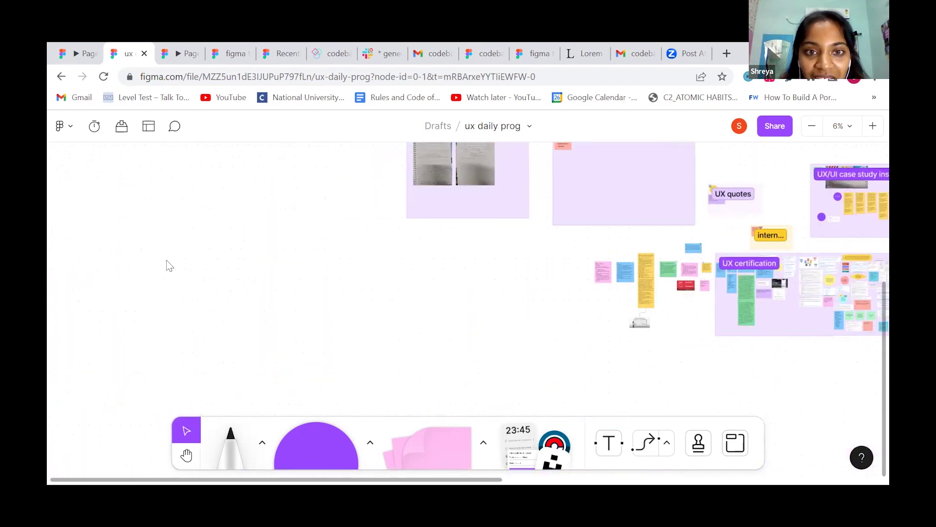